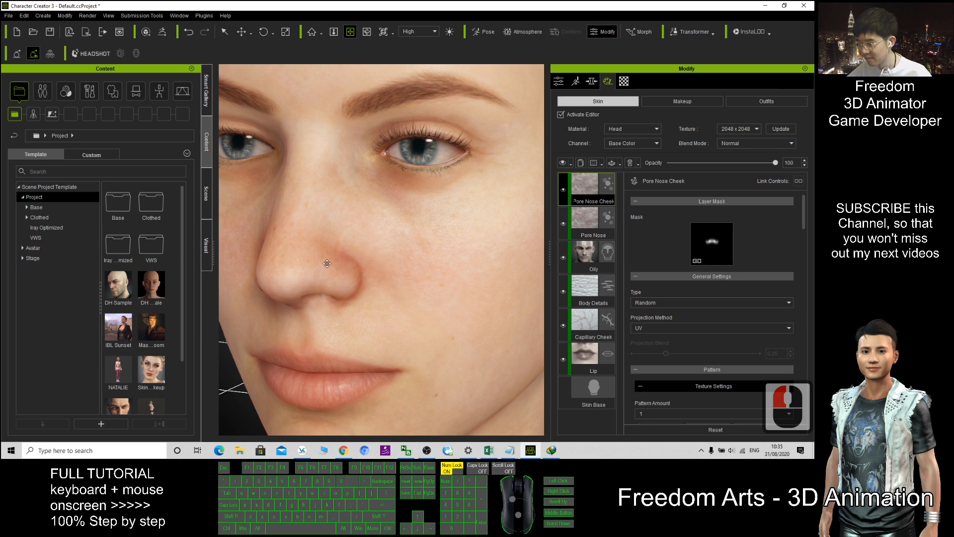
# Test the Pore Nose Cheek layer's effect by lowering its opacity to 0 and raising it again.
pyautogui.moveTo(776, 163); pyautogui.dragTo(610, 168)
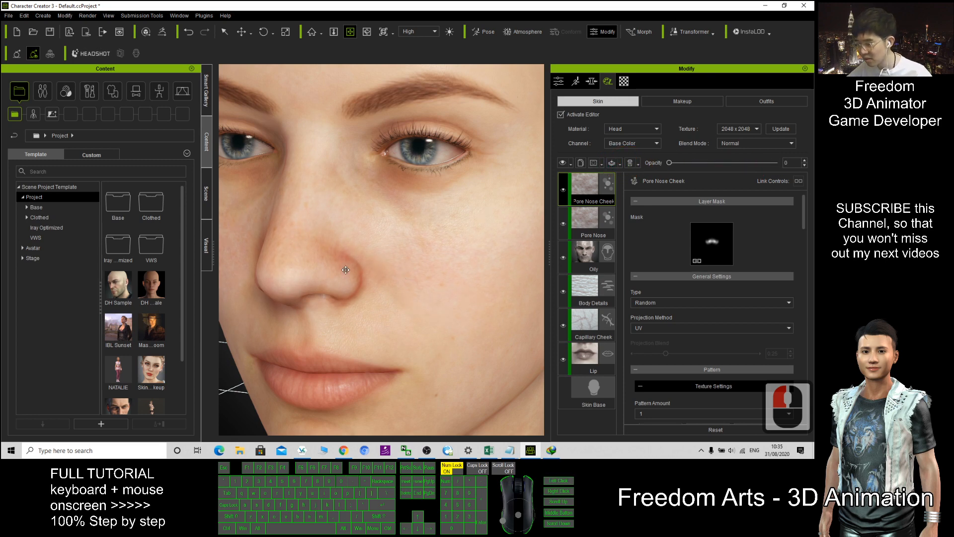
pyautogui.scroll(-9, 734, 247)
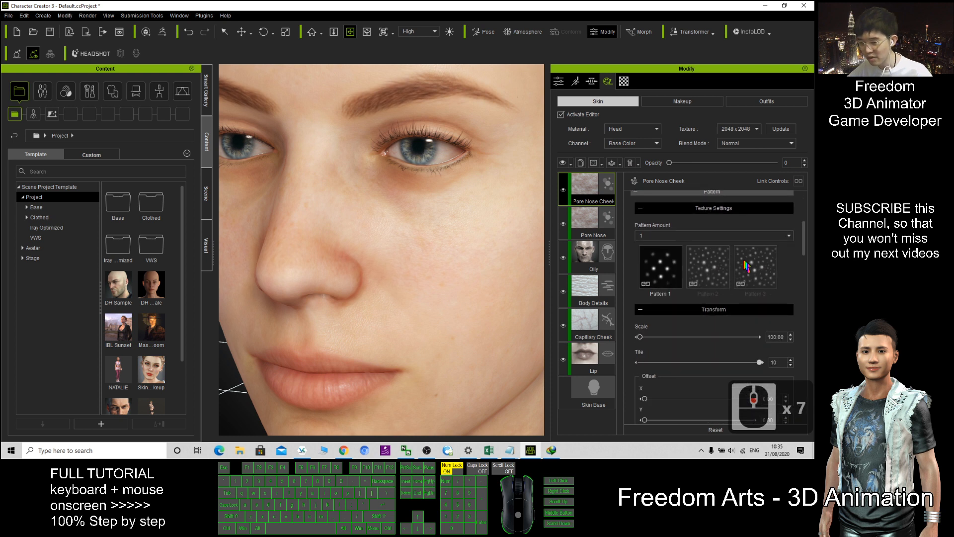
pyautogui.scroll(15, 745, 265)
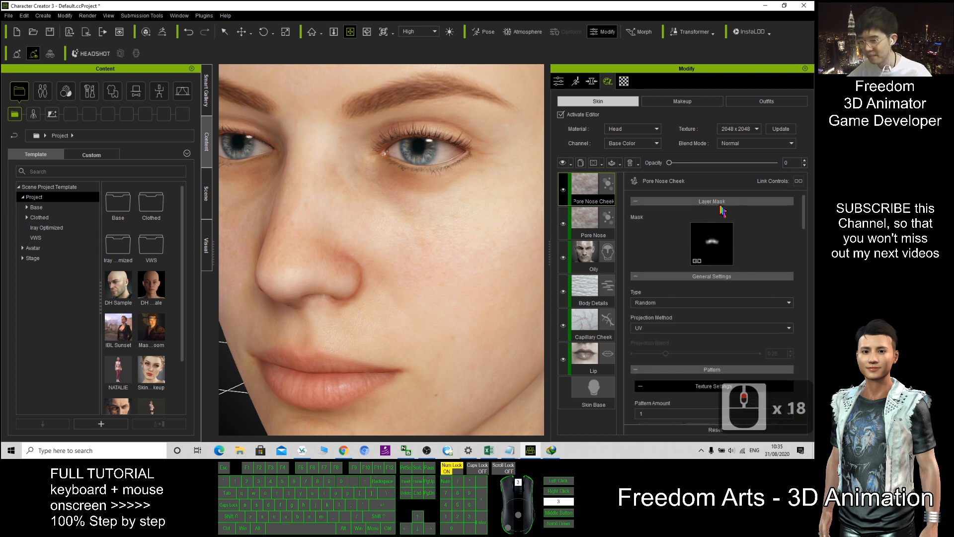
pyautogui.moveTo(668, 169); pyautogui.dragTo(781, 170)
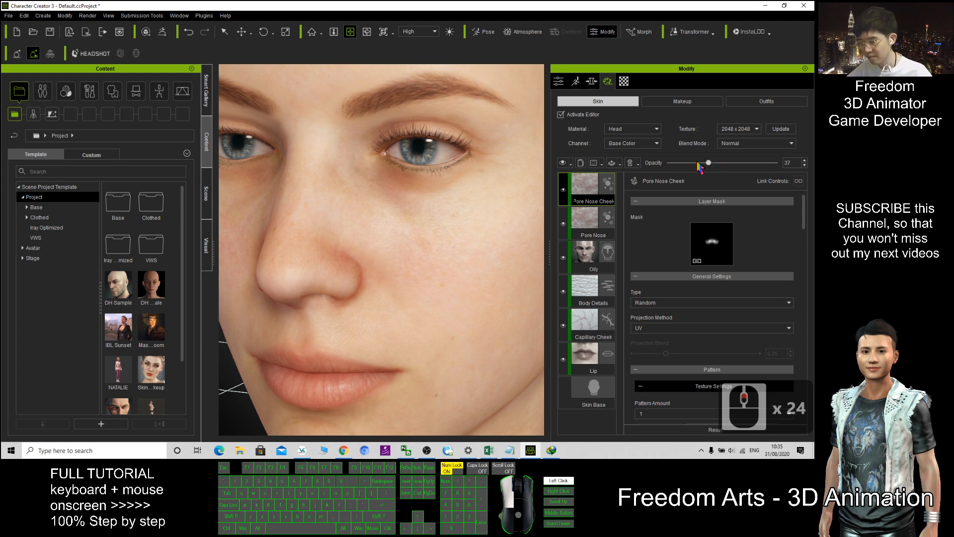
# Select the Pore Nose layer and lower its opacity to 24.
pyautogui.click(585, 216)
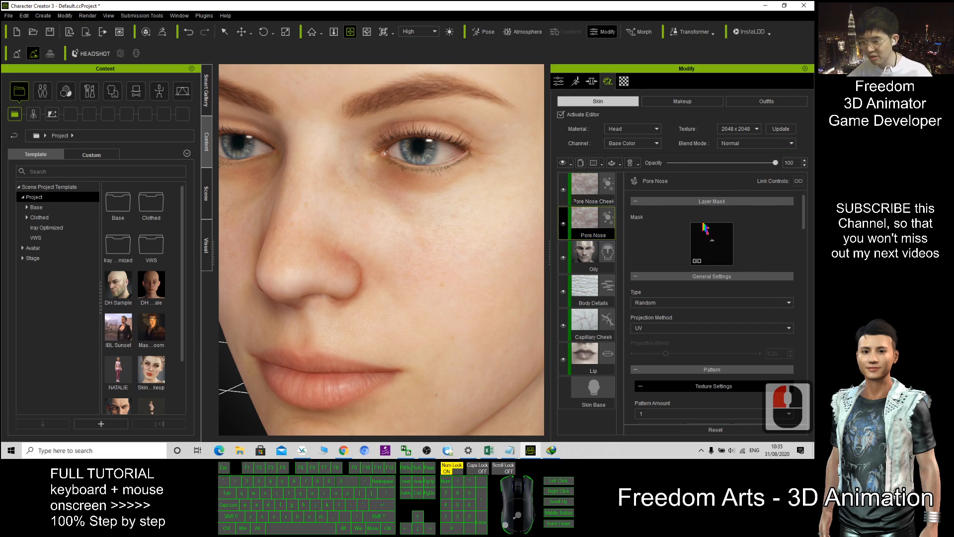
pyautogui.rightClick(706, 243)
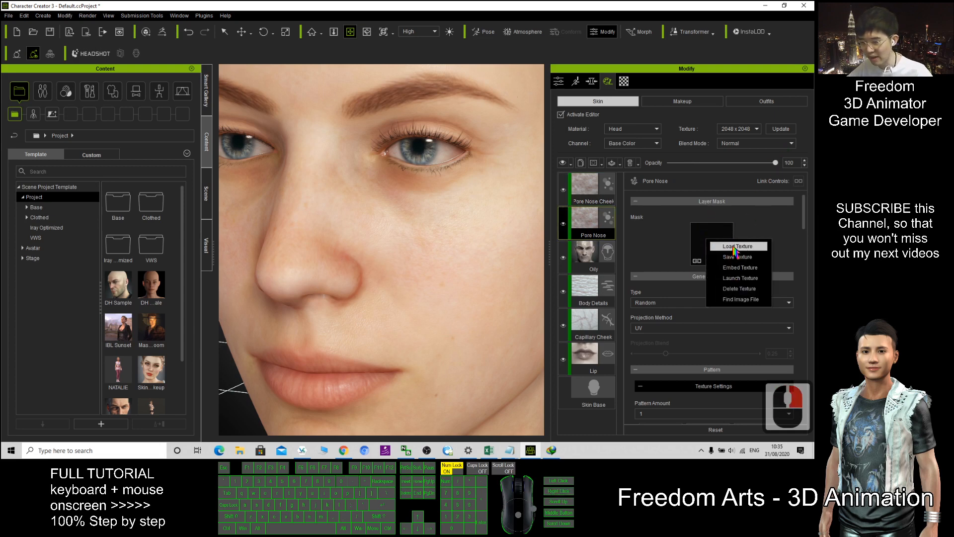
pyautogui.click(776, 163)
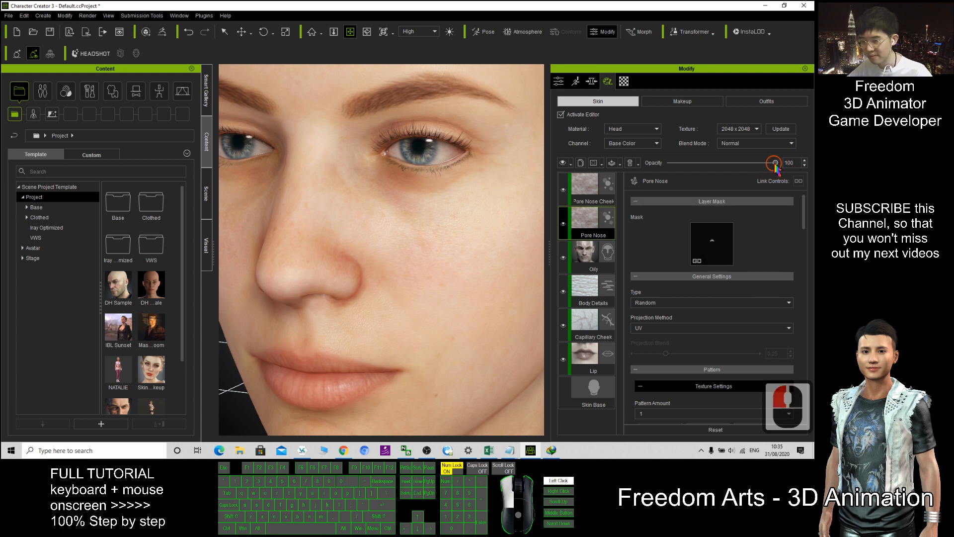
pyautogui.moveTo(775, 163); pyautogui.dragTo(694, 174)
# Examine the Pore Nose layer's pattern amount options, pattern textures and transform settings.
pyautogui.scroll(-5, 720, 268)
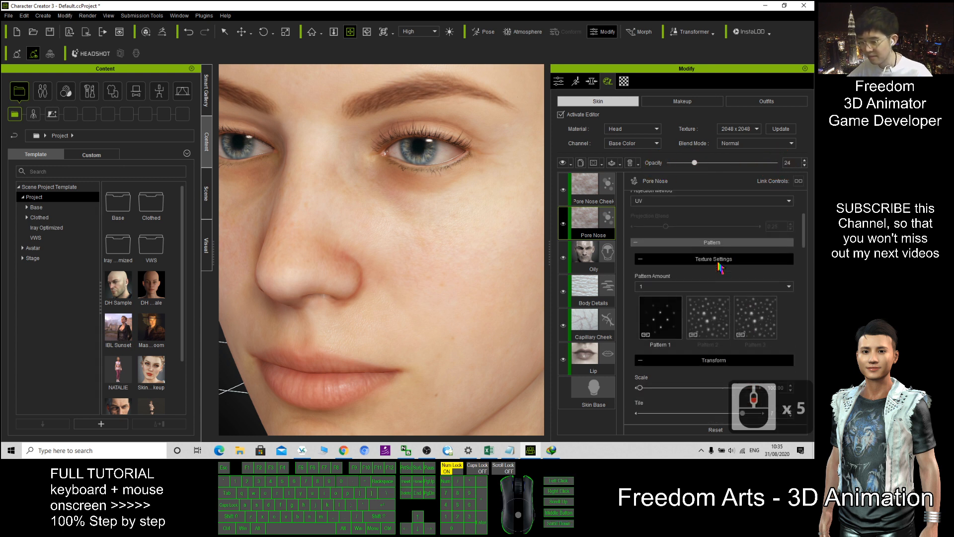
pyautogui.click(713, 323)
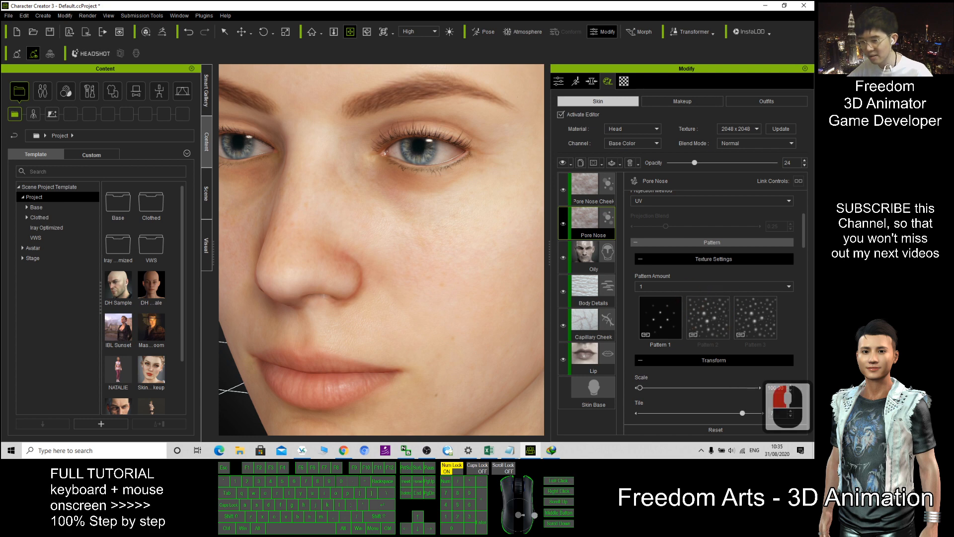
pyautogui.click(789, 285)
pyautogui.click(789, 286)
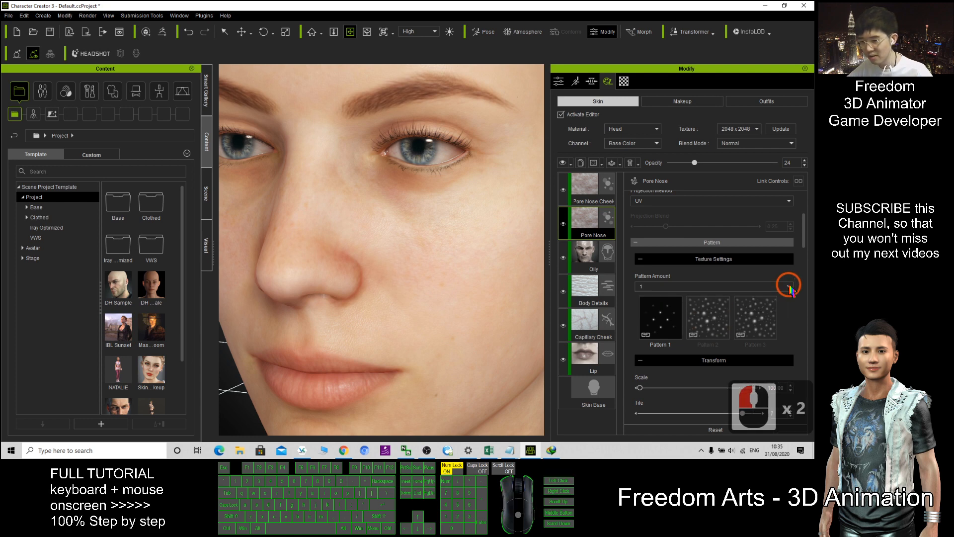
pyautogui.scroll(-3, 750, 306)
pyautogui.scroll(1, 699, 313)
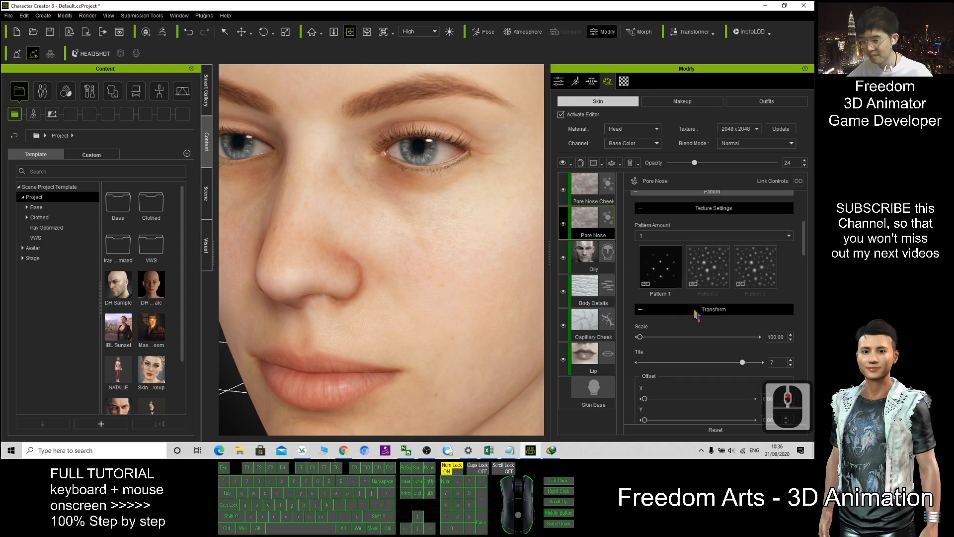
pyautogui.scroll(6, 661, 278)
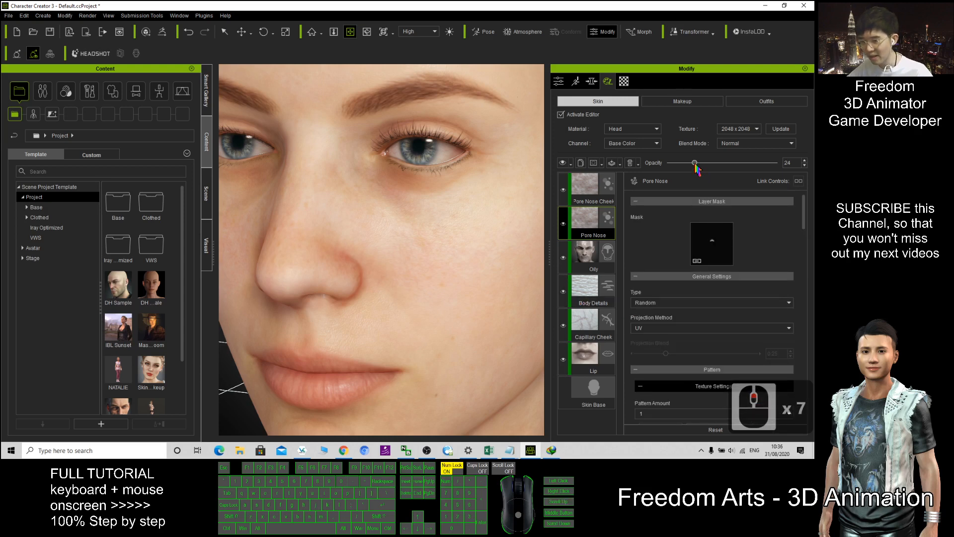
# Restore the Pore Nose layer's opacity to 100 and raise its pattern scale to about 130.
pyautogui.moveTo(695, 165); pyautogui.dragTo(789, 168)
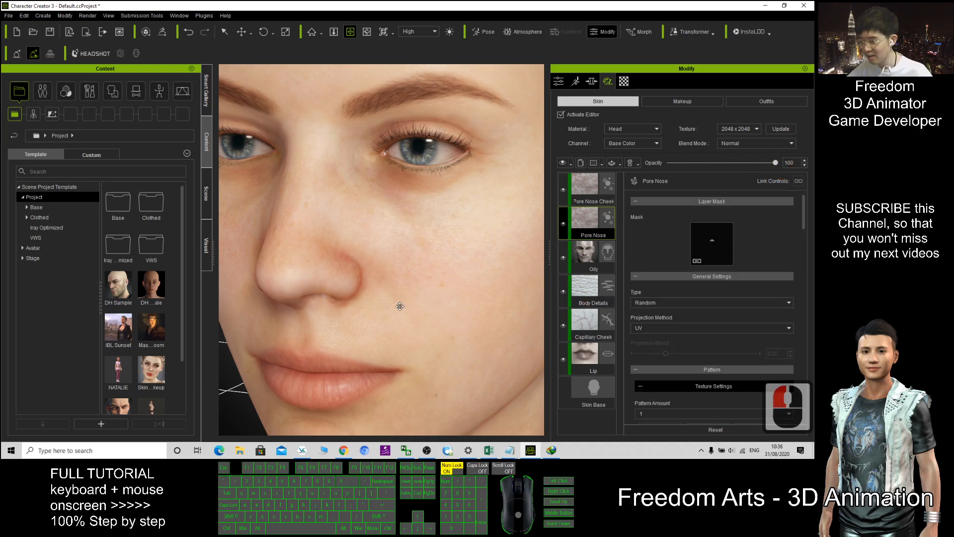
pyautogui.scroll(-8, 689, 299)
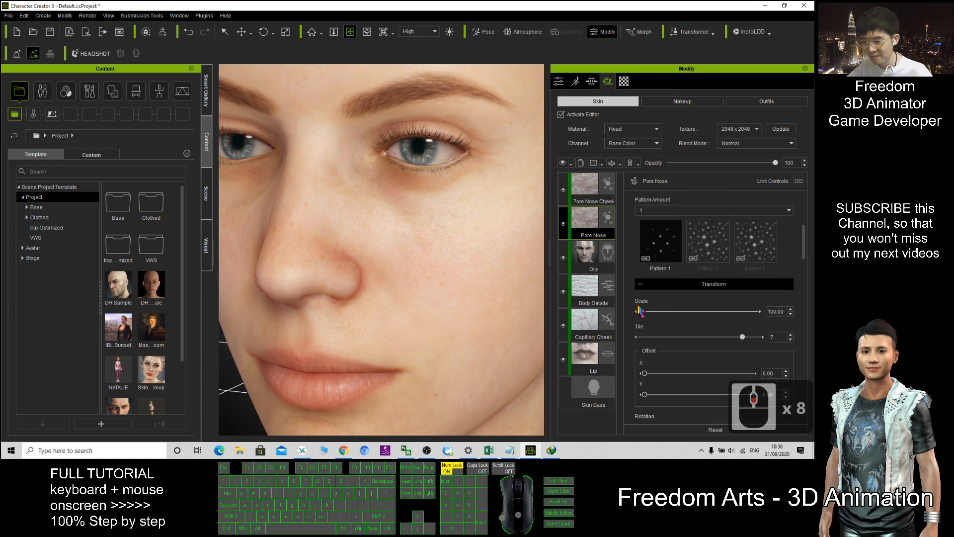
pyautogui.moveTo(639, 312)
pyautogui.mouseDown()
pyautogui.moveTo(718, 313)
pyautogui.moveTo(652, 305)
pyautogui.mouseUp()
# Inspect the nose up close while raising the Pore Nose pattern scale to about 135 and setting its tile to 6.
pyautogui.scroll(2, 466, 274)
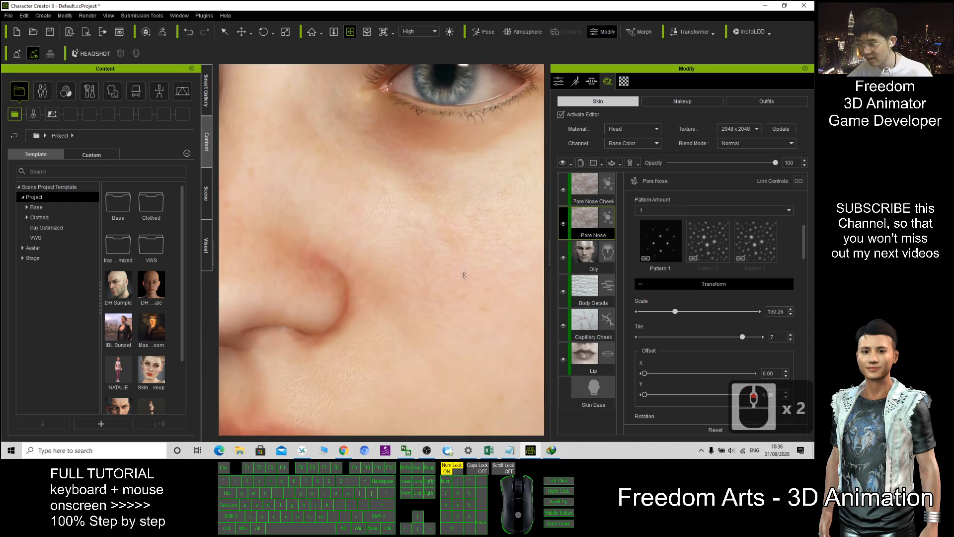
pyautogui.scroll(-1, 394, 278)
pyautogui.press('x')
pyautogui.moveTo(355, 278); pyautogui.dragTo(408, 268)
pyautogui.press('c')
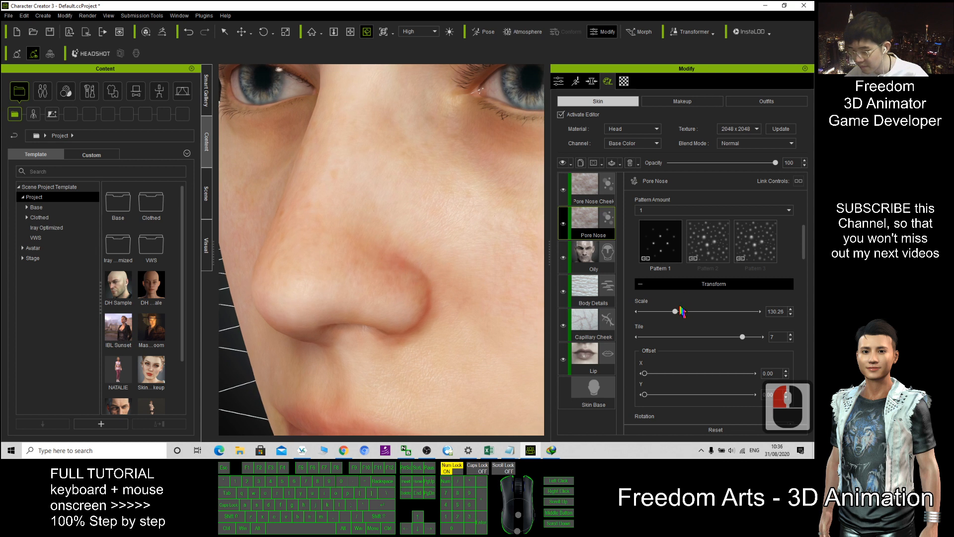
pyautogui.moveTo(674, 311)
pyautogui.mouseDown()
pyautogui.moveTo(710, 311)
pyautogui.moveTo(679, 312)
pyautogui.mouseUp()
pyautogui.moveTo(743, 338); pyautogui.dragTo(696, 336)
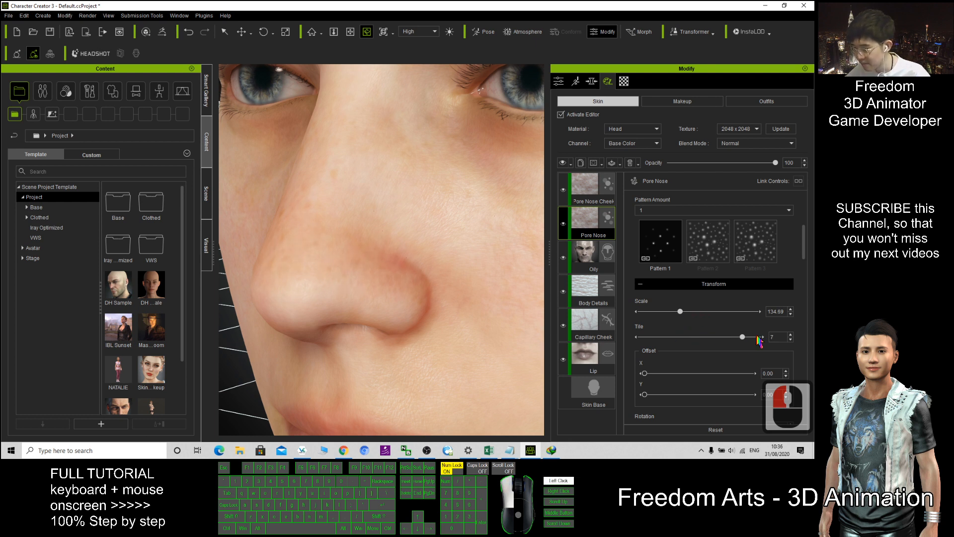
pyautogui.click(759, 341)
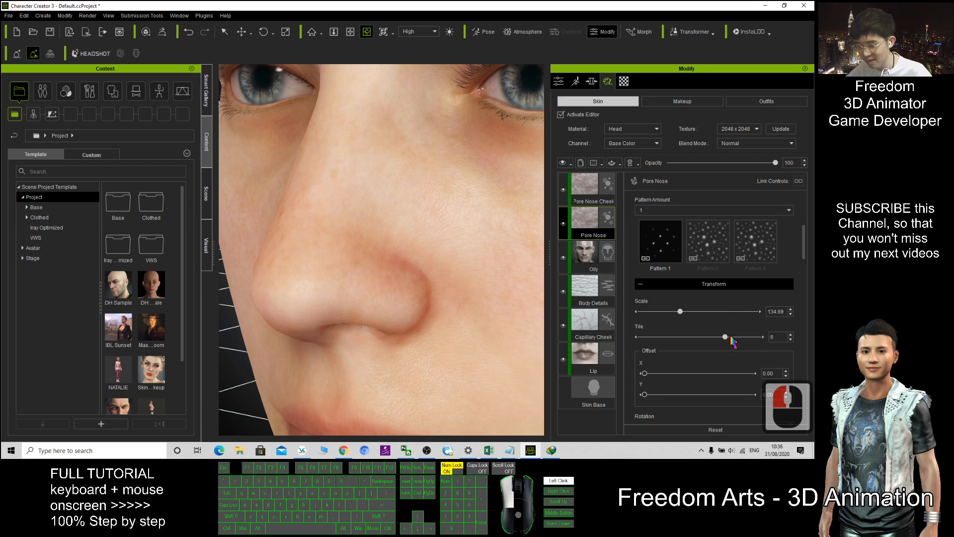
pyautogui.scroll(-4, 737, 338)
pyautogui.scroll(-4, 738, 338)
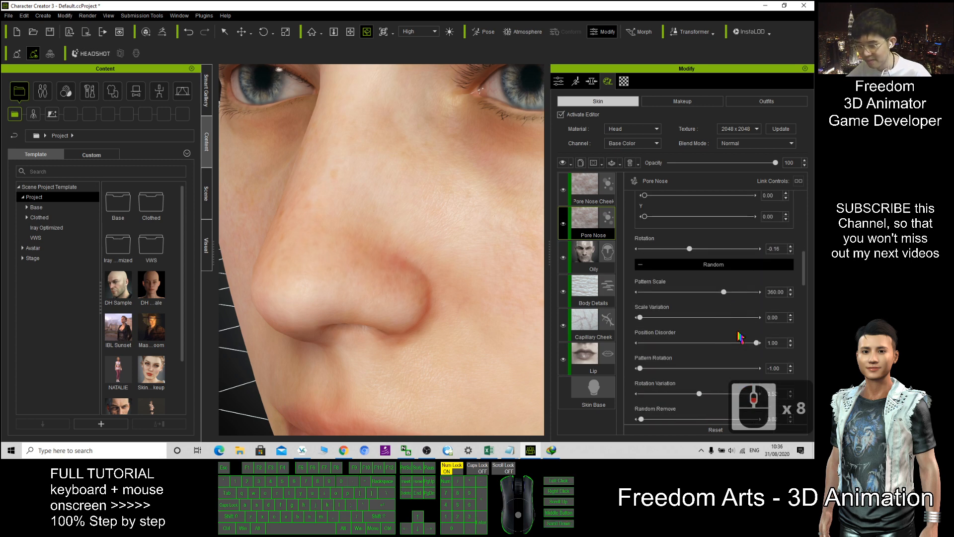
# Select the Oily layer and, viewing the whole head, set its opacity to 74 and global normal strength to 1.00.
pyautogui.click(607, 256)
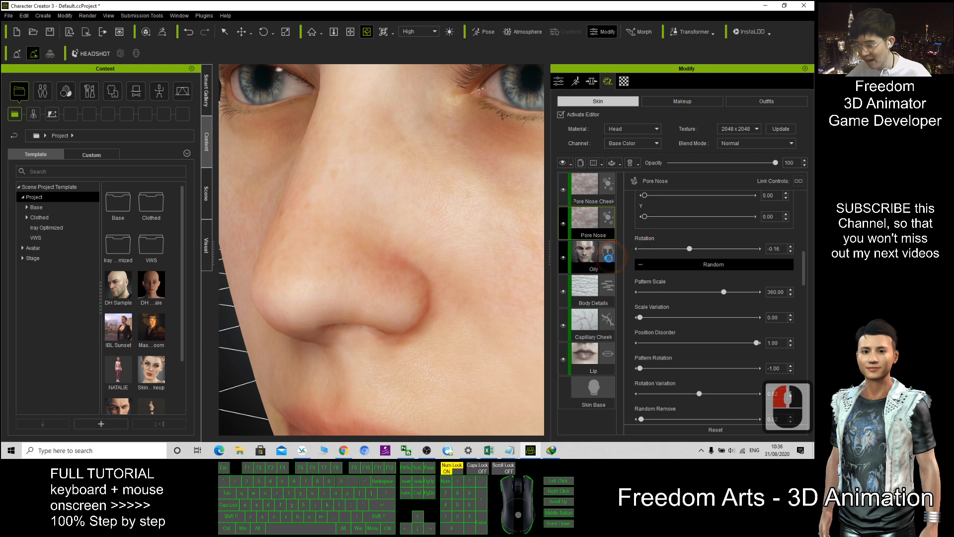
pyautogui.scroll(-4, 464, 251)
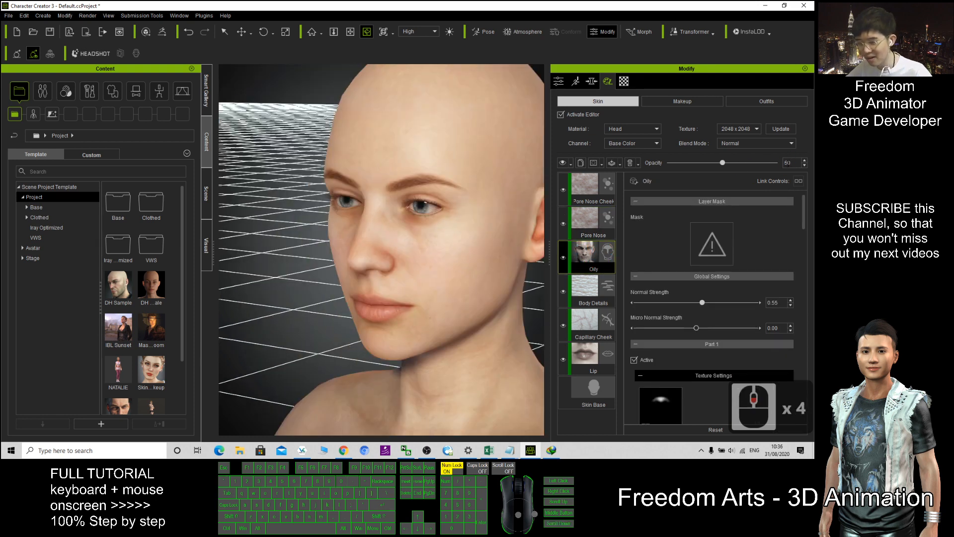
pyautogui.scroll(3, 492, 219)
pyautogui.press('c')
pyautogui.moveTo(472, 239); pyautogui.dragTo(532, 290)
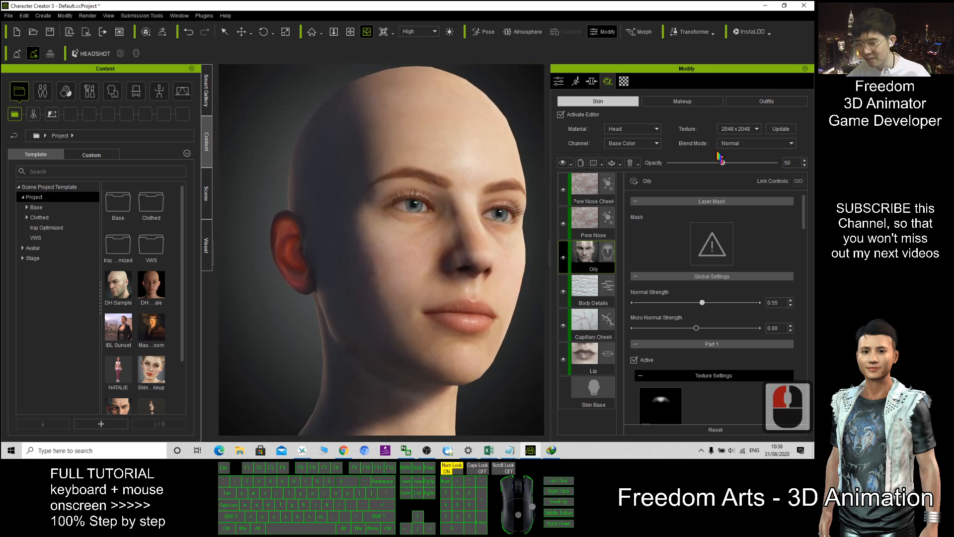
pyautogui.moveTo(723, 167); pyautogui.dragTo(783, 164)
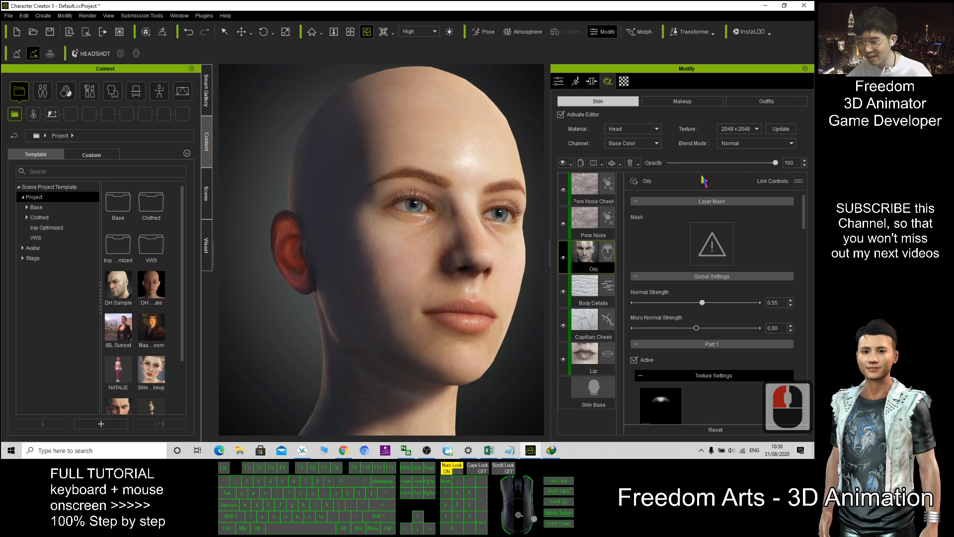
pyautogui.moveTo(775, 164); pyautogui.dragTo(748, 164)
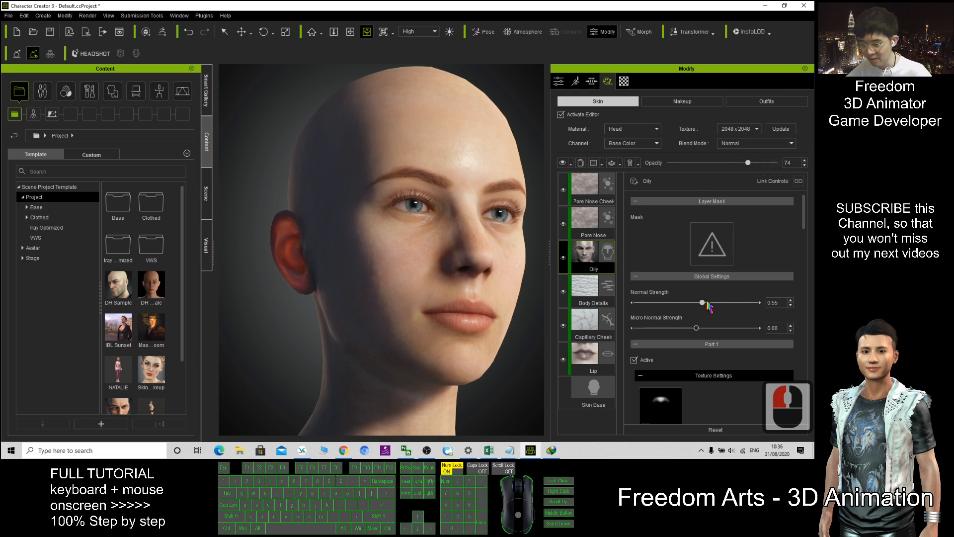
pyautogui.moveTo(706, 307); pyautogui.dragTo(766, 311)
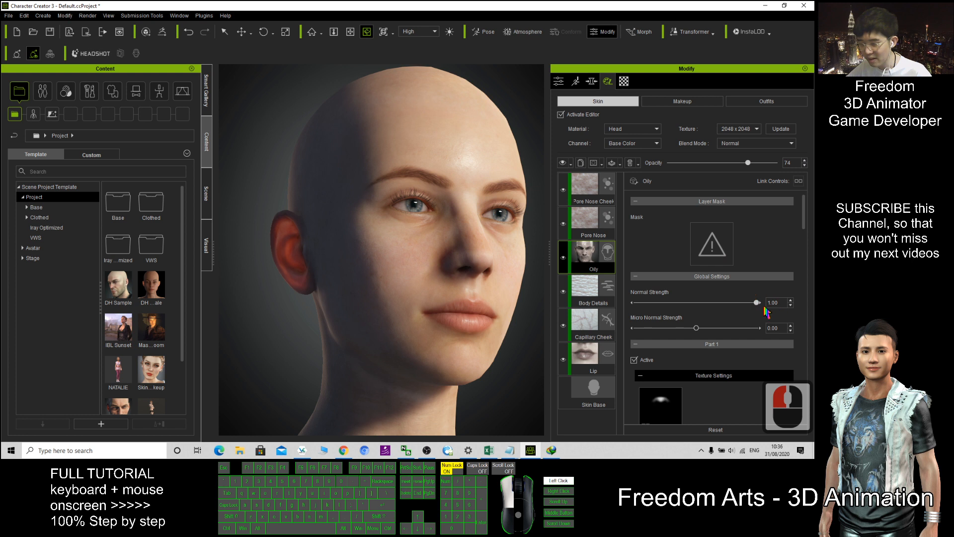
# Test the red material opacity in the Oily layer's Part 1 and return it to 0.00.
pyautogui.scroll(-7, 702, 311)
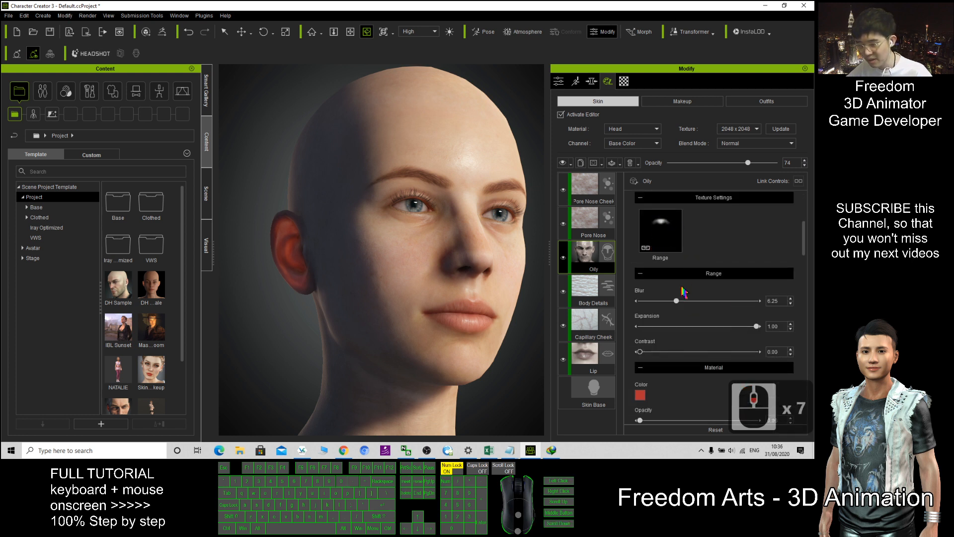
pyautogui.scroll(-5, 729, 317)
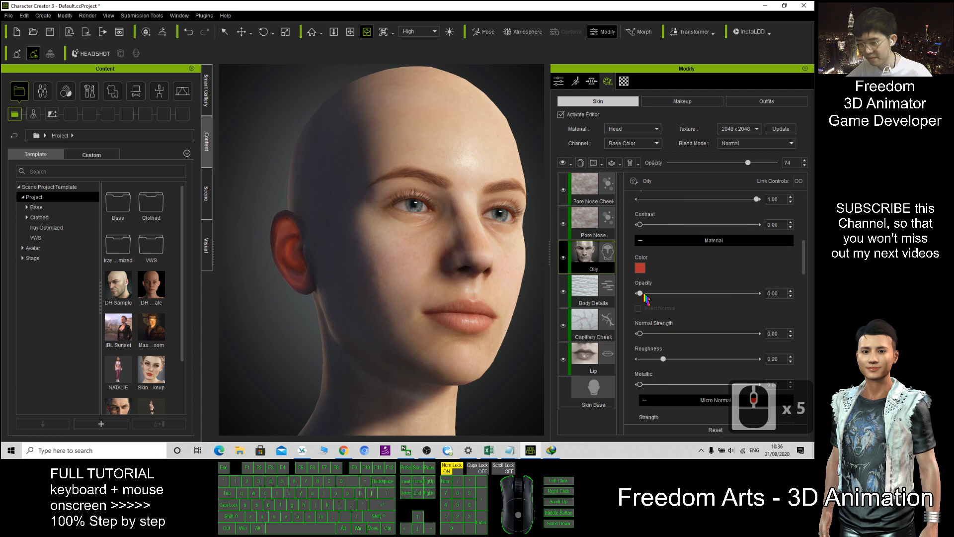
pyautogui.moveTo(644, 295); pyautogui.dragTo(624, 299)
# Raise the red material opacity of a further Oily layer part to 0.20 as a test and return it to 0.00.
pyautogui.scroll(-7, 649, 282)
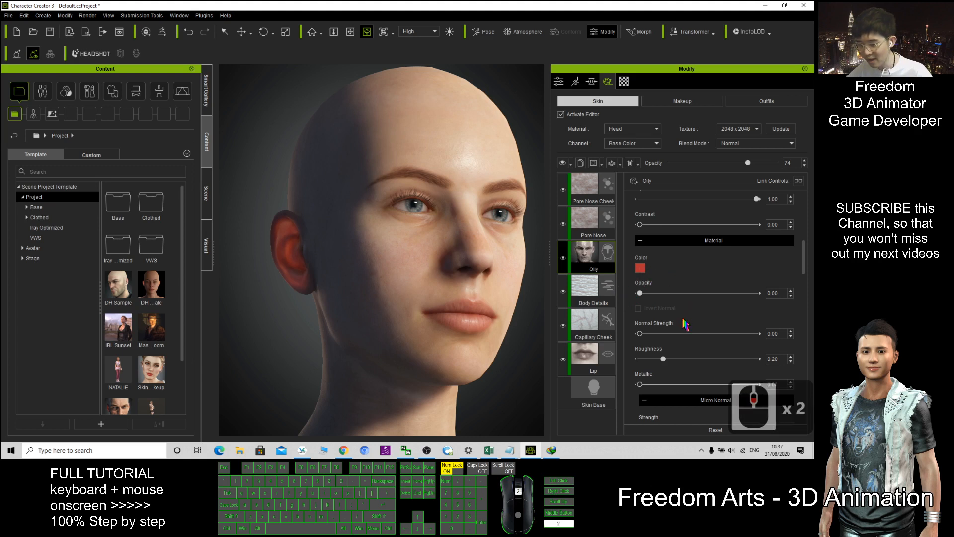
pyautogui.scroll(-1, 712, 283)
pyautogui.scroll(-3, 712, 283)
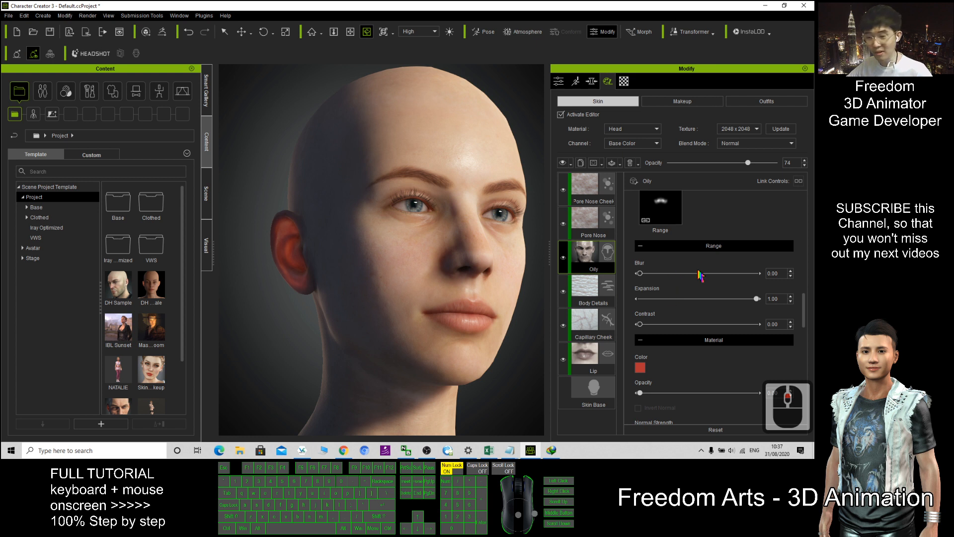
pyautogui.scroll(-3, 693, 286)
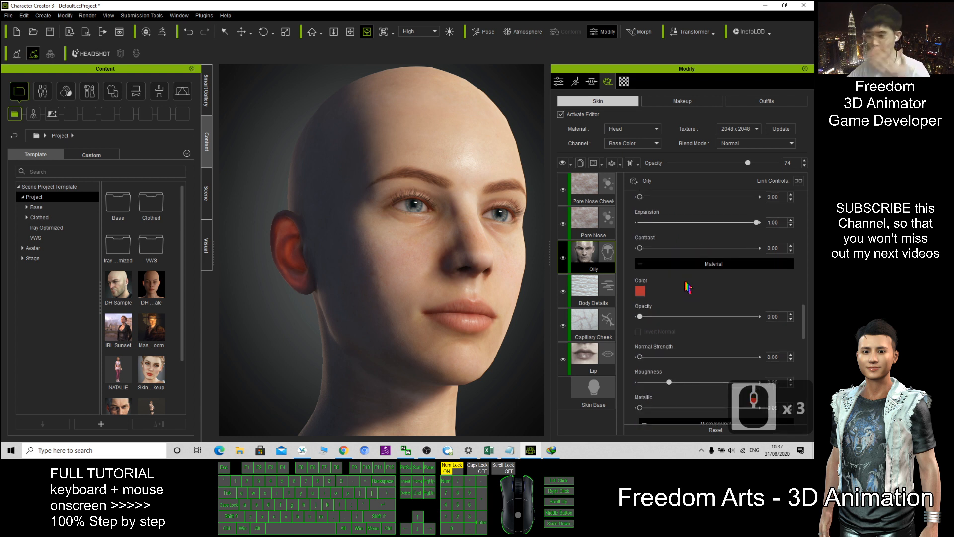
pyautogui.moveTo(639, 318); pyautogui.dragTo(665, 323)
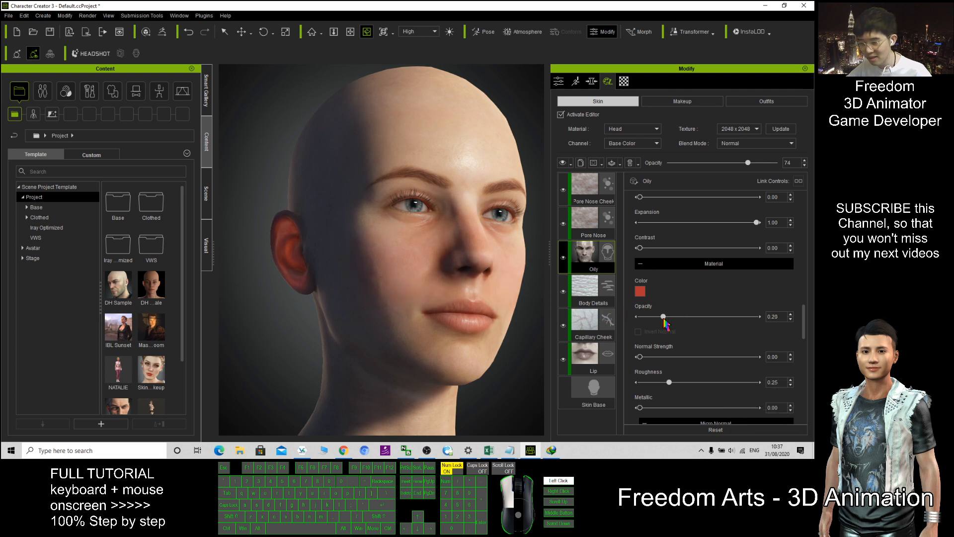
pyautogui.scroll(-3, 718, 325)
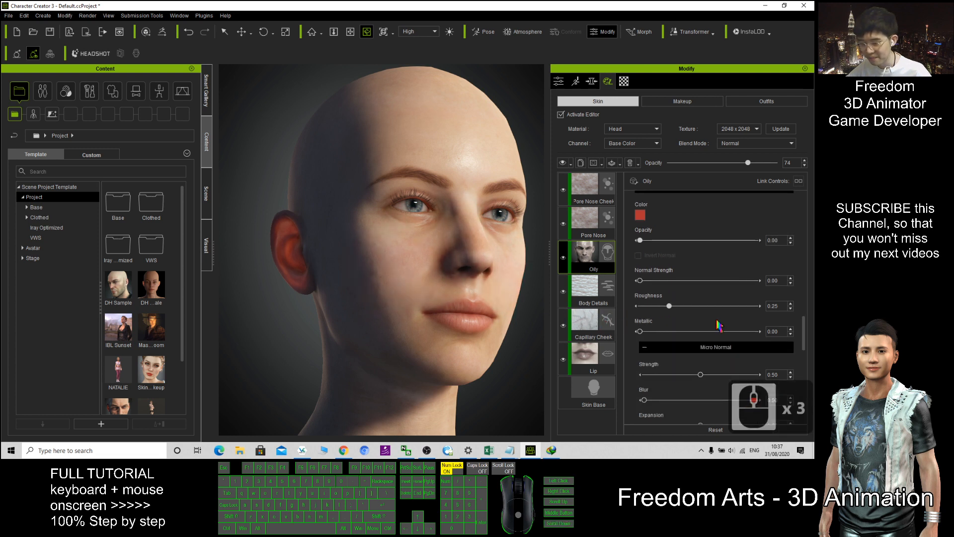
# Select the Body Details layer and frame the eye and cheek area up close.
pyautogui.click(432, 266)
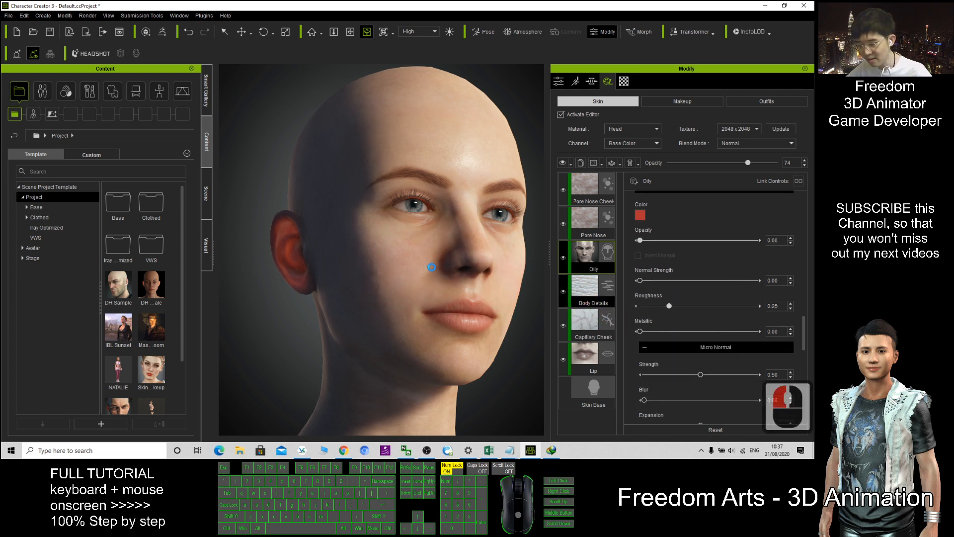
pyautogui.click(431, 267)
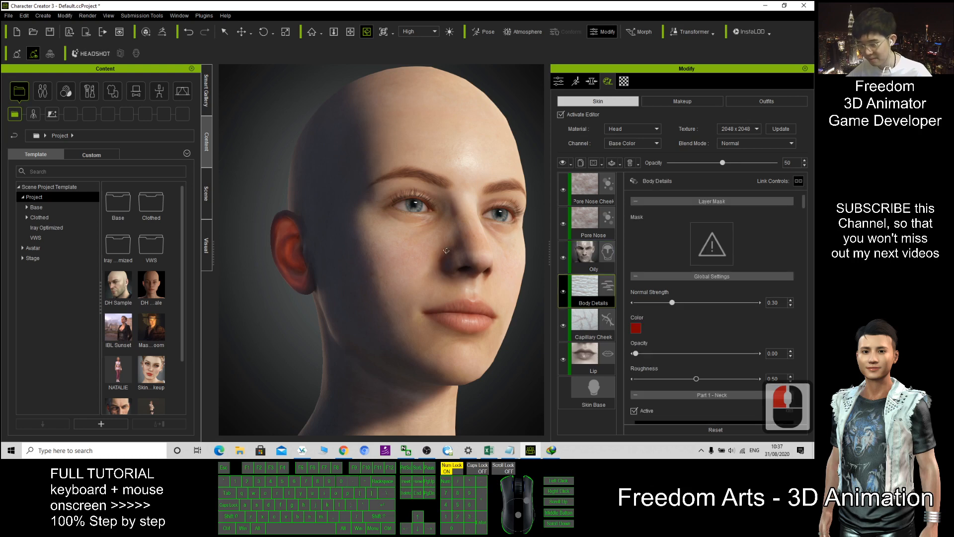
pyautogui.scroll(2, 446, 251)
pyautogui.press('x')
pyautogui.moveTo(447, 239); pyautogui.dragTo(406, 258)
pyautogui.press('c')
pyautogui.moveTo(507, 219); pyautogui.dragTo(440, 249)
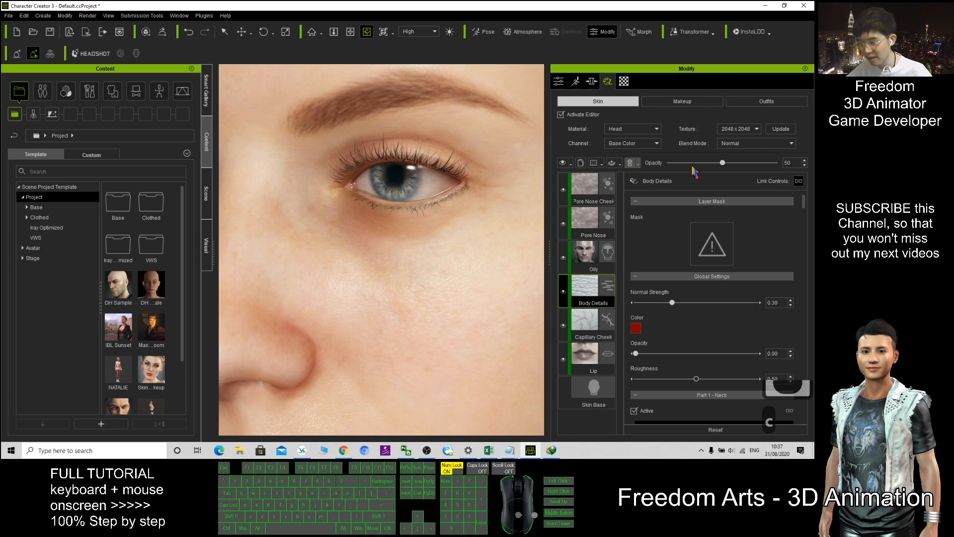
# Test the Body Details layer's opacity and return it to about 49.
pyautogui.moveTo(722, 163); pyautogui.dragTo(784, 174)
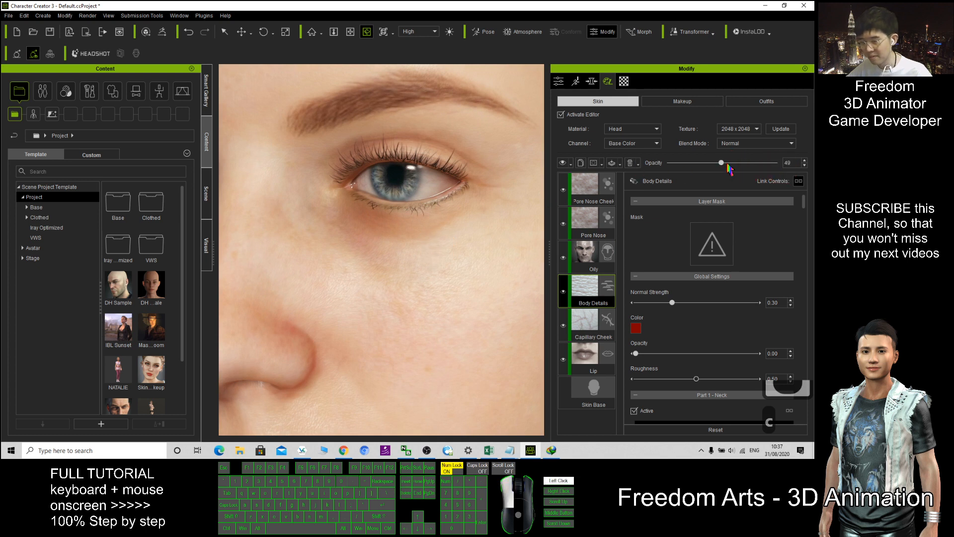
pyautogui.moveTo(727, 164); pyautogui.dragTo(728, 164)
# Select the Capillary Cheek layer, frame the cheek up close, and set the layer's opacity to 100.
pyautogui.click(587, 334)
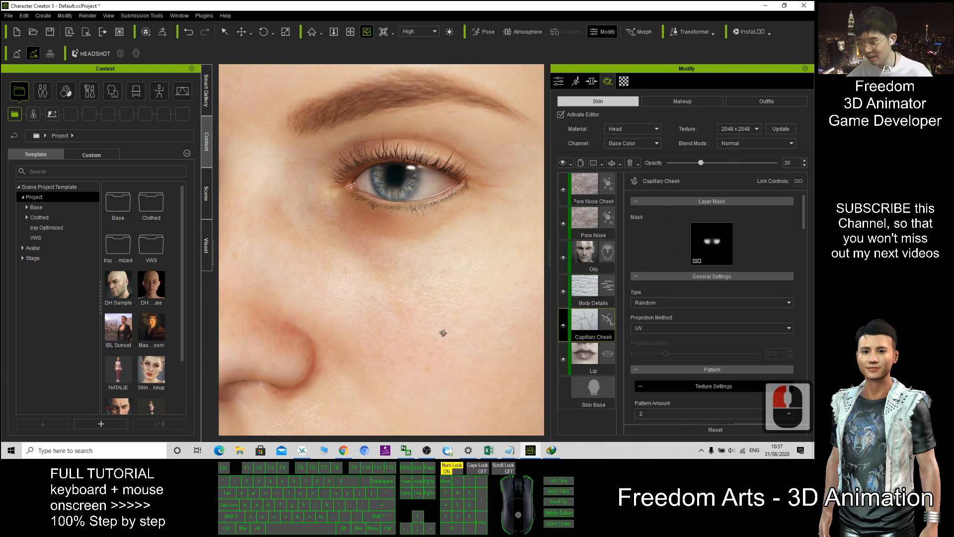
pyautogui.press('x')
pyautogui.moveTo(443, 333); pyautogui.dragTo(359, 262)
pyautogui.scroll(-3, 440, 287)
pyautogui.press('c')
pyautogui.scroll(7, 376, 257)
pyautogui.press('x')
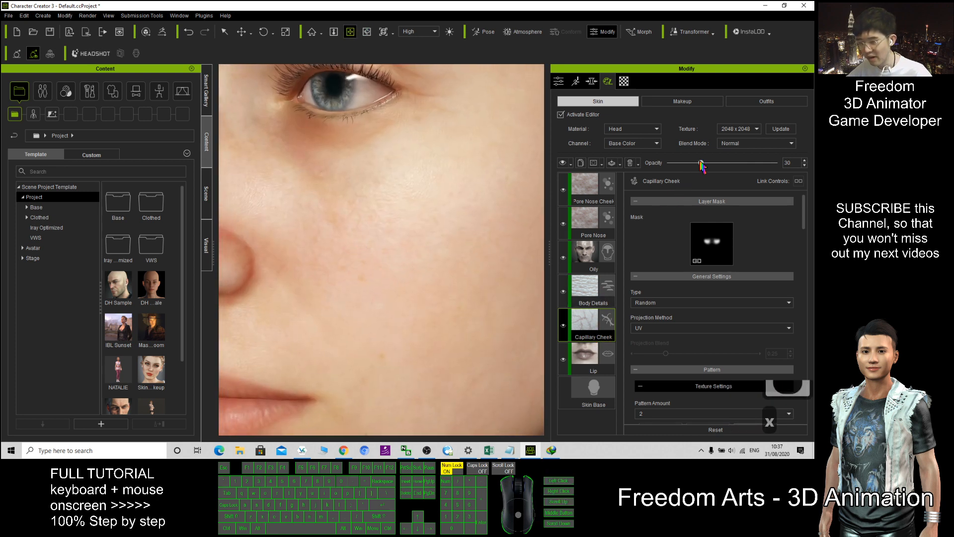
pyautogui.moveTo(701, 165); pyautogui.dragTo(811, 171)
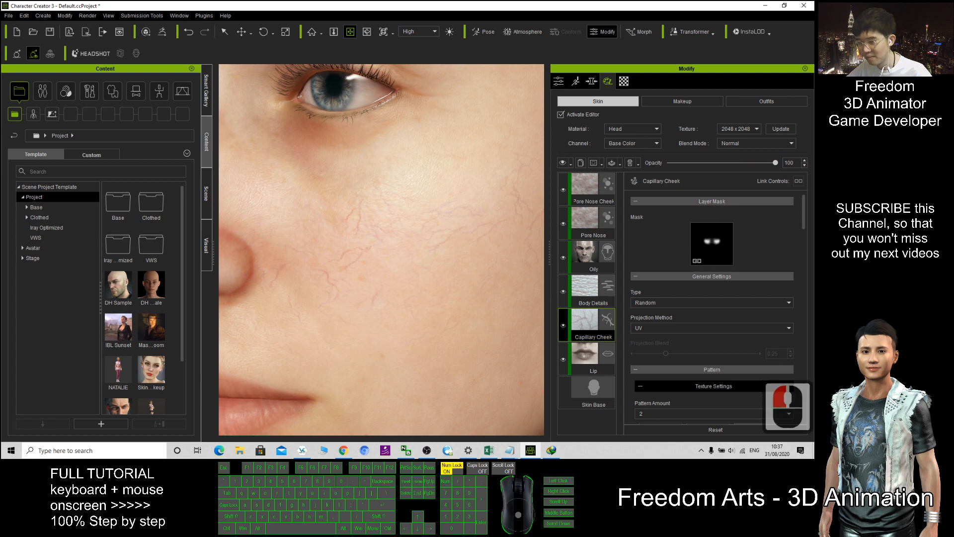
# Set the Capillary Cheek pattern's transform scale to 121.28 and its tile to 3.
pyautogui.scroll(-2, 431, 242)
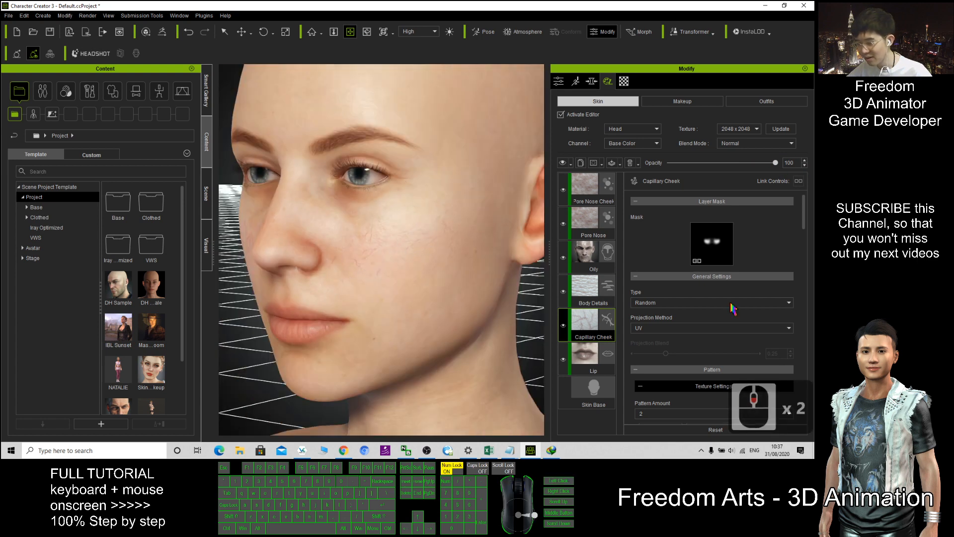
pyautogui.scroll(-5, 732, 308)
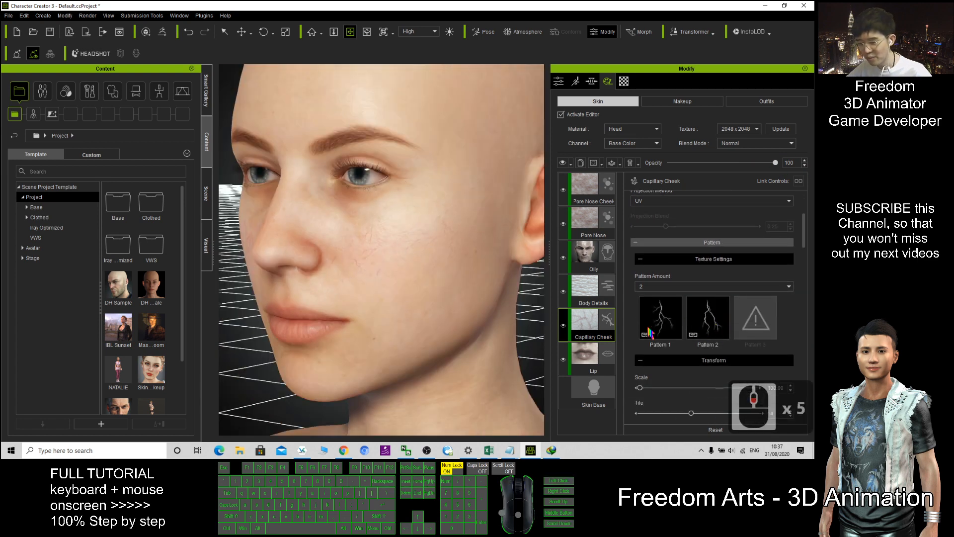
pyautogui.scroll(-2, 648, 333)
pyautogui.moveTo(641, 337); pyautogui.dragTo(676, 337)
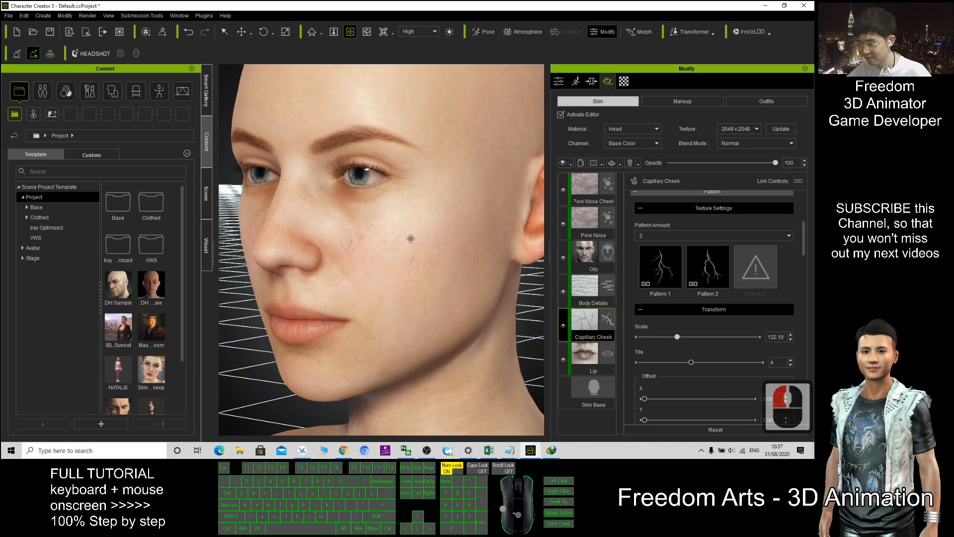
pyautogui.scroll(2, 411, 238)
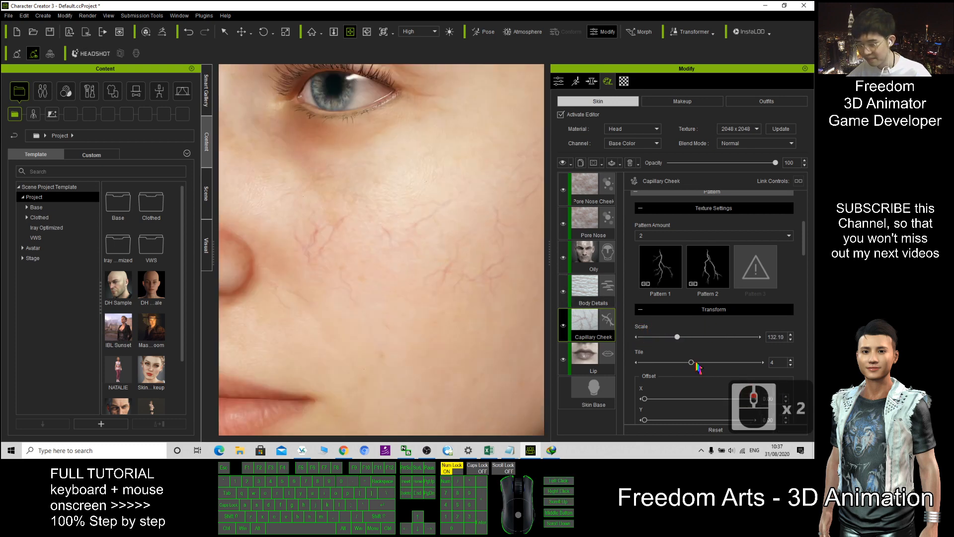
pyautogui.moveTo(697, 363); pyautogui.dragTo(672, 365)
pyautogui.scroll(-5, 373, 245)
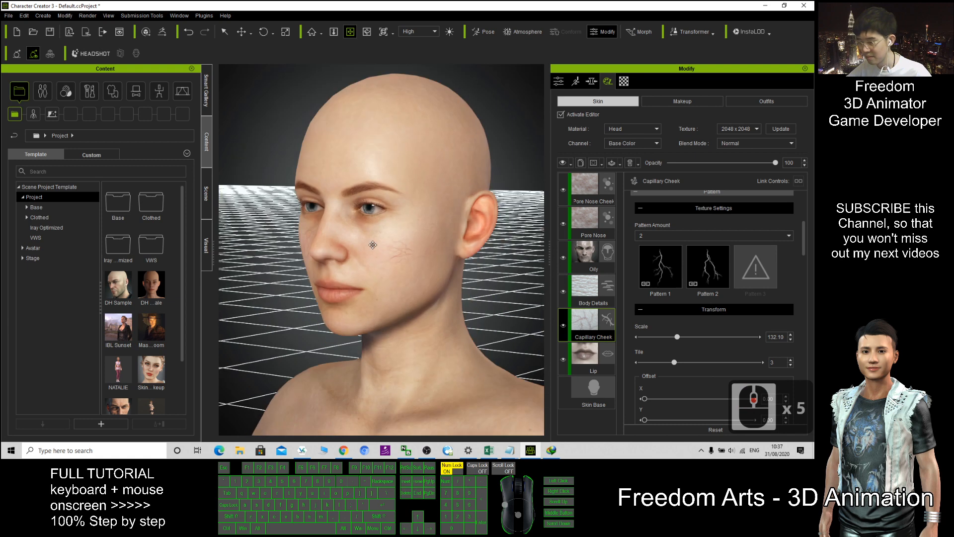
pyautogui.moveTo(677, 337)
pyautogui.mouseDown()
pyautogui.moveTo(709, 342)
pyautogui.moveTo(665, 337)
pyautogui.mouseUp()
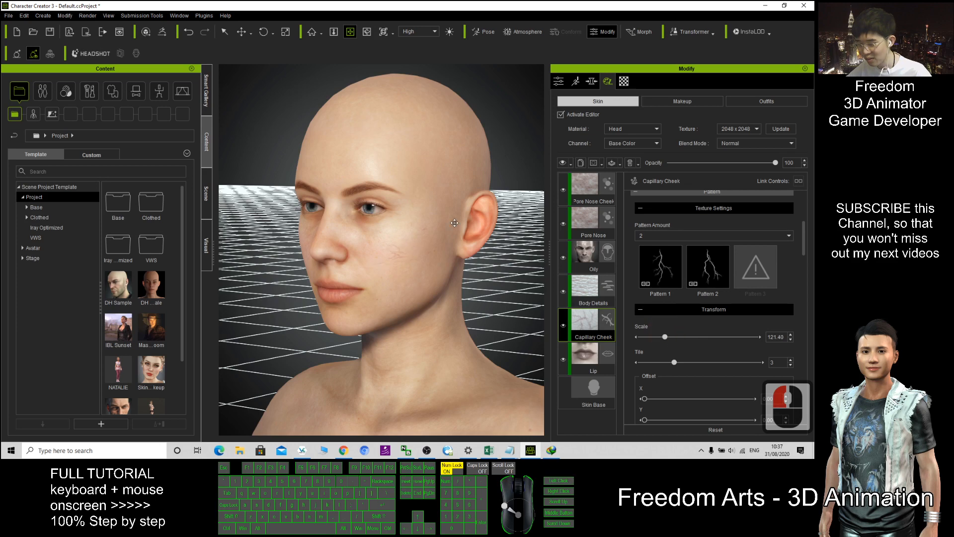
pyautogui.scroll(3, 454, 223)
pyautogui.scroll(-1, 738, 342)
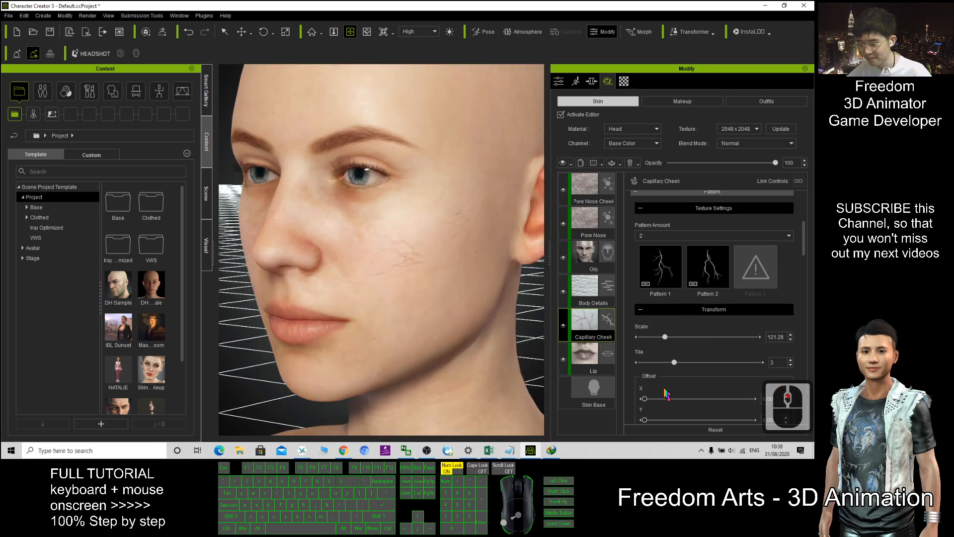
# Test the capillary pattern's X offset, return it to 0.00, and set the random pattern scale to 500.00.
pyautogui.moveTo(646, 399)
pyautogui.mouseDown()
pyautogui.moveTo(676, 399)
pyautogui.moveTo(662, 403)
pyautogui.mouseUp()
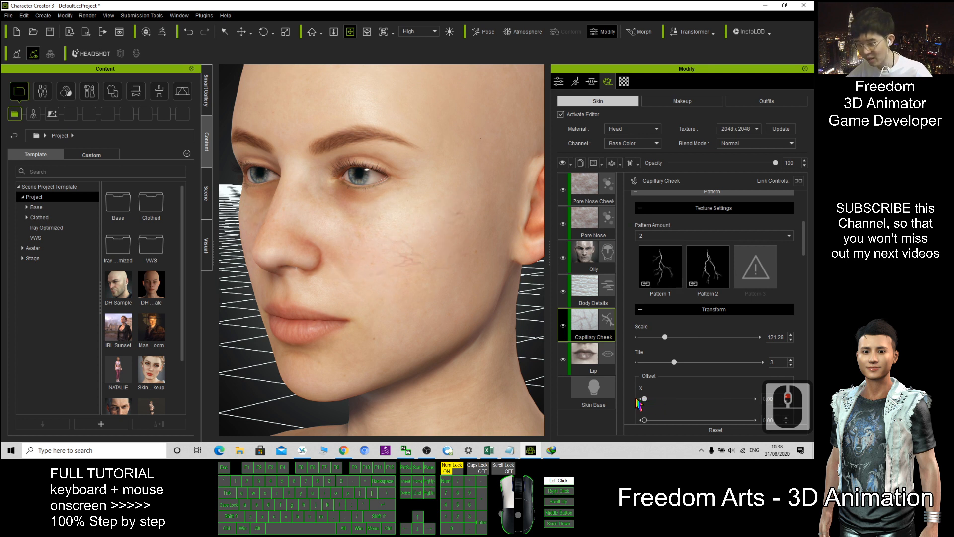
pyautogui.scroll(-5, 803, 251)
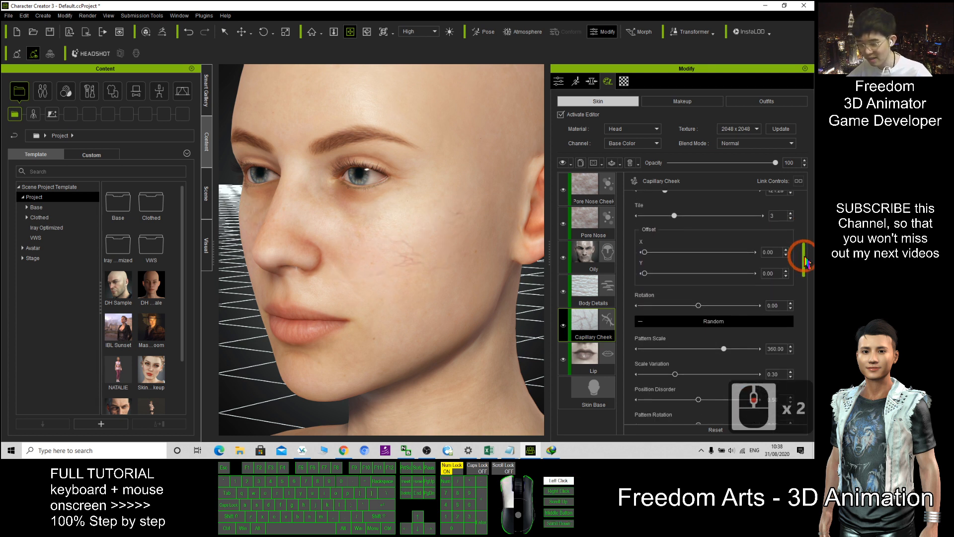
pyautogui.scroll(-2, 805, 256)
pyautogui.moveTo(724, 311); pyautogui.dragTo(704, 322)
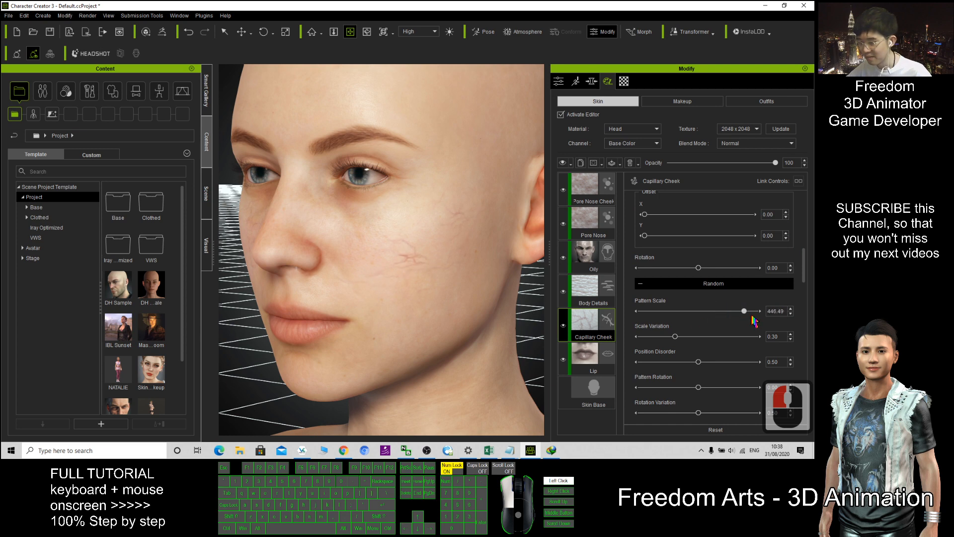
pyautogui.press('c')
pyautogui.press('c')
pyautogui.press('c')
pyautogui.press('c')
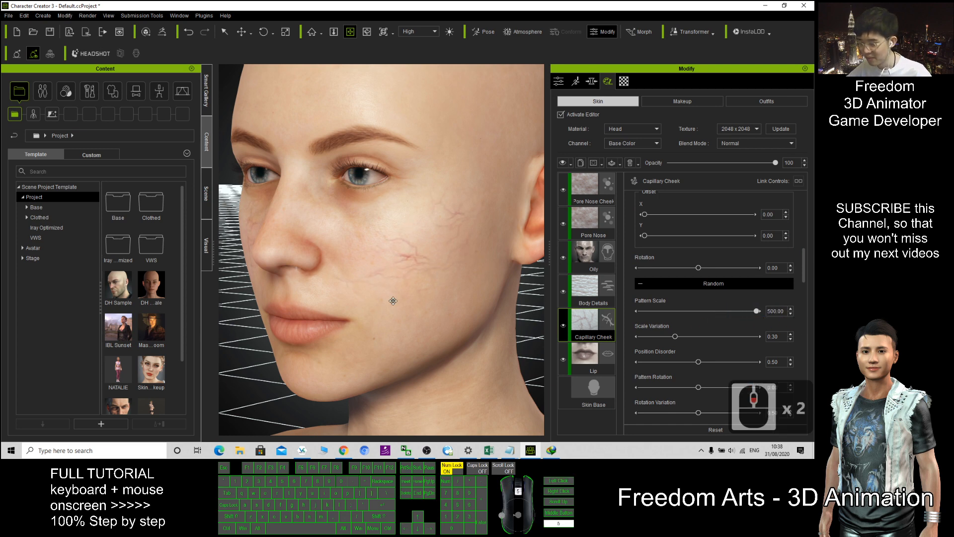
# Select the Lip layer, set its transform scale to 1.10 and its opacity to 100, and frame the lips.
pyautogui.click(595, 354)
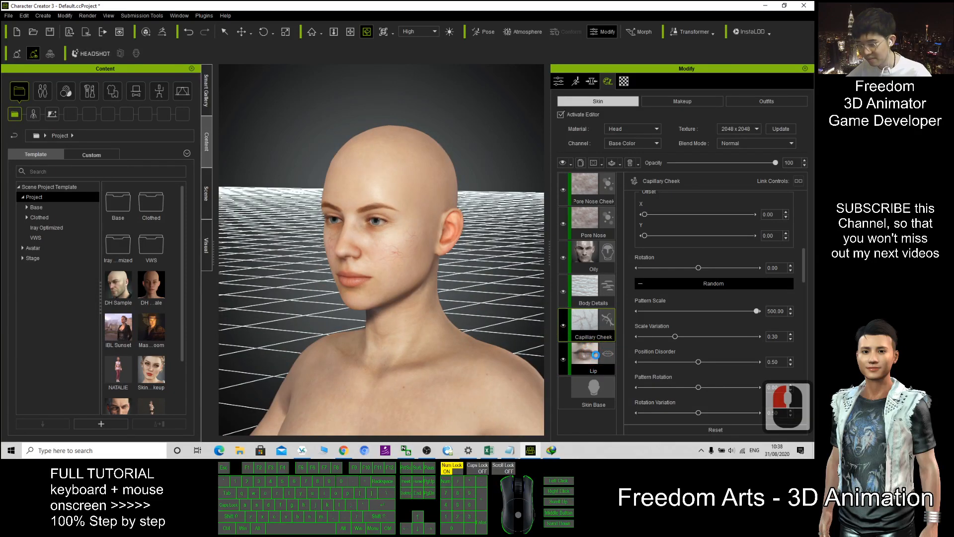
pyautogui.scroll(4, 668, 226)
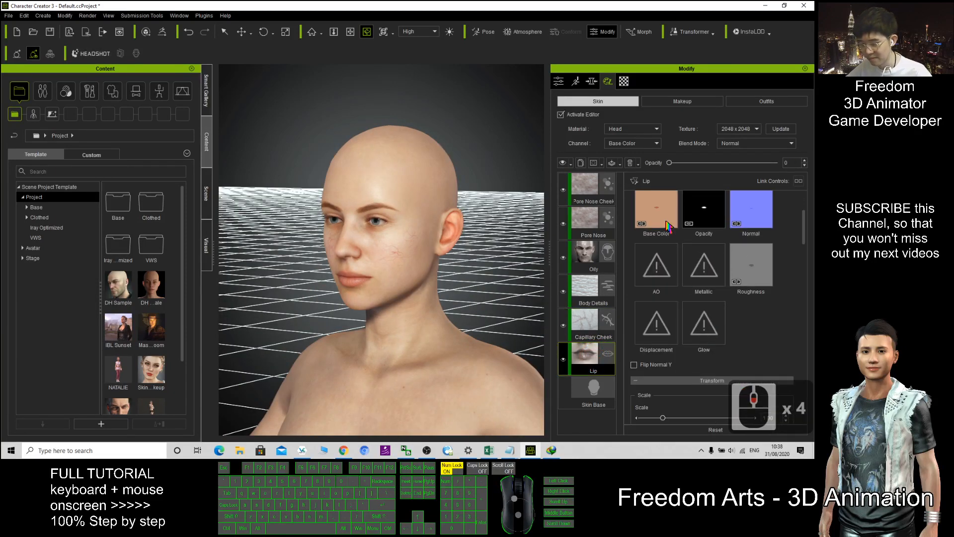
pyautogui.scroll(5, 671, 219)
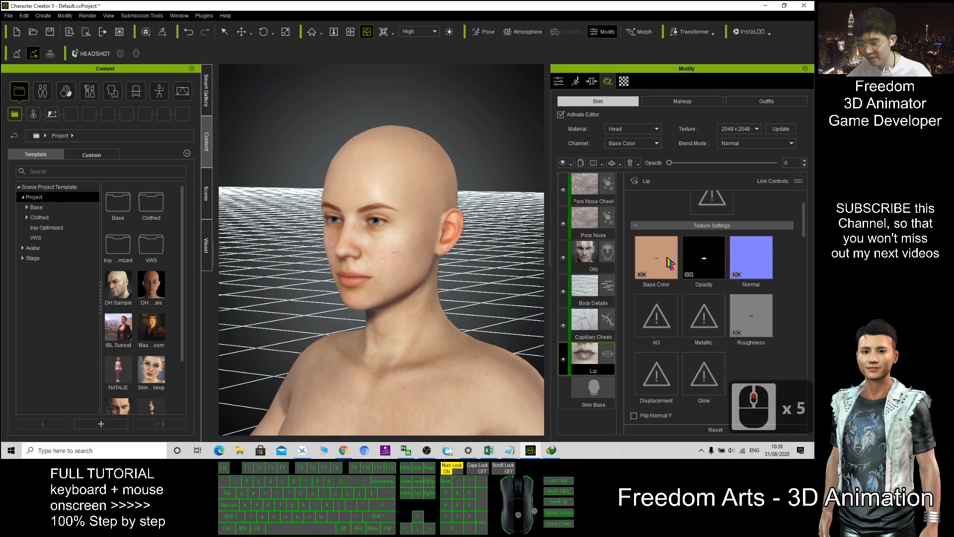
pyautogui.scroll(-10, 671, 269)
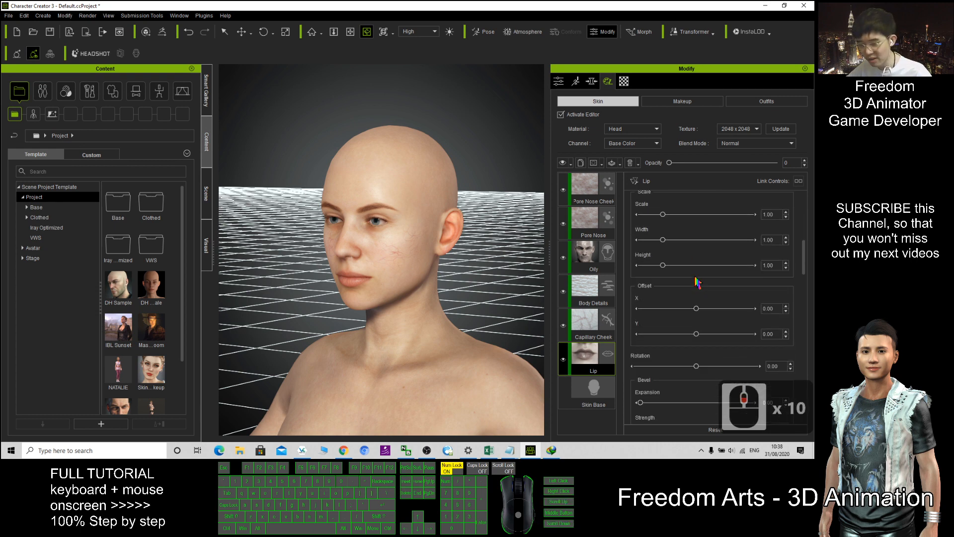
pyautogui.scroll(5, 313, 237)
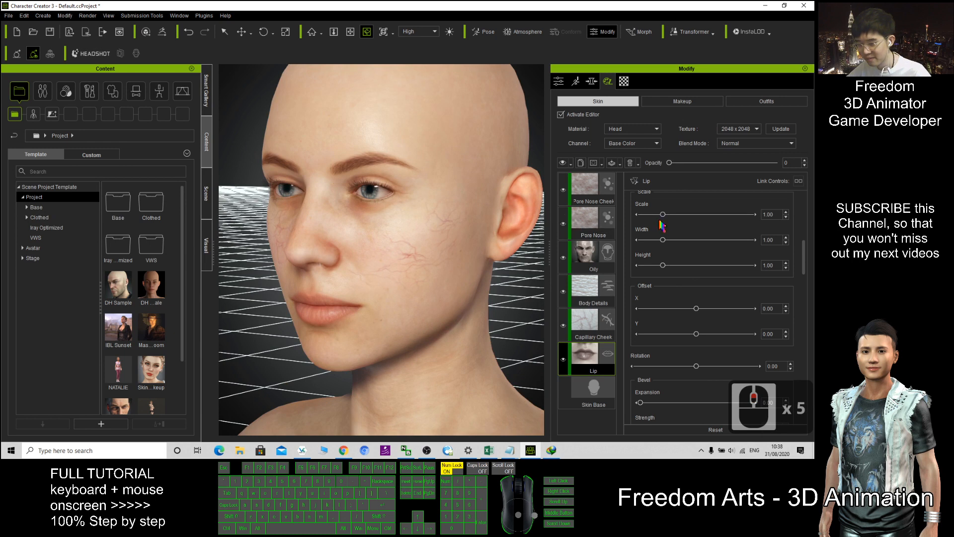
pyautogui.moveTo(664, 218)
pyautogui.mouseDown()
pyautogui.moveTo(699, 222)
pyautogui.moveTo(652, 219)
pyautogui.moveTo(667, 219)
pyautogui.mouseUp()
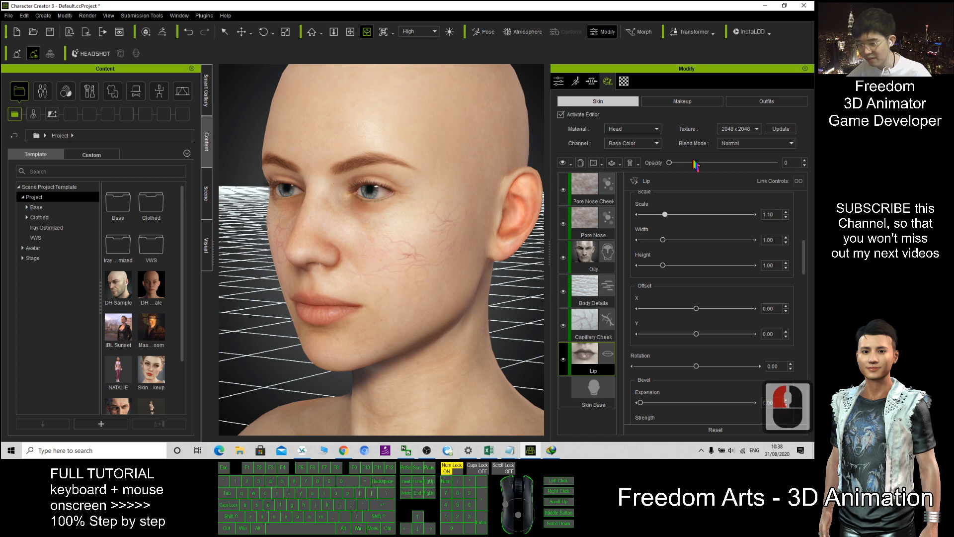
pyautogui.moveTo(671, 165); pyautogui.dragTo(811, 174)
pyautogui.scroll(5, 397, 318)
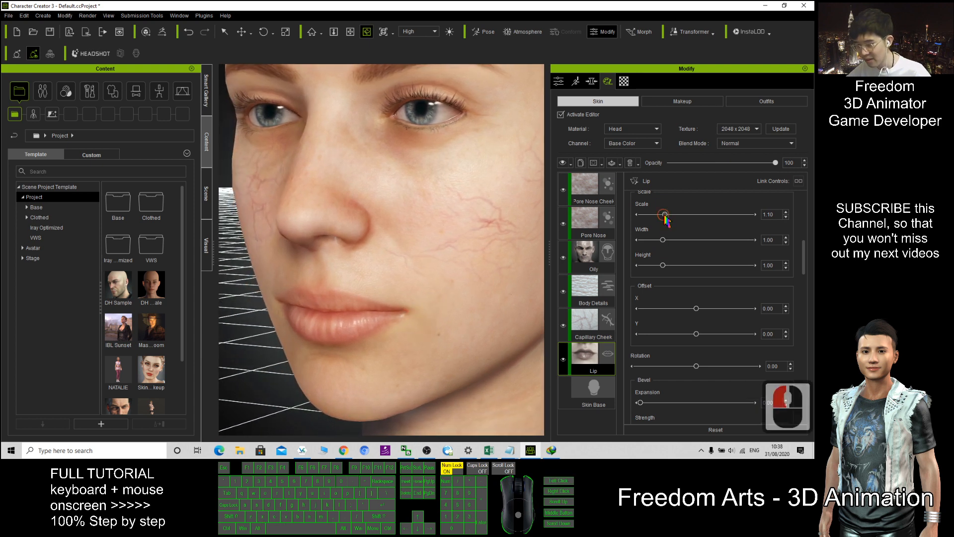
# Test the Lip layer's transform scale at 1.87 and set it to 1.00.
pyautogui.moveTo(665, 215); pyautogui.dragTo(681, 214)
pyautogui.scroll(-7, 441, 312)
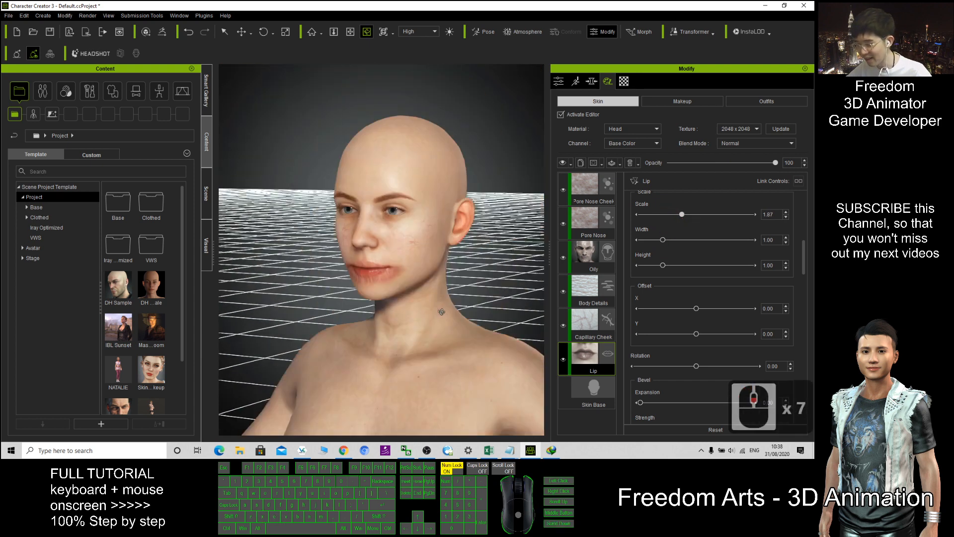
pyautogui.press('c')
pyautogui.moveTo(441, 311); pyautogui.dragTo(415, 315)
pyautogui.moveTo(776, 214); pyautogui.dragTo(708, 215)
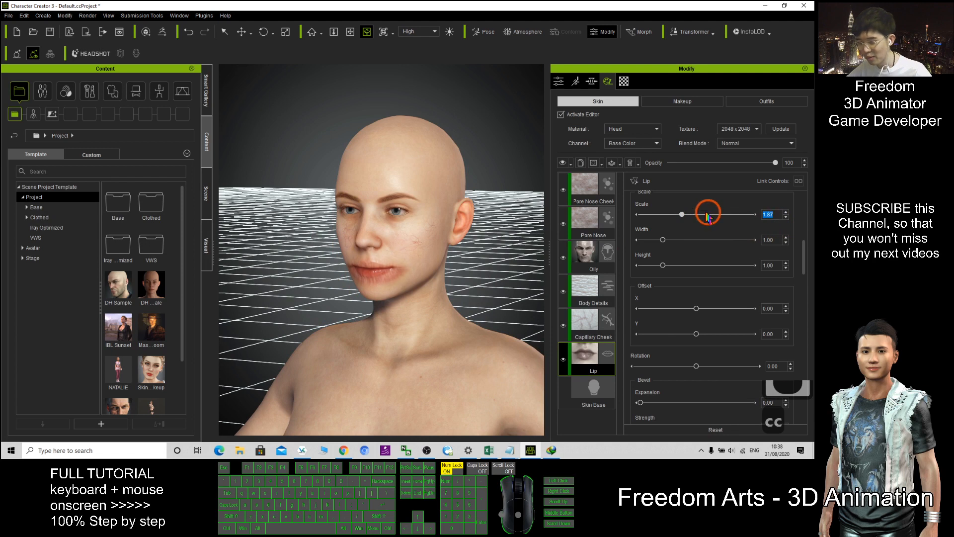
pyautogui.write('1')
pyautogui.press('Return')
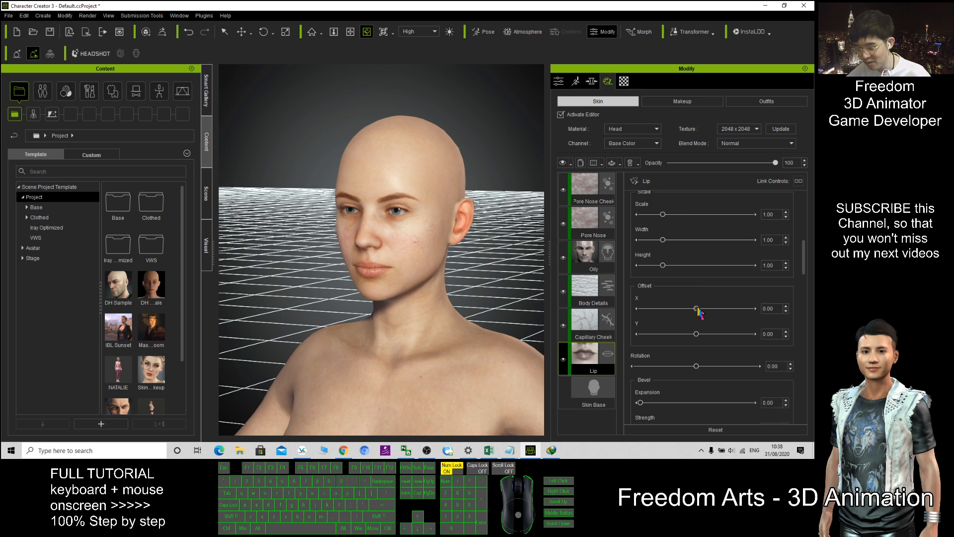
# Test the Lip layer's X offset at 0.13 and -0.14, viewing both cheeks, and return it to 0.00.
pyautogui.moveTo(696, 308); pyautogui.dragTo(718, 313)
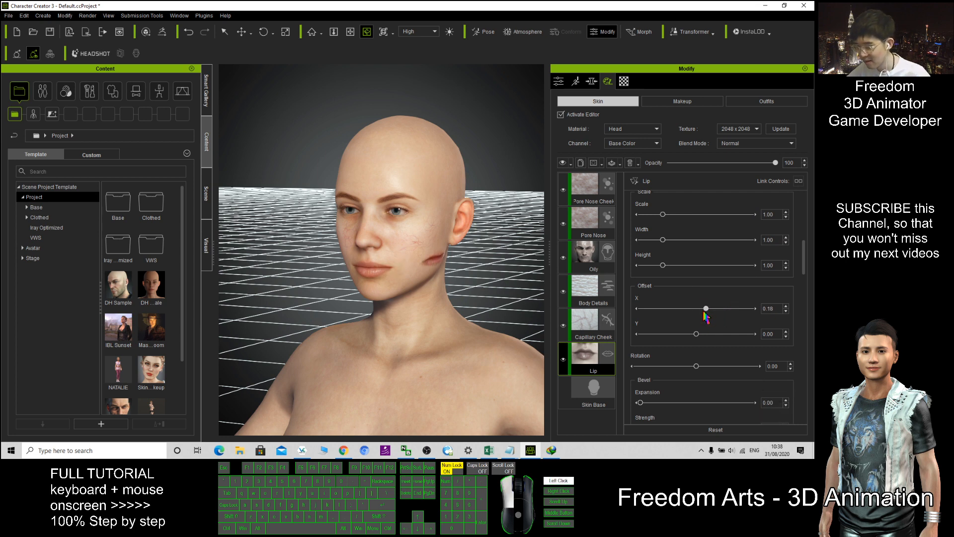
pyautogui.moveTo(707, 317); pyautogui.dragTo(708, 317)
pyautogui.scroll(5, 421, 264)
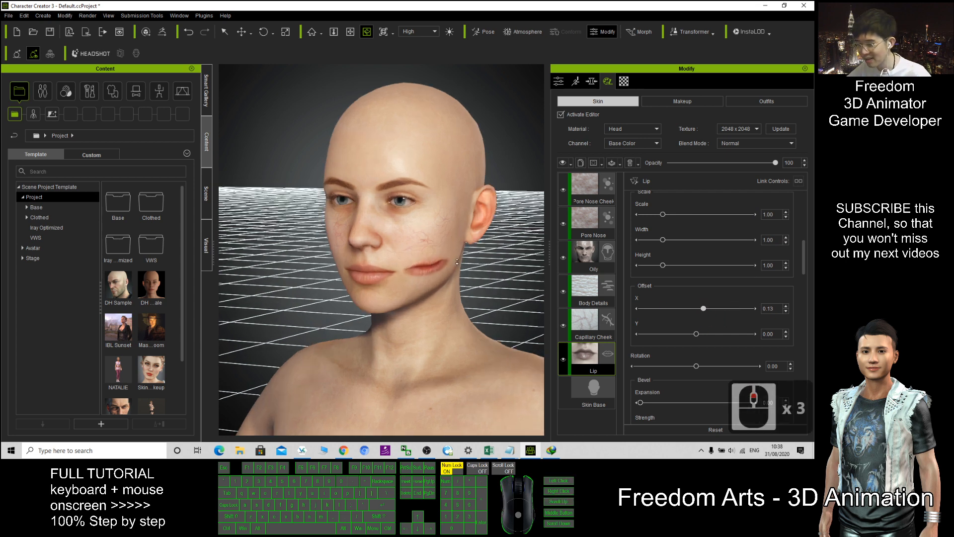
pyautogui.moveTo(421, 265)
pyautogui.mouseDown()
pyautogui.moveTo(366, 276)
pyautogui.moveTo(253, 273)
pyautogui.moveTo(423, 277)
pyautogui.mouseUp()
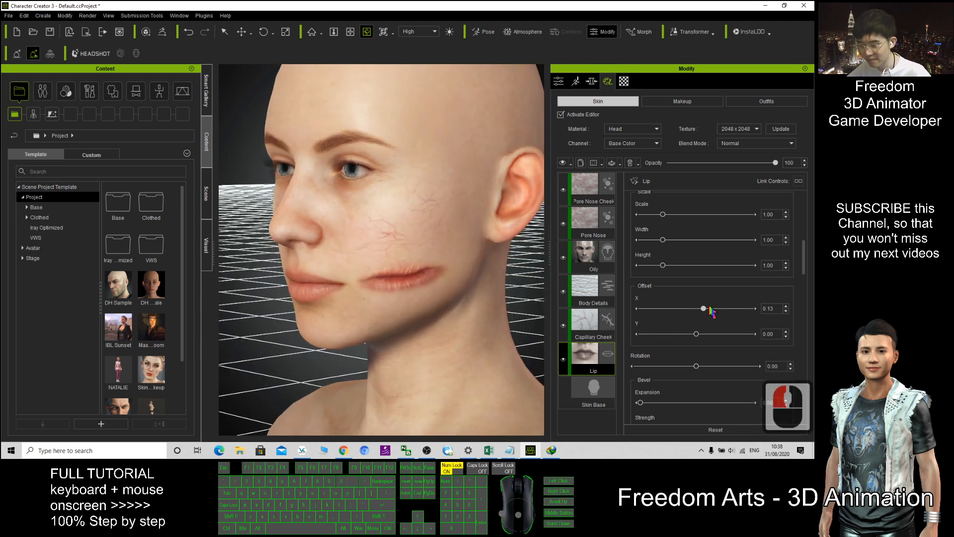
pyautogui.moveTo(703, 308); pyautogui.dragTo(677, 308)
pyautogui.moveTo(407, 294); pyautogui.dragTo(692, 314)
pyautogui.moveTo(439, 297); pyautogui.dragTo(341, 293)
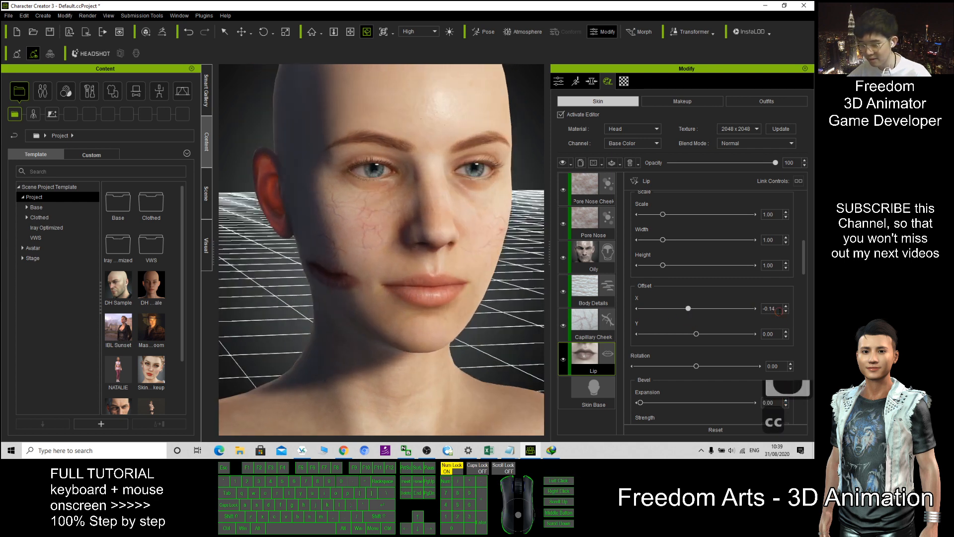
pyautogui.moveTo(778, 310); pyautogui.dragTo(732, 314)
pyautogui.write('0')
pyautogui.press('Return')
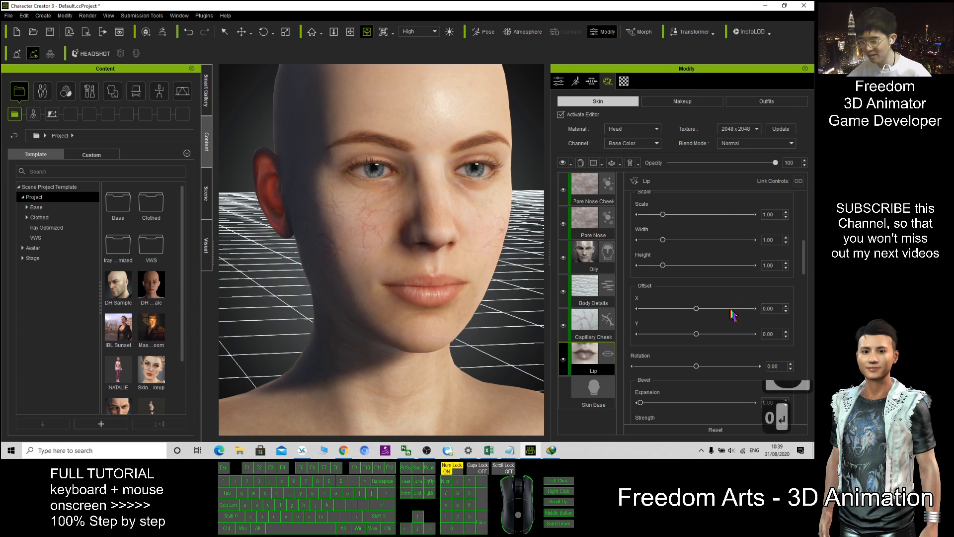
# Review the Lip layer's bevel and material settings, then select the Skin Base layer and examine its resource maps and textures.
pyautogui.scroll(-6, 656, 308)
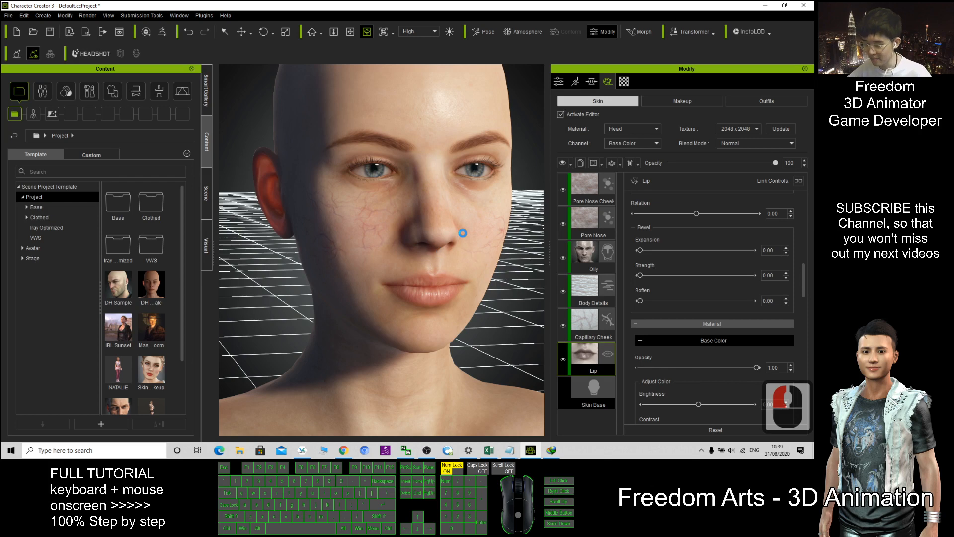
pyautogui.press('x')
pyautogui.moveTo(481, 225); pyautogui.dragTo(389, 257)
pyautogui.press('c')
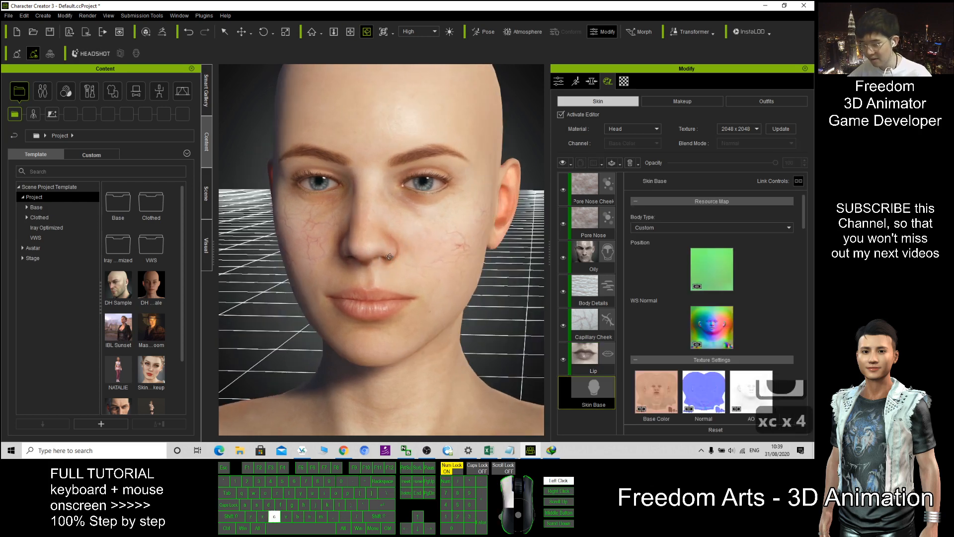
pyautogui.scroll(-4, 644, 222)
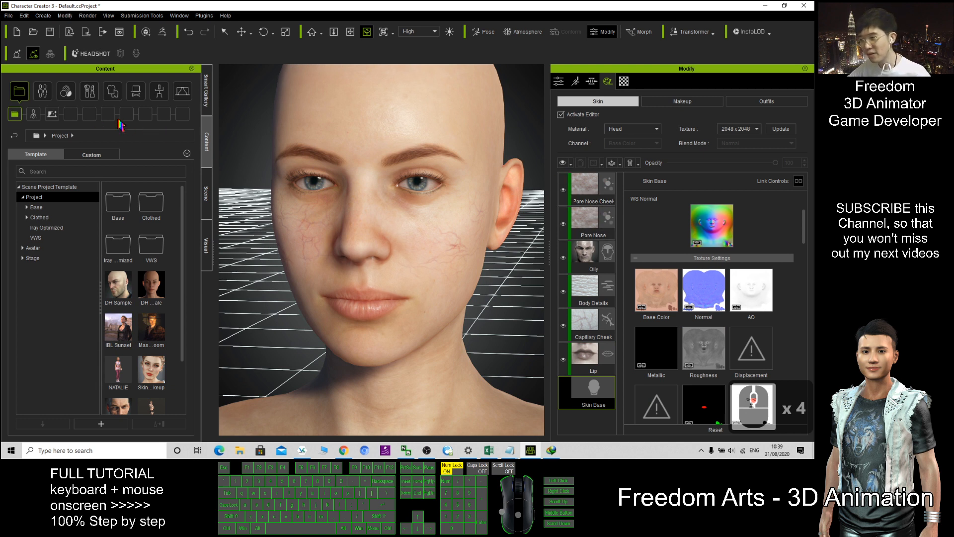
pyautogui.scroll(7, 596, 253)
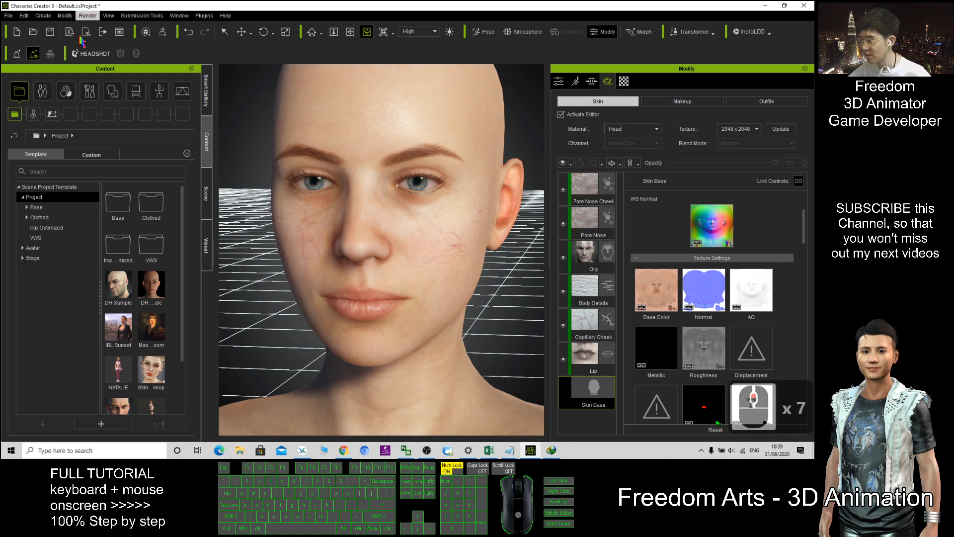
# Browse the SkinGen Tools makeup templates through the Decal, Generator, Part, Specific and UV Transfer categories.
pyautogui.click(92, 94)
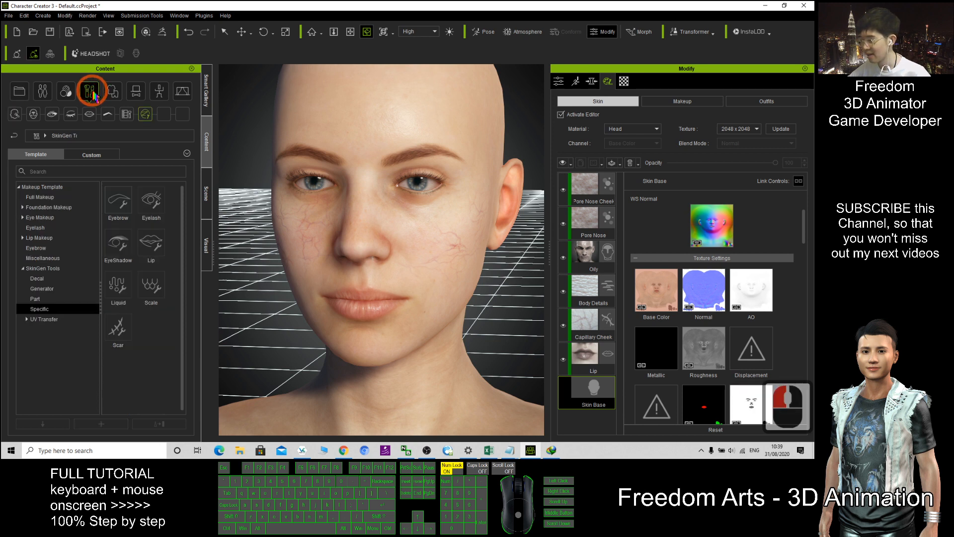
pyautogui.click(40, 268)
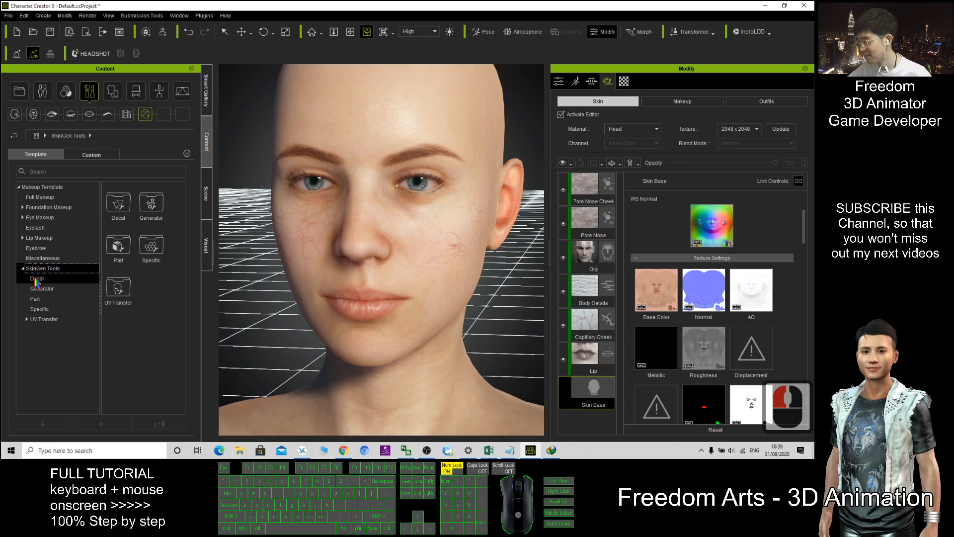
pyautogui.click(37, 279)
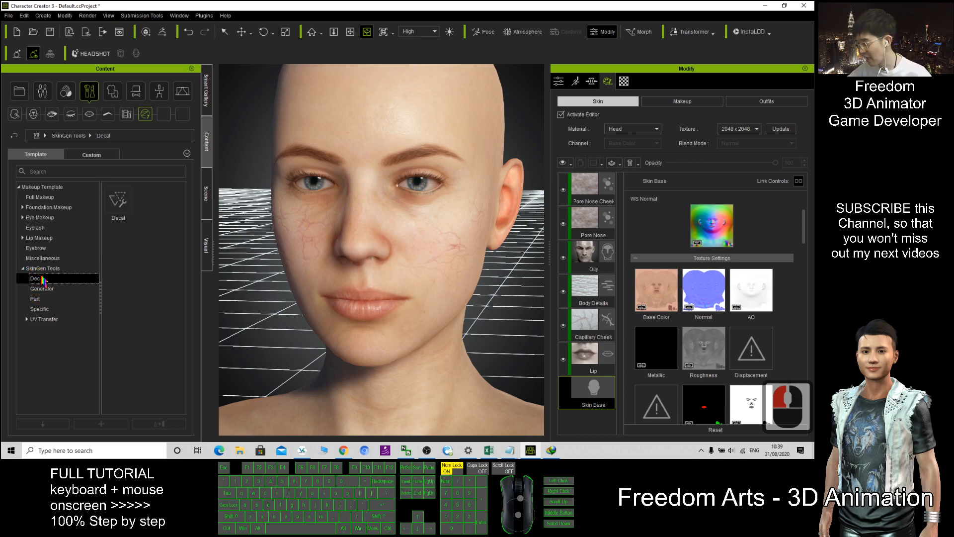
pyautogui.click(39, 288)
pyautogui.click(34, 299)
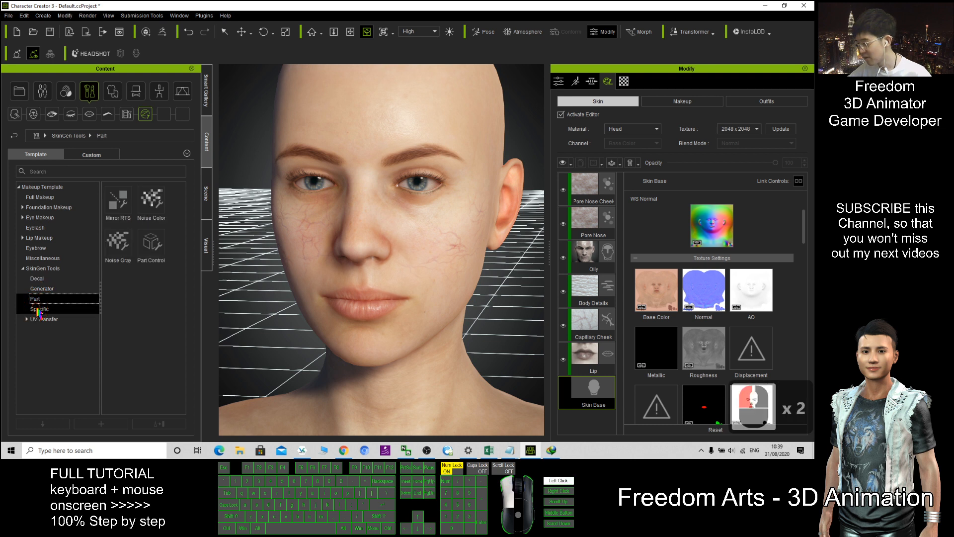
pyautogui.click(38, 308)
pyautogui.click(40, 319)
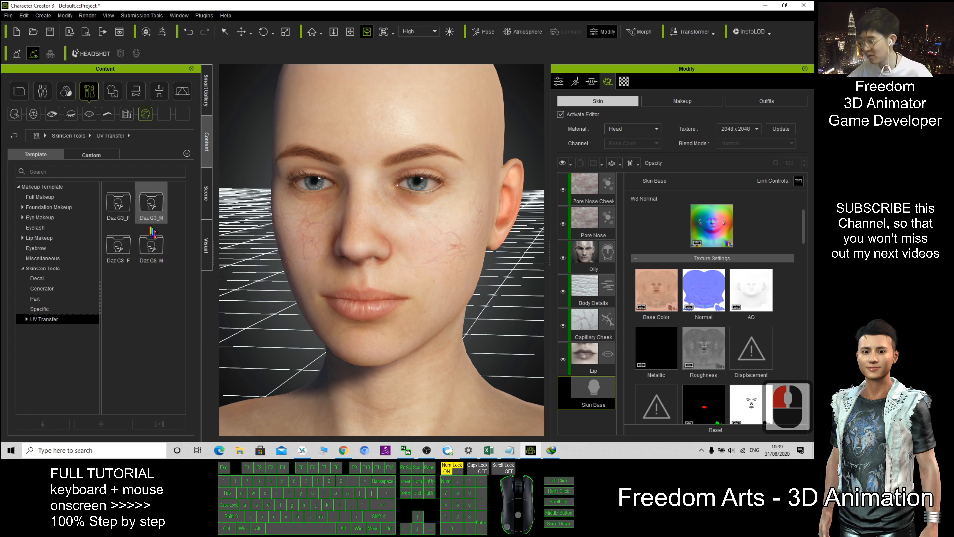
# Review the Decal, Generator, Part and Specific categories again and select the Decal template.
pyautogui.click(37, 278)
pyautogui.click(40, 268)
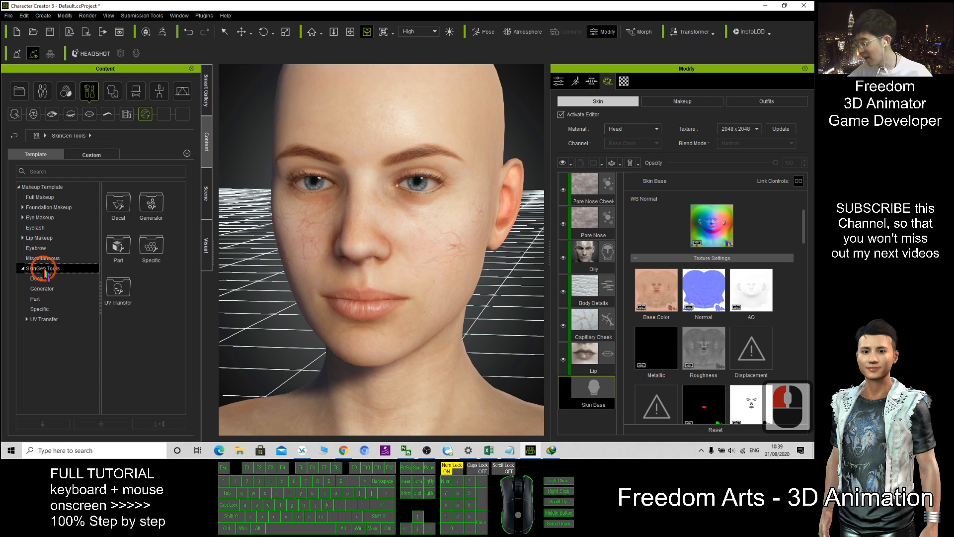
pyautogui.click(37, 279)
pyautogui.click(38, 289)
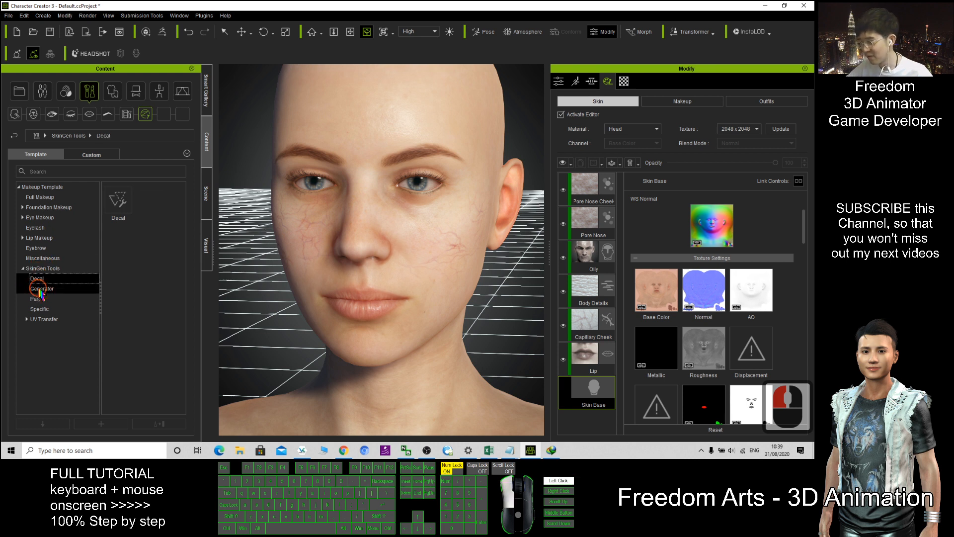
pyautogui.click(36, 300)
pyautogui.click(38, 310)
pyautogui.click(40, 280)
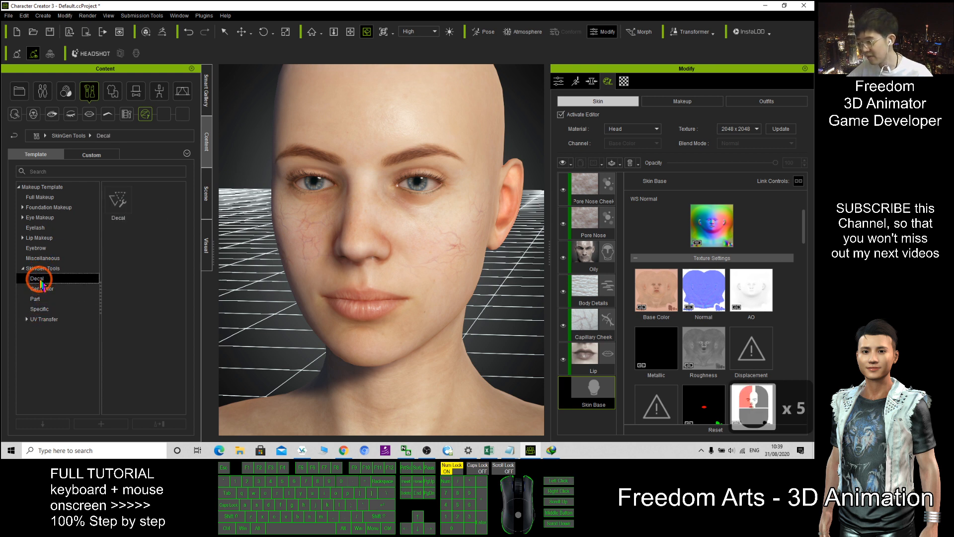
pyautogui.click(40, 271)
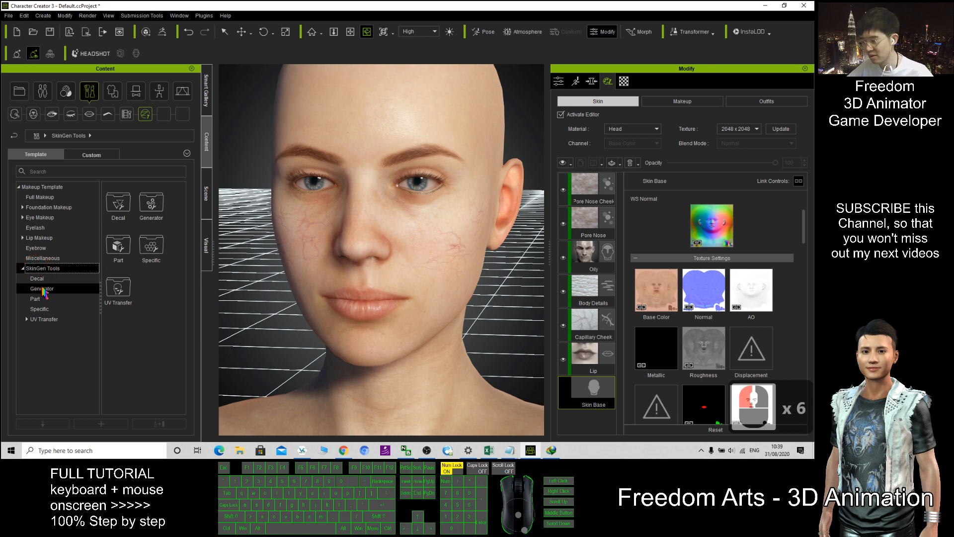
pyautogui.click(40, 279)
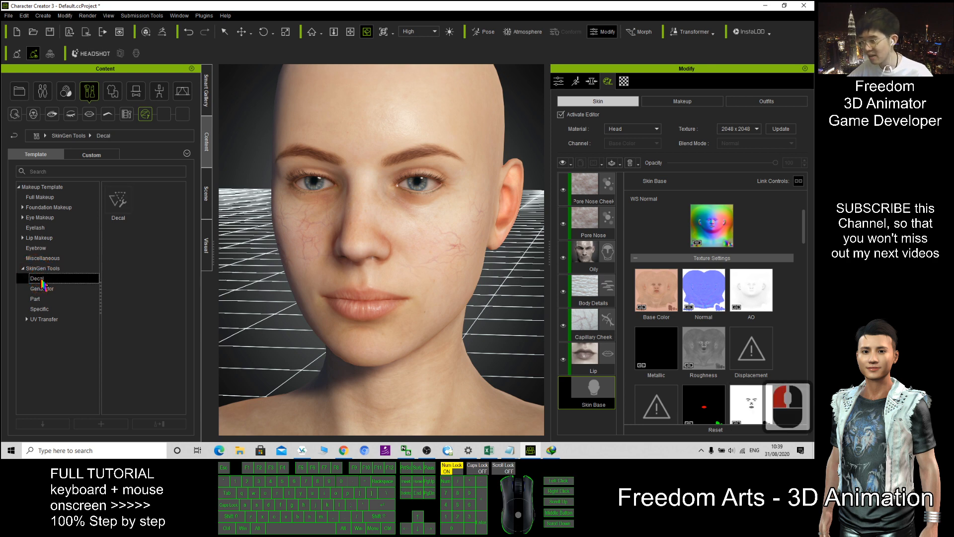
pyautogui.moveTo(481, 278); pyautogui.dragTo(422, 277)
pyautogui.click(121, 198)
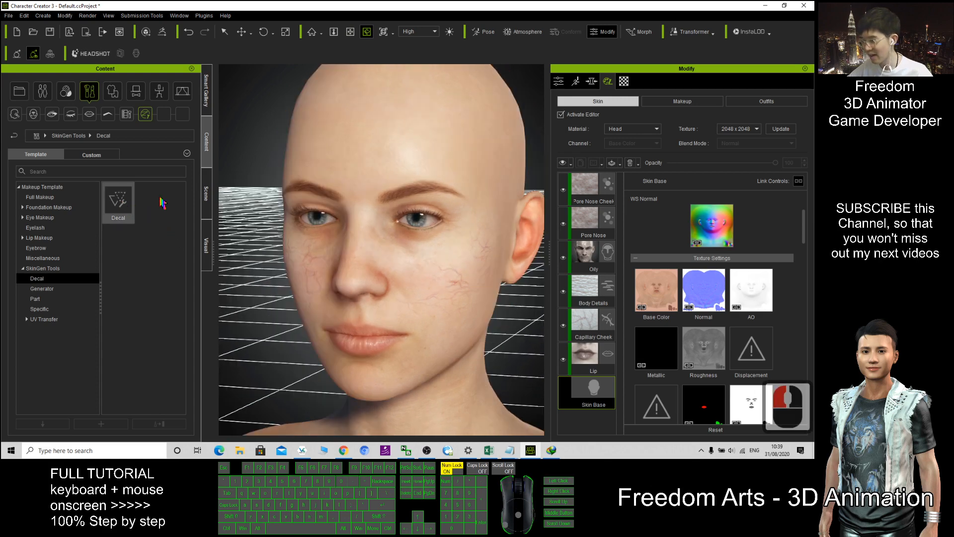
# Hide the Capillary Cheek, Body Details, Oily, Pore Nose Cheek and Pore Nose layers and select the Lip layer.
pyautogui.scroll(7, 618, 393)
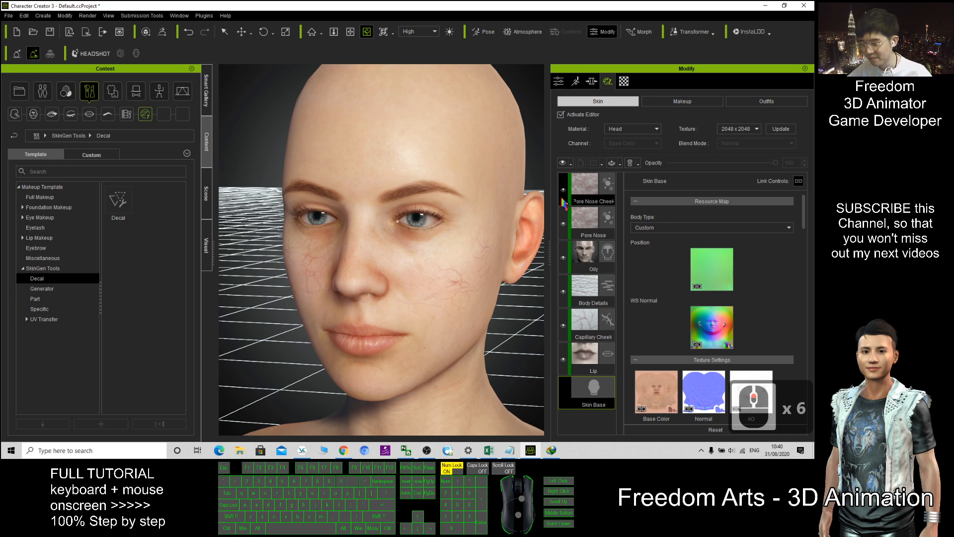
pyautogui.moveTo(450, 249); pyautogui.dragTo(418, 250)
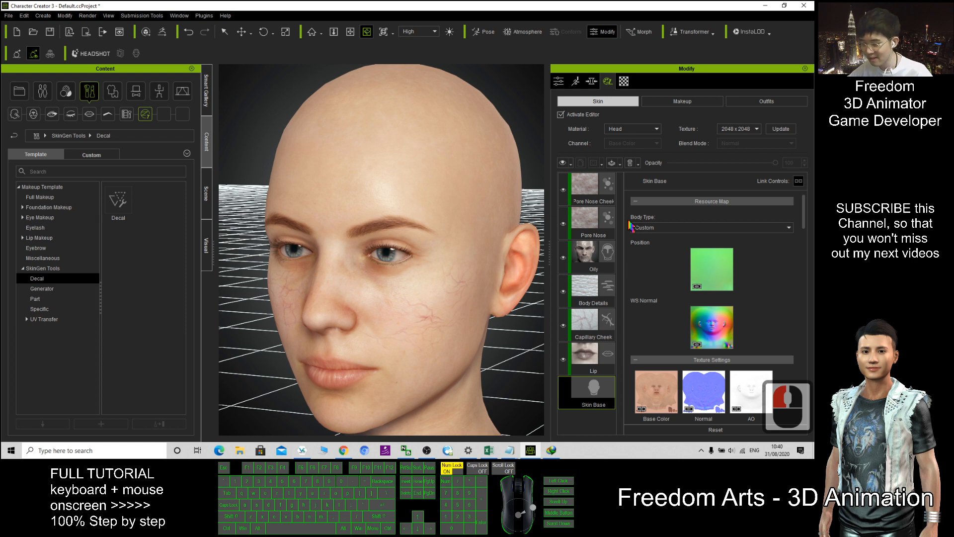
pyautogui.click(564, 326)
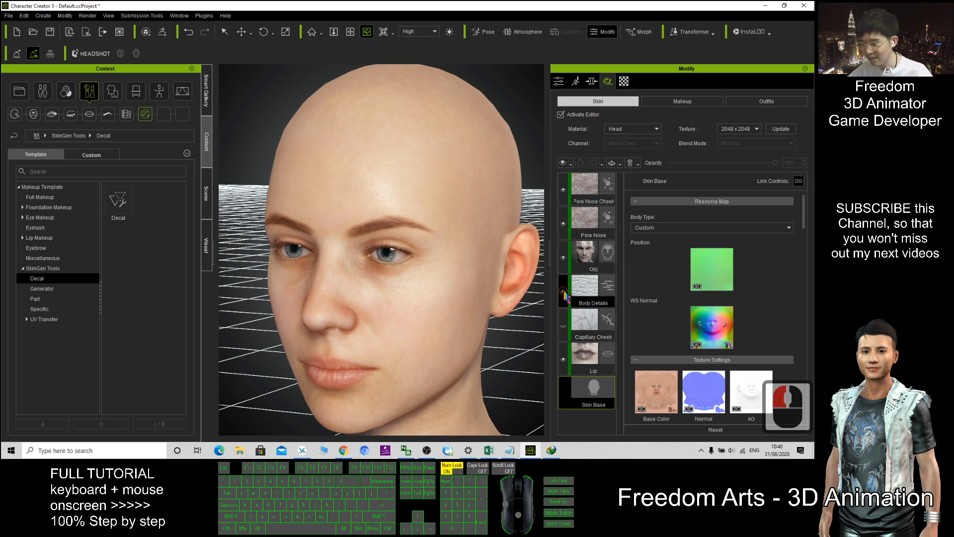
pyautogui.click(564, 258)
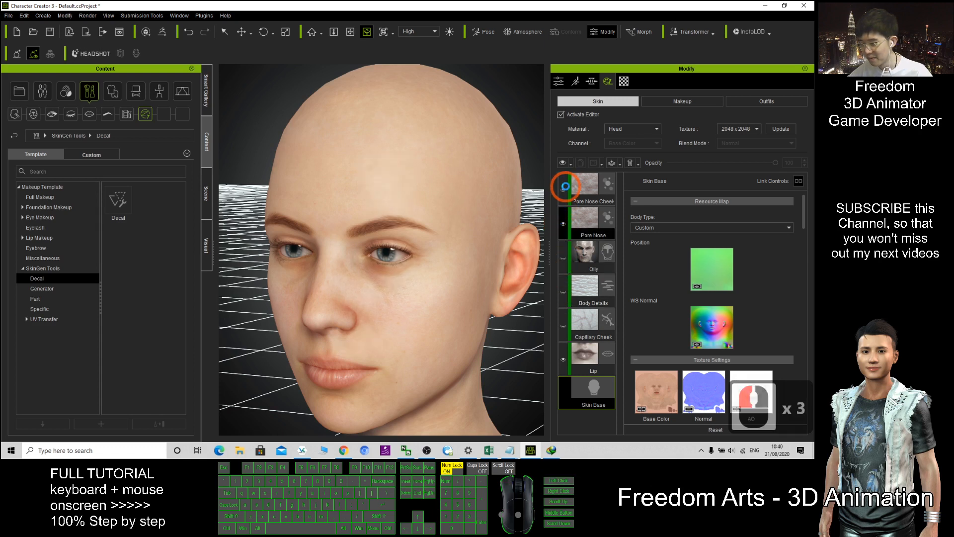
pyautogui.click(564, 191)
pyautogui.click(564, 226)
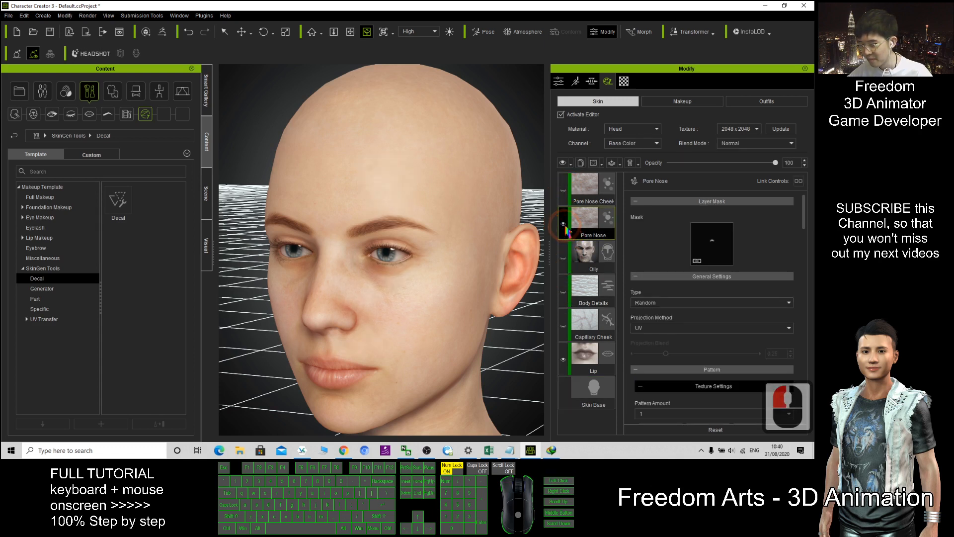
pyautogui.click(561, 359)
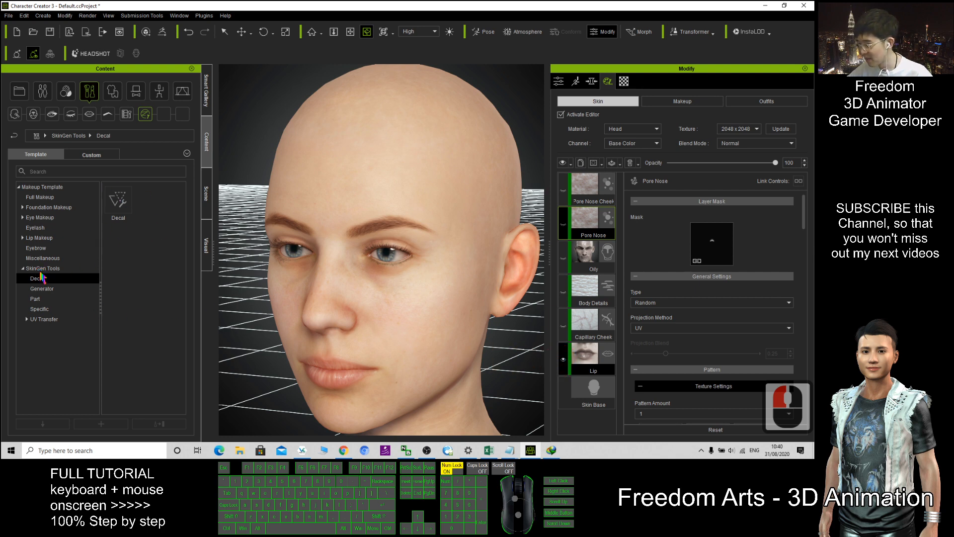
# Inspect the eye and cheek skin up close and hide the Lip layer.
pyautogui.scroll(-2, 428, 288)
pyautogui.press('c')
pyautogui.moveTo(427, 287); pyautogui.dragTo(374, 276)
pyautogui.scroll(5, 422, 300)
pyautogui.press('c')
pyautogui.moveTo(455, 311); pyautogui.dragTo(351, 316)
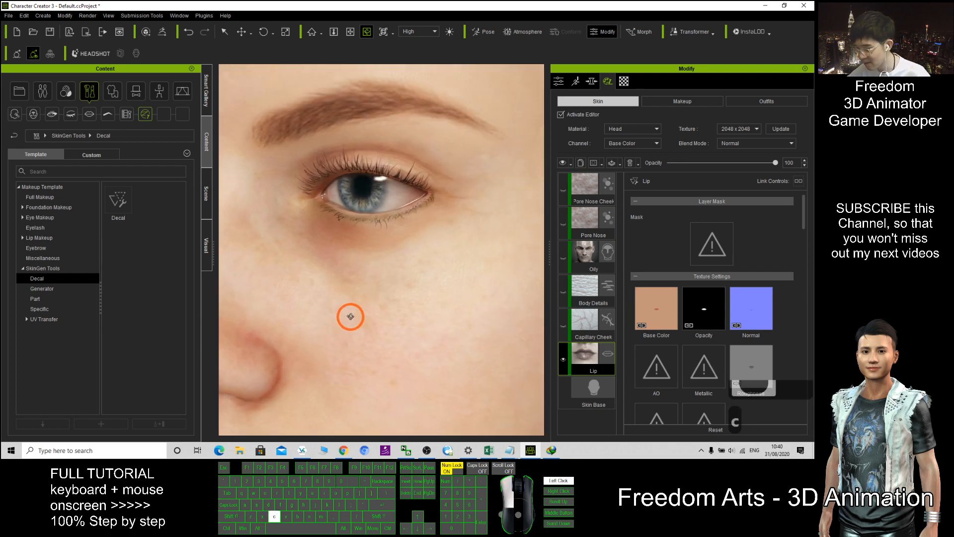
pyautogui.scroll(-6, 366, 308)
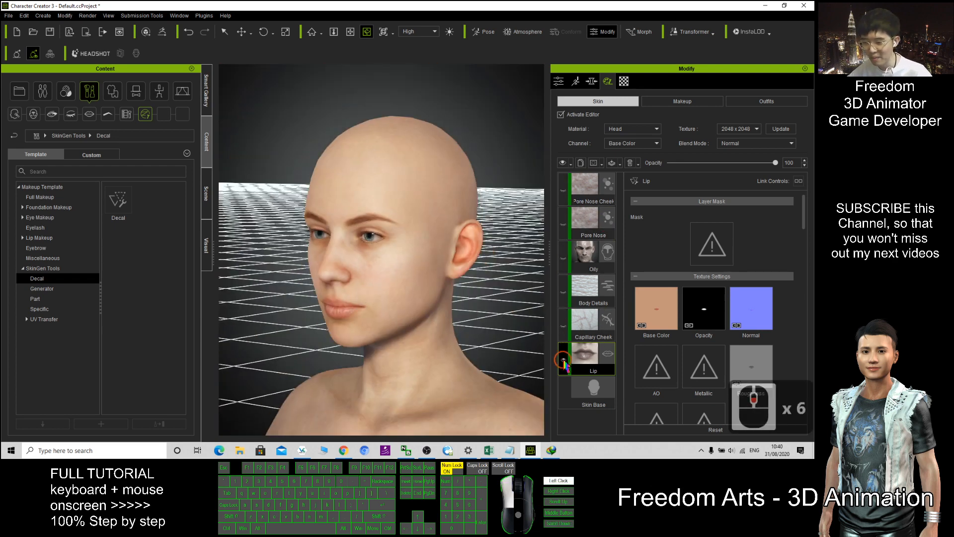
pyautogui.click(564, 363)
pyautogui.scroll(1, 404, 226)
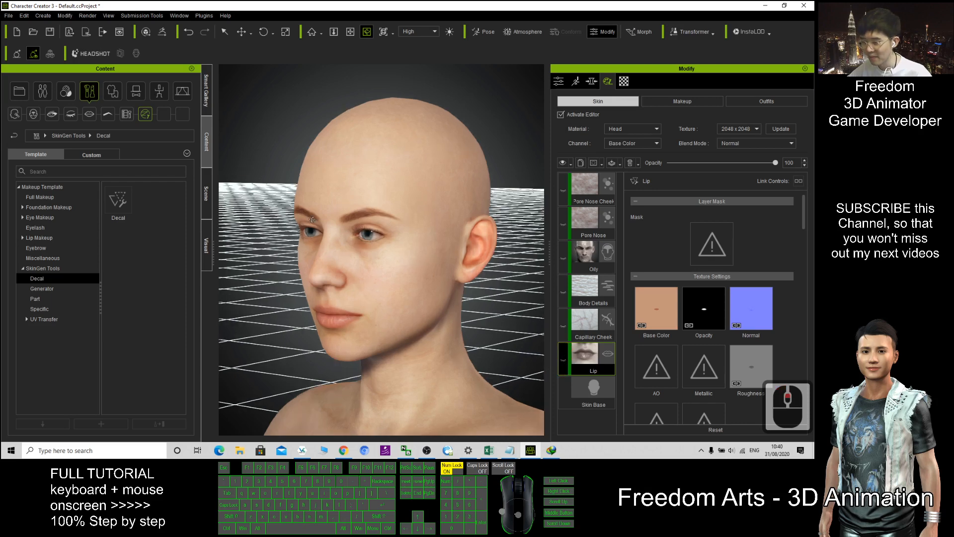
pyautogui.press('c')
pyautogui.moveTo(373, 277); pyautogui.dragTo(308, 283)
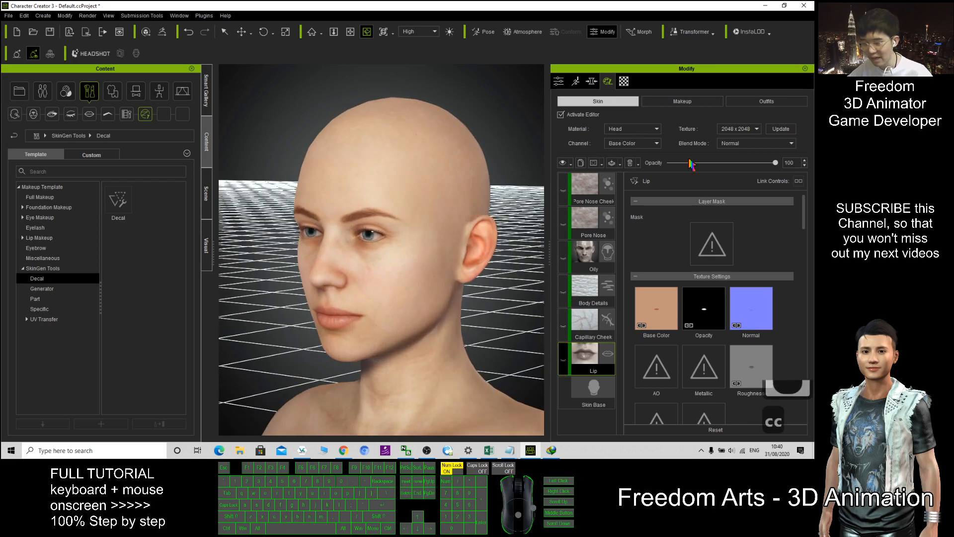
# Delete the Pore Nose Cheek, Pore Nose and Oily layers from the head material.
pyautogui.rightClick(586, 187)
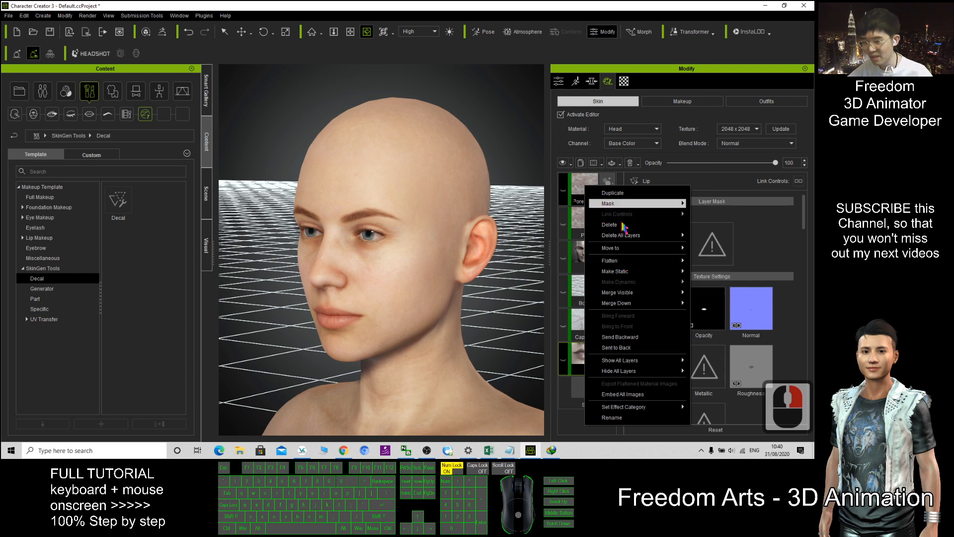
pyautogui.click(630, 225)
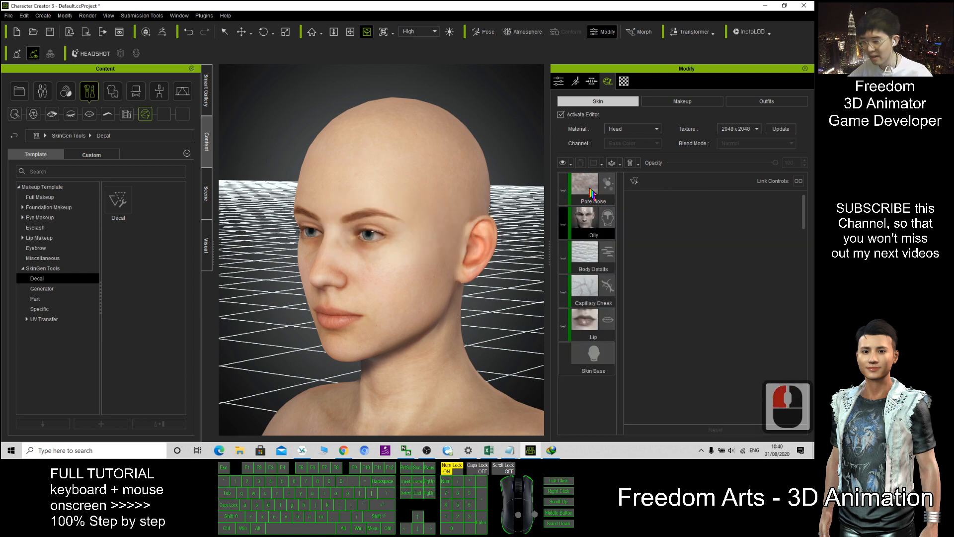
pyautogui.rightClick(592, 189)
pyautogui.click(624, 228)
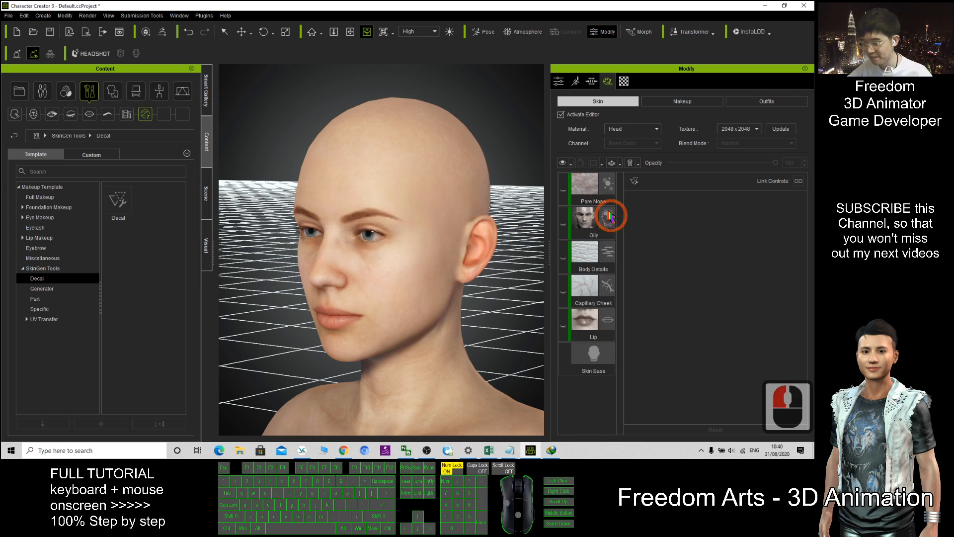
pyautogui.rightClick(595, 187)
pyautogui.click(616, 224)
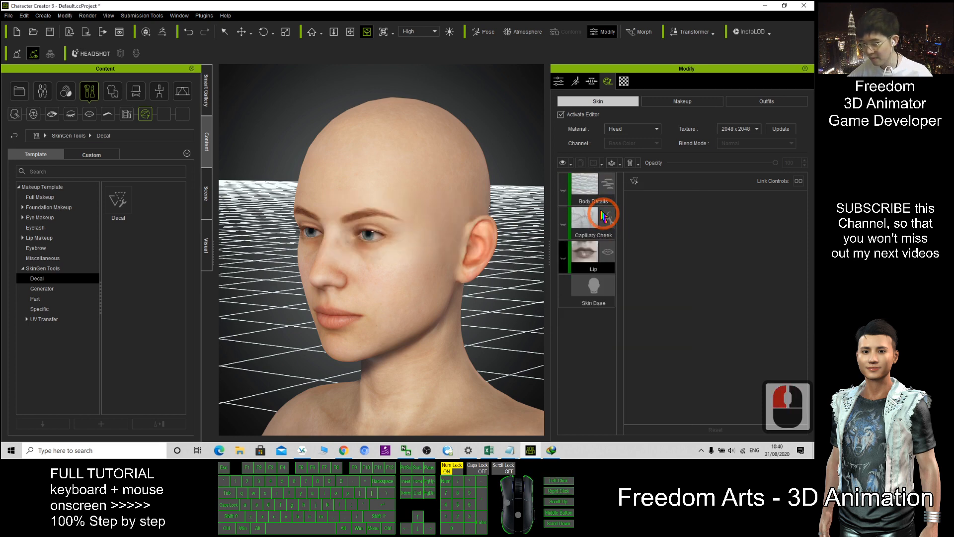
# Delete the Body Details, Capillary Cheek and Lip layers, keeping only Skin Base.
pyautogui.rightClick(577, 189)
pyautogui.click(617, 222)
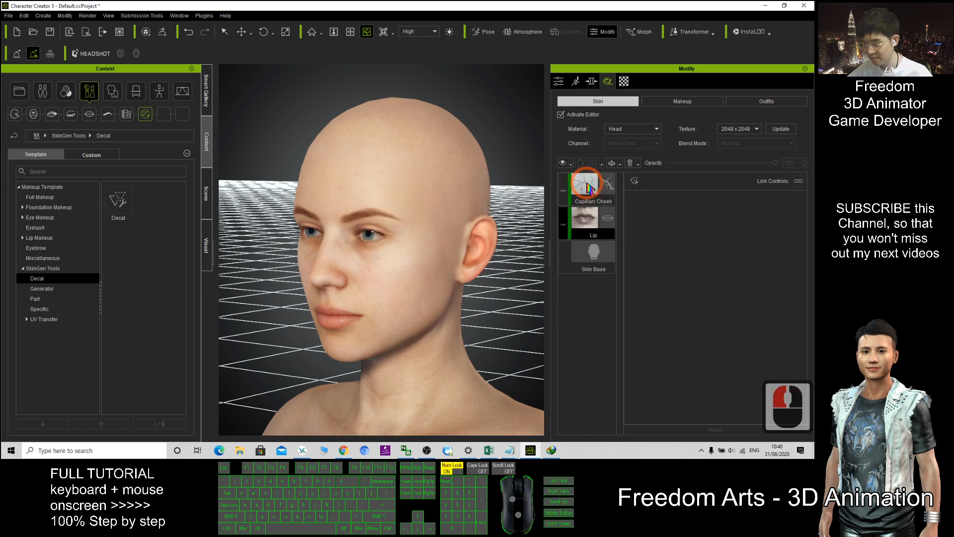
pyautogui.rightClick(587, 183)
pyautogui.click(579, 218)
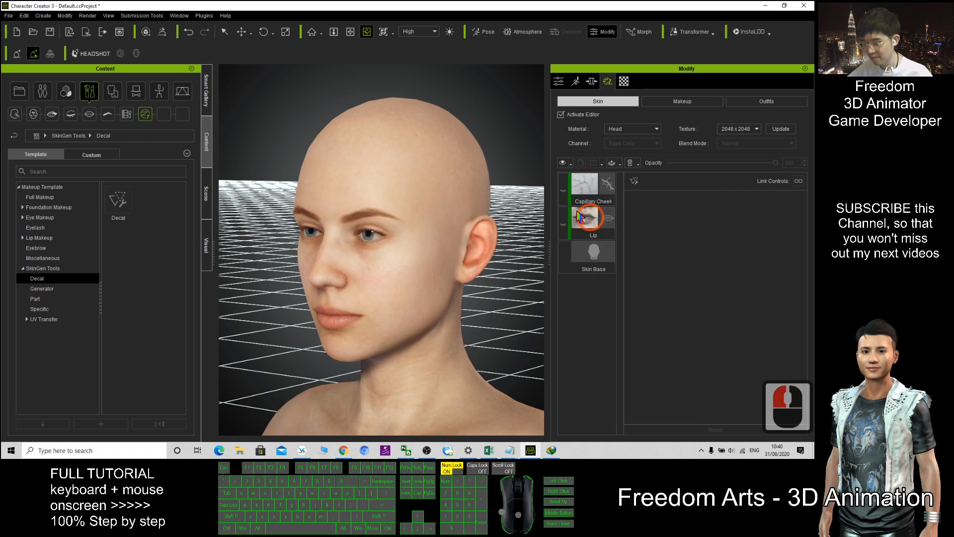
pyautogui.rightClick(579, 187)
pyautogui.click(601, 222)
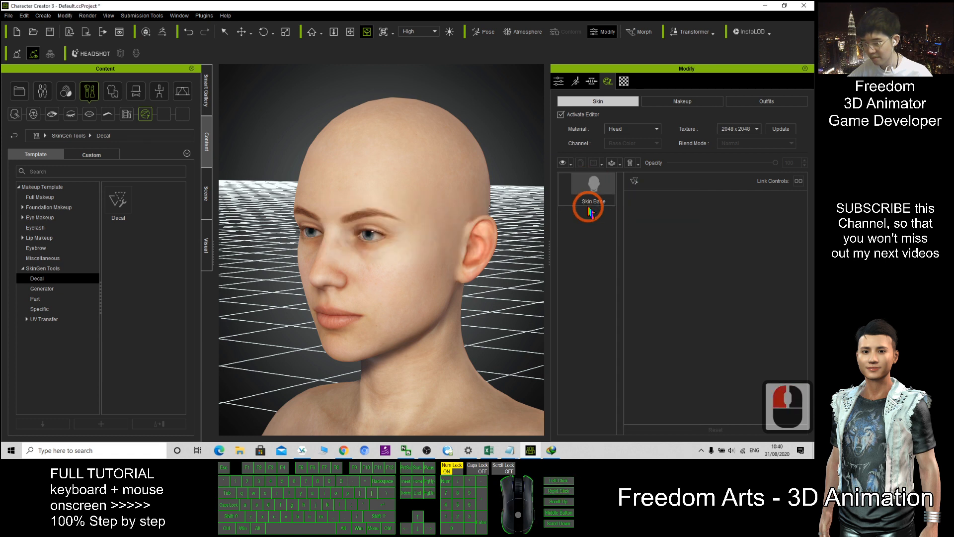
pyautogui.rightClick(590, 210)
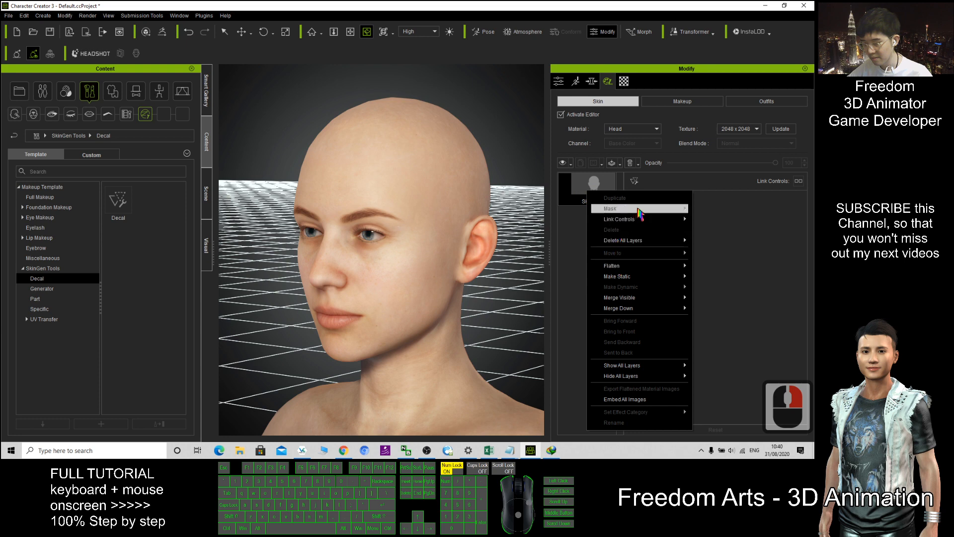
pyautogui.click(574, 229)
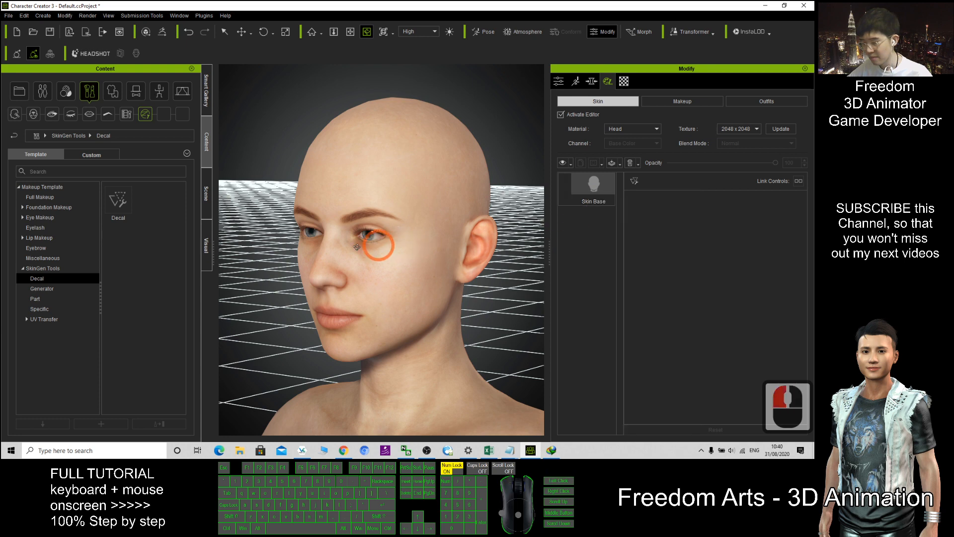
pyautogui.press('c')
pyautogui.moveTo(357, 246); pyautogui.dragTo(357, 285)
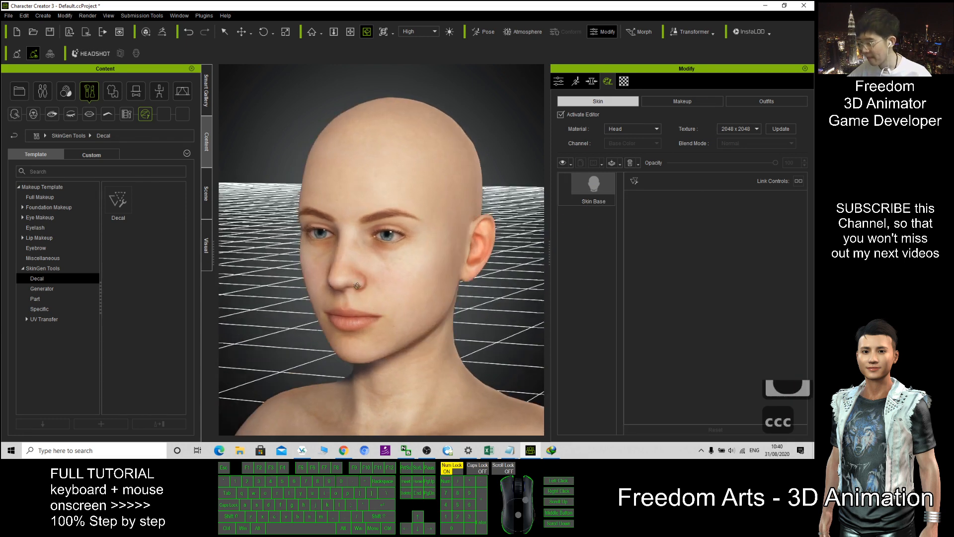
# Apply the Decal template from SkinGen Tools to the character's head.
pyautogui.doubleClick(36, 269)
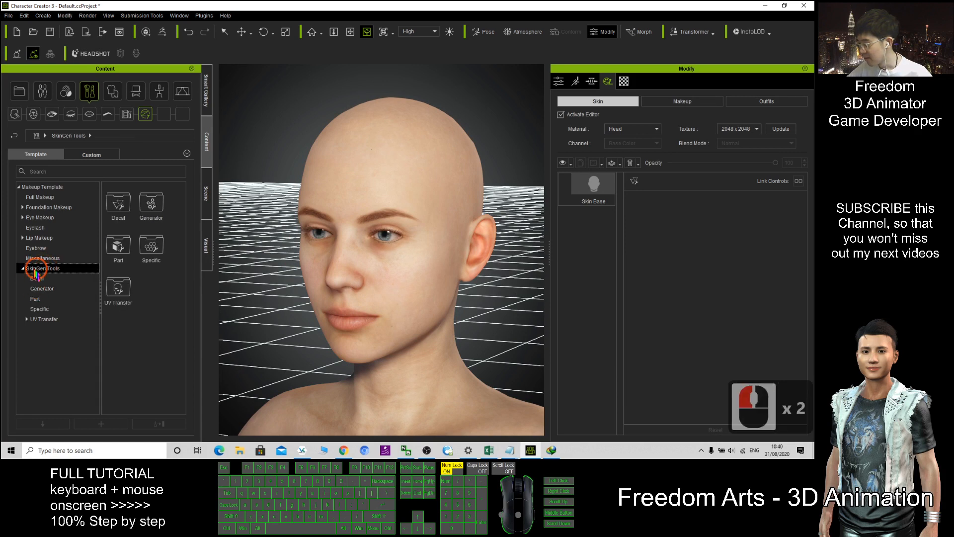
pyautogui.click(36, 278)
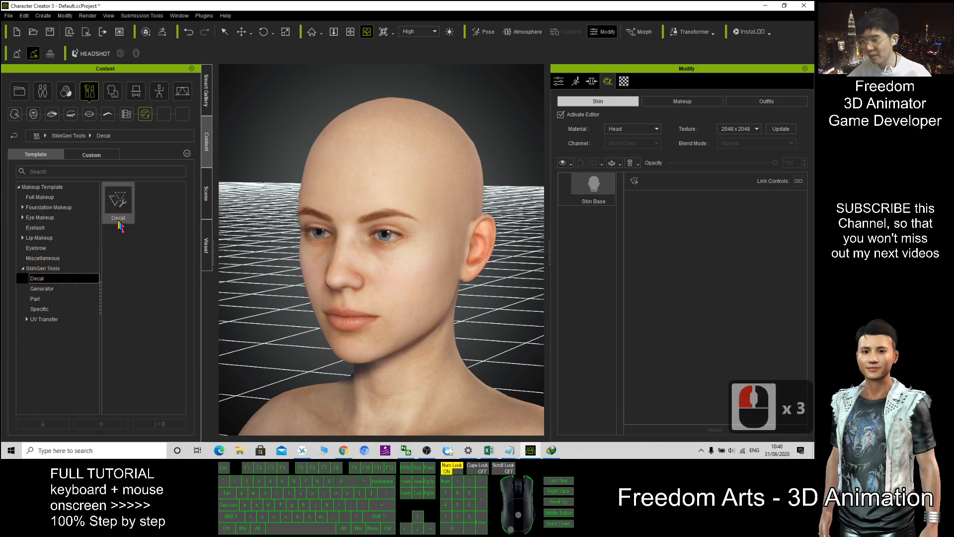
pyautogui.moveTo(119, 203); pyautogui.dragTo(349, 287)
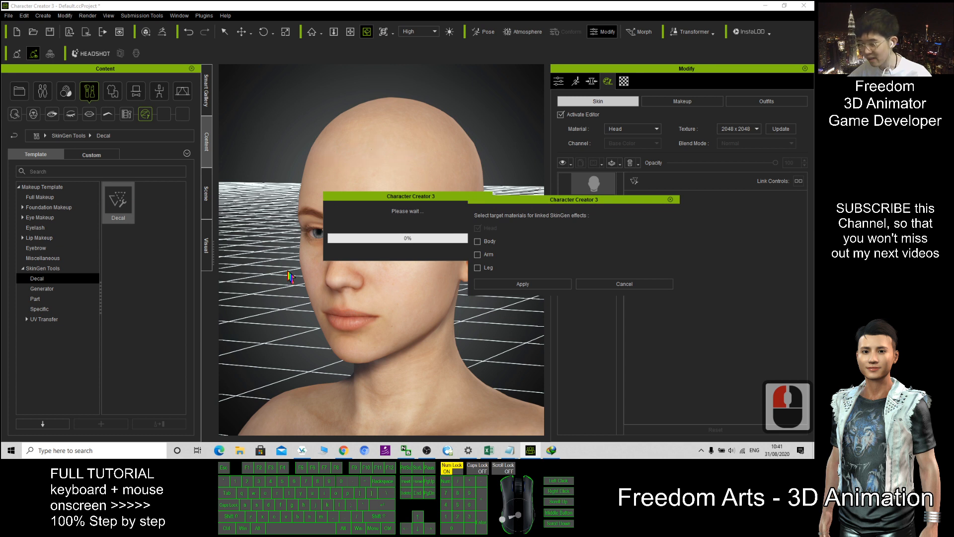
# Leave Body and Arm out of the target materials for the linked SkinGen effect and apply the Decal.
pyautogui.moveTo(516, 204); pyautogui.dragTo(473, 182)
pyautogui.click(434, 219)
pyautogui.click(434, 231)
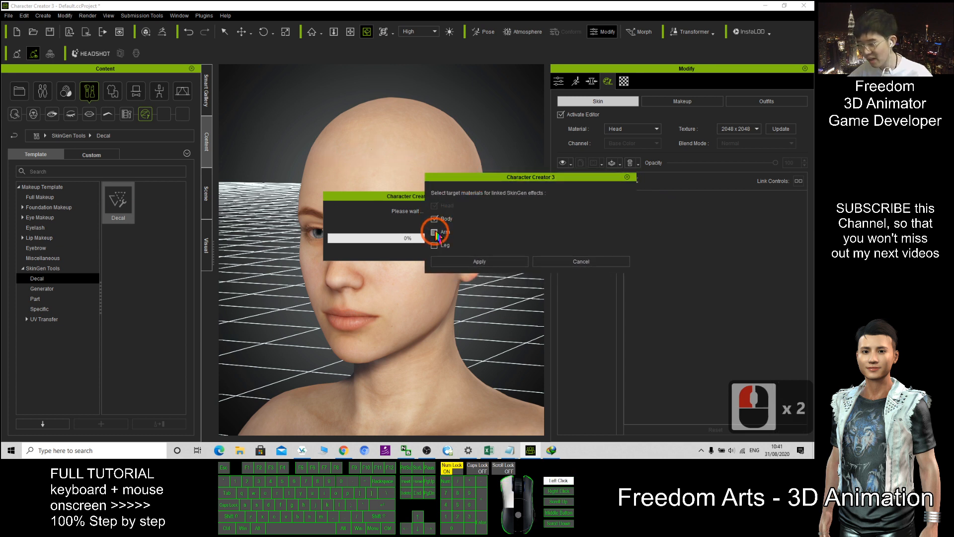
pyautogui.click(433, 245)
pyautogui.click(424, 379)
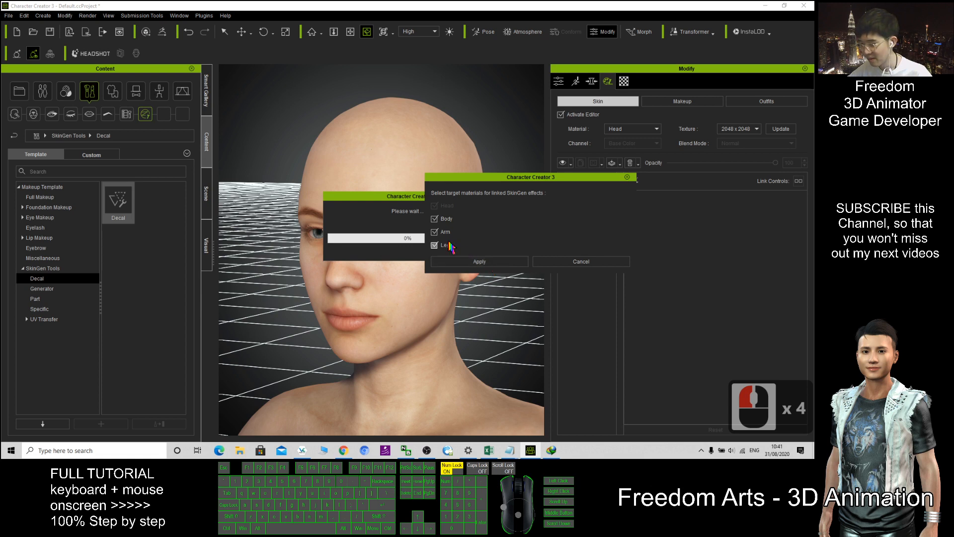
pyautogui.click(436, 220)
pyautogui.click(435, 232)
pyautogui.click(435, 245)
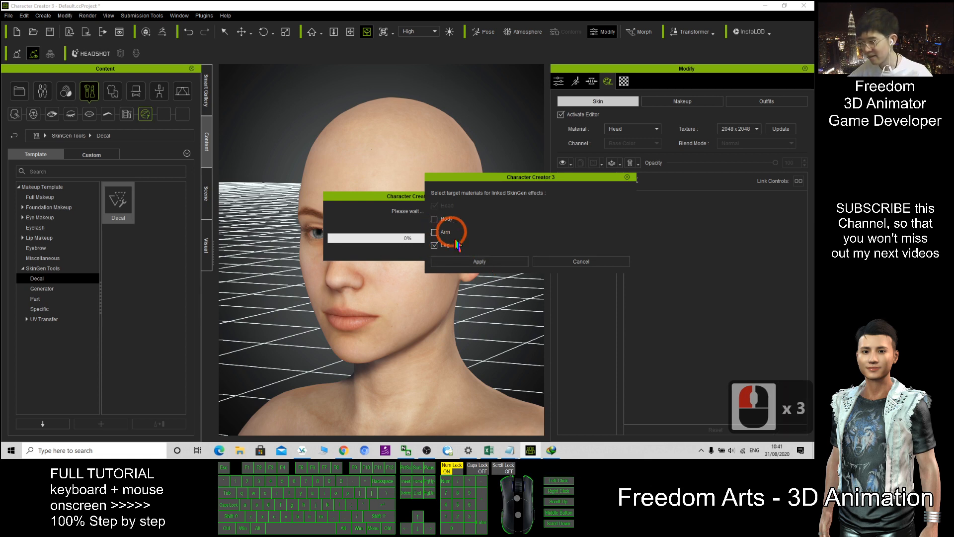
pyautogui.click(486, 264)
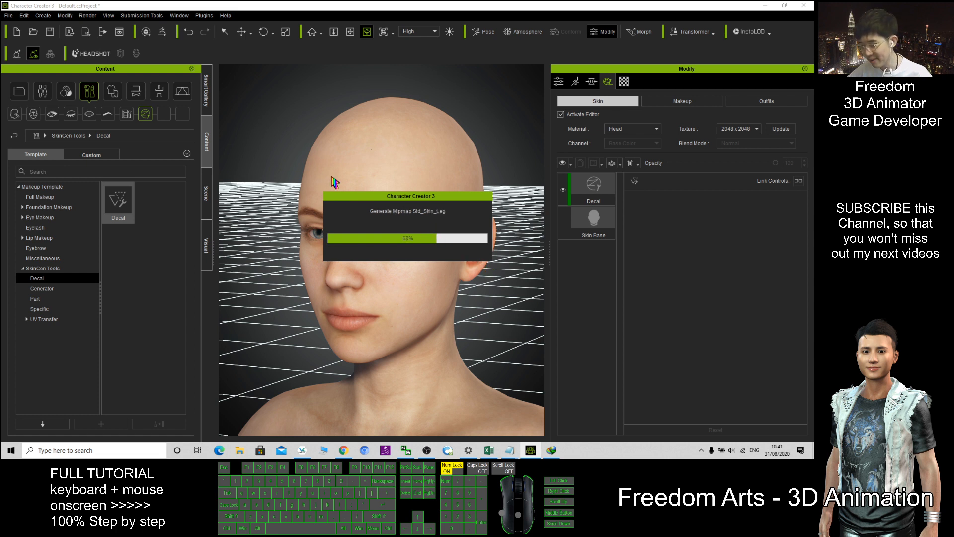
# Check the forehead decal from the front and select the Decal layer to show its texture settings.
pyautogui.scroll(-4, 374, 272)
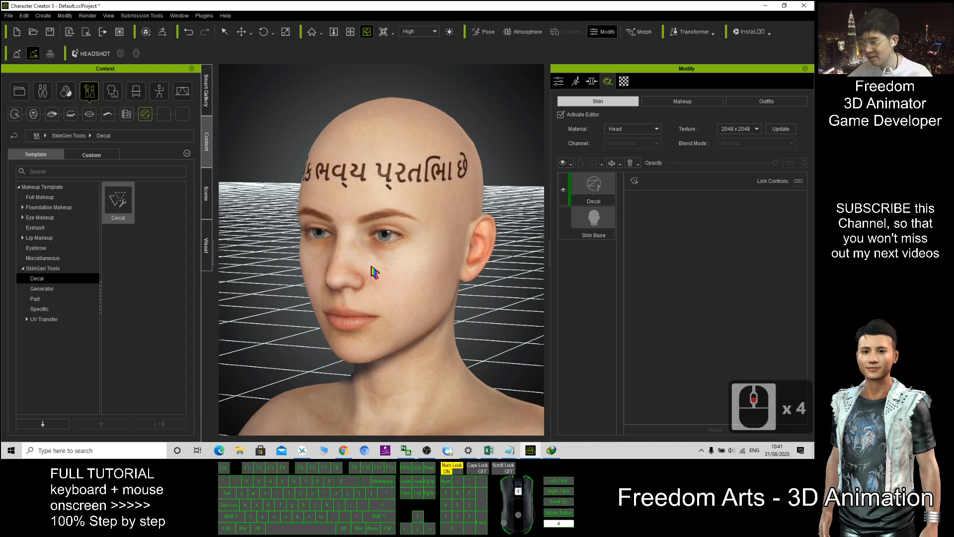
pyautogui.press('c')
pyautogui.moveTo(383, 256); pyautogui.dragTo(457, 321)
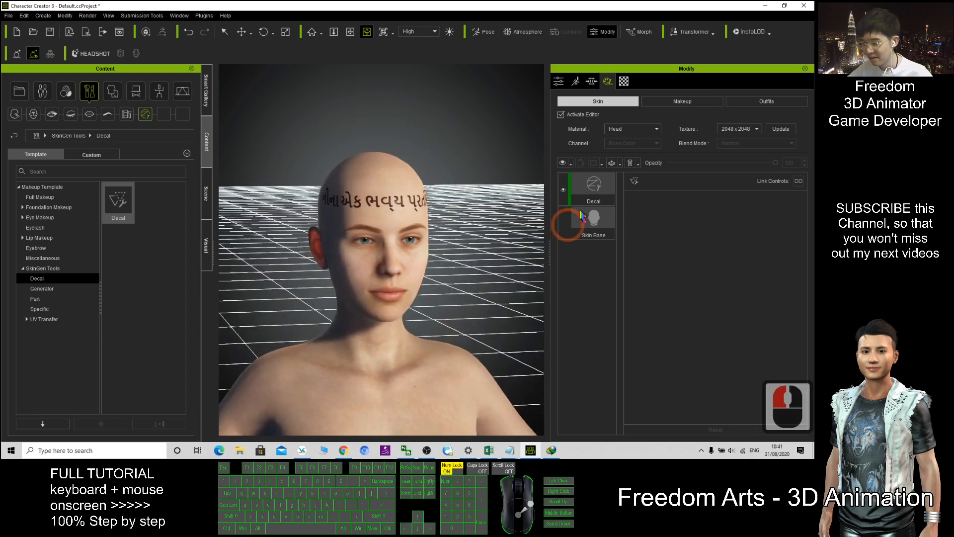
pyautogui.click(593, 192)
pyautogui.doubleClick(591, 187)
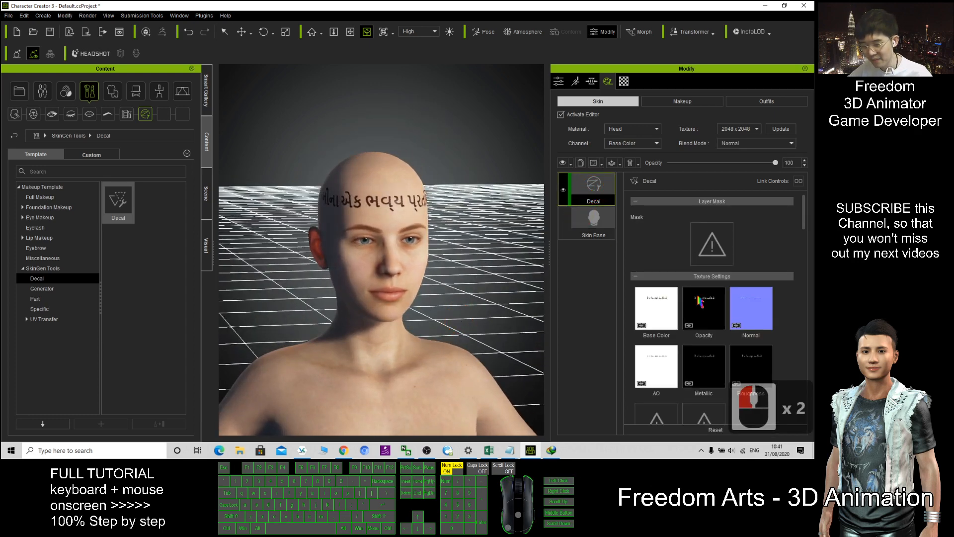
# Examine the load and save options for the Decal's Base Color texture, including the PNG save type, without loading or saving a file.
pyautogui.rightClick(664, 308)
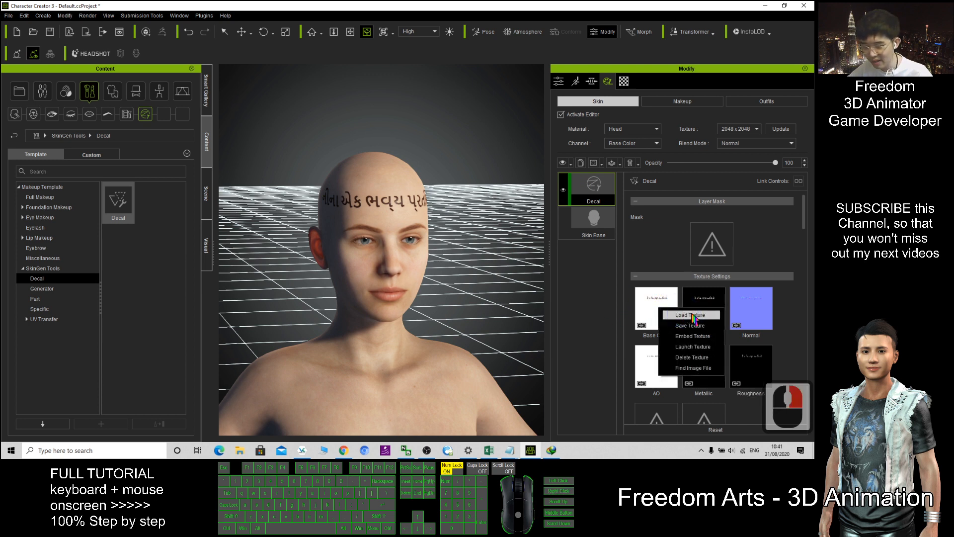
pyautogui.click(691, 316)
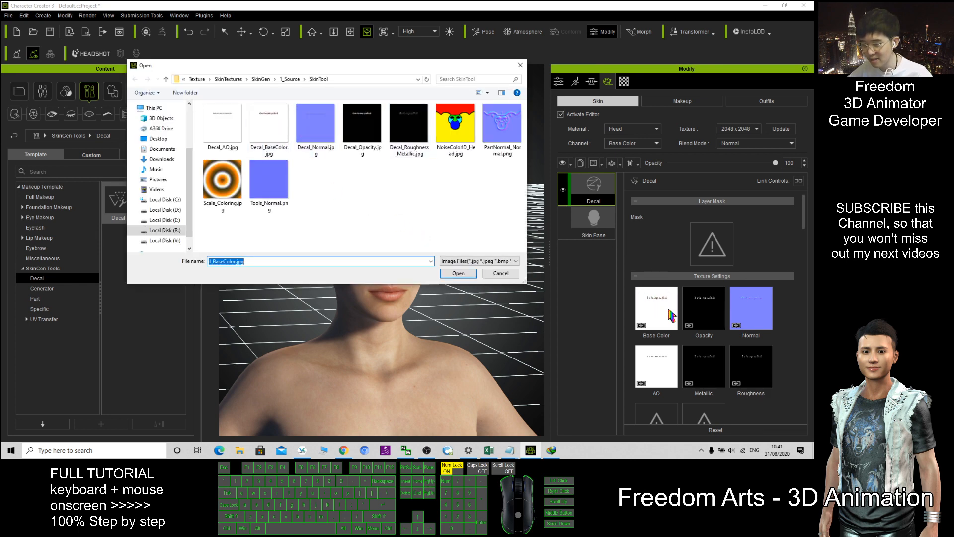
pyautogui.click(511, 274)
pyautogui.rightClick(649, 305)
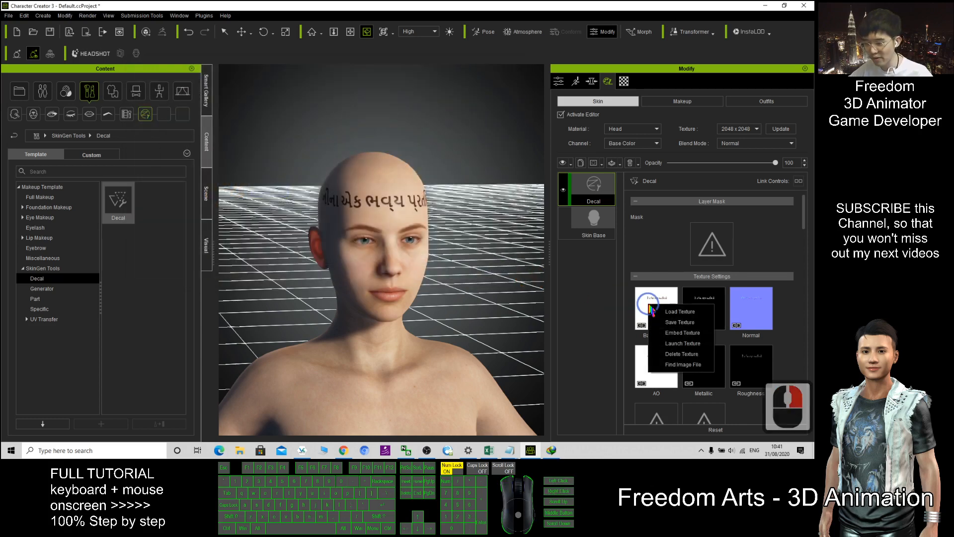
pyautogui.click(683, 323)
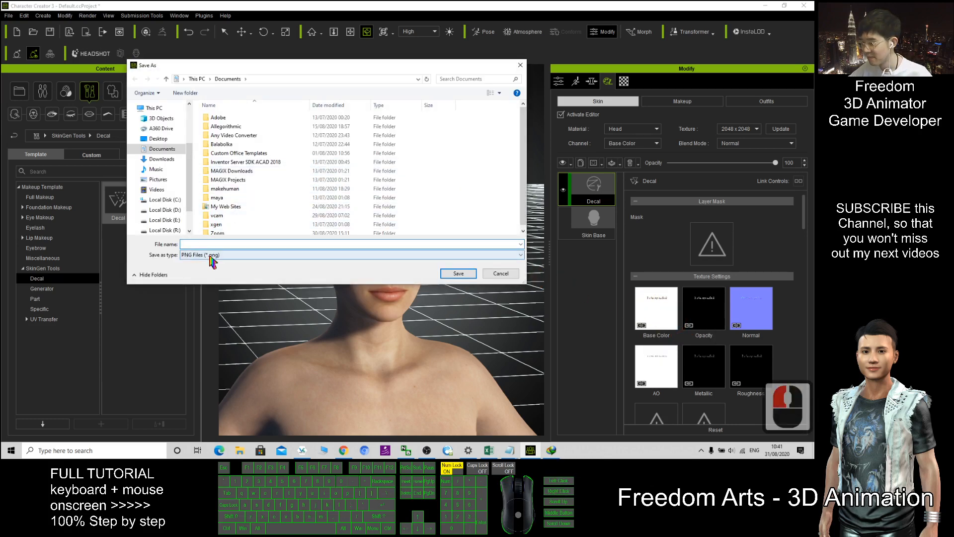
pyautogui.click(211, 261)
pyautogui.click(214, 258)
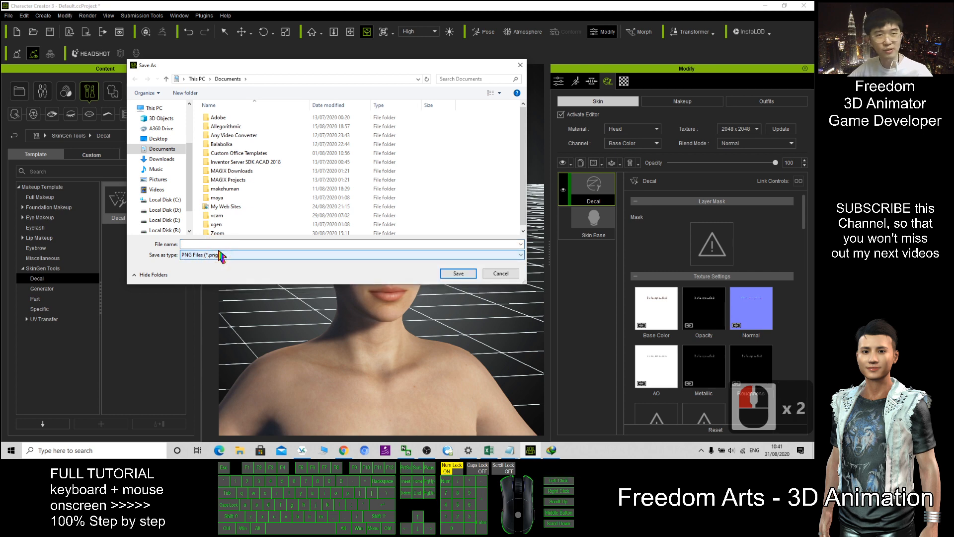
pyautogui.click(380, 71)
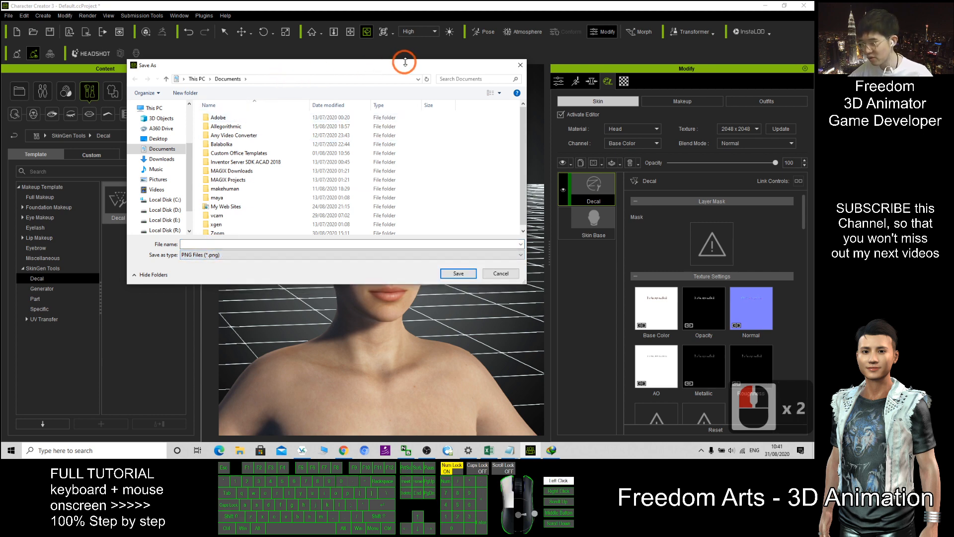
pyautogui.moveTo(379, 70); pyautogui.dragTo(395, 49)
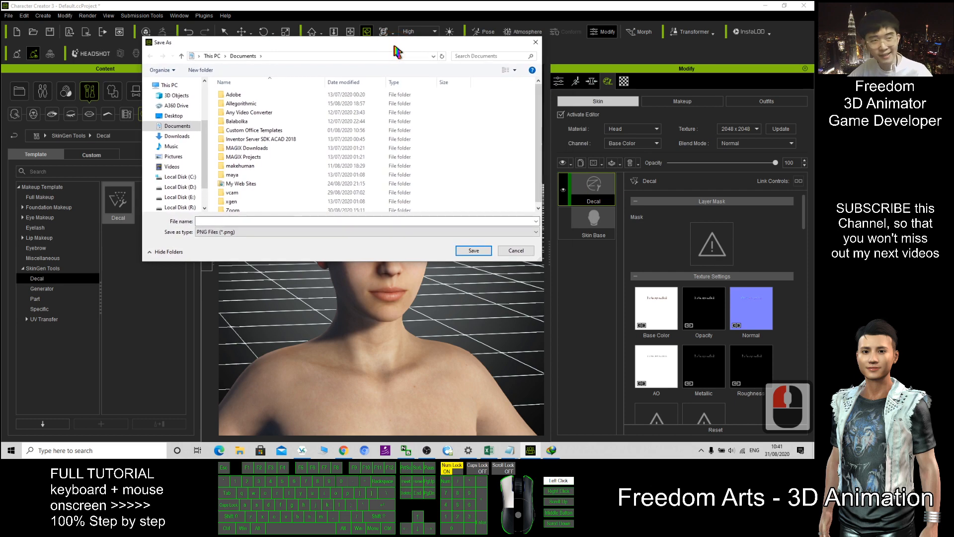
pyautogui.click(515, 251)
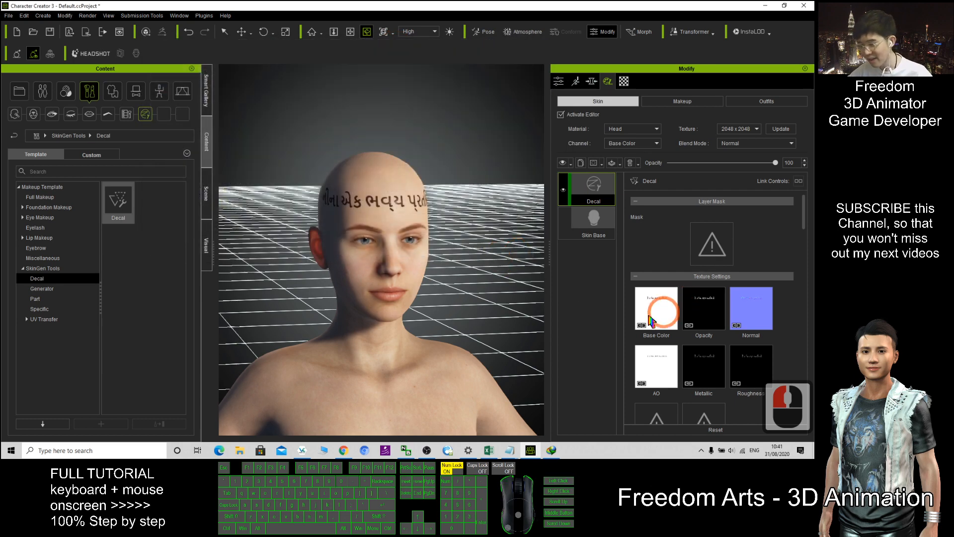
pyautogui.rightClick(666, 302)
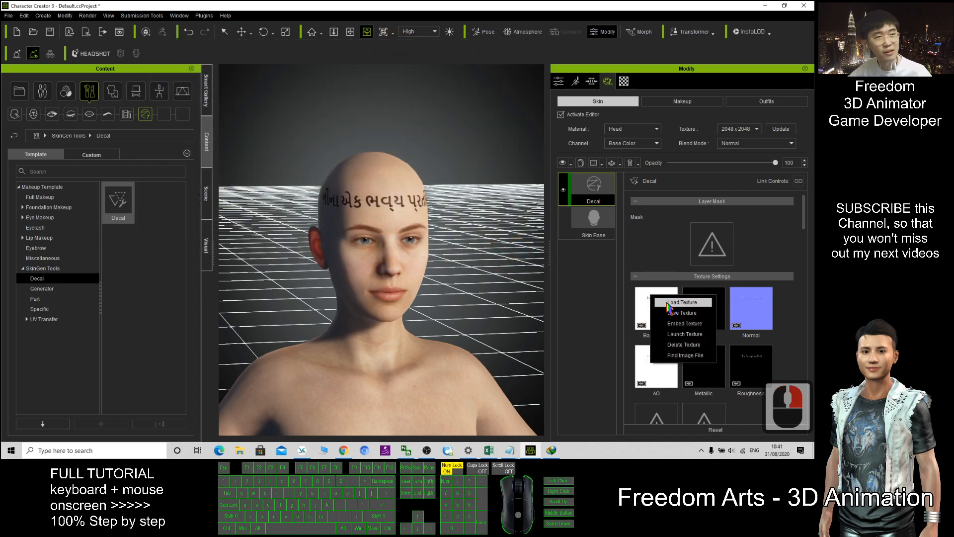
pyautogui.click(453, 278)
# Try out the Decal layer's overall opacity, ending at 100.
pyautogui.press('c')
pyautogui.moveTo(458, 206); pyautogui.dragTo(347, 248)
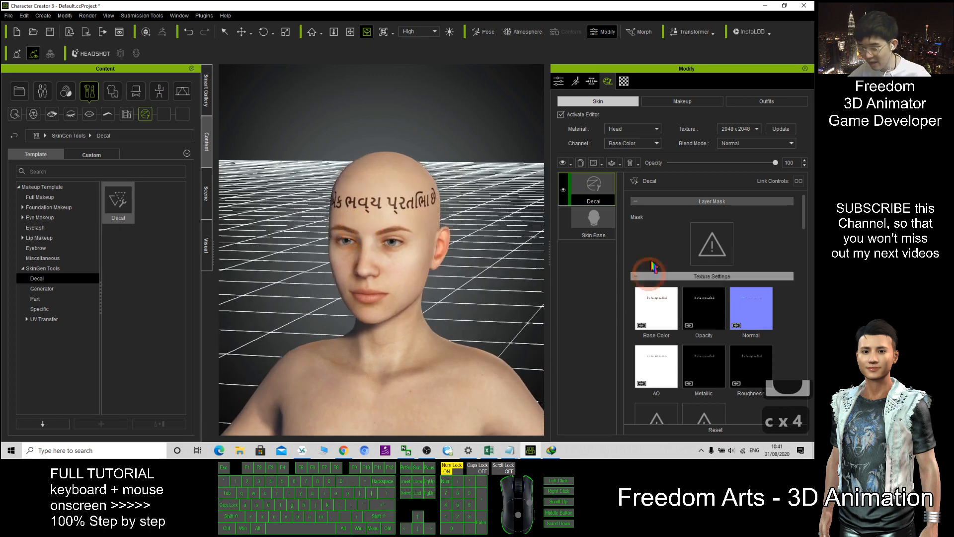
pyautogui.moveTo(777, 164); pyautogui.dragTo(814, 189)
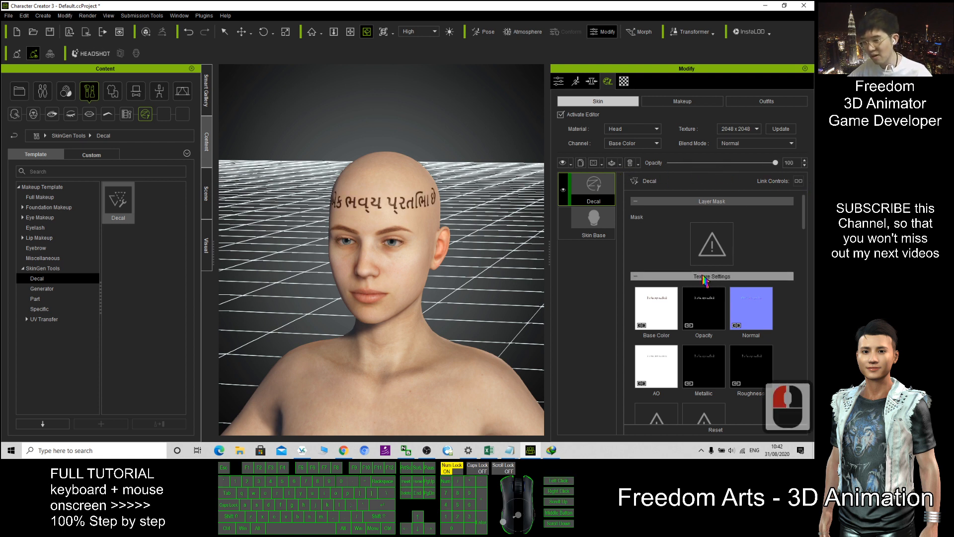
# Transform the Decal with scale 0.93, width 0.89, height 1.14 and an offset of X -0.09, Y -0.06.
pyautogui.scroll(-3, 710, 324)
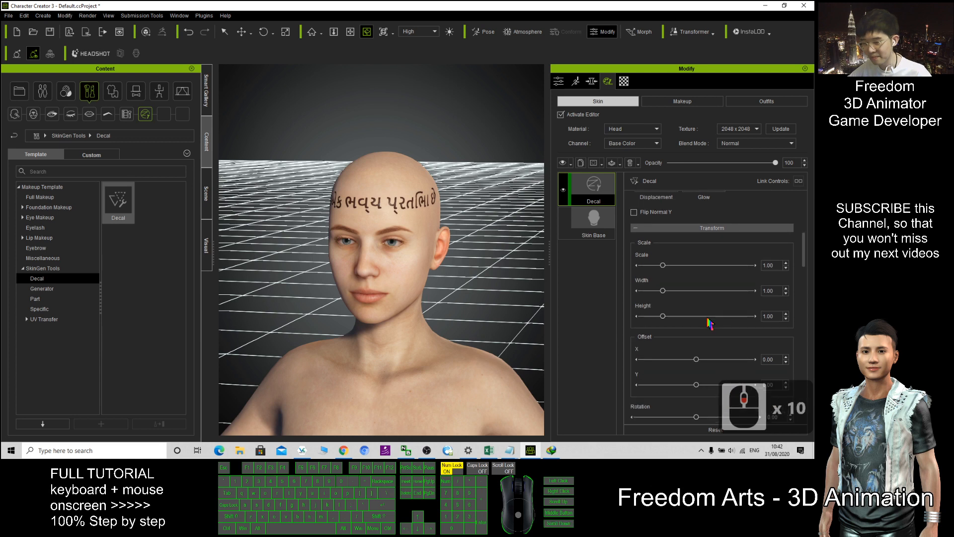
pyautogui.moveTo(664, 266); pyautogui.dragTo(668, 318)
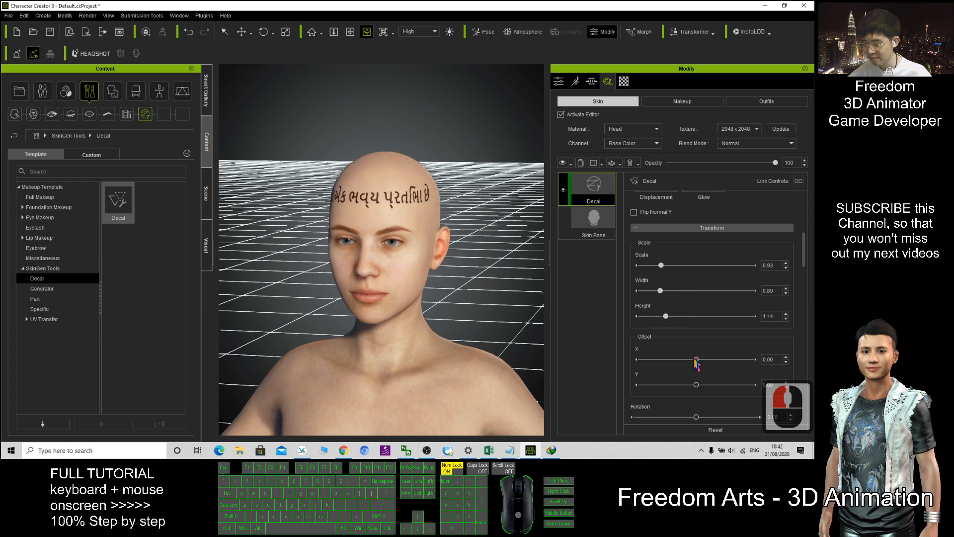
pyautogui.moveTo(696, 362); pyautogui.dragTo(693, 389)
# Inspect the forehead lettering up close around the eyebrow and look through the Decal's offset, rotation and bevel settings.
pyautogui.press('c')
pyautogui.moveTo(405, 299); pyautogui.dragTo(462, 318)
pyautogui.scroll(8, 398, 190)
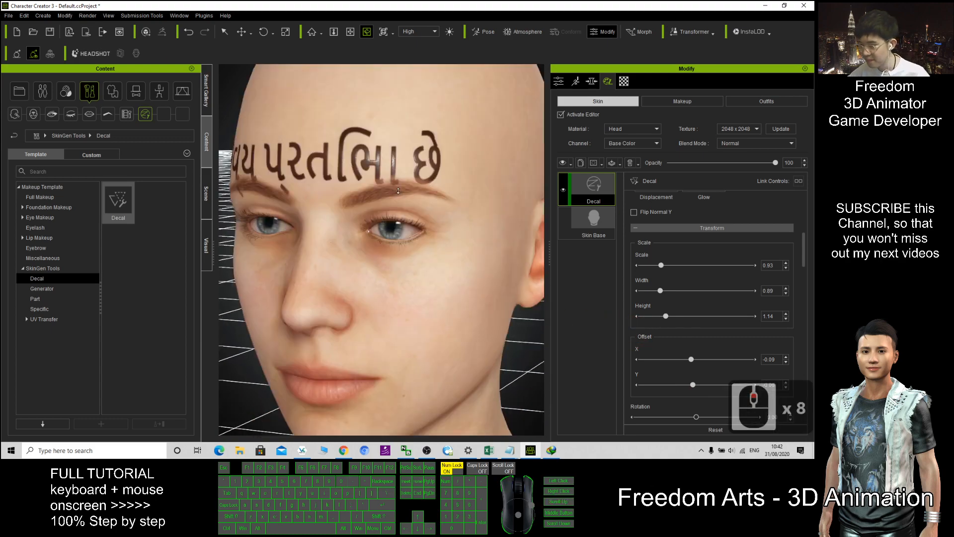
pyautogui.scroll(10, 398, 191)
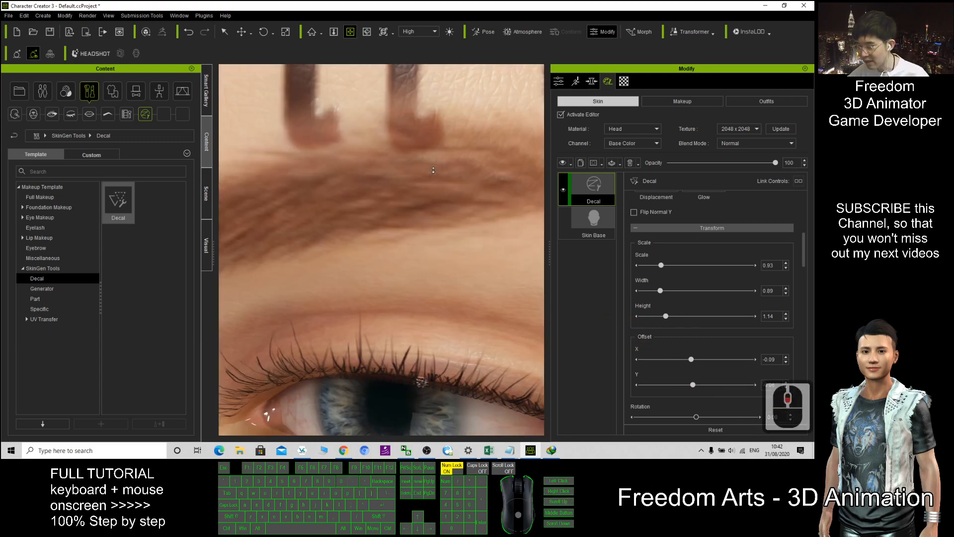
pyautogui.press('x')
pyautogui.moveTo(415, 238); pyautogui.dragTo(351, 260)
pyautogui.scroll(-4, 398, 284)
pyautogui.press('c')
pyautogui.scroll(-2, 703, 307)
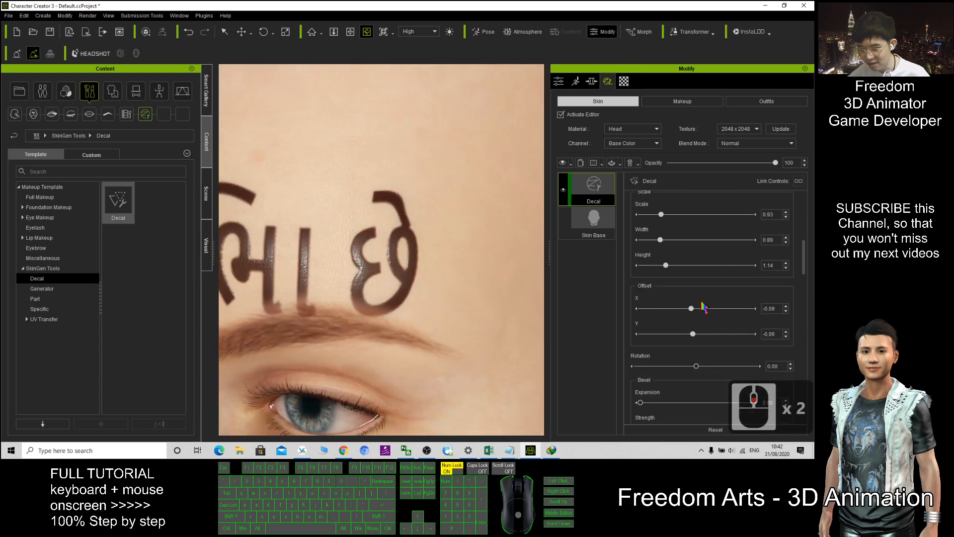
pyautogui.scroll(-2, 720, 328)
pyautogui.scroll(-4, 432, 307)
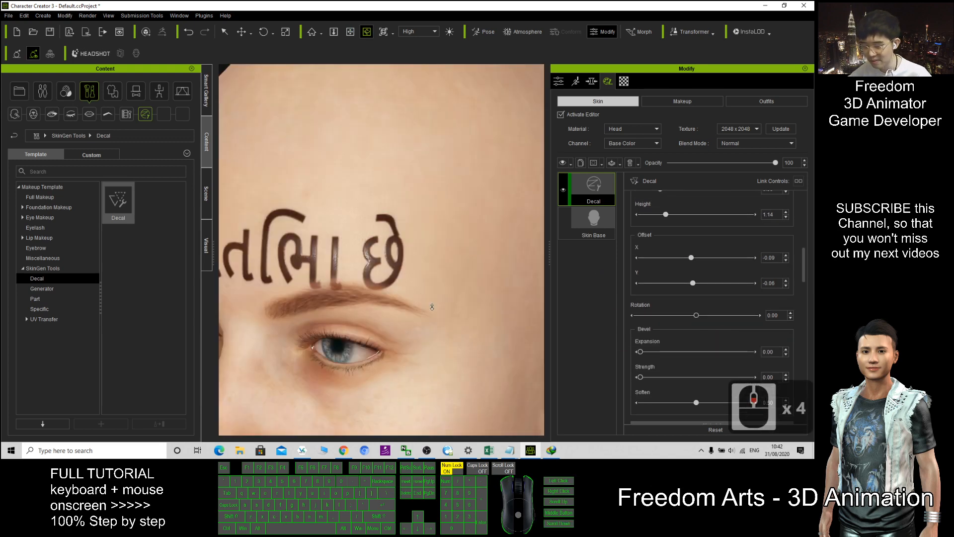
pyautogui.press('x')
pyautogui.moveTo(431, 290); pyautogui.dragTo(481, 279)
pyautogui.press('c')
pyautogui.scroll(-1, 678, 334)
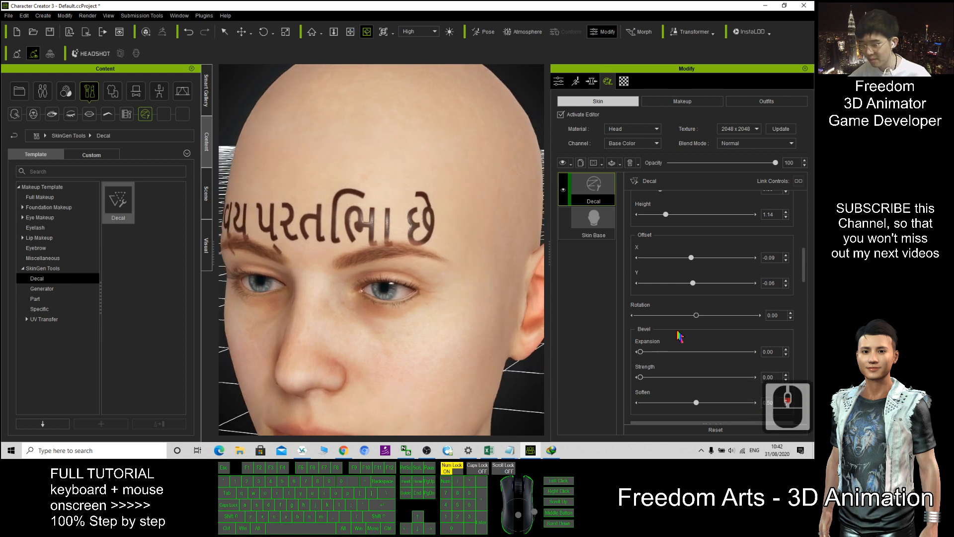
# Try the Decal's bevel expansion and strength on the lettering, then return both to 0.00.
pyautogui.scroll(2, 416, 221)
pyautogui.scroll(2, 386, 276)
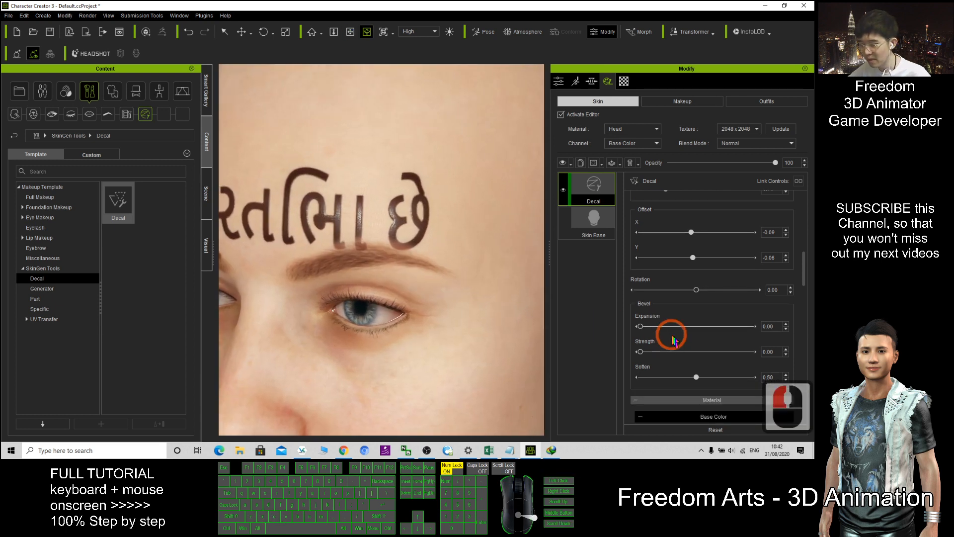
pyautogui.moveTo(640, 327); pyautogui.dragTo(712, 352)
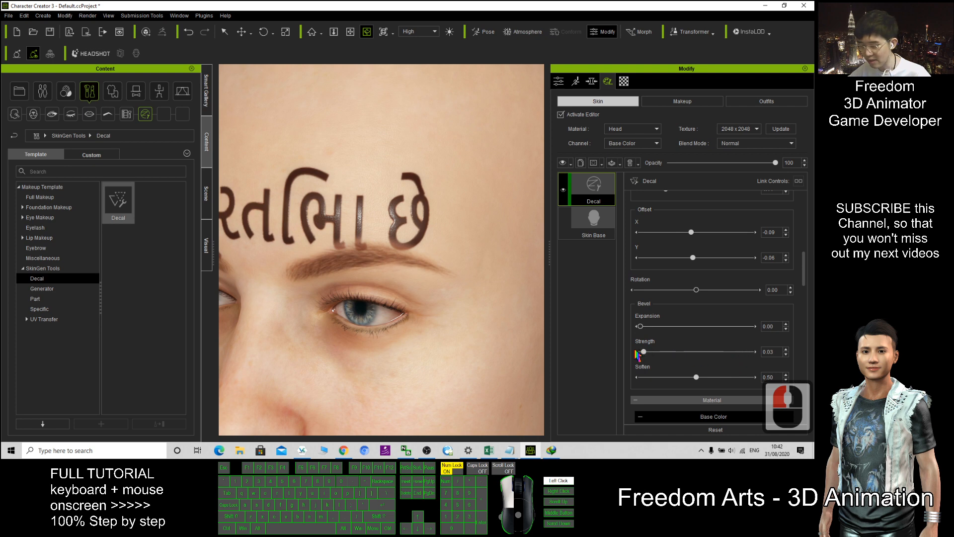
pyautogui.moveTo(636, 351); pyautogui.dragTo(633, 351)
# Try the Decal's Base Color opacity at 0.00, then restore it to 1.00.
pyautogui.scroll(-4, 422, 285)
pyautogui.press('x')
pyautogui.press('c')
pyautogui.moveTo(375, 282); pyautogui.dragTo(559, 296)
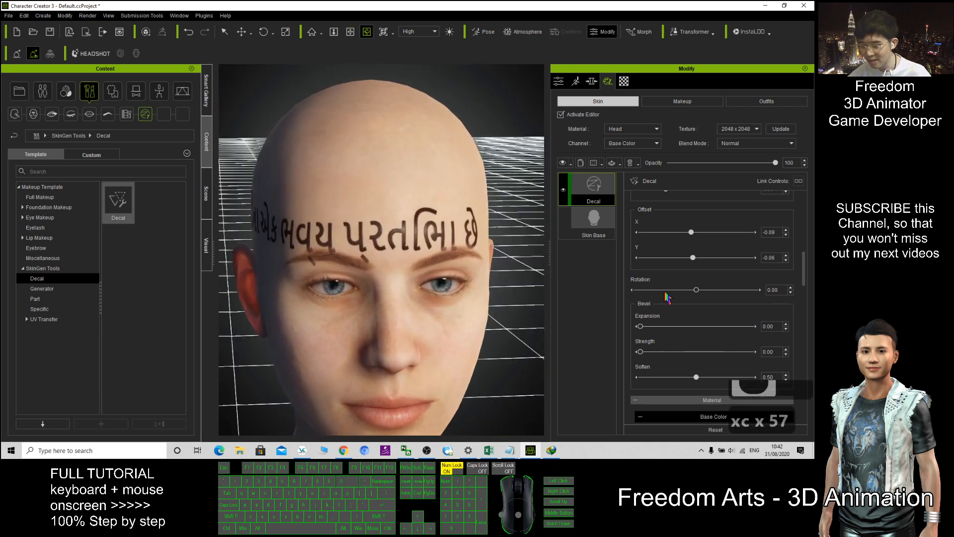
pyautogui.scroll(-6, 667, 297)
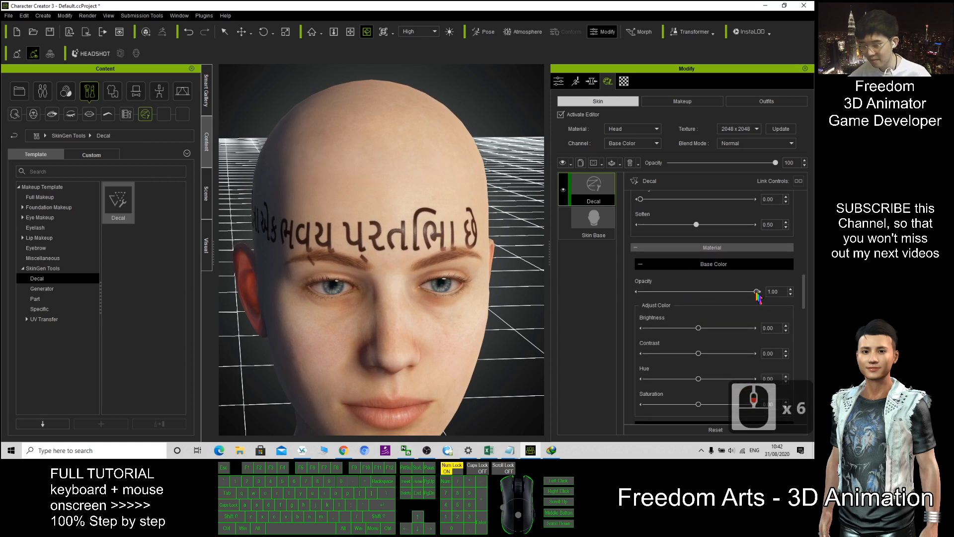
pyautogui.moveTo(756, 292); pyautogui.dragTo(616, 294)
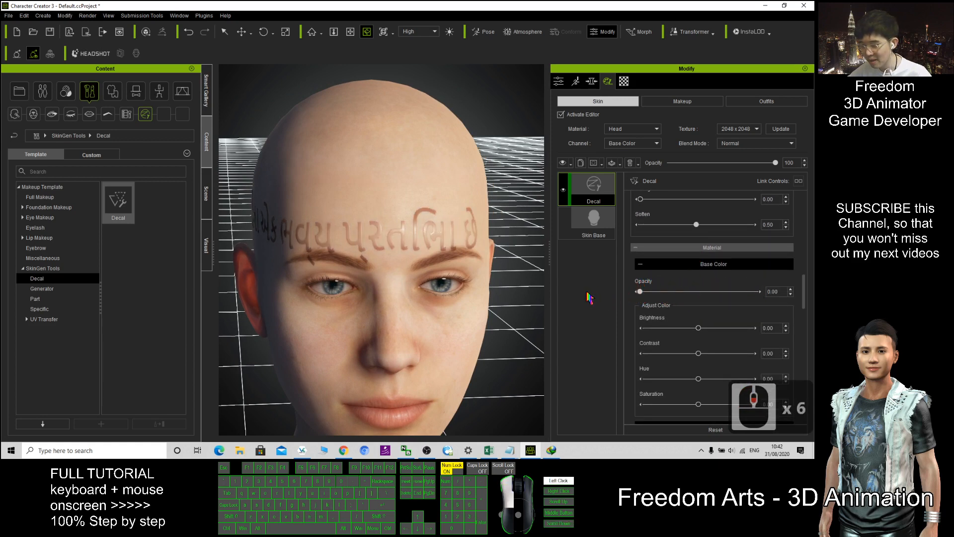
pyautogui.moveTo(751, 306); pyautogui.dragTo(773, 308)
pyautogui.moveTo(651, 297); pyautogui.dragTo(759, 298)
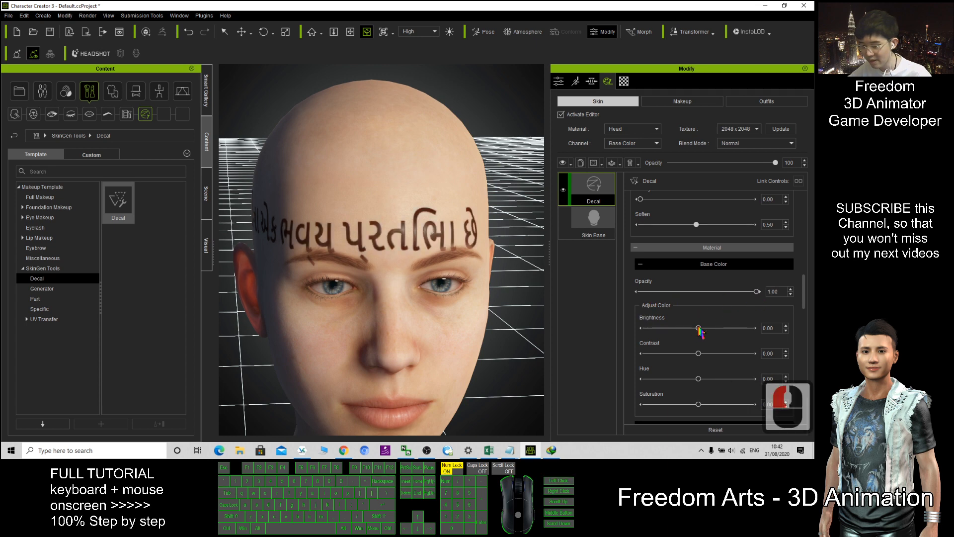
# Set the brightness of the Decal's Base Color to -1.00.
pyautogui.moveTo(699, 329); pyautogui.dragTo(636, 329)
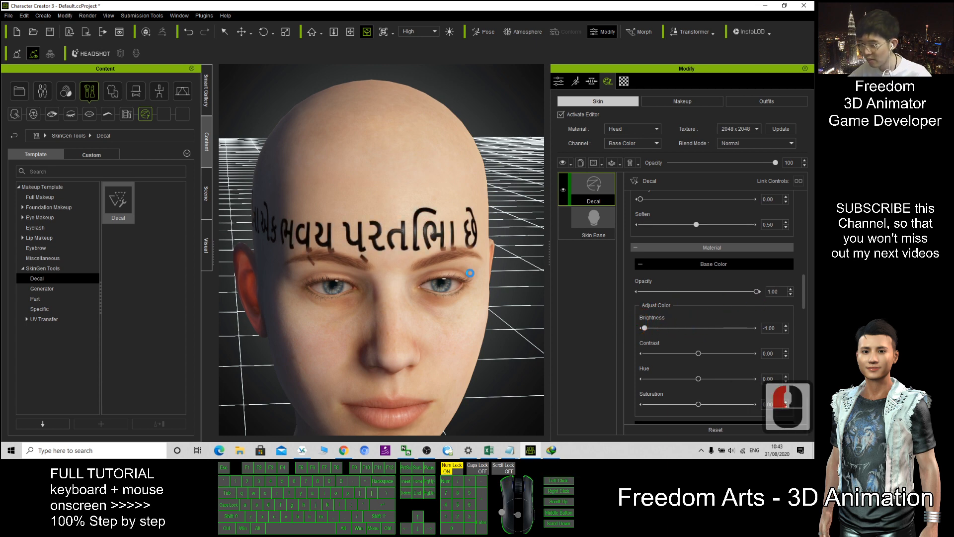
# Set the Decal's Base Color brightness to 0.28 and its hue to -0.40.
pyautogui.scroll(4, 452, 225)
pyautogui.scroll(-2, 452, 225)
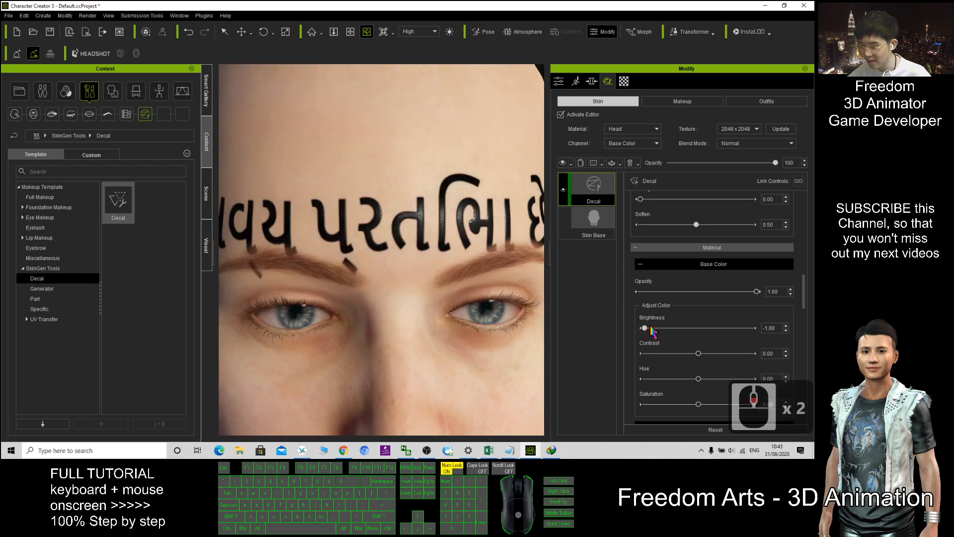
pyautogui.moveTo(647, 329); pyautogui.dragTo(709, 343)
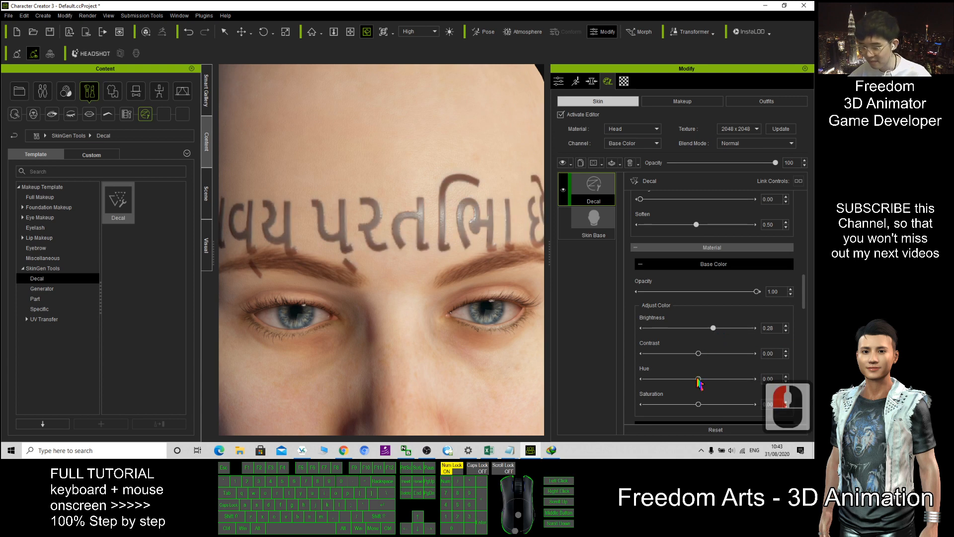
pyautogui.moveTo(698, 381); pyautogui.dragTo(676, 384)
pyautogui.scroll(-5, 437, 257)
pyautogui.press('x')
pyautogui.moveTo(436, 257); pyautogui.dragTo(379, 260)
pyautogui.press('c')
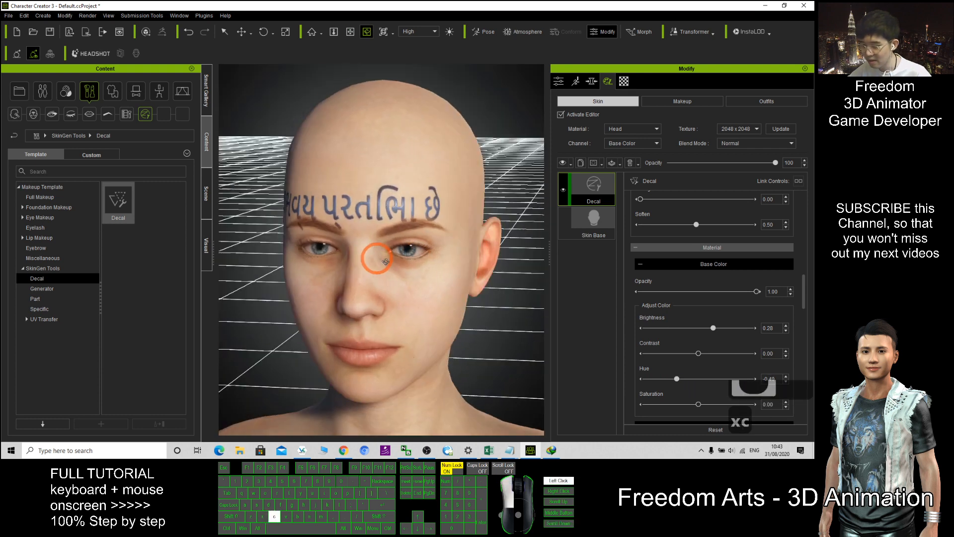
# Try the Decal's Base Color saturation at its minimum, then set saturation to 1.00 and hue to -0.70.
pyautogui.moveTo(702, 409); pyautogui.dragTo(568, 396)
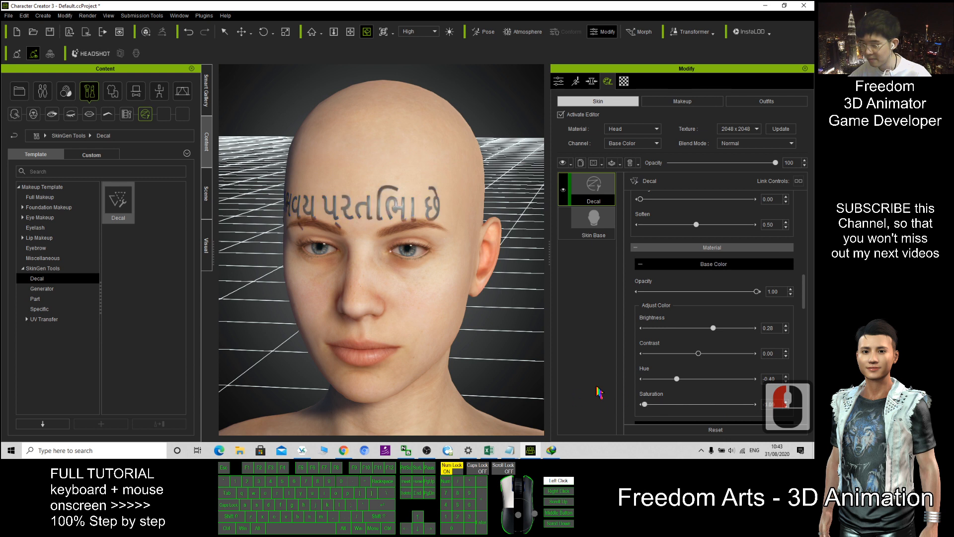
pyautogui.moveTo(728, 409); pyautogui.dragTo(750, 405)
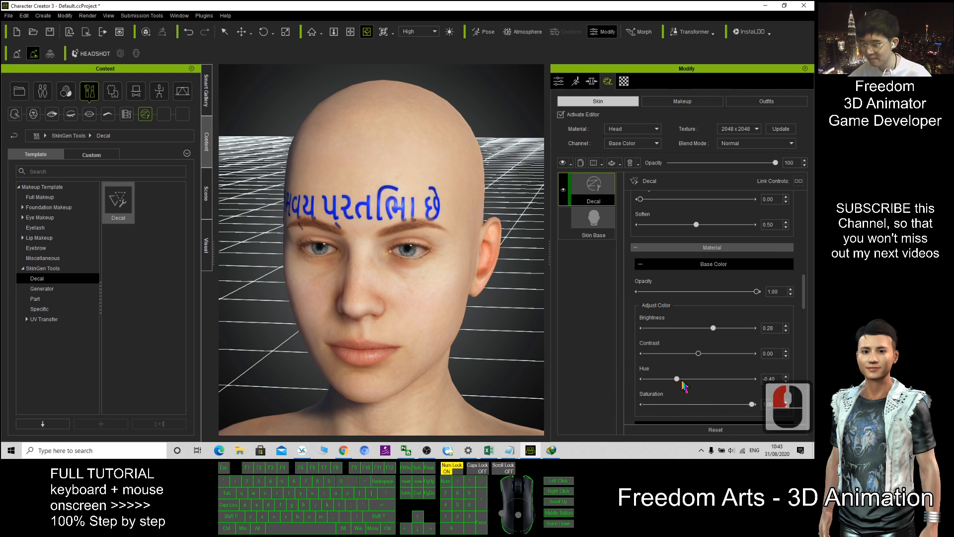
pyautogui.moveTo(682, 380); pyautogui.dragTo(660, 380)
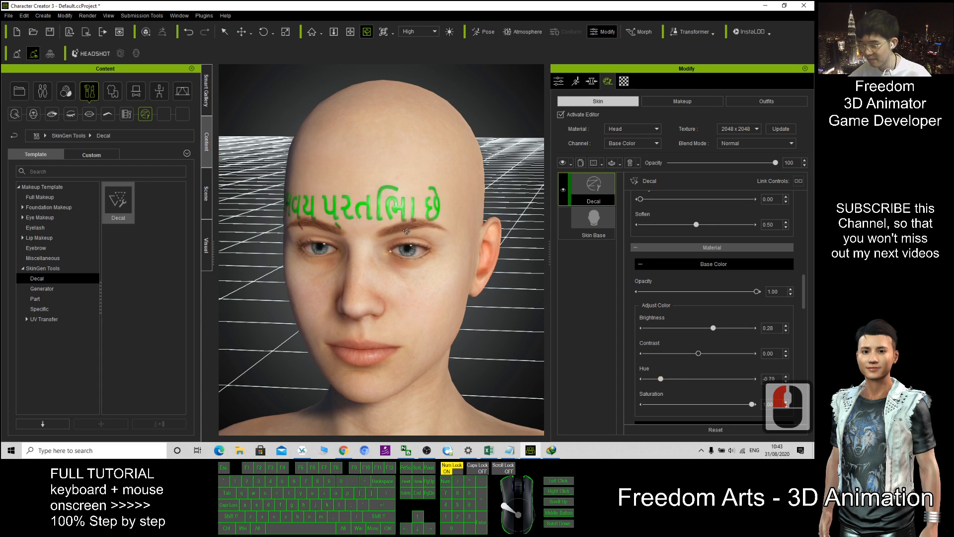
# Inspect the recolored lettering around the head from several angles and distances.
pyautogui.scroll(3, 407, 231)
pyautogui.scroll(-2, 407, 231)
pyautogui.press('c')
pyautogui.moveTo(299, 258); pyautogui.dragTo(543, 283)
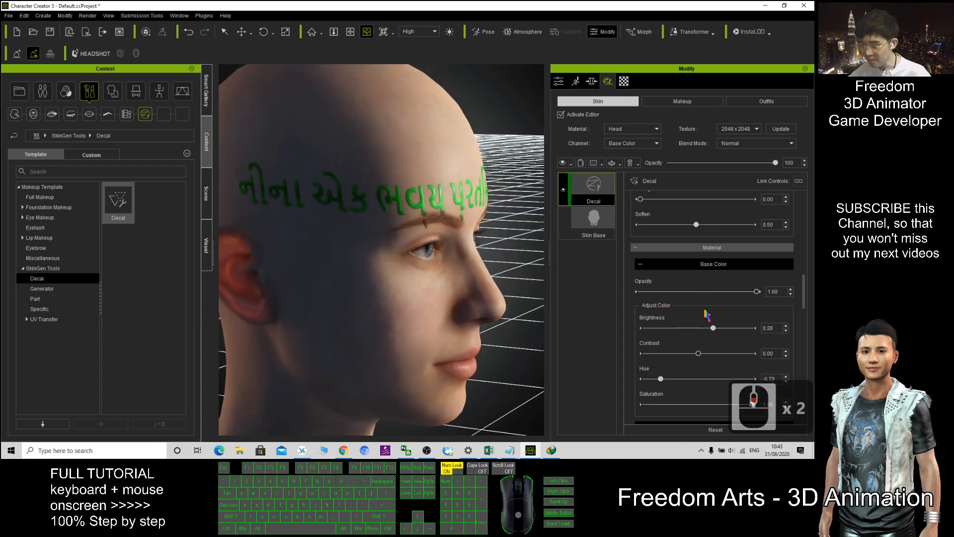
pyautogui.scroll(-1, 707, 315)
pyautogui.scroll(3, 411, 246)
pyautogui.press('x')
pyautogui.moveTo(408, 198); pyautogui.dragTo(418, 318)
pyautogui.press('c')
pyautogui.moveTo(419, 247); pyautogui.dragTo(214, 252)
pyautogui.scroll(3, 449, 221)
pyautogui.press('x')
pyautogui.scroll(-7, 397, 263)
pyautogui.press('x')
pyautogui.press('c')
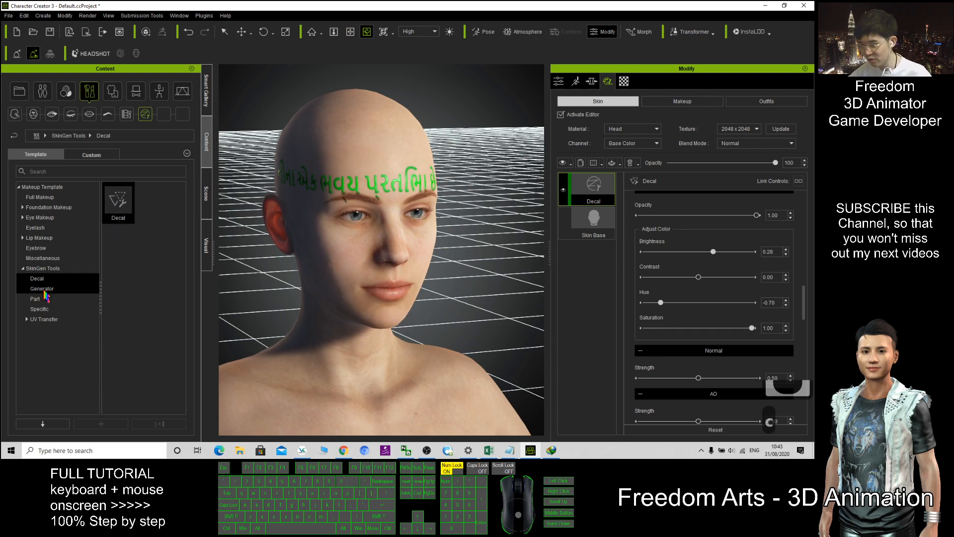
# Delete the Decal layer from the head's skin layers.
pyautogui.rightClick(578, 191)
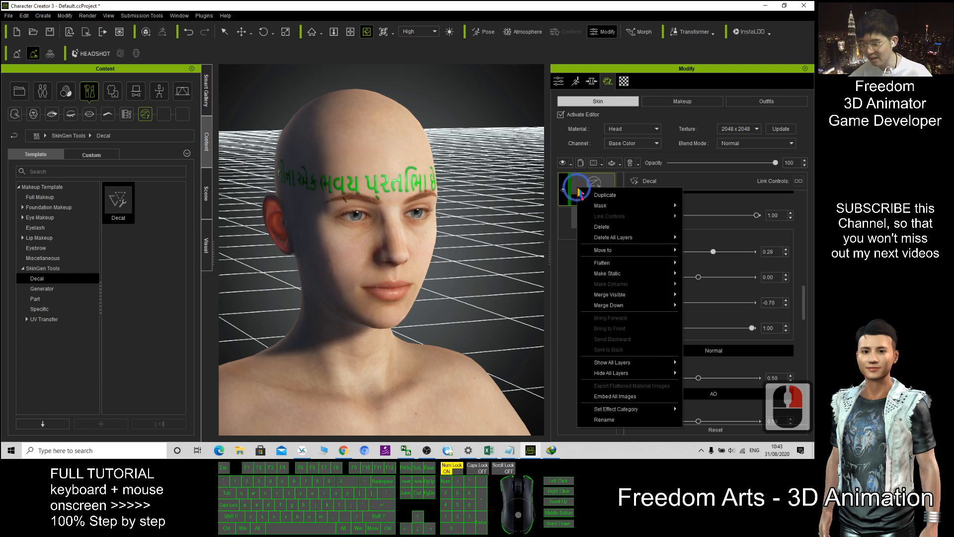
pyautogui.click(615, 227)
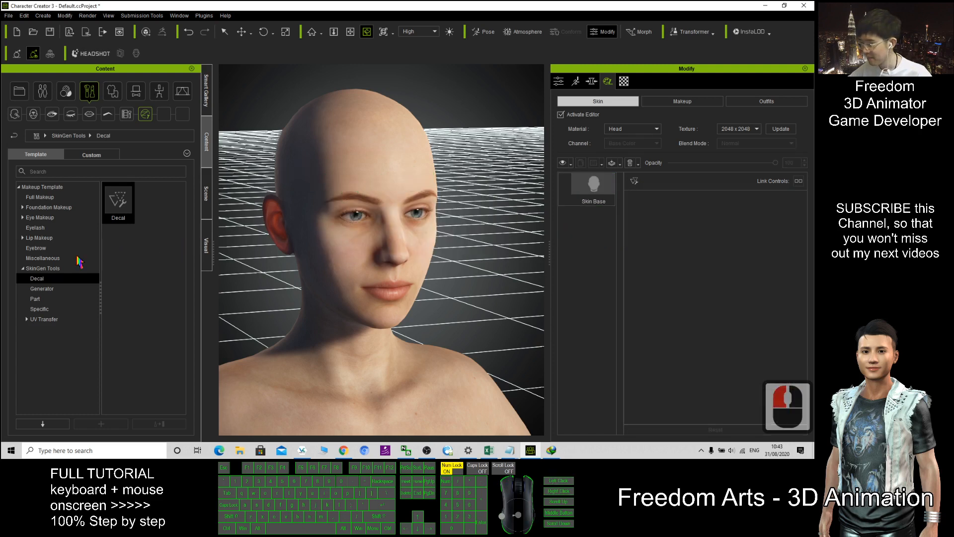
# Try to add the Random generator from SkinGen Tools to the head's skin layers.
pyautogui.click(42, 288)
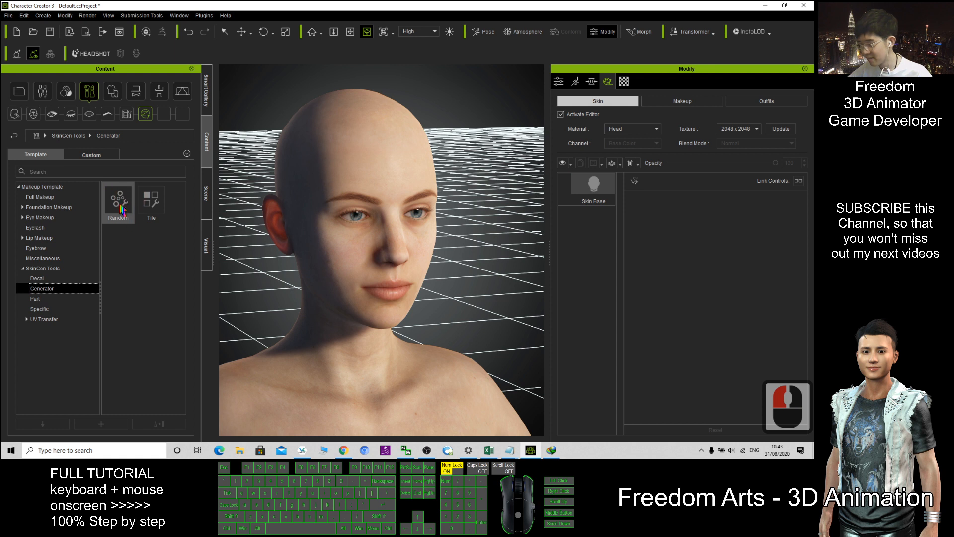
pyautogui.moveTo(122, 209); pyautogui.dragTo(591, 240)
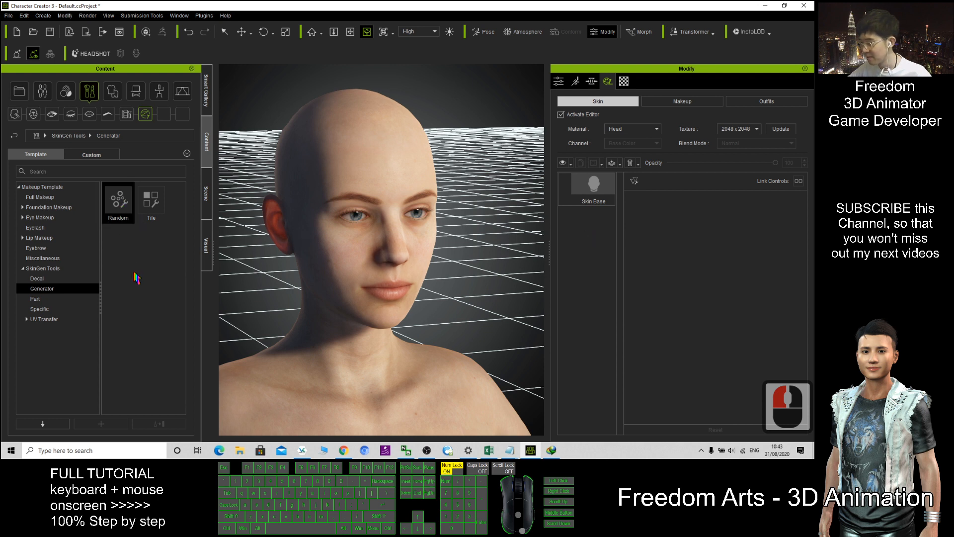
# Apply the Decal template to the character's head with Body, Arm and Leg as linked target materials.
pyautogui.doubleClick(37, 278)
pyautogui.click(126, 204)
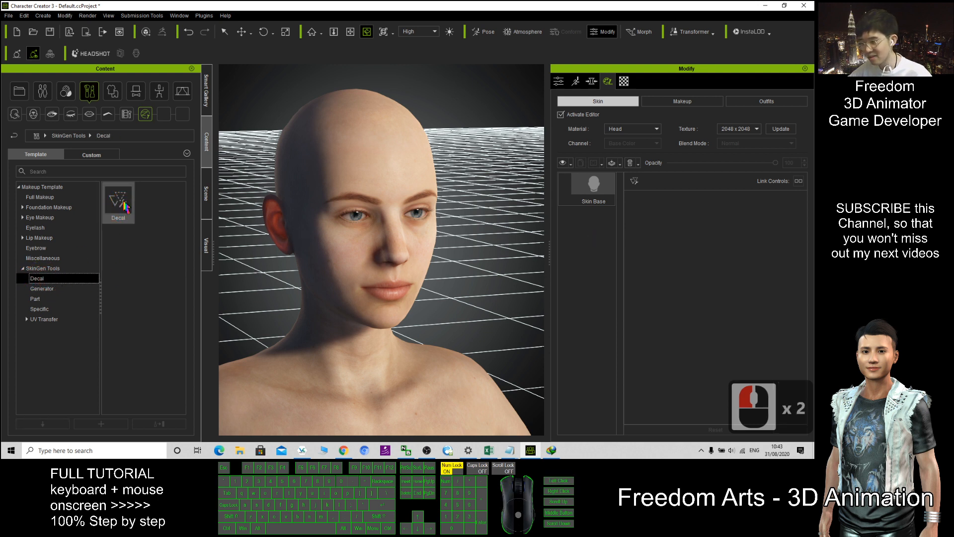
pyautogui.moveTo(123, 202); pyautogui.dragTo(586, 235)
pyautogui.moveTo(123, 214); pyautogui.dragTo(385, 217)
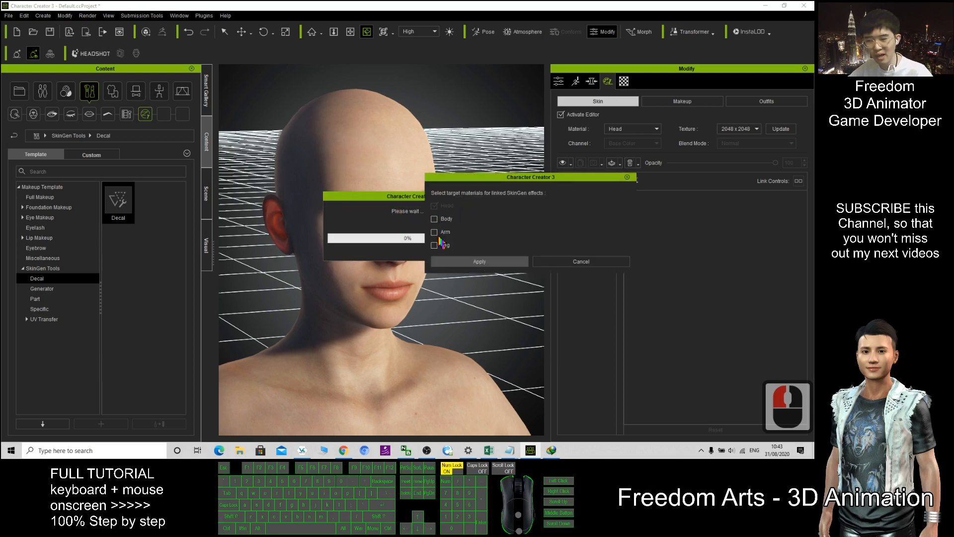
pyautogui.click(434, 219)
pyautogui.click(432, 228)
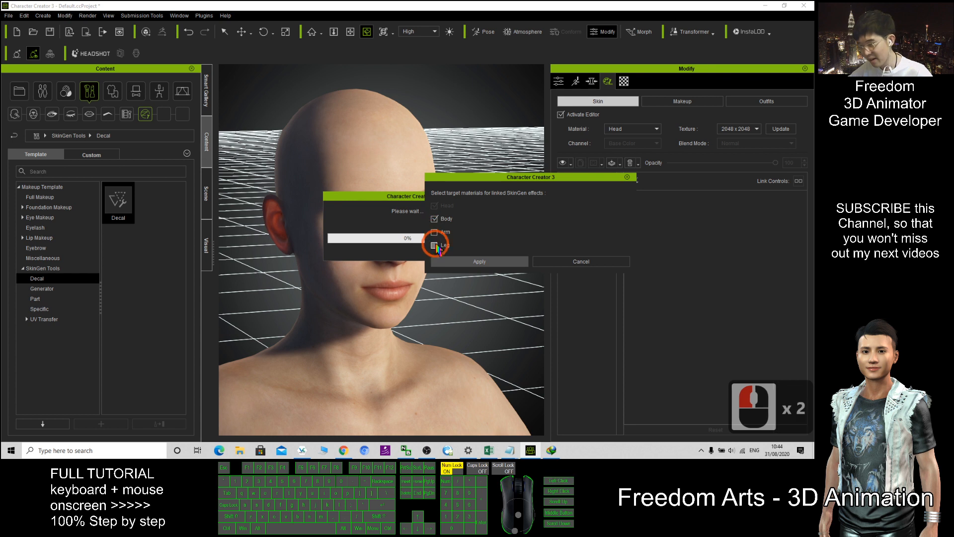
pyautogui.click(435, 245)
pyautogui.click(434, 232)
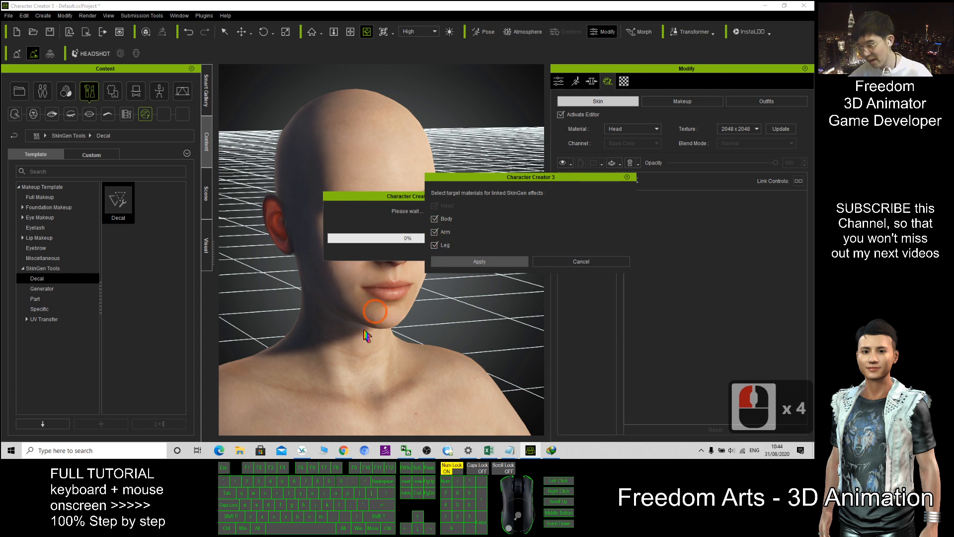
pyautogui.click(479, 262)
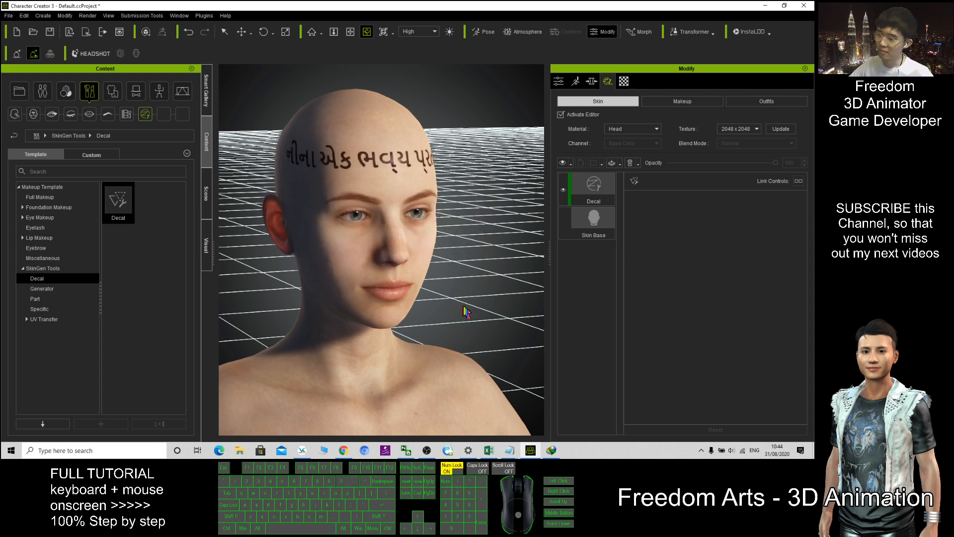
# Inspect the linked Decal lettering across the head, chest, arms and legs from several angles.
pyautogui.scroll(-9, 455, 326)
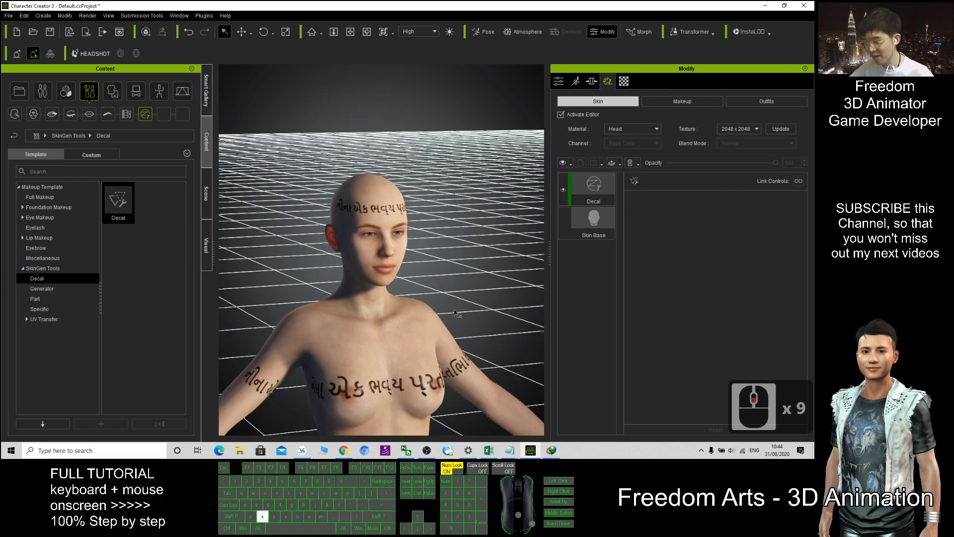
pyautogui.press('x')
pyautogui.moveTo(454, 313); pyautogui.dragTo(474, 185)
pyautogui.press('c')
pyautogui.moveTo(422, 233); pyautogui.dragTo(221, 243)
pyautogui.scroll(-1, 485, 276)
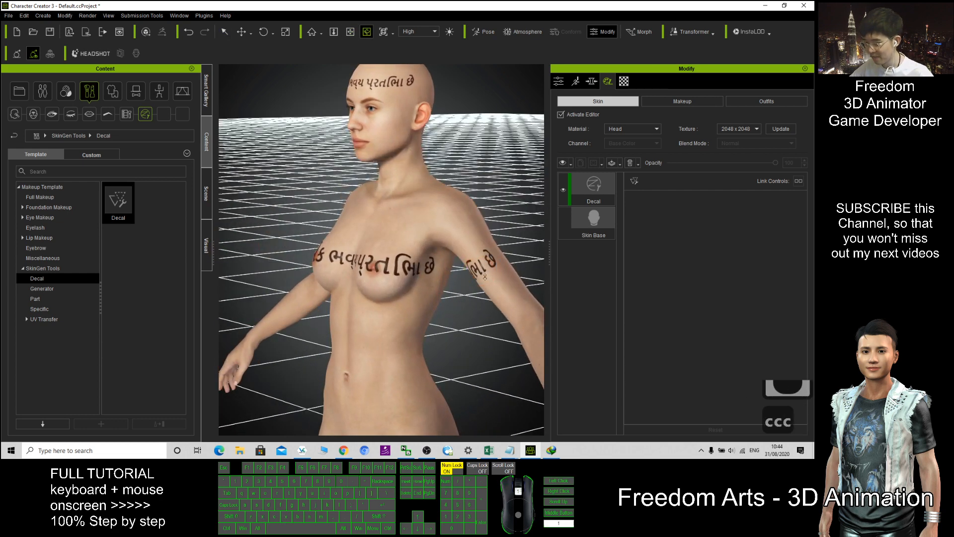
pyautogui.scroll(-9, 485, 277)
pyautogui.press('x')
pyautogui.moveTo(396, 374); pyautogui.dragTo(404, 223)
pyautogui.press('c')
pyautogui.moveTo(442, 328); pyautogui.dragTo(416, 299)
pyautogui.press('x')
pyautogui.press('c')
pyautogui.scroll(2, 405, 240)
pyautogui.press('x')
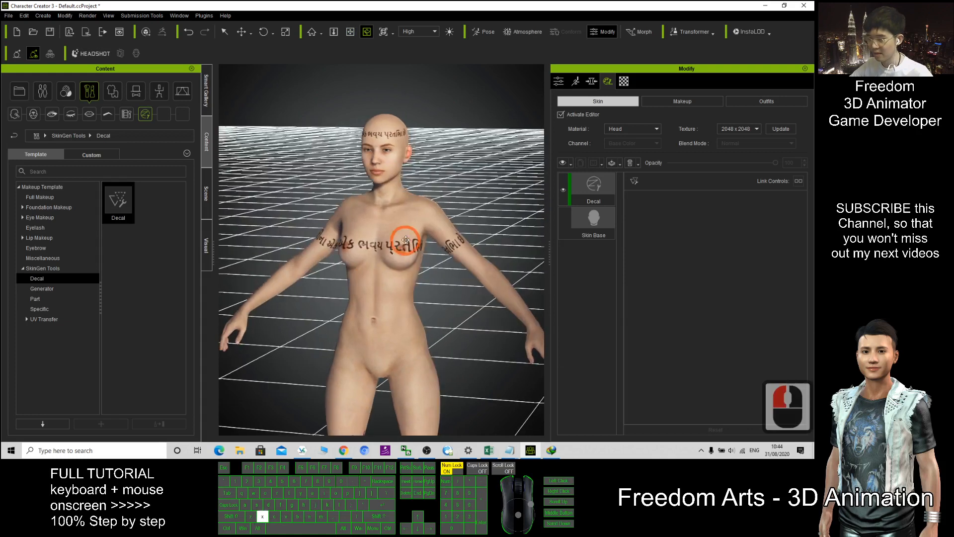
# Select the head's linked Decal layer and look through its layer opacity, texture, transform and bevel settings.
pyautogui.click(596, 187)
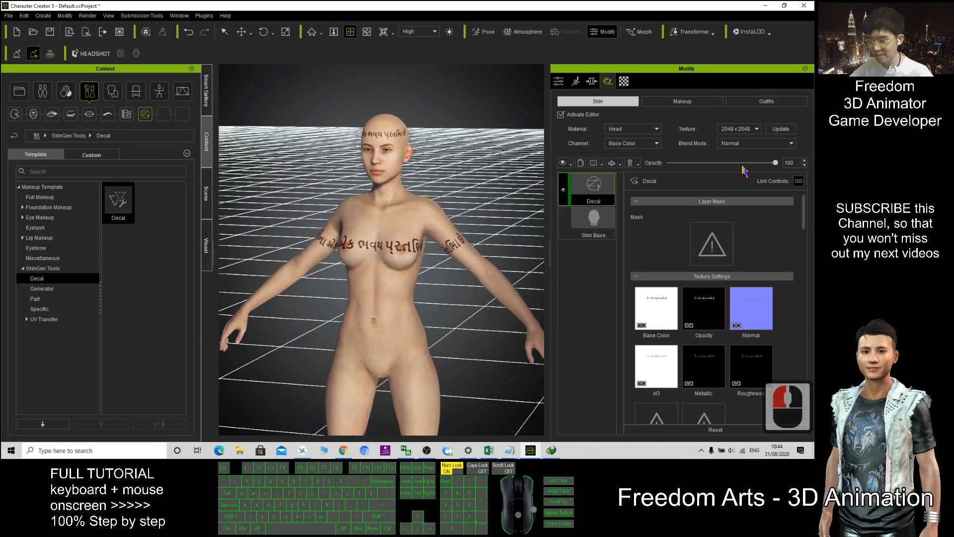
pyautogui.click(774, 165)
pyautogui.moveTo(758, 169); pyautogui.dragTo(810, 172)
pyautogui.scroll(-2, 714, 278)
pyautogui.scroll(-5, 717, 284)
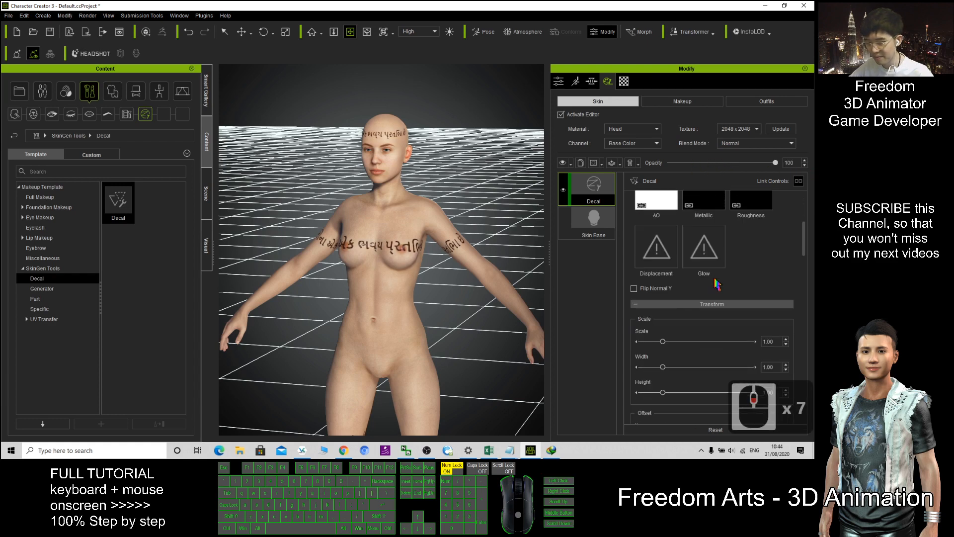
pyautogui.moveTo(664, 343)
pyautogui.mouseDown()
pyautogui.moveTo(687, 342)
pyautogui.moveTo(665, 346)
pyautogui.mouseUp()
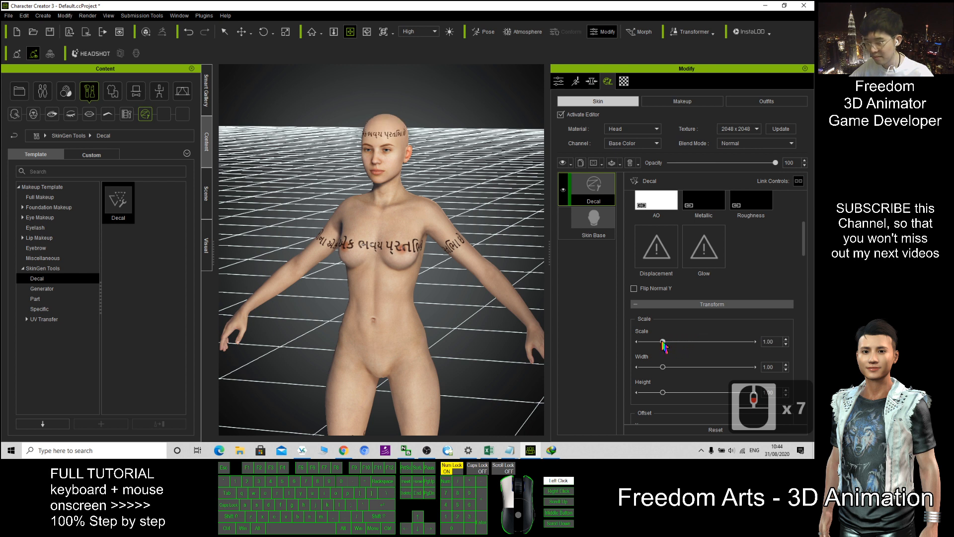
pyautogui.scroll(-7, 662, 344)
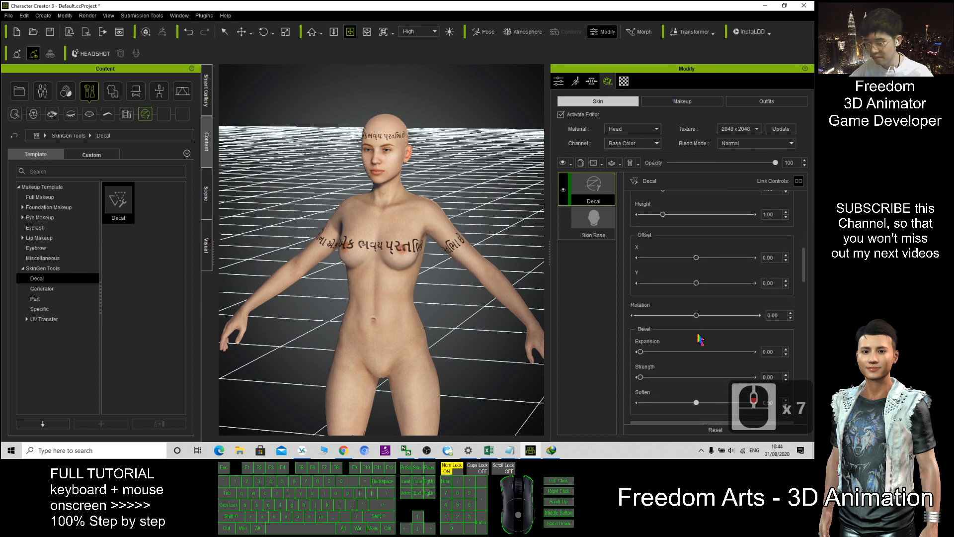
pyautogui.scroll(-1, 700, 338)
pyautogui.scroll(-1, 700, 339)
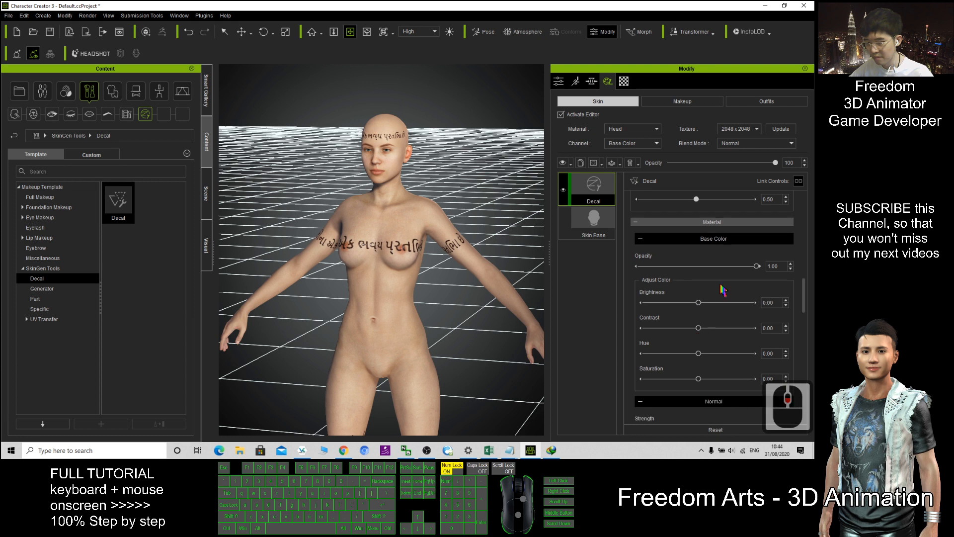
# Set the Decal's Base Color opacity to 0.94 and look through its remaining material settings.
pyautogui.moveTo(757, 268); pyautogui.dragTo(688, 267)
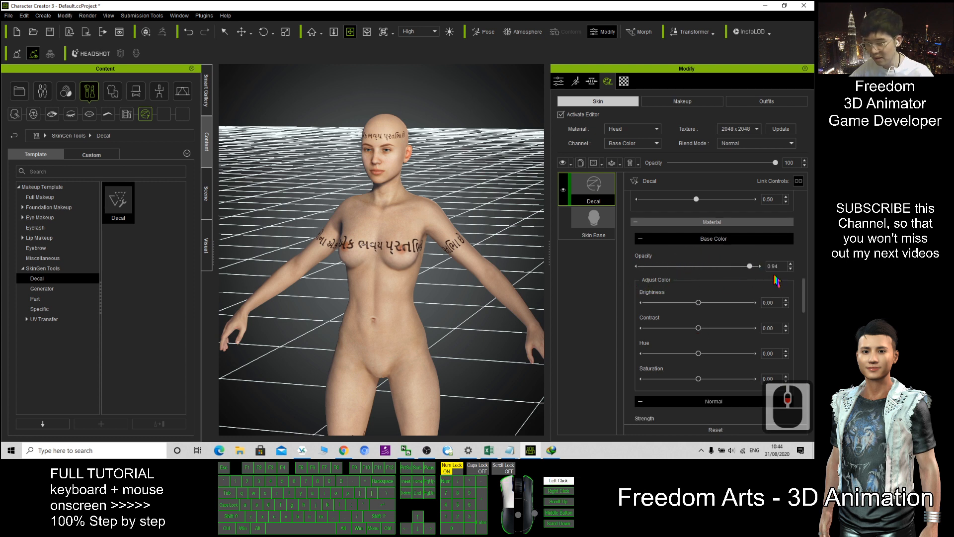
pyautogui.scroll(-14, 700, 318)
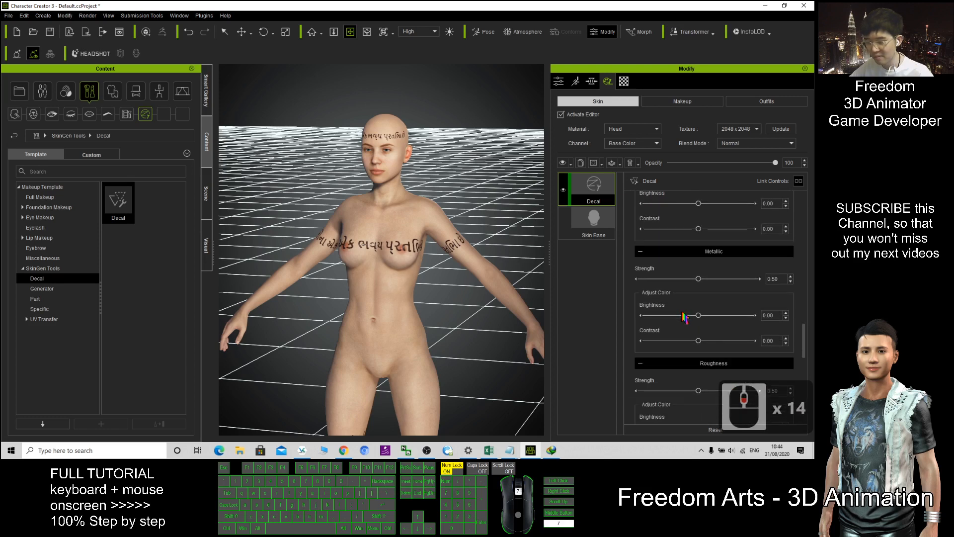
pyautogui.scroll(5, 701, 318)
pyautogui.scroll(20, 701, 318)
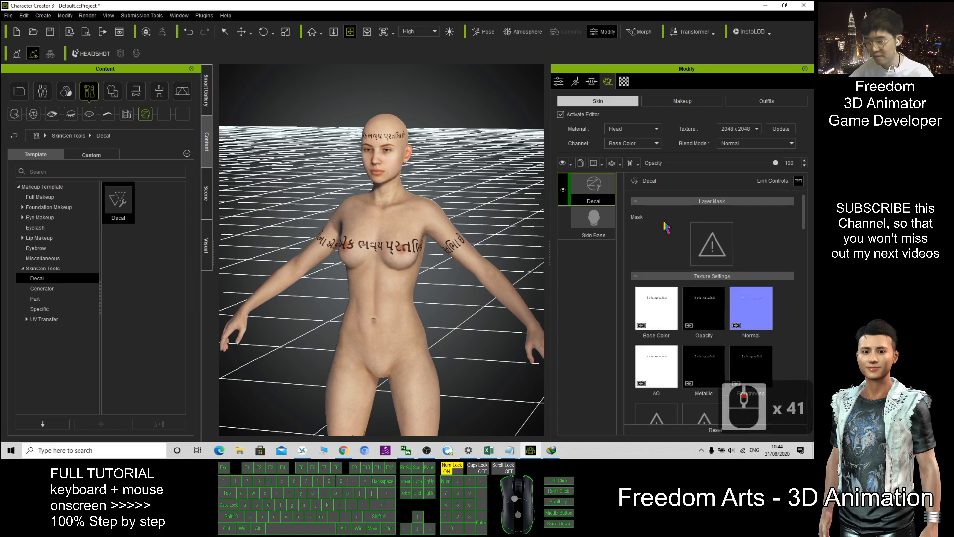
# Switch the skin material to Body and set the scale of its Decal layer to 1.08.
pyautogui.click(631, 129)
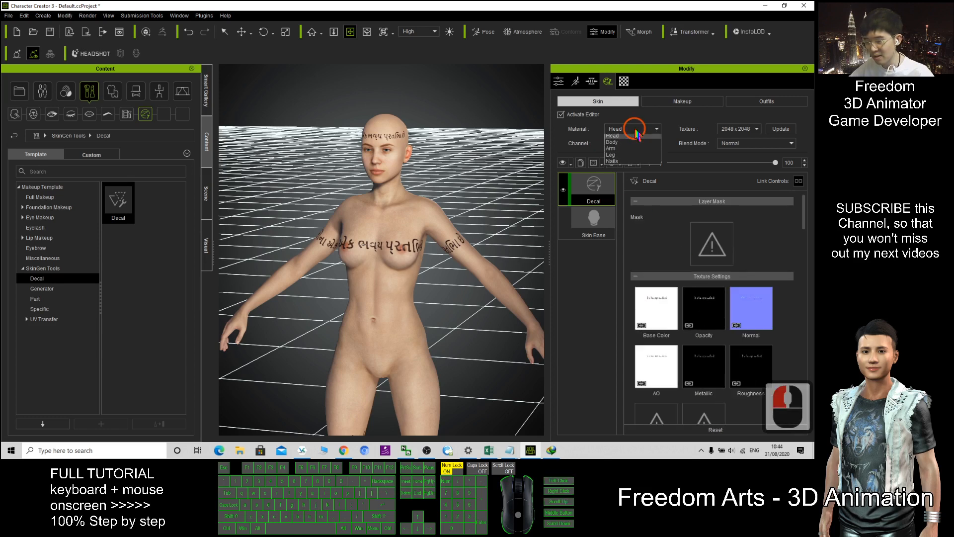
pyautogui.click(613, 145)
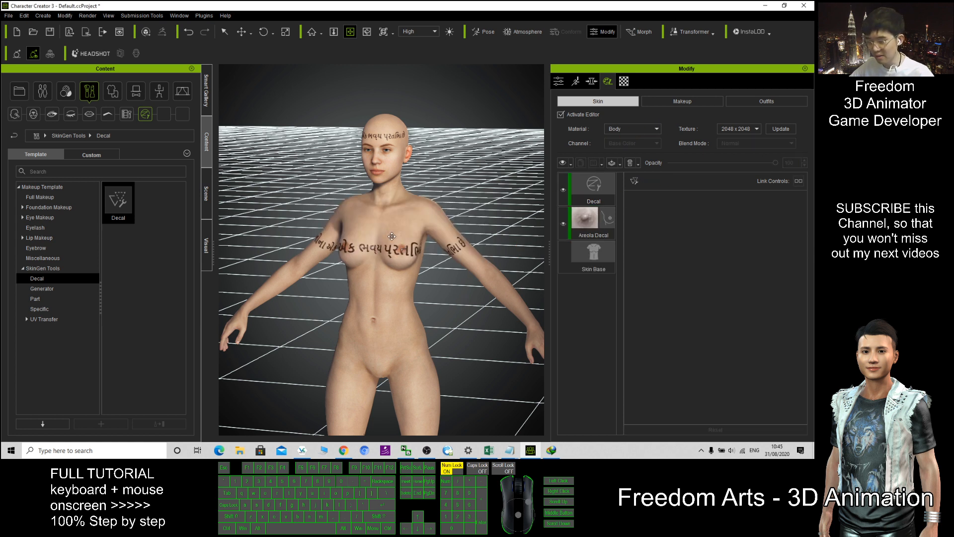
pyautogui.doubleClick(485, 221)
pyautogui.click(593, 187)
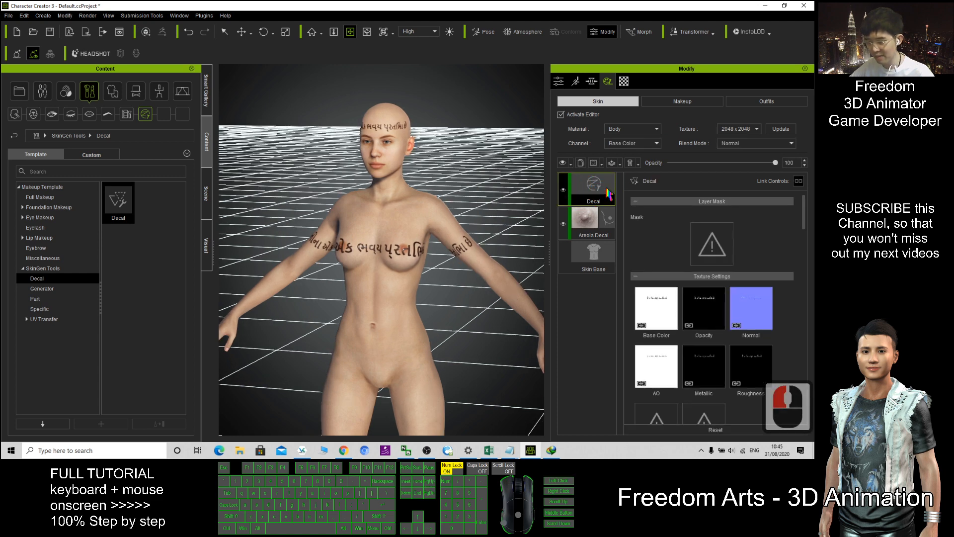
pyautogui.scroll(-8, 739, 288)
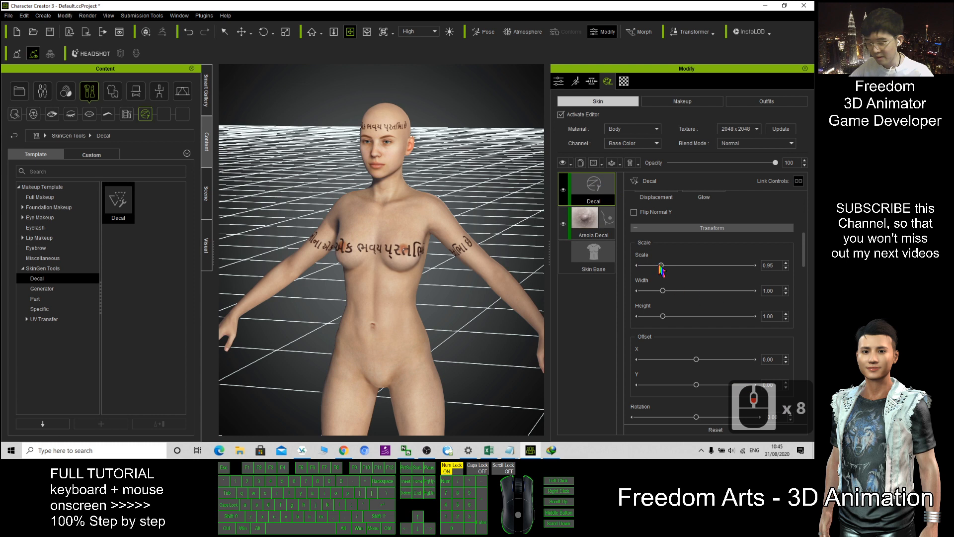
pyautogui.moveTo(661, 266)
pyautogui.mouseDown()
pyautogui.moveTo(688, 266)
pyautogui.moveTo(643, 268)
pyautogui.moveTo(668, 273)
pyautogui.mouseUp()
# Switch the skin material to Head and delete its linked Decal layer.
pyautogui.click(644, 130)
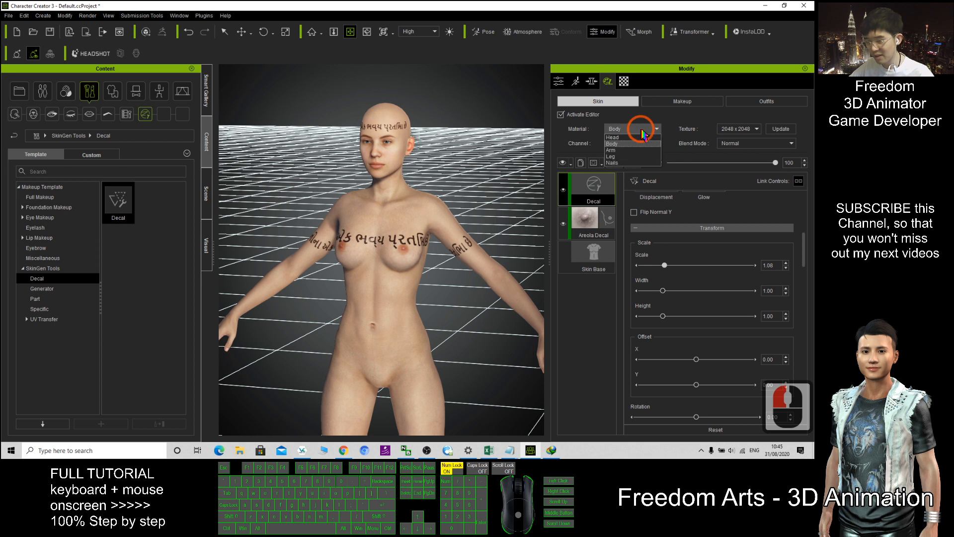
pyautogui.click(621, 143)
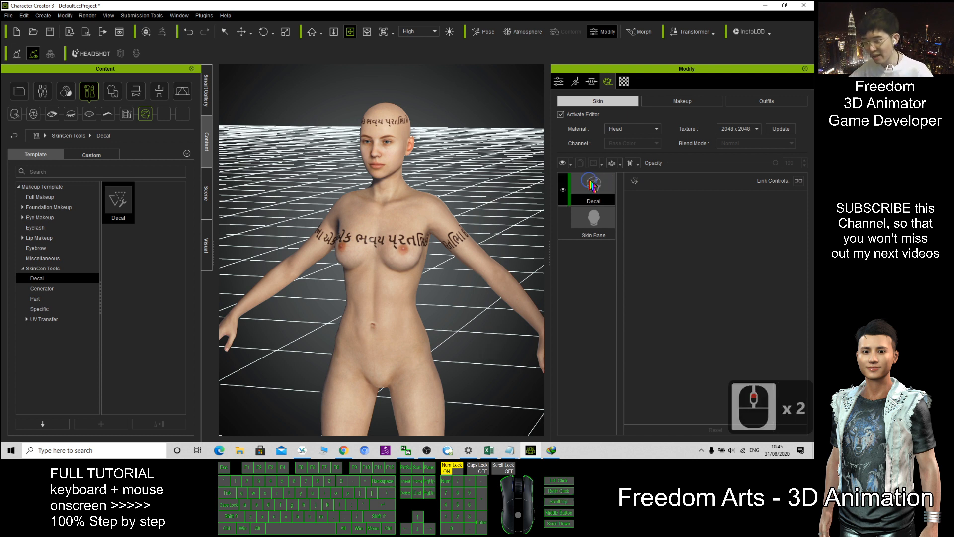
pyautogui.rightClick(592, 186)
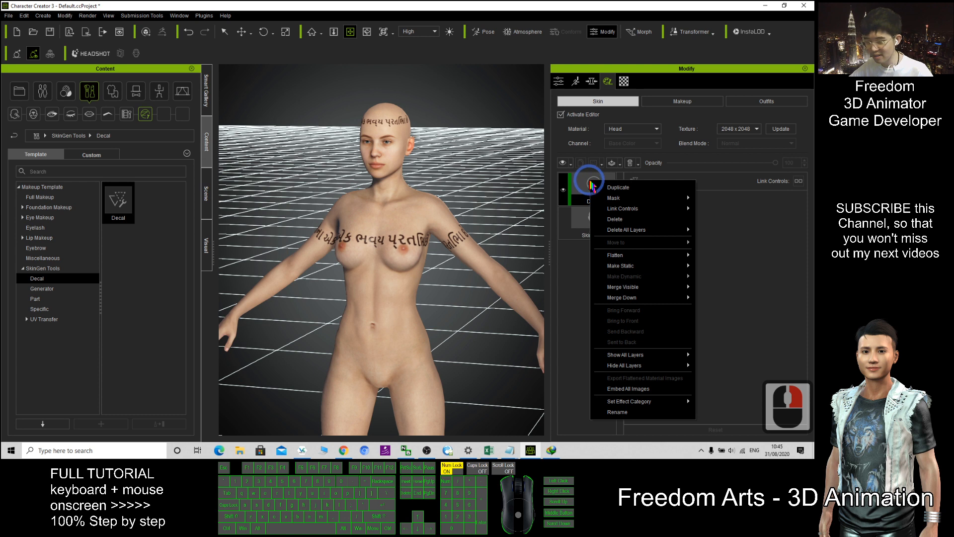
pyautogui.click(616, 219)
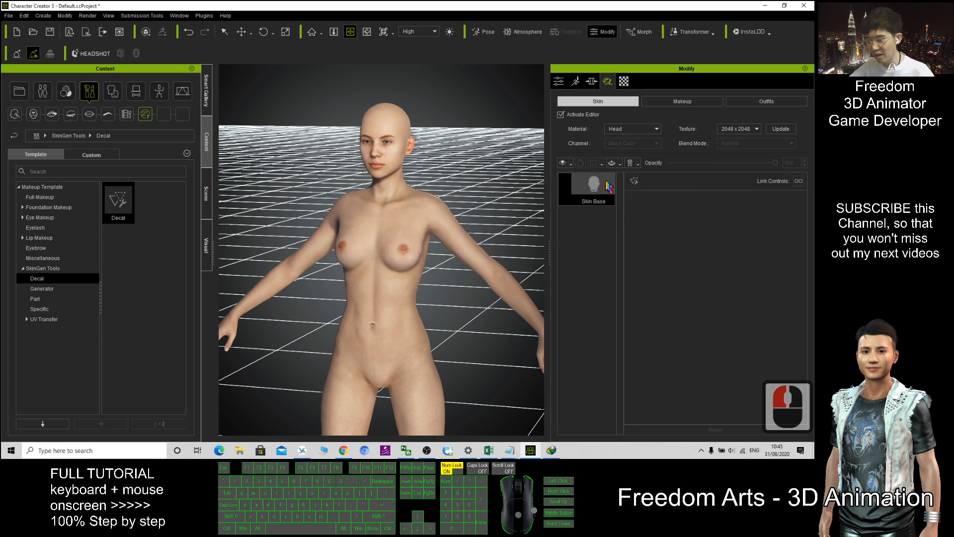
pyautogui.click(630, 133)
pyautogui.click(629, 132)
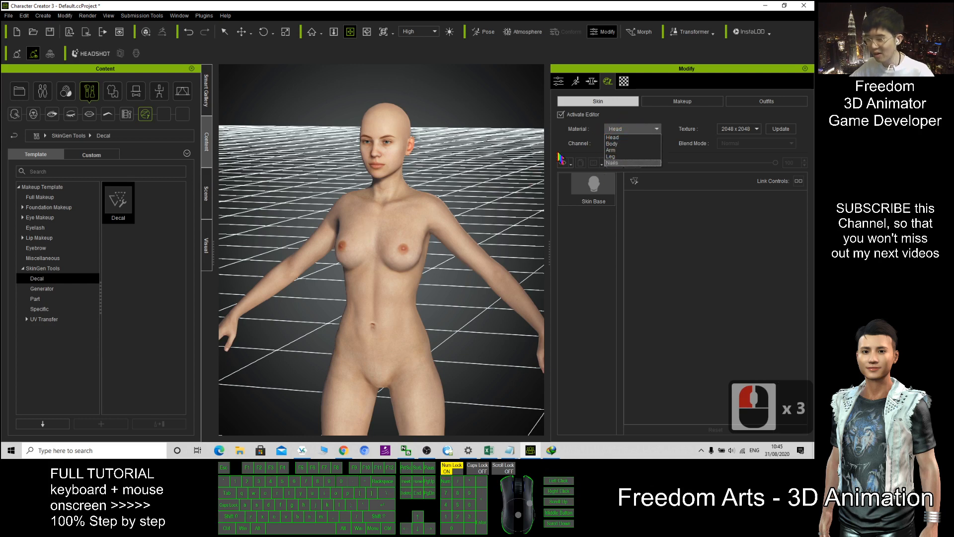
pyautogui.click(576, 160)
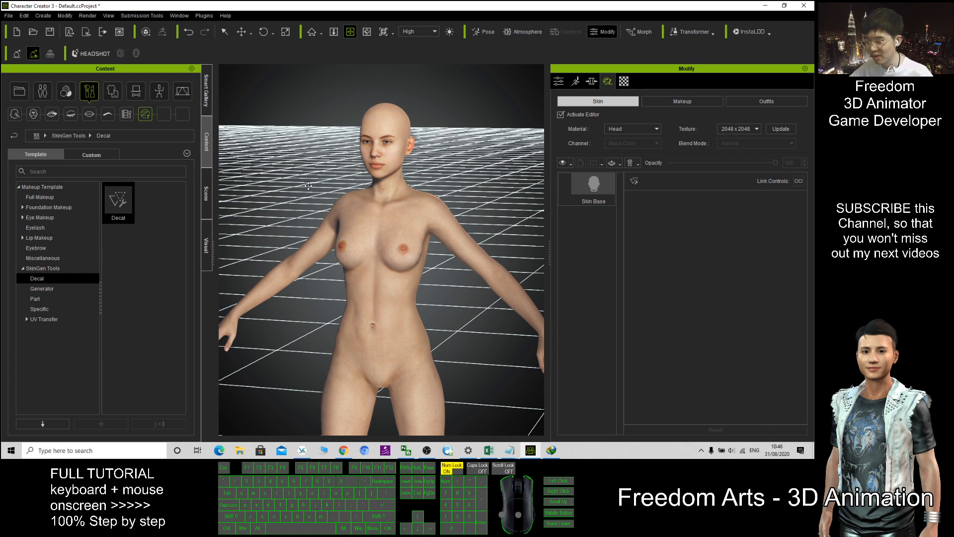
# Apply the Random generator from SkinGen Tools to the head as a linked effect that also targets Body.
pyautogui.click(38, 289)
pyautogui.moveTo(118, 201); pyautogui.dragTo(394, 206)
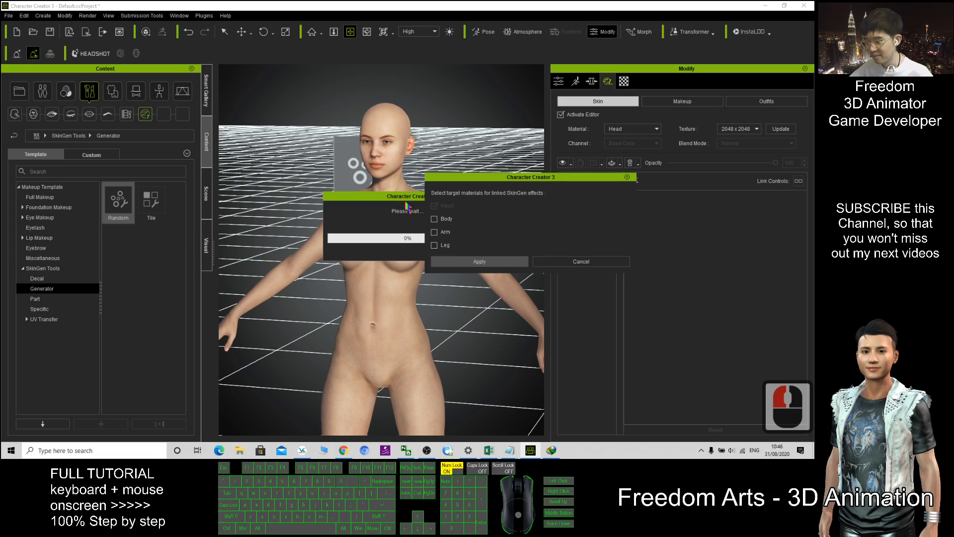
pyautogui.click(434, 219)
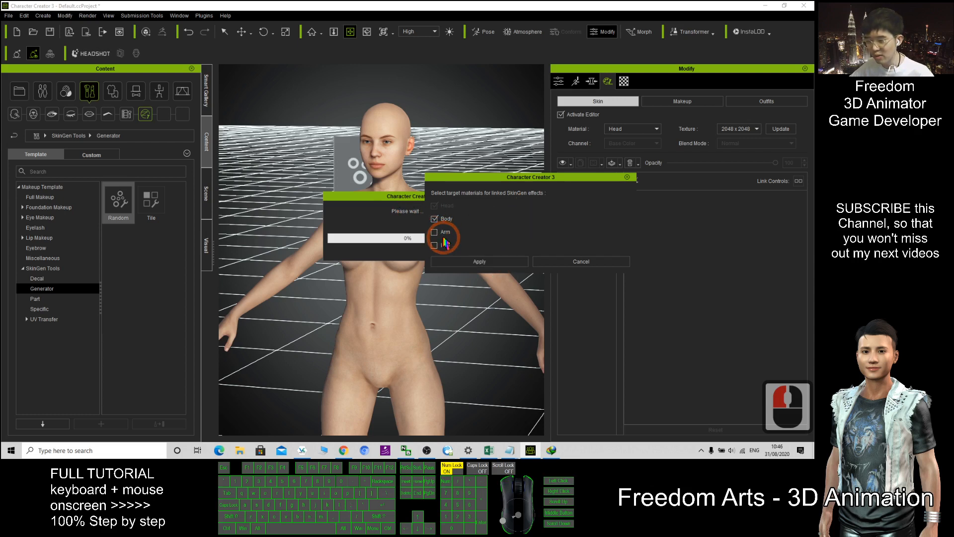
pyautogui.click(455, 262)
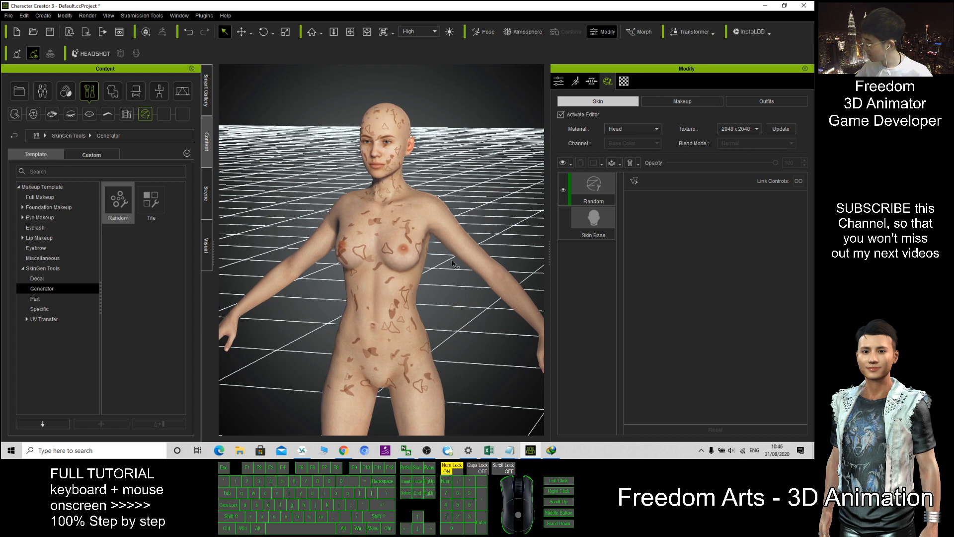
# Select the head's Random layer and set its Primary Color to green.
pyautogui.scroll(2, 453, 263)
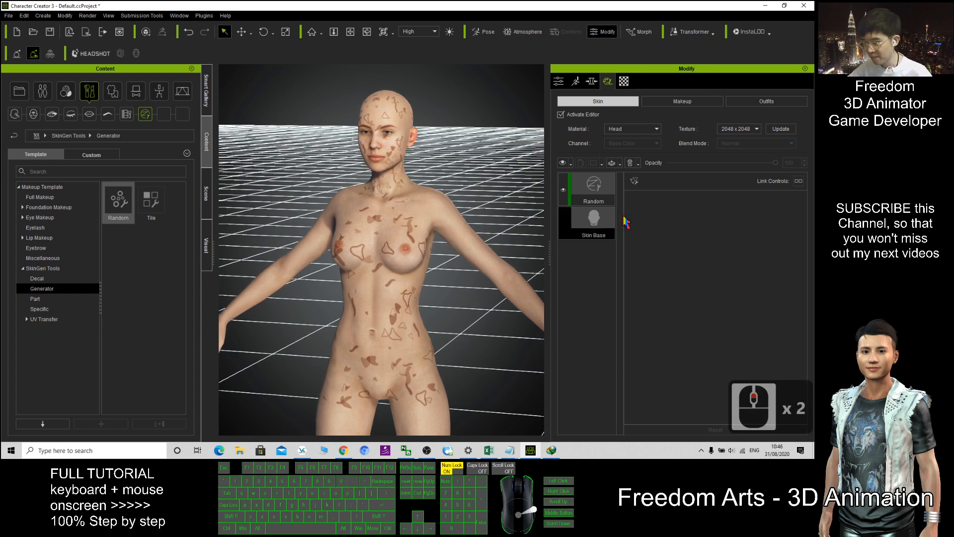
pyautogui.press('c')
pyautogui.moveTo(298, 274); pyautogui.dragTo(404, 312)
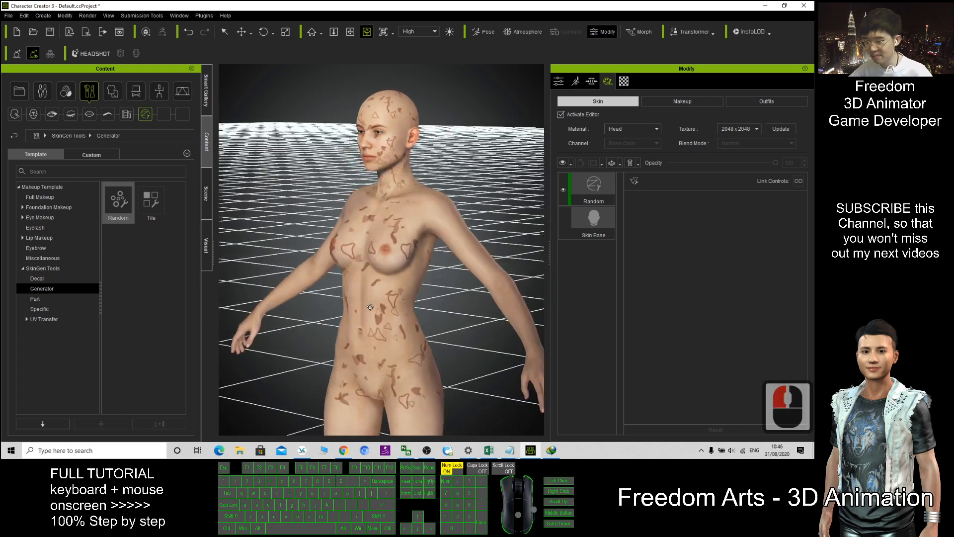
pyautogui.click(594, 188)
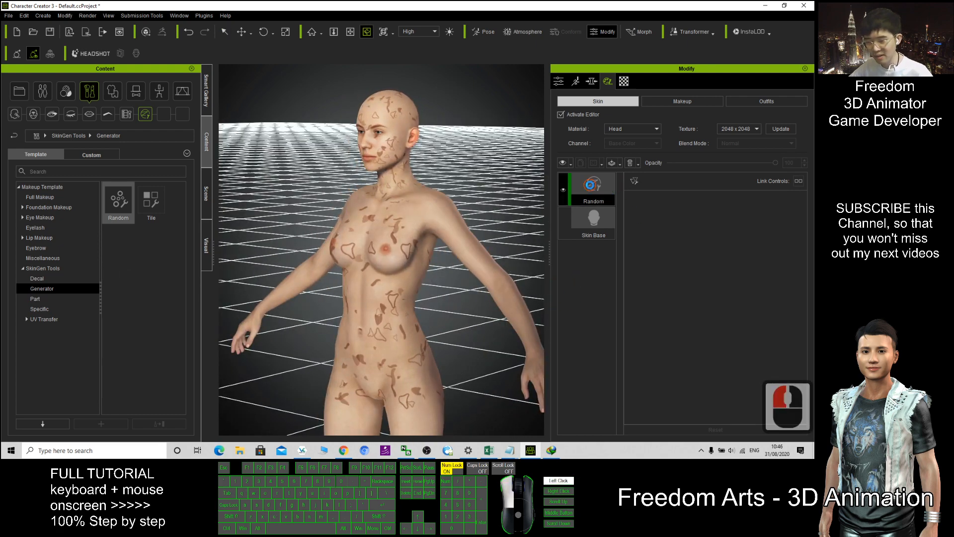
pyautogui.scroll(-6, 730, 248)
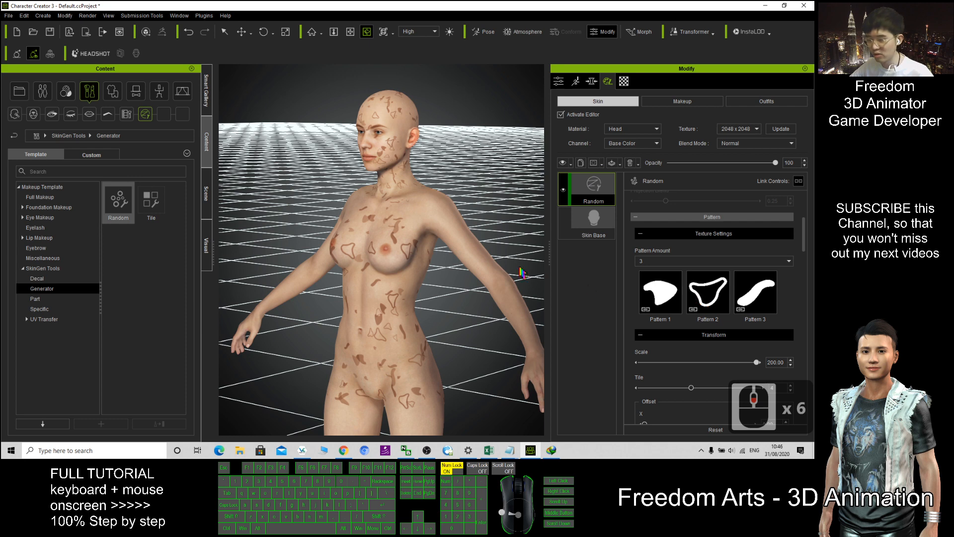
pyautogui.scroll(-19, 724, 324)
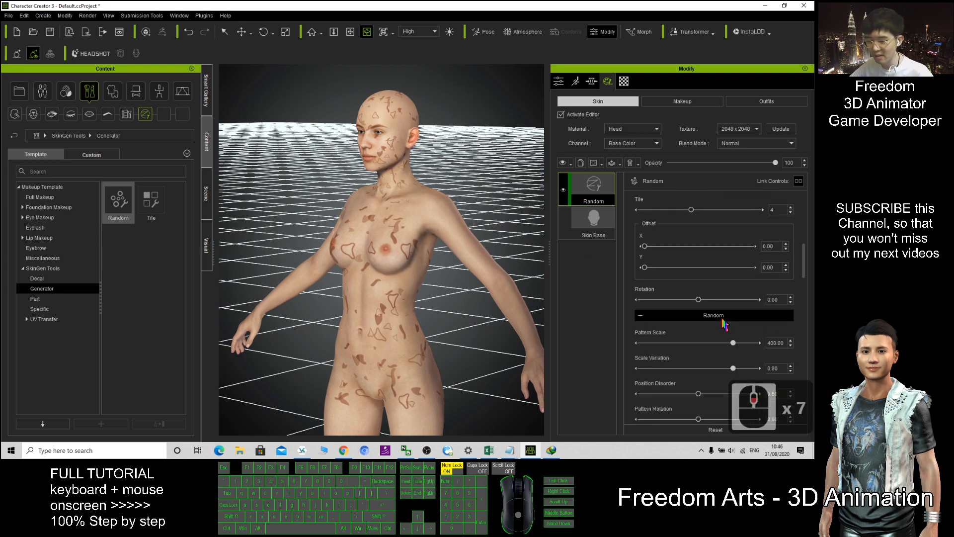
pyautogui.click(641, 284)
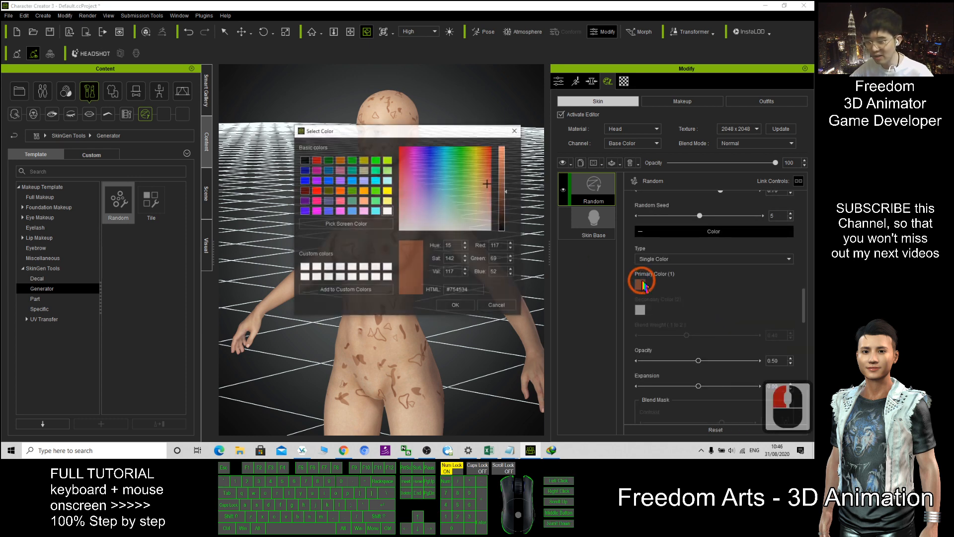
pyautogui.click(458, 157)
pyautogui.click(472, 307)
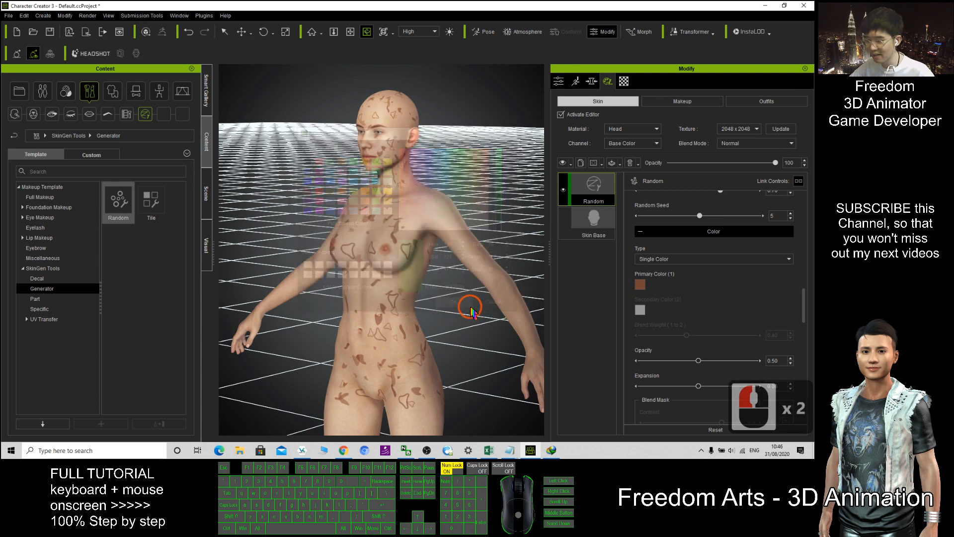
# Switch the skin material to Body and look through its Random layer's pattern and color settings.
pyautogui.scroll(5, 406, 142)
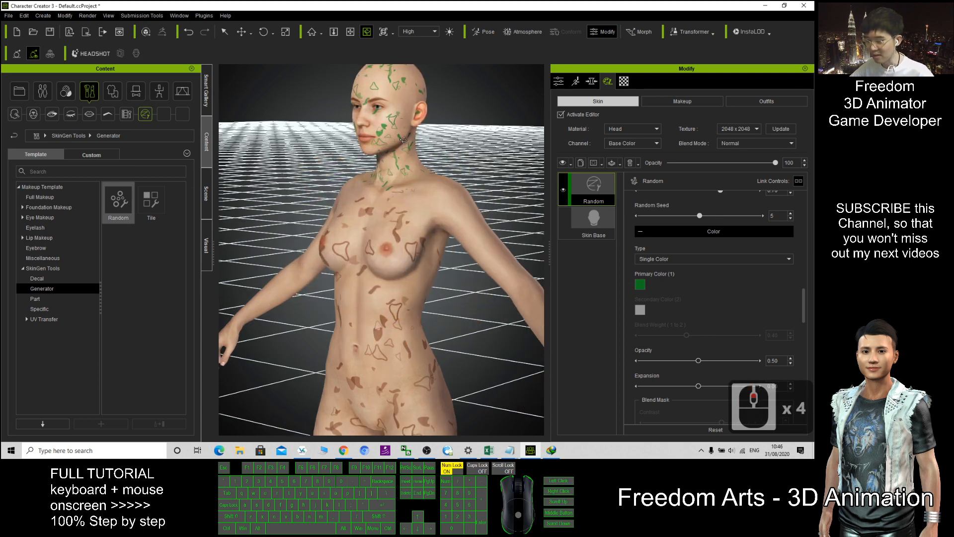
pyautogui.press('x')
pyautogui.moveTo(378, 209); pyautogui.dragTo(353, 301)
pyautogui.press('c')
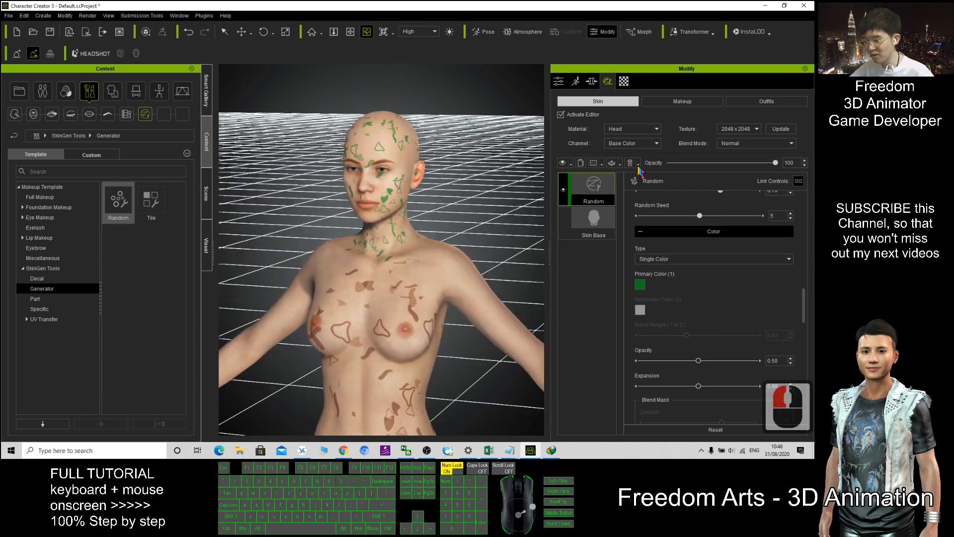
pyautogui.click(625, 133)
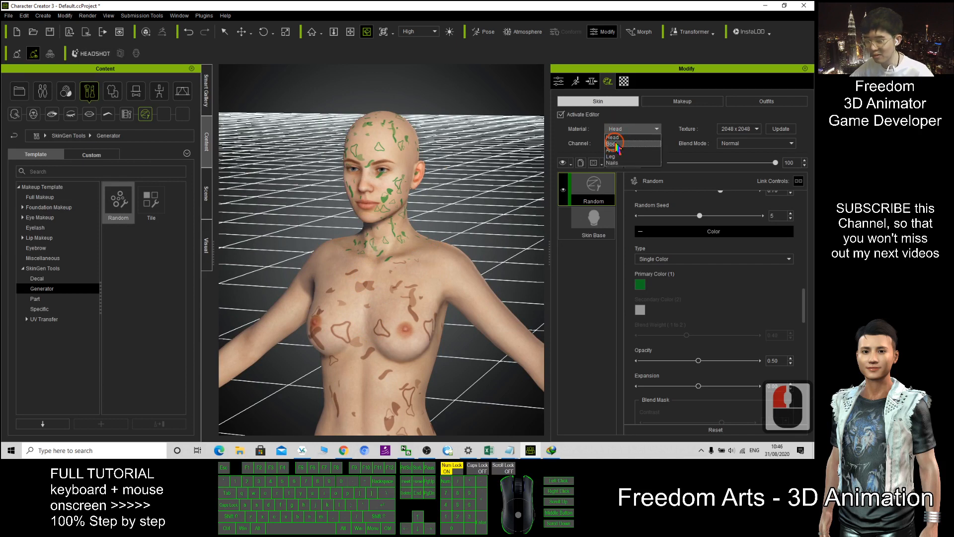
pyautogui.click(616, 144)
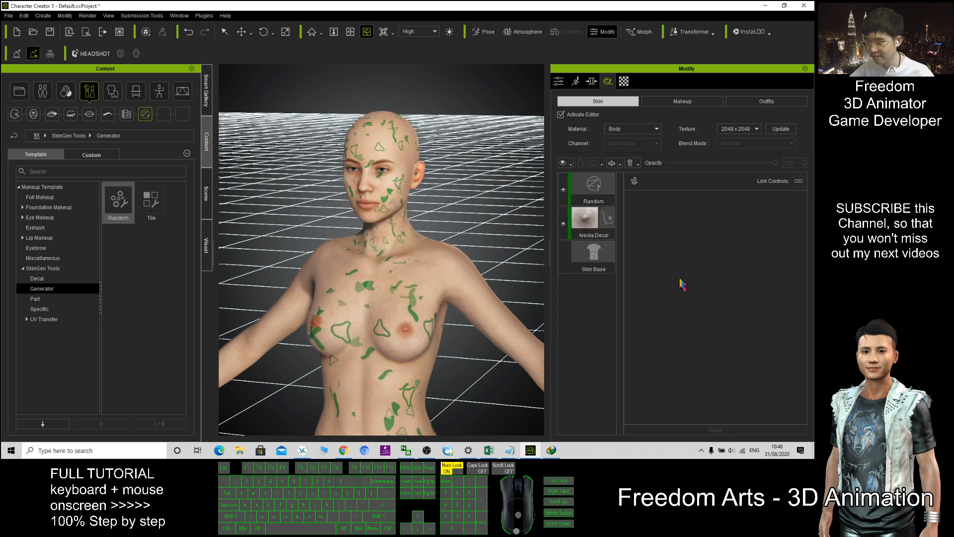
pyautogui.click(591, 193)
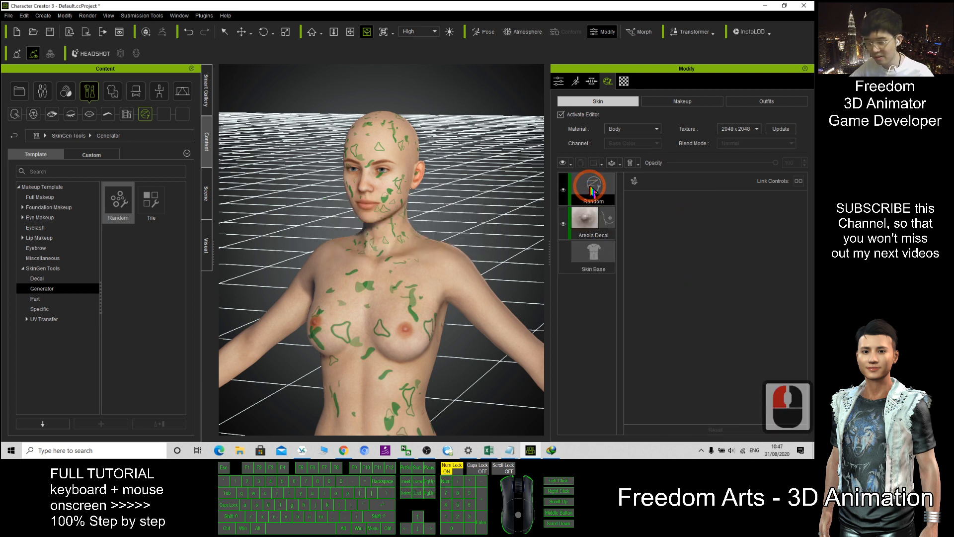
pyautogui.scroll(-20, 695, 304)
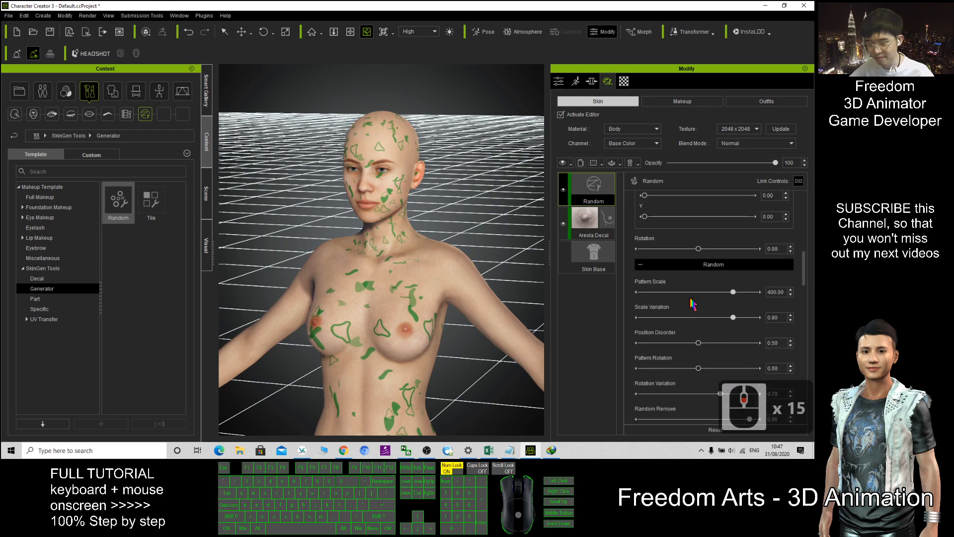
pyautogui.scroll(-3, 653, 335)
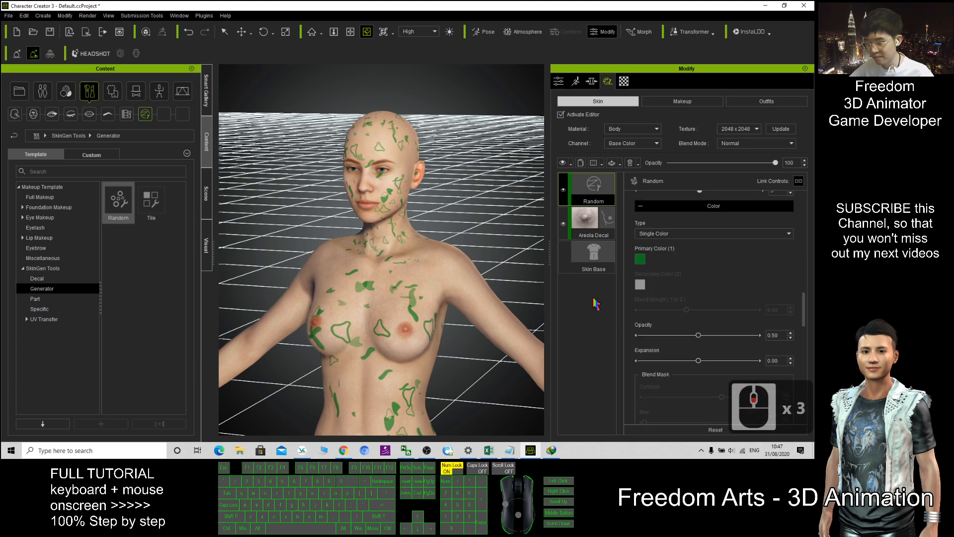
pyautogui.scroll(-5, 458, 331)
# Switch the material back to Head and set the pattern Scale of its Random layer to 140.96.
pyautogui.press('x')
pyautogui.moveTo(458, 331); pyautogui.dragTo(219, 268)
pyautogui.press('c')
pyautogui.click(651, 132)
pyautogui.click(616, 137)
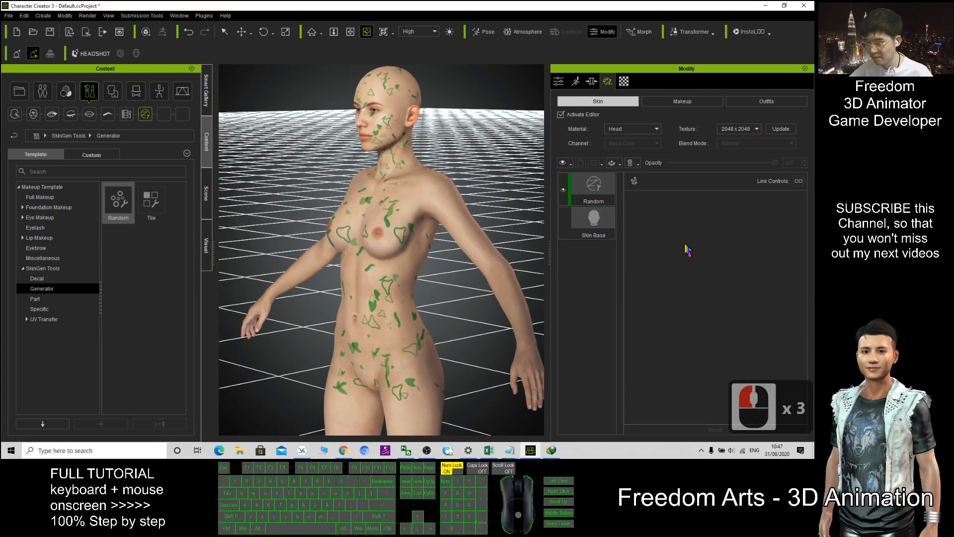
pyautogui.click(593, 191)
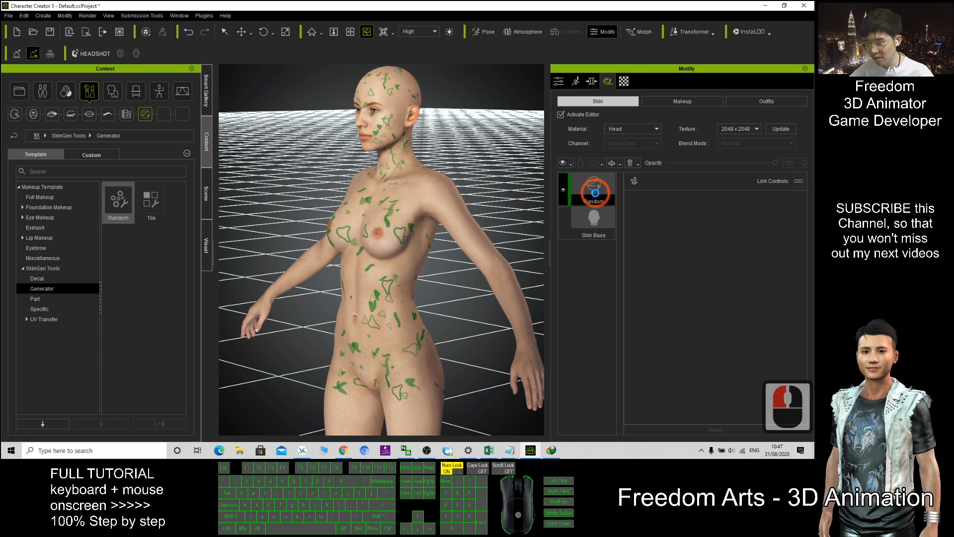
pyautogui.scroll(-8, 714, 245)
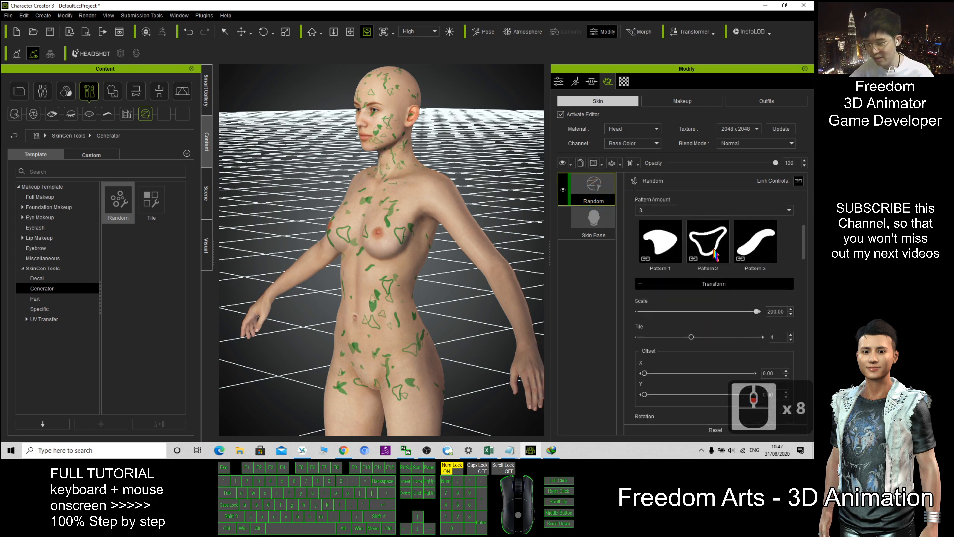
pyautogui.moveTo(757, 313); pyautogui.dragTo(689, 321)
# Check the pattern on the face and neck, and set its Scale to 156.46 and Tile to 8.
pyautogui.scroll(10, 398, 338)
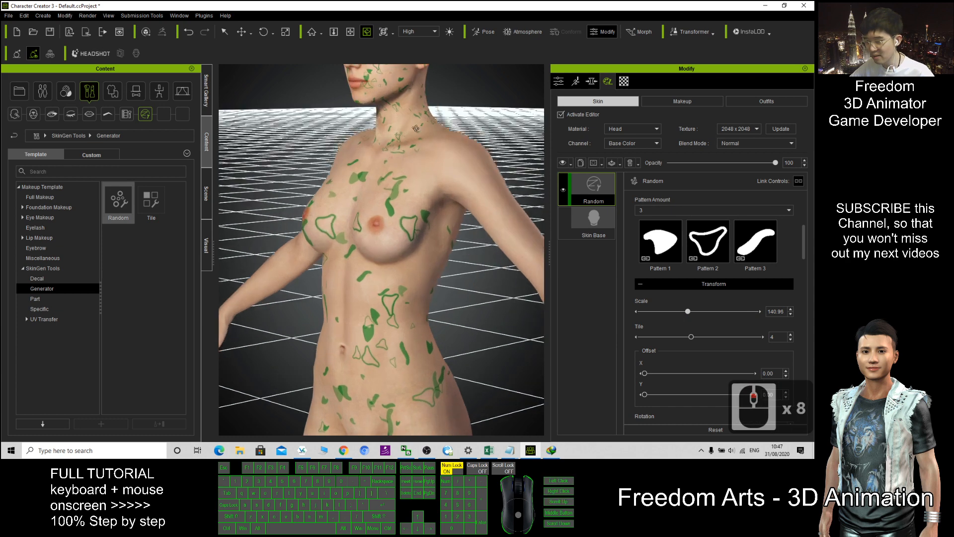
pyautogui.scroll(6, 397, 338)
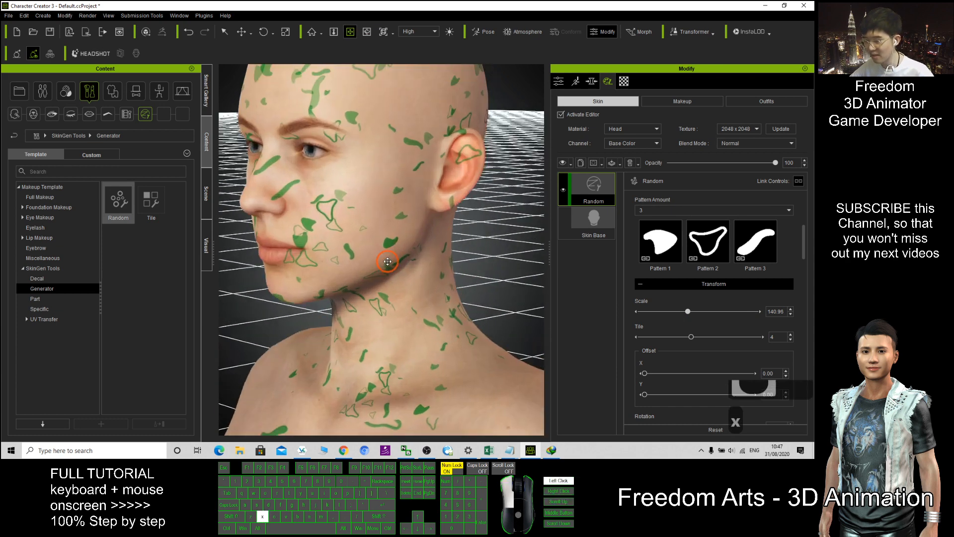
pyautogui.scroll(-1, 413, 261)
pyautogui.press('x')
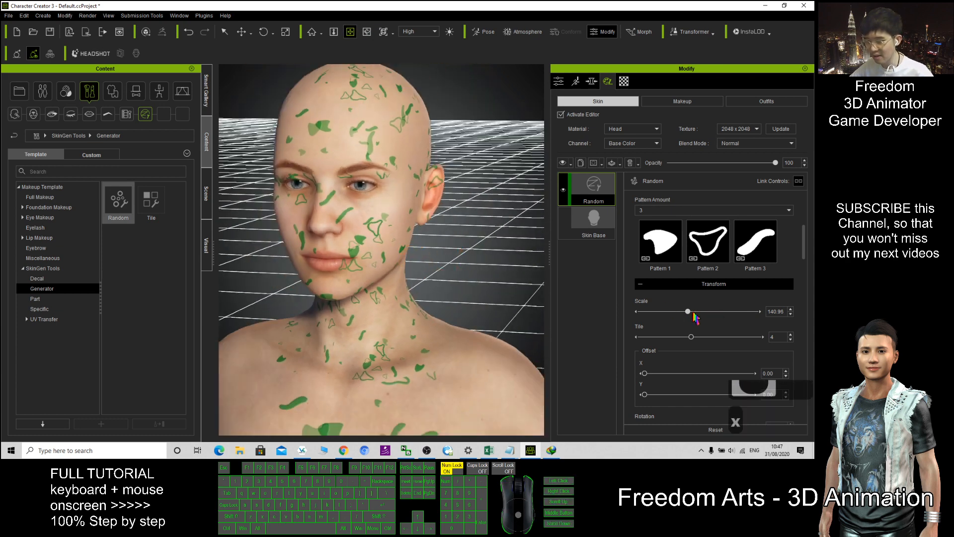
pyautogui.moveTo(694, 317); pyautogui.dragTo(771, 343)
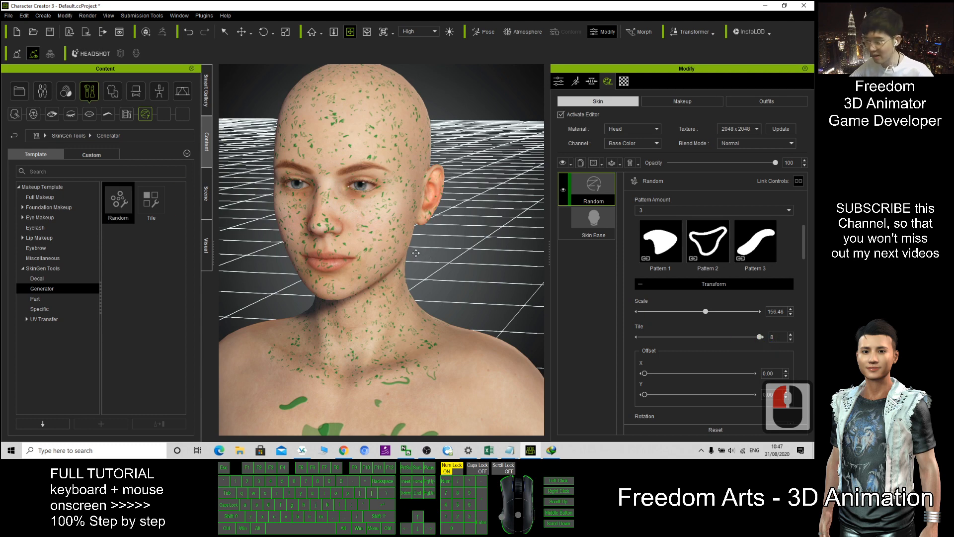
# Set the Tile value of the head's Random pattern to 3.
pyautogui.scroll(5, 419, 247)
pyautogui.scroll(-4, 419, 248)
pyautogui.press('c')
pyautogui.moveTo(362, 249)
pyautogui.mouseDown()
pyautogui.moveTo(430, 273)
pyautogui.moveTo(358, 259)
pyautogui.mouseUp()
pyautogui.moveTo(758, 337); pyautogui.dragTo(674, 337)
# Examine the green pattern shapes on the forehead up close.
pyautogui.scroll(4, 375, 155)
pyautogui.scroll(2, 375, 155)
pyautogui.scroll(-1, 404, 149)
pyautogui.press('x')
pyautogui.moveTo(401, 150); pyautogui.dragTo(404, 320)
pyautogui.moveTo(444, 230); pyautogui.dragTo(425, 397)
pyautogui.press('c')
pyautogui.moveTo(381, 248); pyautogui.dragTo(360, 254)
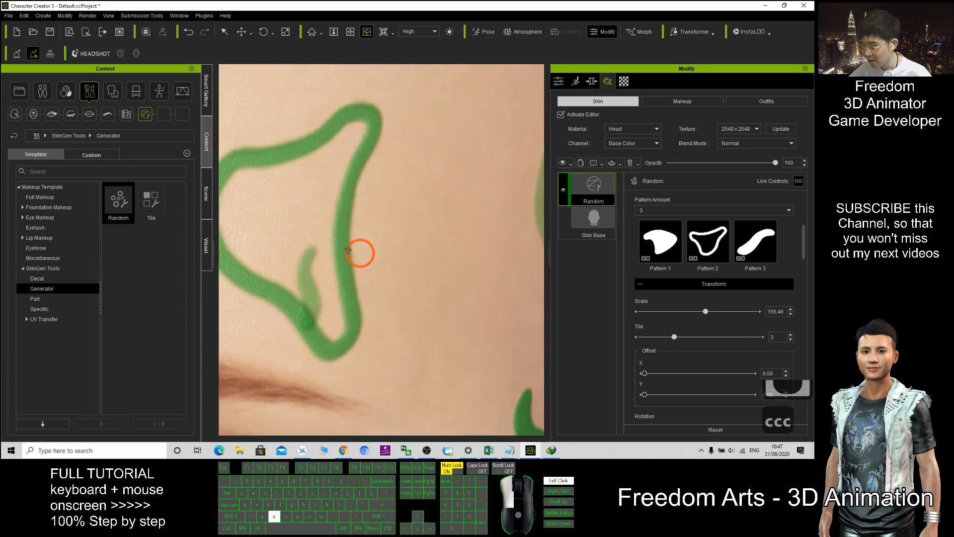
pyautogui.scroll(1, 307, 241)
pyautogui.scroll(-1, 307, 241)
pyautogui.scroll(-3, 307, 241)
pyautogui.scroll(1, 356, 251)
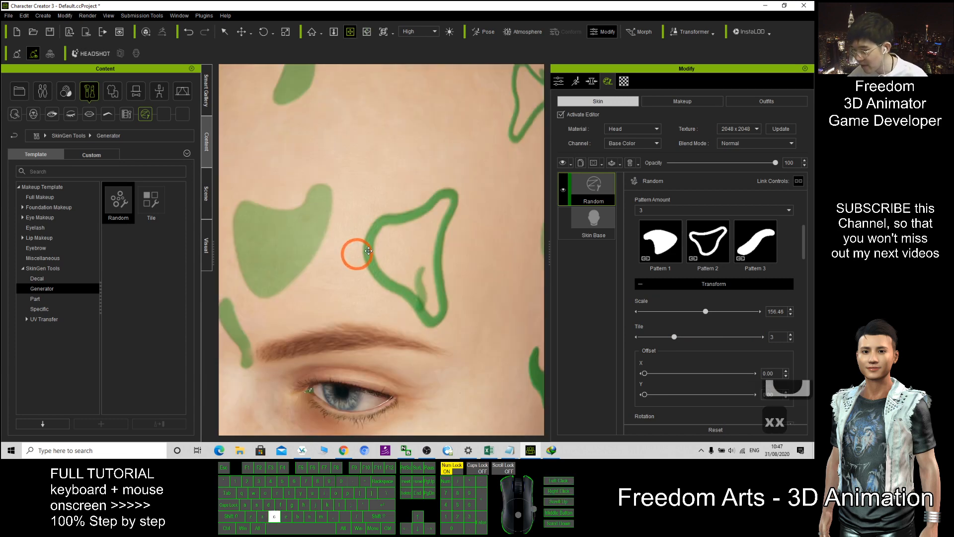
pyautogui.scroll(3, 420, 253)
# Review the Random layer's mask and general settings, and examine the outlined shape above the eyebrow from several angles.
pyautogui.scroll(20, 728, 293)
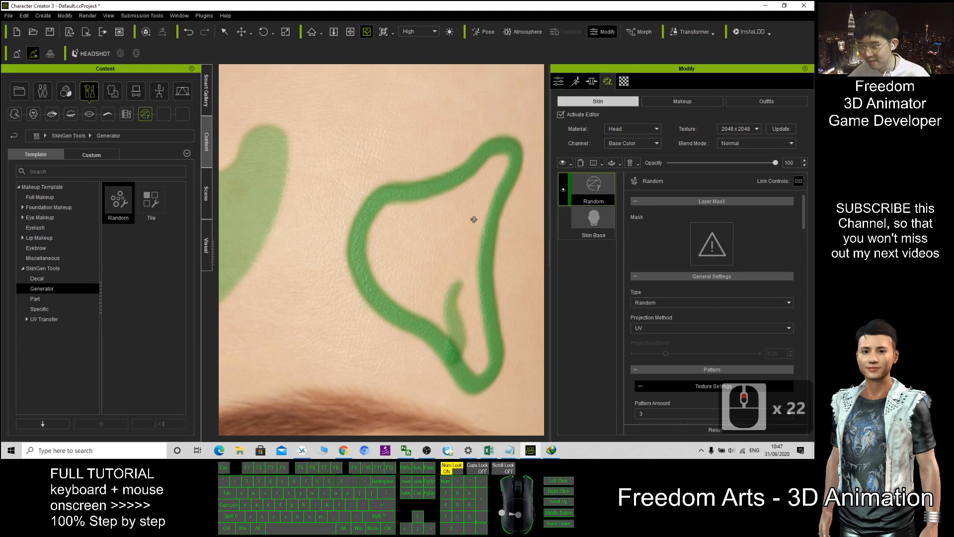
pyautogui.scroll(1, 407, 222)
pyautogui.scroll(-1, 402, 227)
pyautogui.press('c')
pyautogui.moveTo(398, 232); pyautogui.dragTo(337, 176)
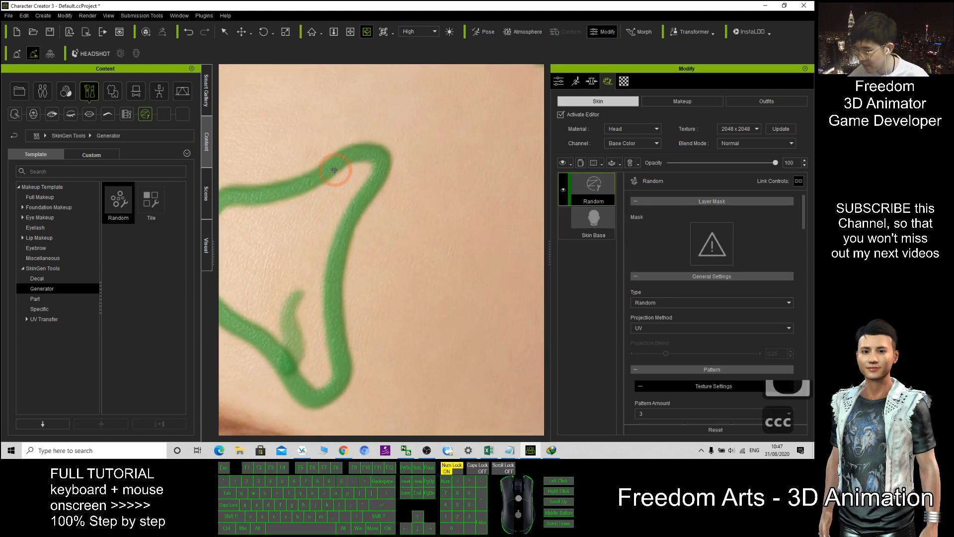
pyautogui.press('x')
pyautogui.moveTo(322, 291); pyautogui.dragTo(384, 197)
pyautogui.press('c')
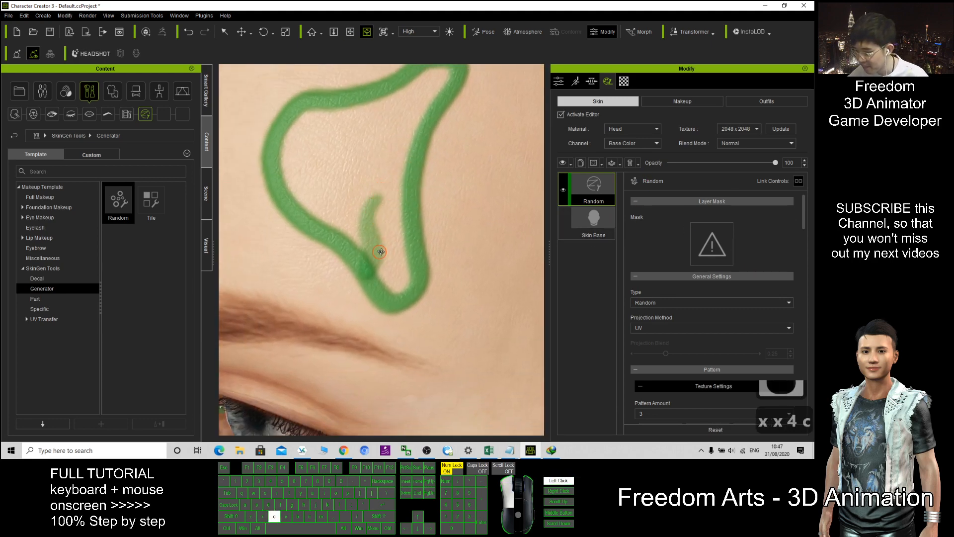
# Compare the Random layer's three pattern images with the shapes on the forehead, face and upper body.
pyautogui.moveTo(380, 252); pyautogui.dragTo(400, 258)
pyautogui.scroll(4, 694, 251)
pyautogui.scroll(4, 791, 221)
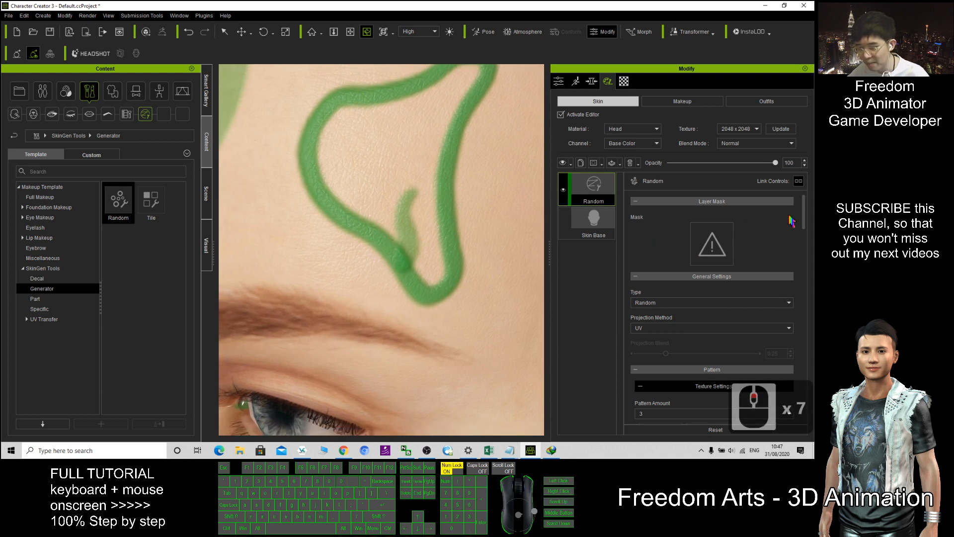
pyautogui.moveTo(806, 225)
pyautogui.mouseDown()
pyautogui.moveTo(808, 263)
pyautogui.moveTo(809, 240)
pyautogui.mouseUp()
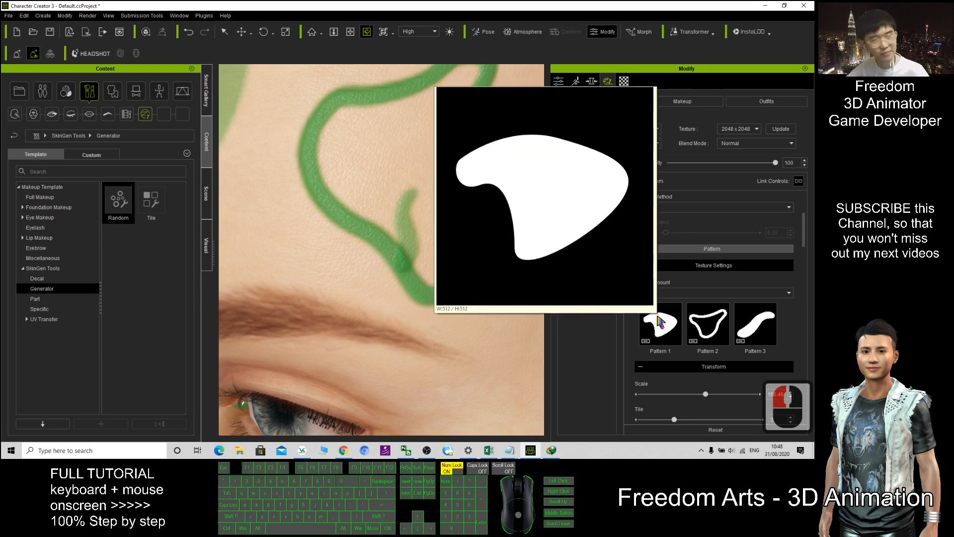
pyautogui.moveTo(667, 326)
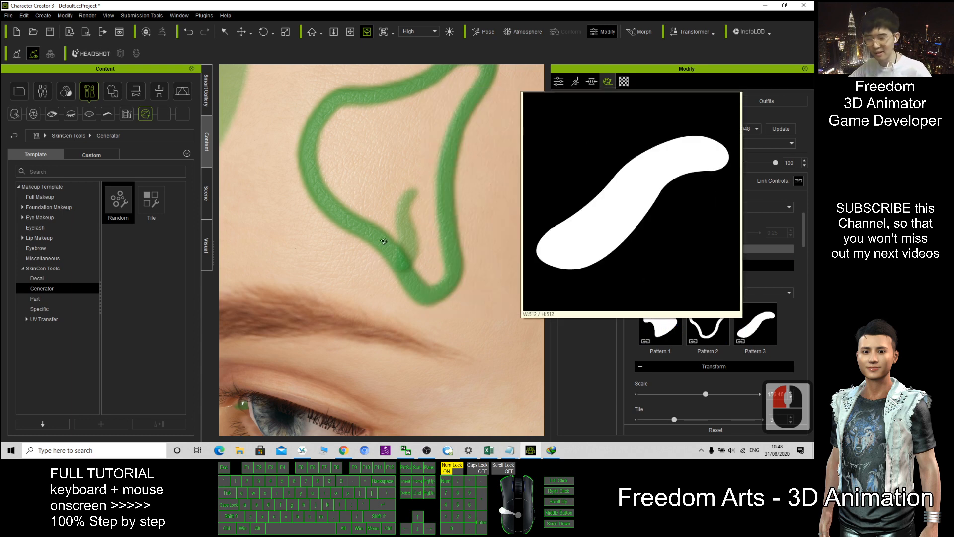
pyautogui.scroll(-3, 366, 235)
pyautogui.scroll(-3, 420, 284)
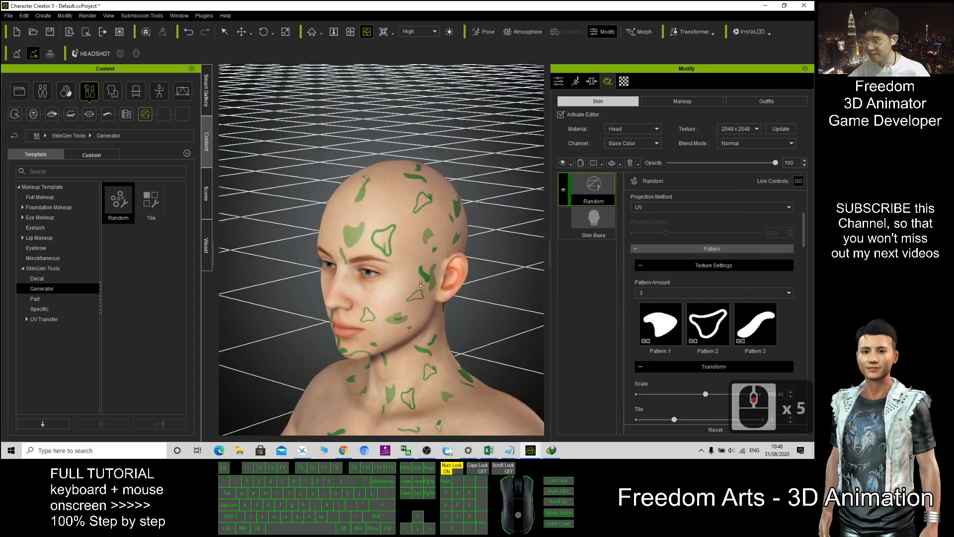
pyautogui.moveTo(420, 283); pyautogui.dragTo(358, 298)
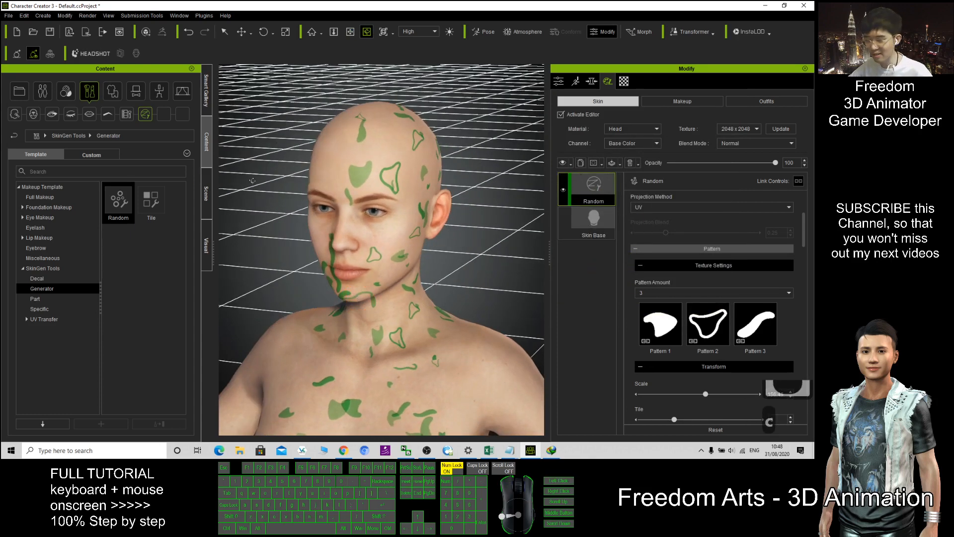
# Apply the Tile generator to the character as a linked SkinGen effect covering the Body, Arm and Leg materials as well.
pyautogui.moveTo(151, 201); pyautogui.dragTo(509, 236)
pyautogui.moveTo(167, 216); pyautogui.dragTo(397, 206)
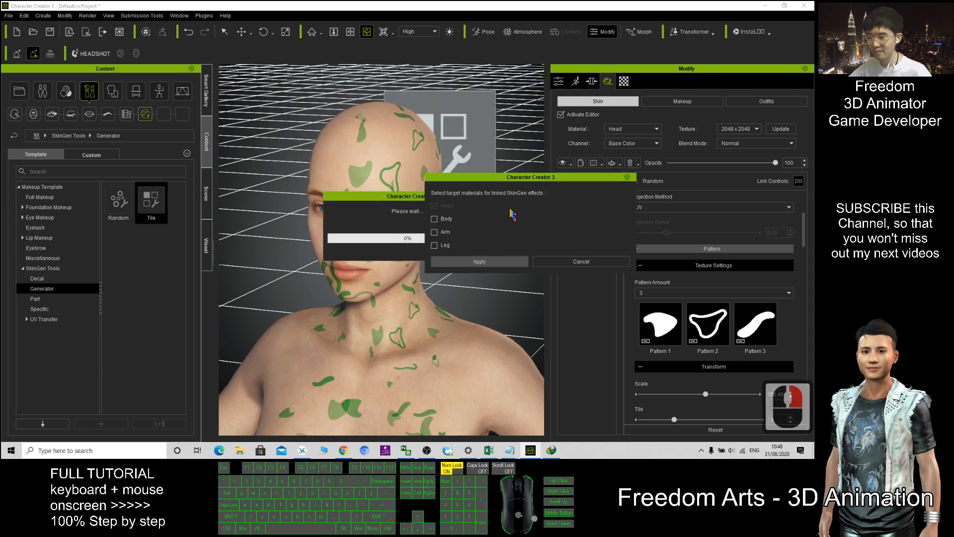
pyautogui.click(437, 219)
pyautogui.click(437, 232)
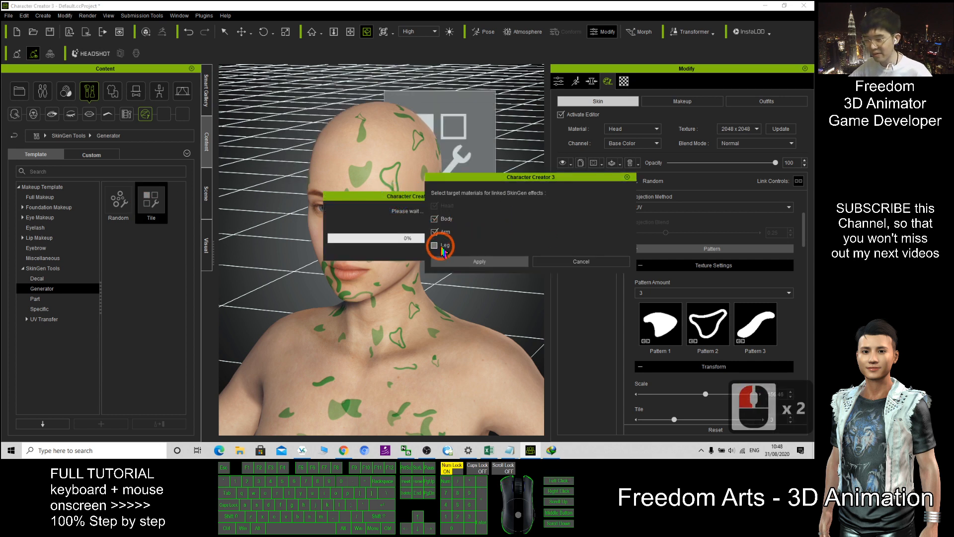
pyautogui.click(438, 245)
pyautogui.click(478, 260)
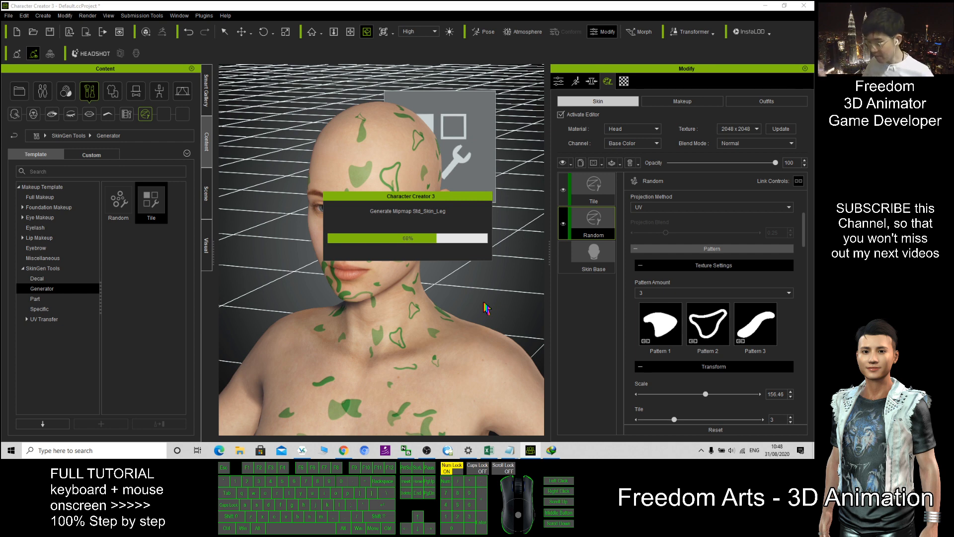
# Hide the Random layer and keep only the Tile layer visible on the character's skin.
pyautogui.scroll(-6, 435, 308)
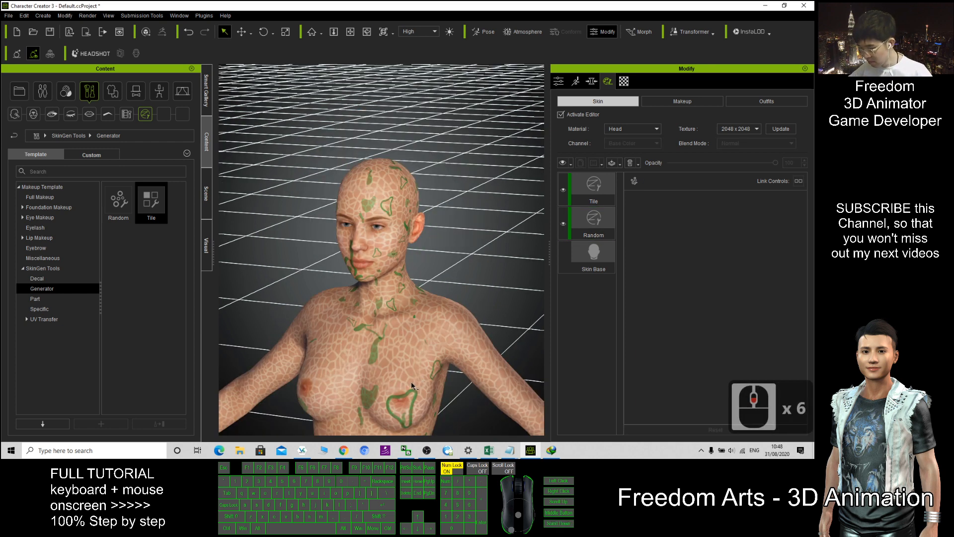
pyautogui.press('x')
pyautogui.moveTo(415, 374); pyautogui.dragTo(358, 248)
pyautogui.press('c')
pyautogui.press('c')
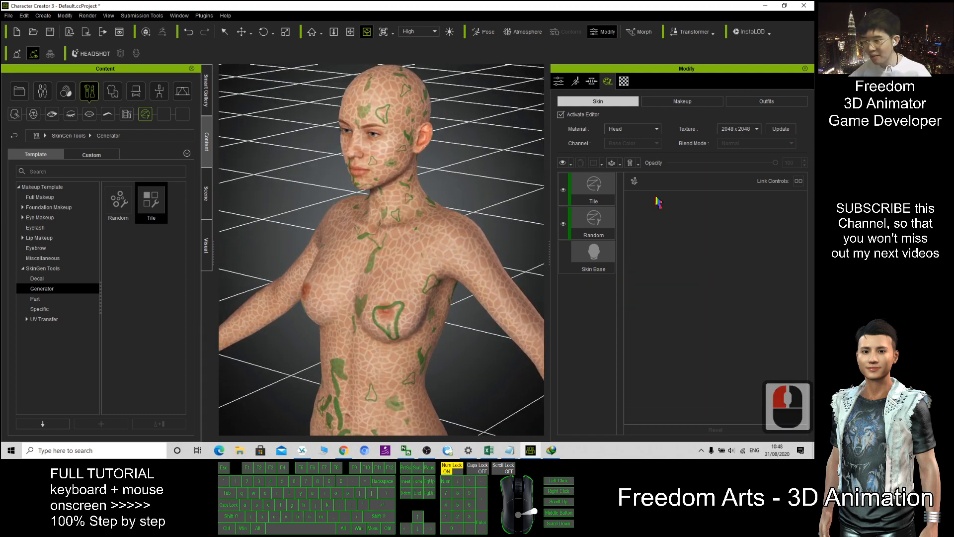
pyautogui.click(571, 201)
pyautogui.click(564, 191)
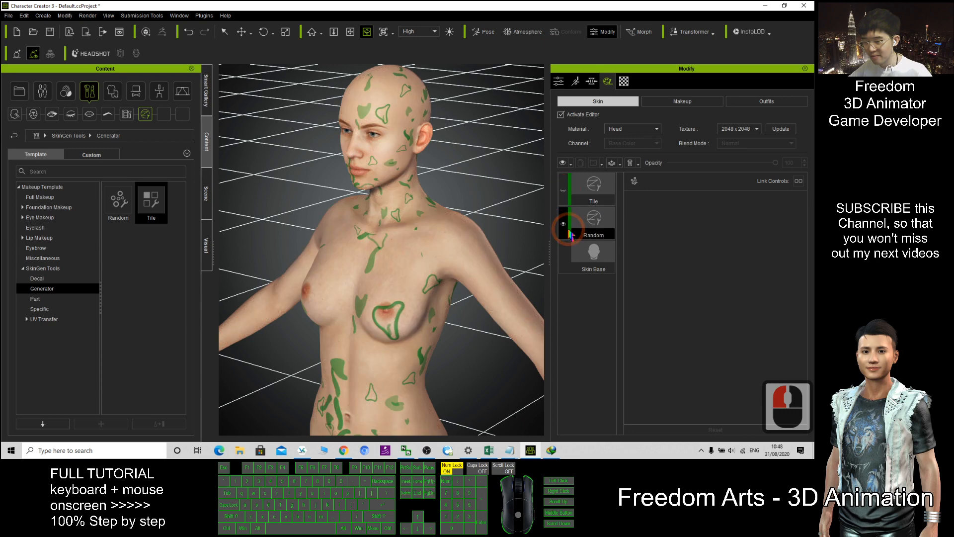
pyautogui.click(563, 224)
pyautogui.click(564, 189)
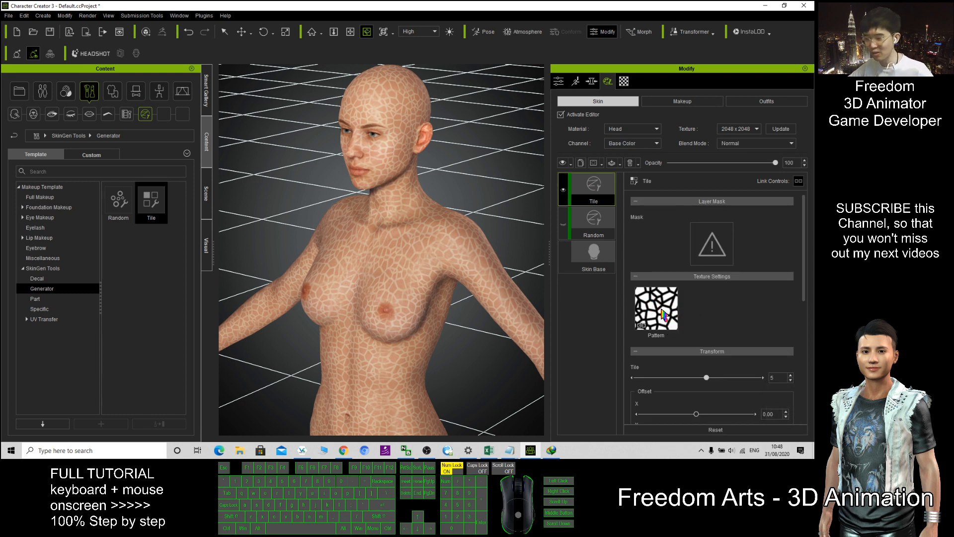
# Set the Tile layer's pattern tiling to 7 and inspect the finer pattern on the head.
pyautogui.moveTo(706, 378); pyautogui.dragTo(741, 378)
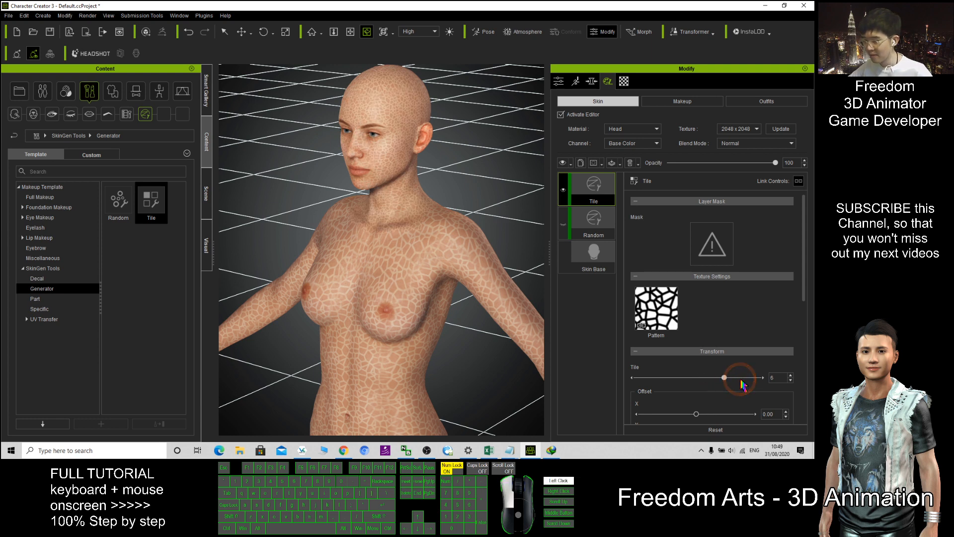
pyautogui.scroll(8, 469, 143)
pyautogui.scroll(2, 469, 142)
pyautogui.press('x')
pyautogui.moveTo(460, 166); pyautogui.dragTo(422, 358)
pyautogui.press('c')
pyautogui.moveTo(380, 232); pyautogui.dragTo(427, 256)
pyautogui.press('x')
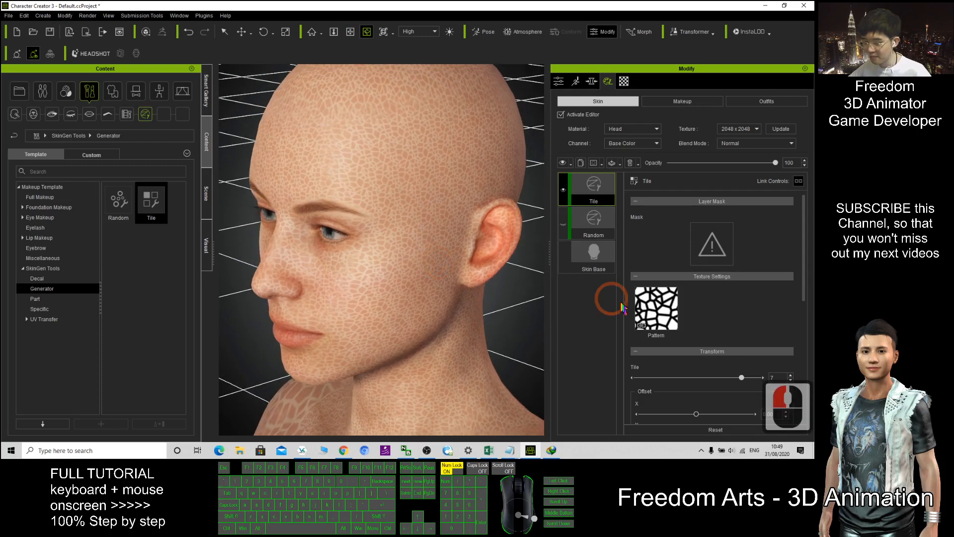
# Lower the Tile layer's pattern tiling to 3 and check the larger cells on the head.
pyautogui.moveTo(741, 377); pyautogui.dragTo(676, 385)
pyautogui.press('c')
pyautogui.moveTo(372, 302); pyautogui.dragTo(691, 300)
pyautogui.scroll(-6, 381, 268)
pyautogui.press('c')
pyautogui.moveTo(391, 234); pyautogui.dragTo(144, 256)
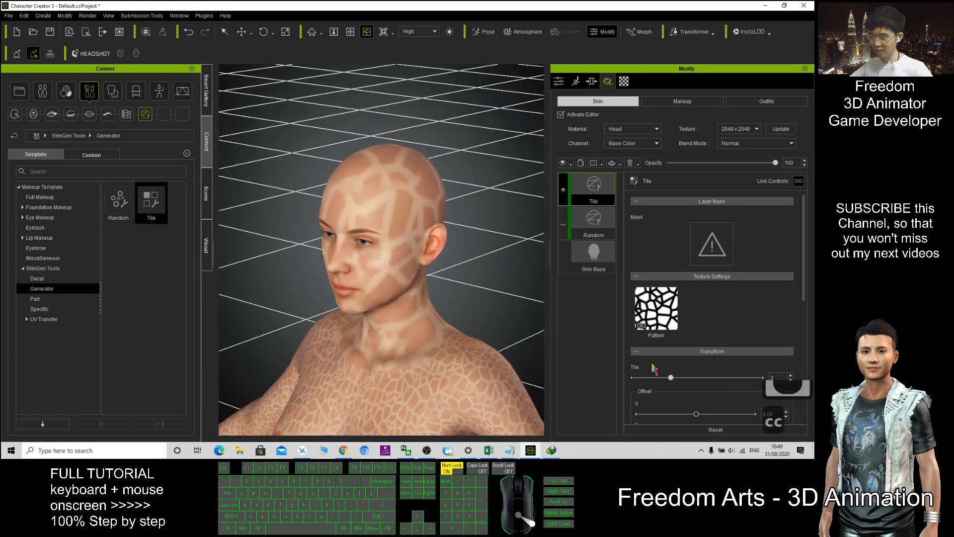
# Set the pattern's tiling to 5, its offset to X 0.10 and Y -0.01, and its rotation to 0.25.
pyautogui.moveTo(672, 381); pyautogui.dragTo(706, 378)
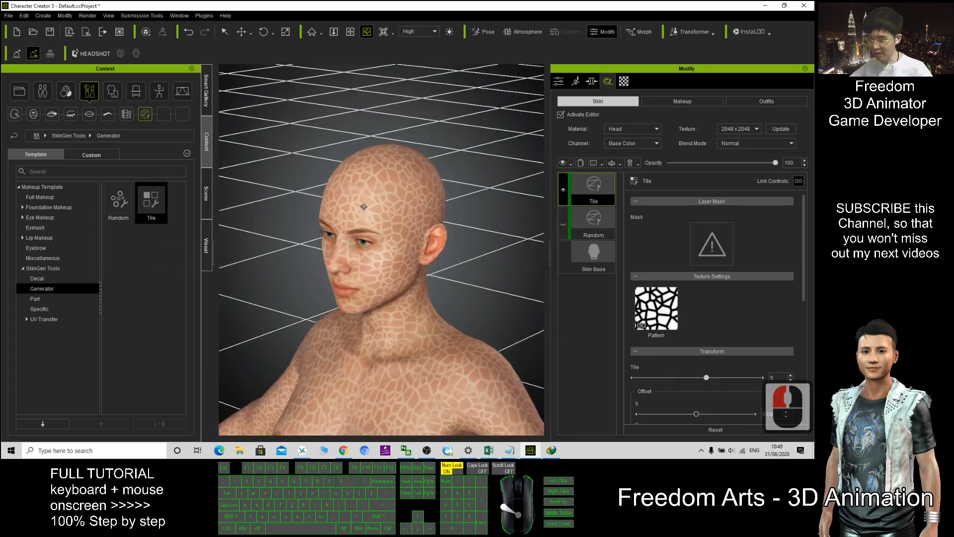
pyautogui.scroll(-5, 709, 314)
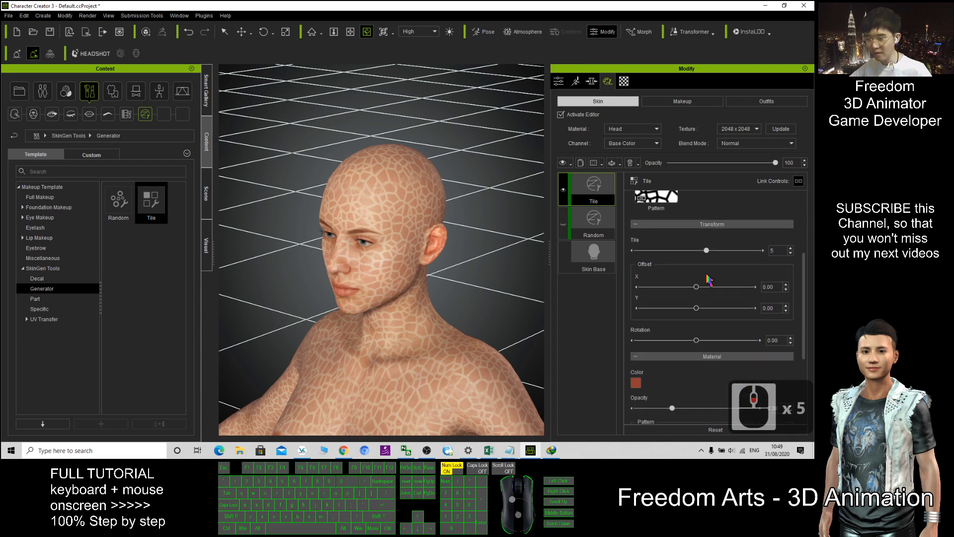
pyautogui.moveTo(696, 287)
pyautogui.mouseDown()
pyautogui.moveTo(744, 292)
pyautogui.moveTo(701, 287)
pyautogui.mouseUp()
pyautogui.moveTo(697, 309); pyautogui.dragTo(713, 342)
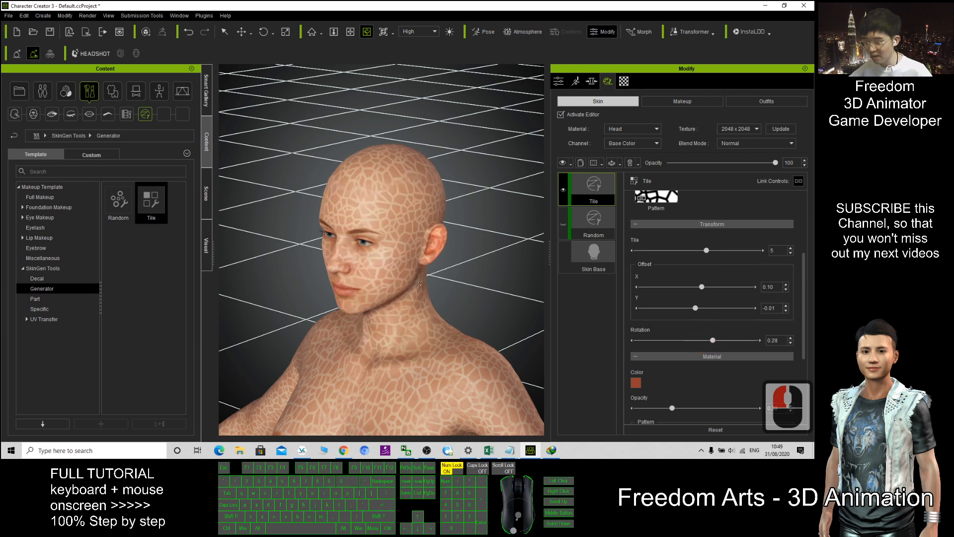
# Change the tile pattern's material color to a saturated blue.
pyautogui.press('c')
pyautogui.moveTo(404, 337); pyautogui.dragTo(382, 287)
pyautogui.scroll(-2, 385, 318)
pyautogui.press('x')
pyautogui.scroll(-3, 698, 300)
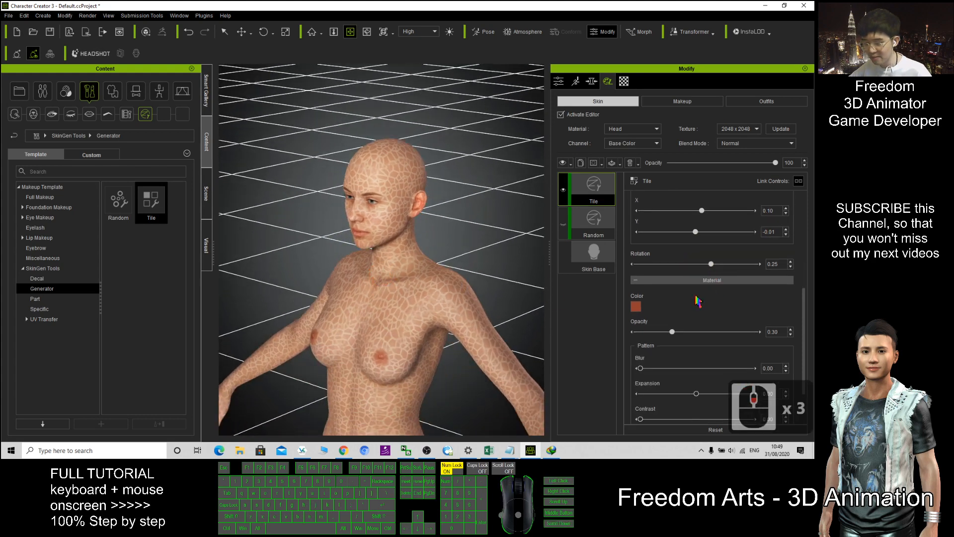
pyautogui.click(636, 307)
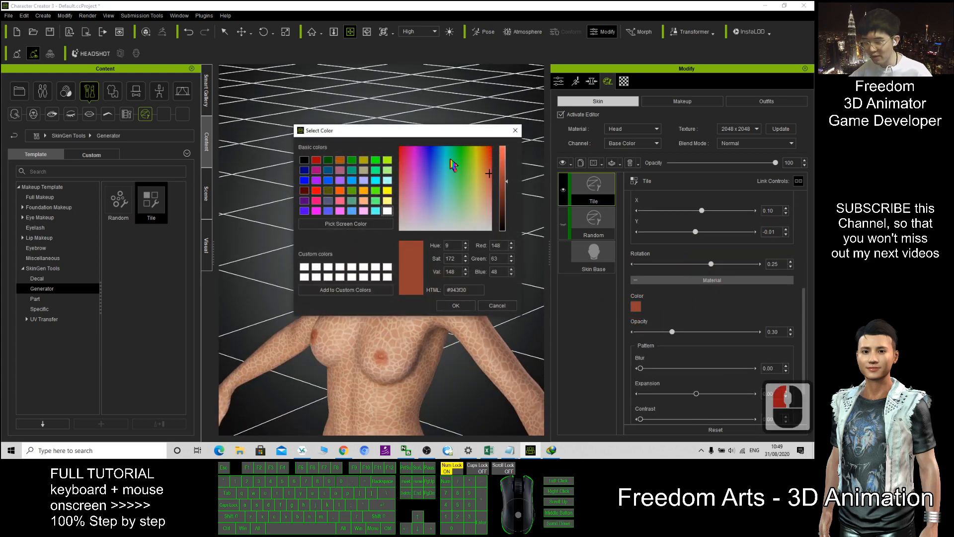
pyautogui.click(430, 149)
pyautogui.click(450, 306)
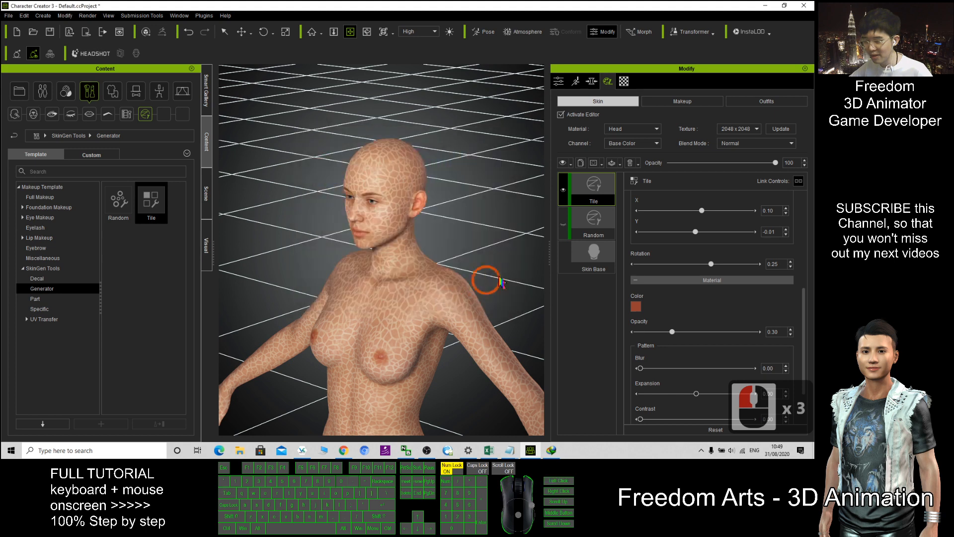
# Inspect the recolored pattern on the head up close and set its expansion to 1.00.
pyautogui.scroll(17, 439, 201)
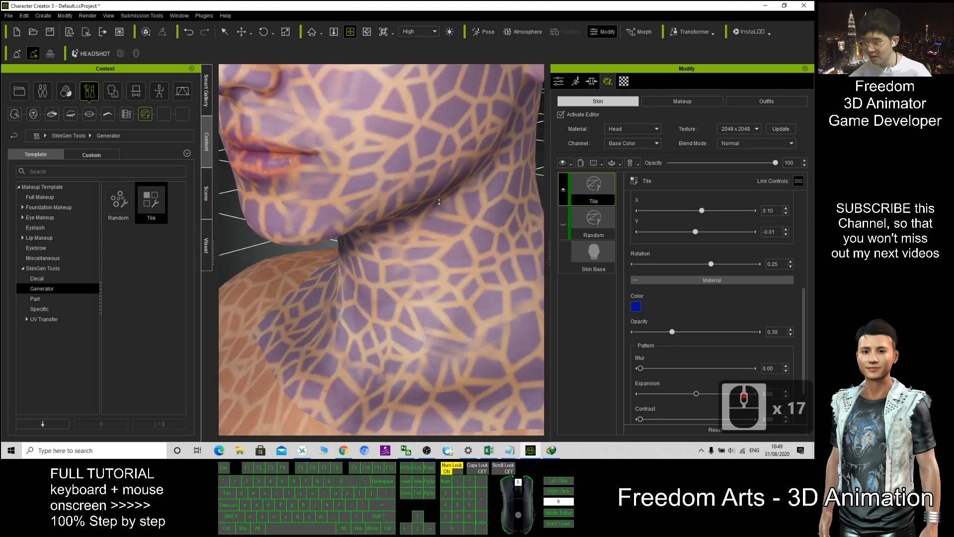
pyautogui.scroll(10, 439, 201)
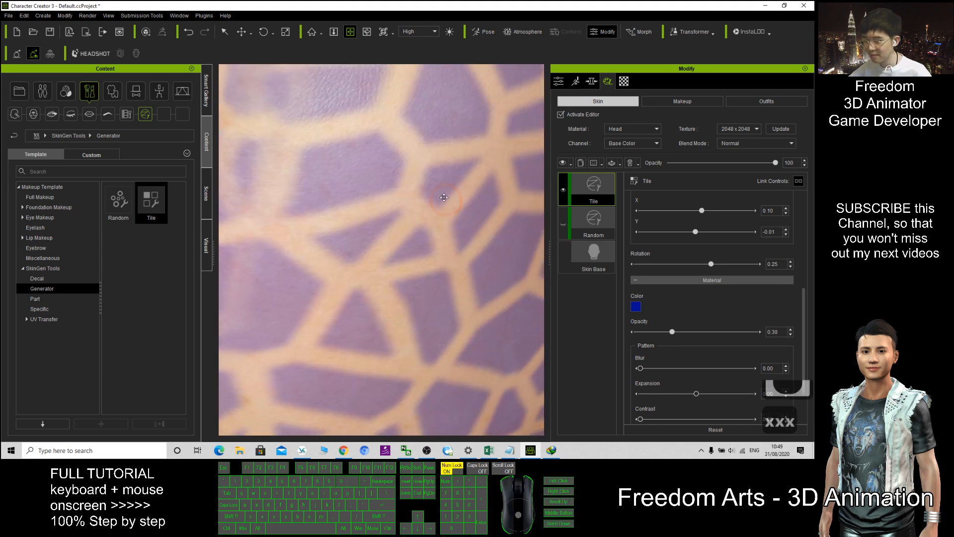
pyautogui.press('x')
pyautogui.moveTo(444, 197); pyautogui.dragTo(534, 318)
pyautogui.scroll(-10, 425, 300)
pyautogui.press('c')
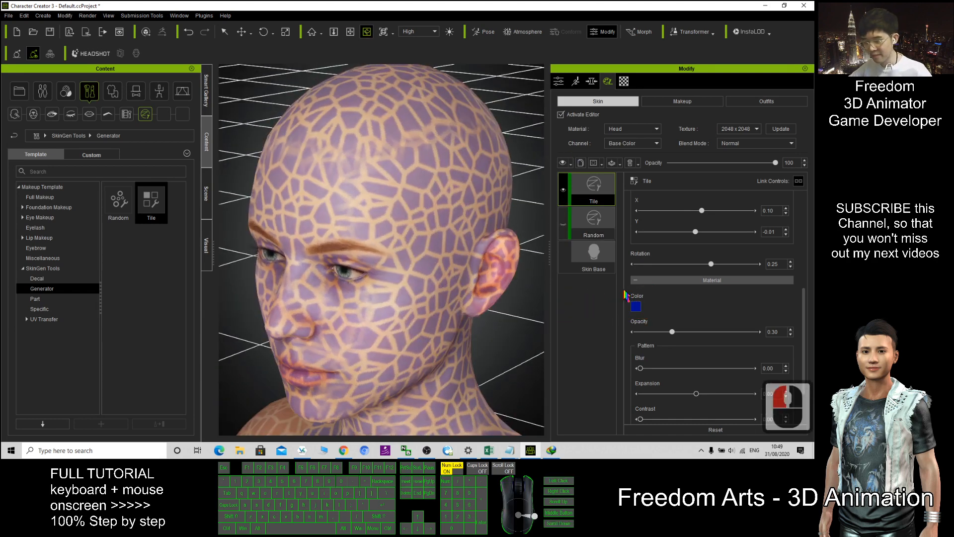
pyautogui.scroll(-5, 681, 326)
pyautogui.moveTo(696, 338); pyautogui.dragTo(795, 346)
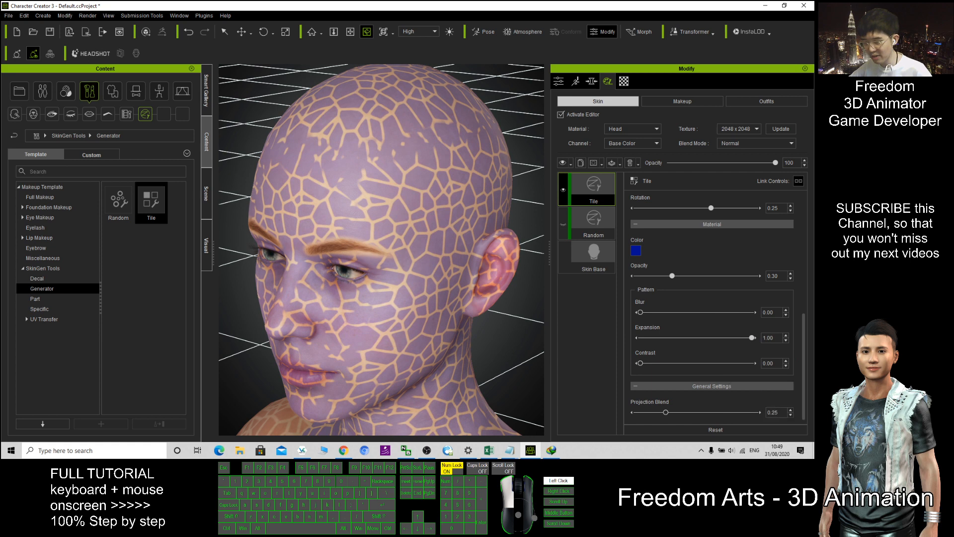
# Set the tile pattern's expansion to -0.72 so the colored cells shrink.
pyautogui.scroll(-5, 476, 211)
pyautogui.scroll(-3, 476, 211)
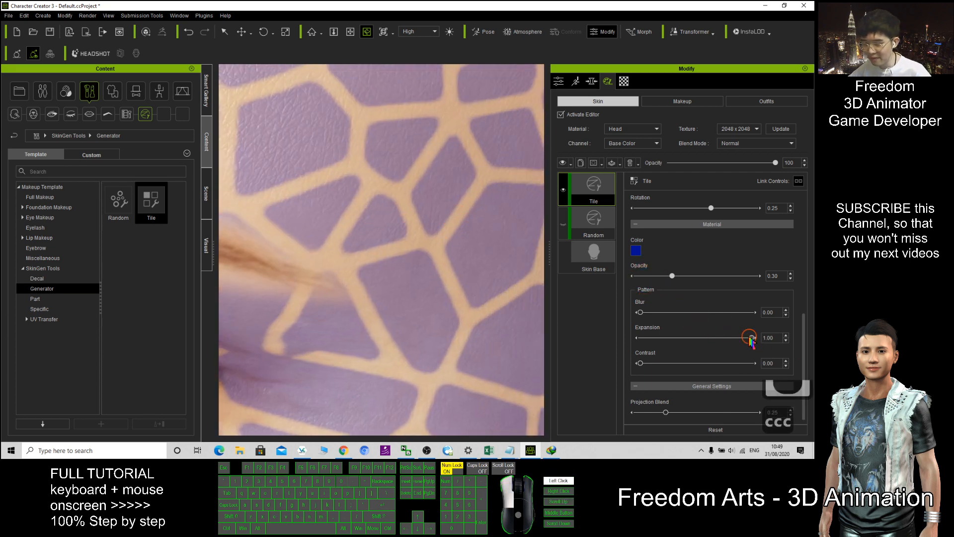
pyautogui.moveTo(752, 337); pyautogui.dragTo(645, 342)
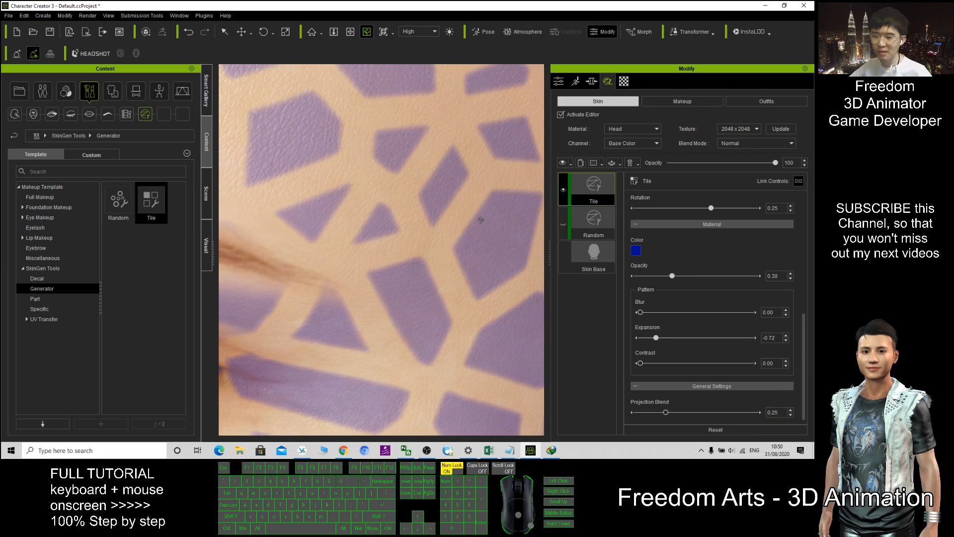
# Raise the tile pattern's contrast to 1.00 and inspect the cell edges on the face up close.
pyautogui.scroll(-4, 393, 207)
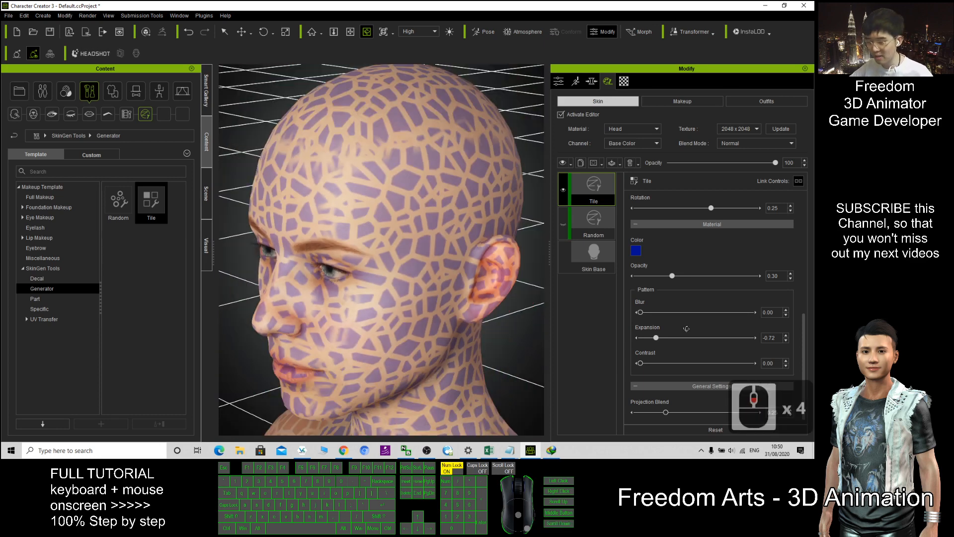
pyautogui.moveTo(642, 366); pyautogui.dragTo(712, 370)
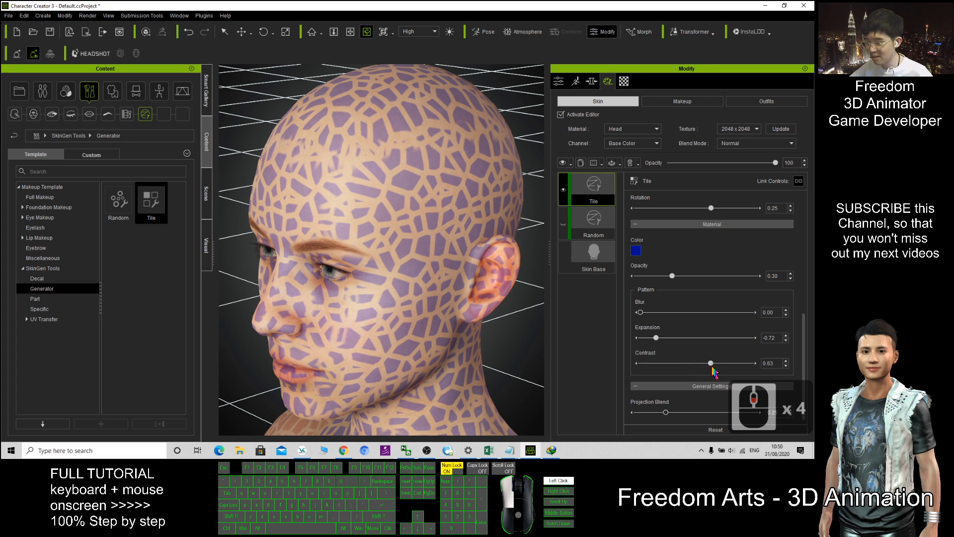
pyautogui.scroll(2, 761, 370)
pyautogui.scroll(2, 442, 204)
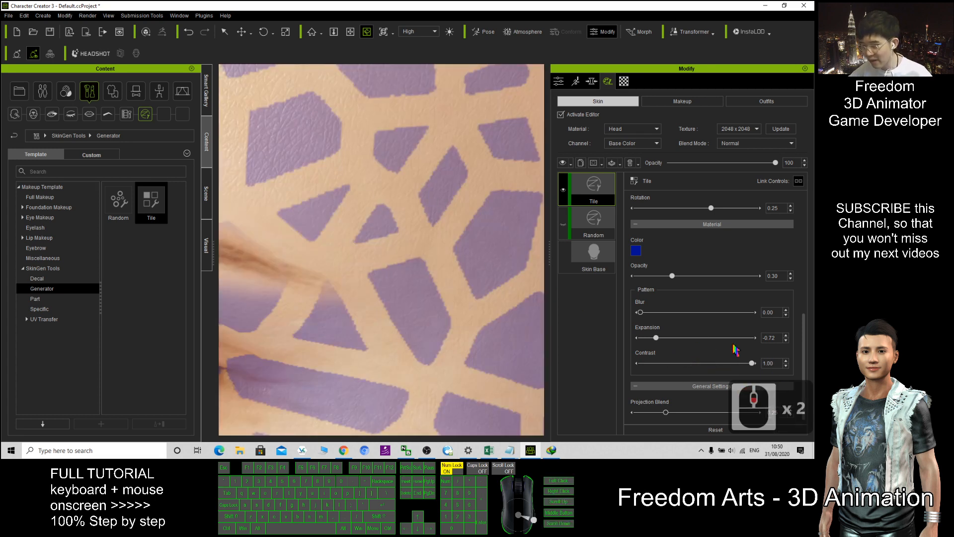
# Set the tile pattern's contrast to 0.39 and view the result around the head and neck.
pyautogui.moveTo(752, 367); pyautogui.dragTo(690, 366)
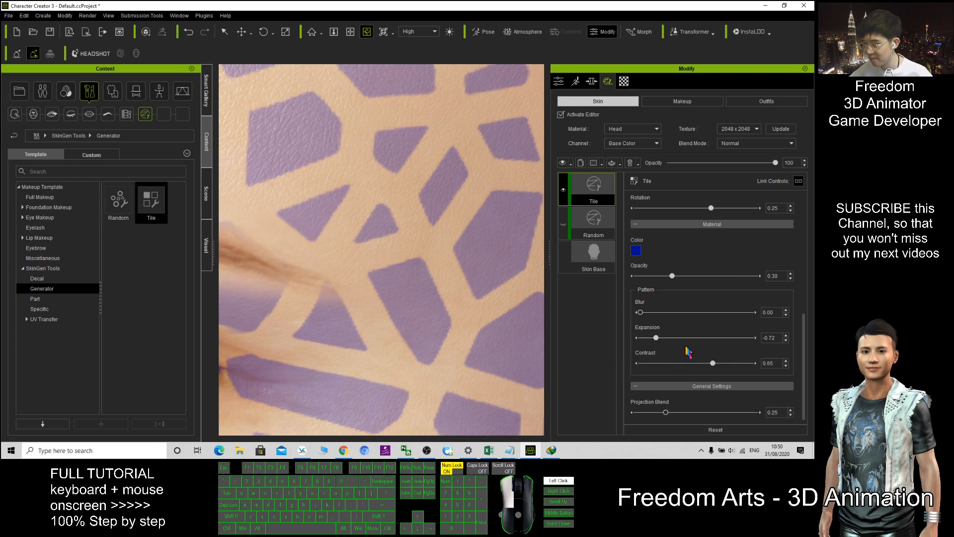
pyautogui.scroll(-7, 356, 299)
pyautogui.press('c')
pyautogui.moveTo(356, 298); pyautogui.dragTo(429, 203)
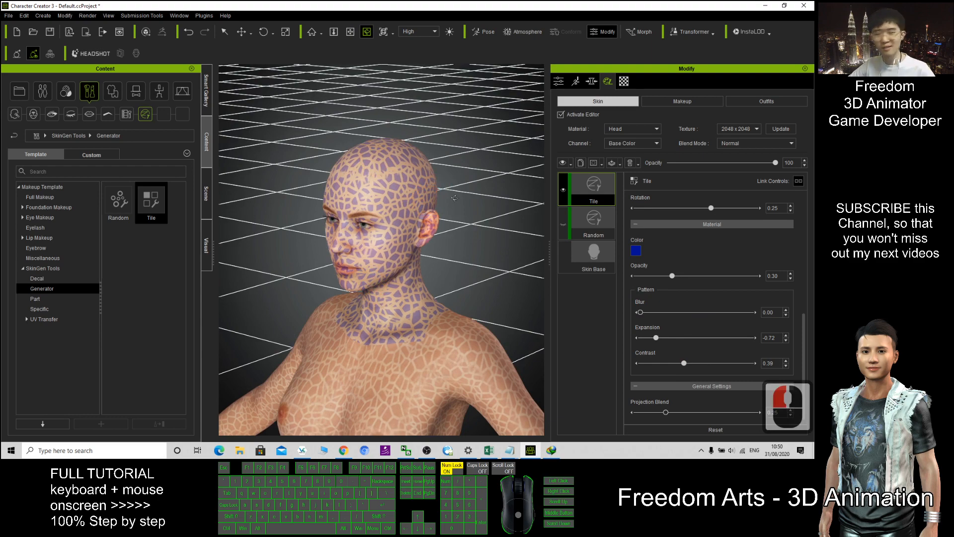
pyautogui.press('c')
pyautogui.moveTo(281, 268); pyautogui.dragTo(302, 262)
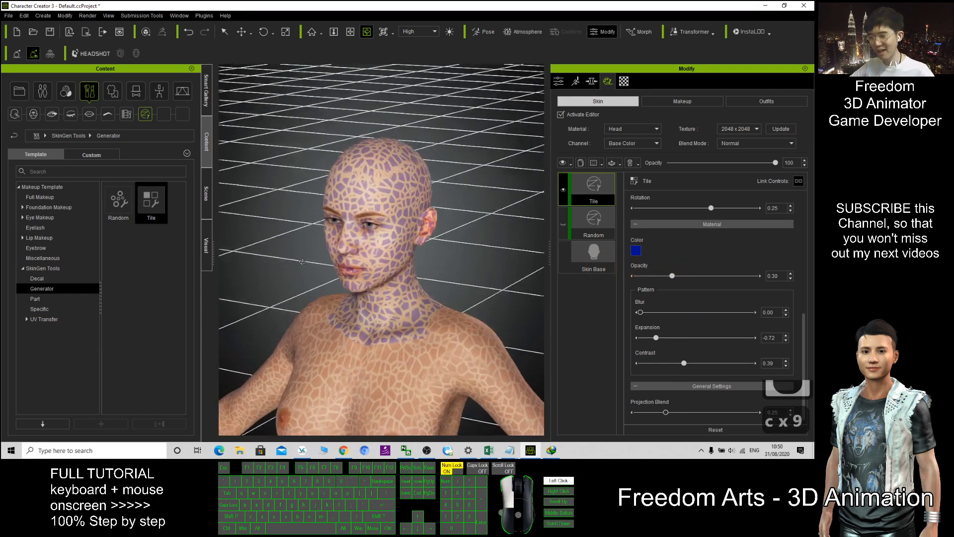
pyautogui.scroll(6, 458, 201)
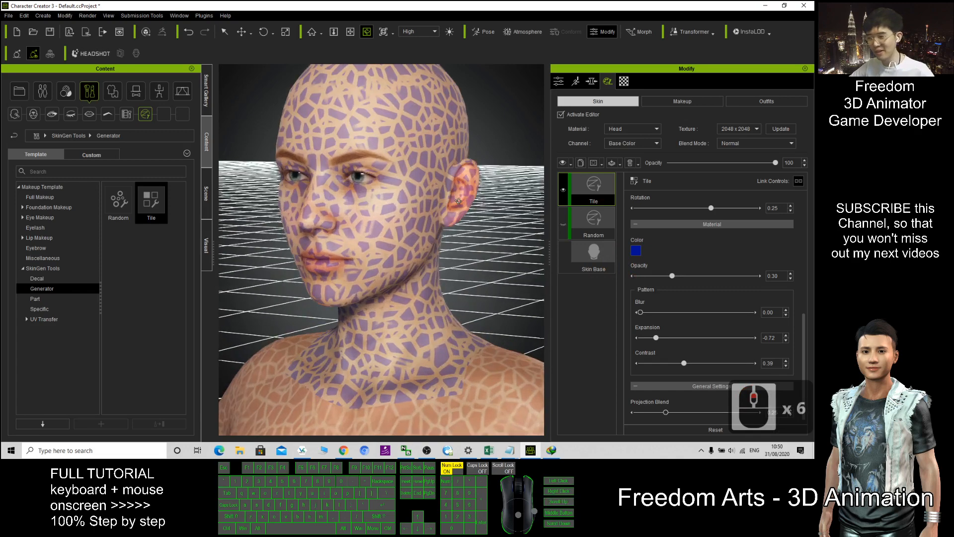
pyautogui.moveTo(457, 200); pyautogui.dragTo(428, 235)
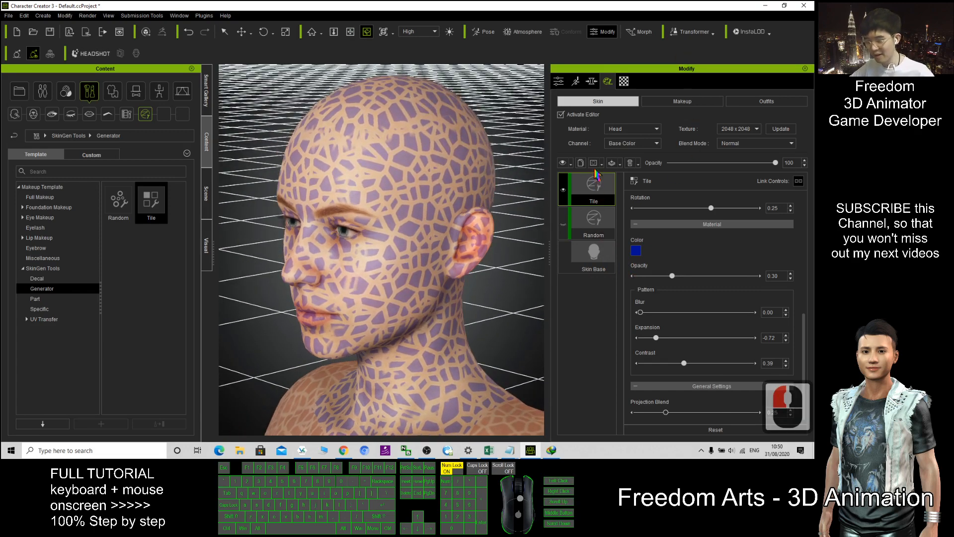
# Delete the Tile and Random layers from the head's skin, leaving only Skin Base.
pyautogui.rightClick(592, 190)
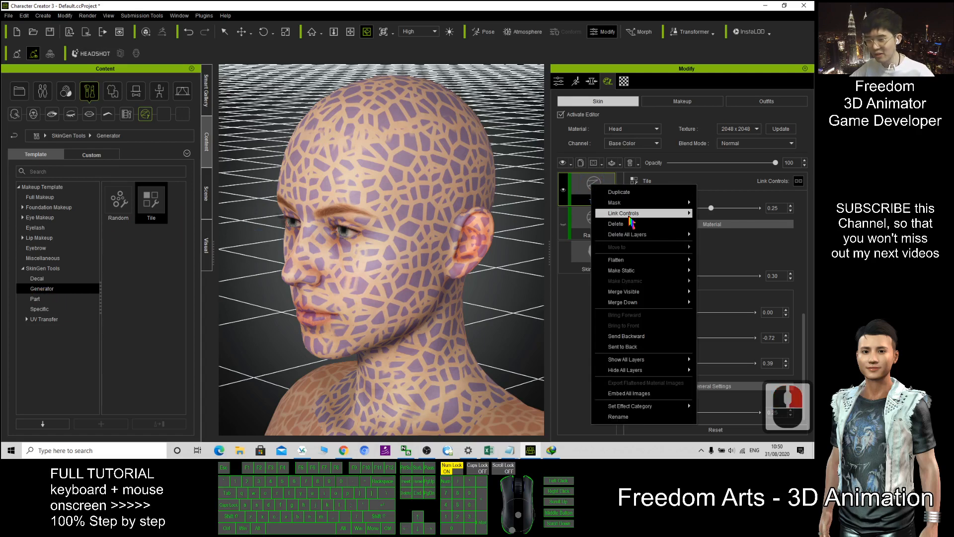
pyautogui.click(615, 223)
pyautogui.rightClick(592, 190)
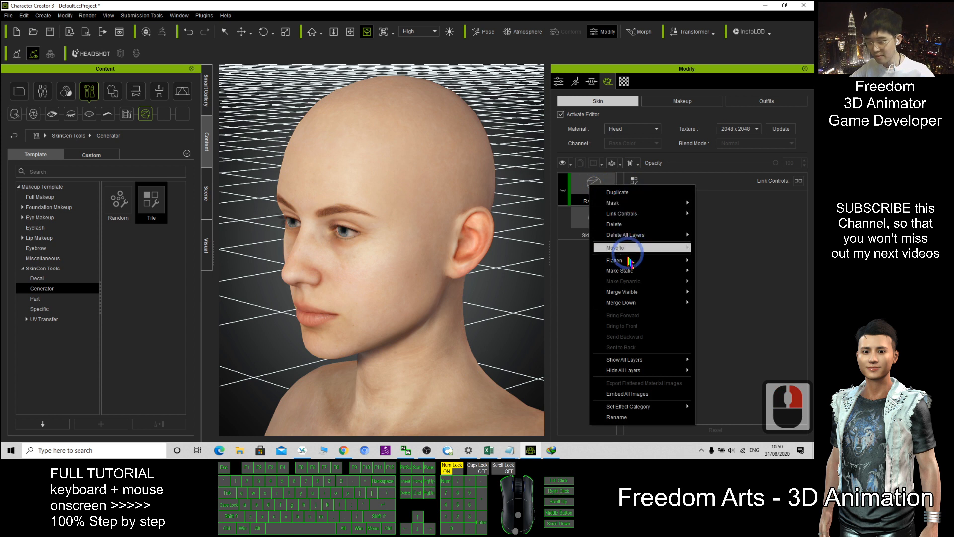
pyautogui.click(625, 227)
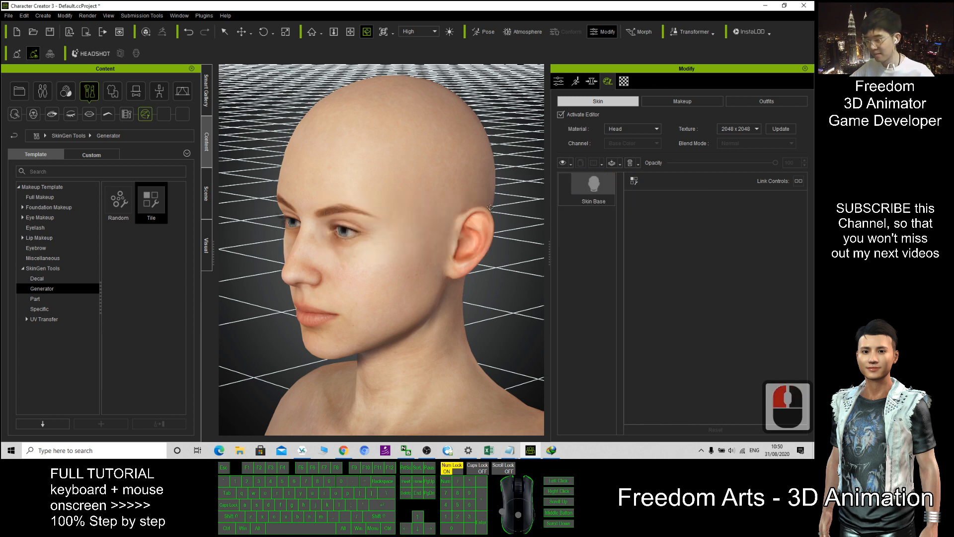
# Apply the Mirror RTS effect from the SkinGen Part tools to the head, linking it to the Body, Arm and Leg materials.
pyautogui.click(34, 299)
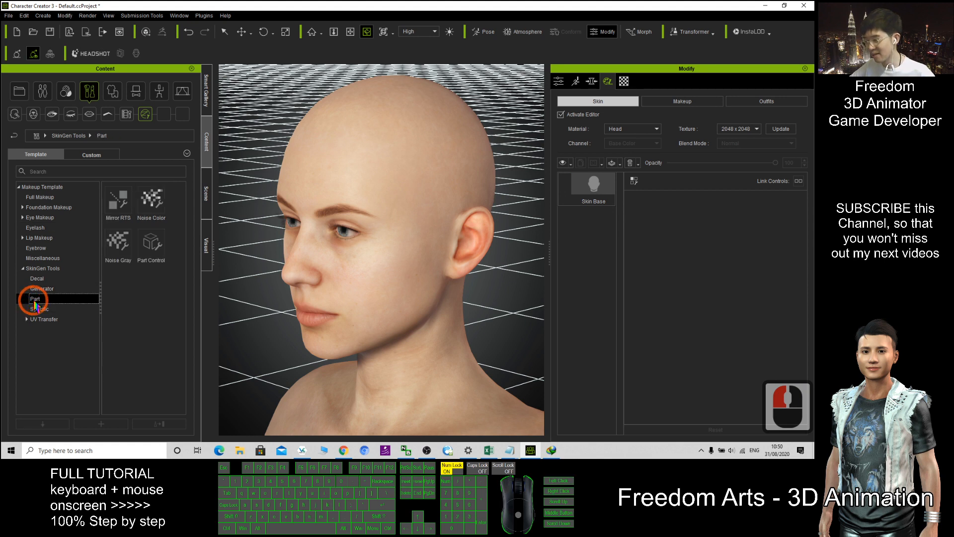
pyautogui.moveTo(115, 213); pyautogui.dragTo(392, 198)
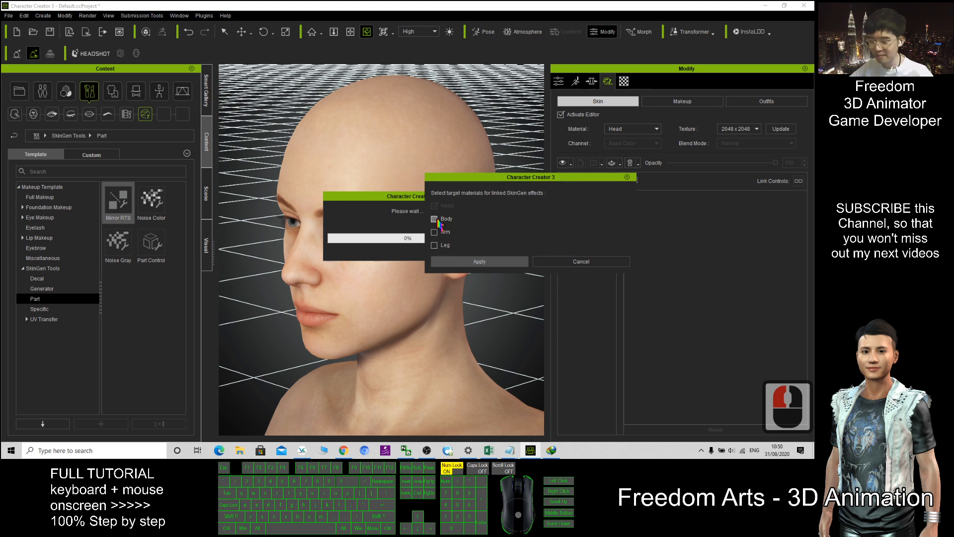
pyautogui.click(433, 219)
pyautogui.click(434, 232)
pyautogui.click(434, 245)
pyautogui.click(507, 262)
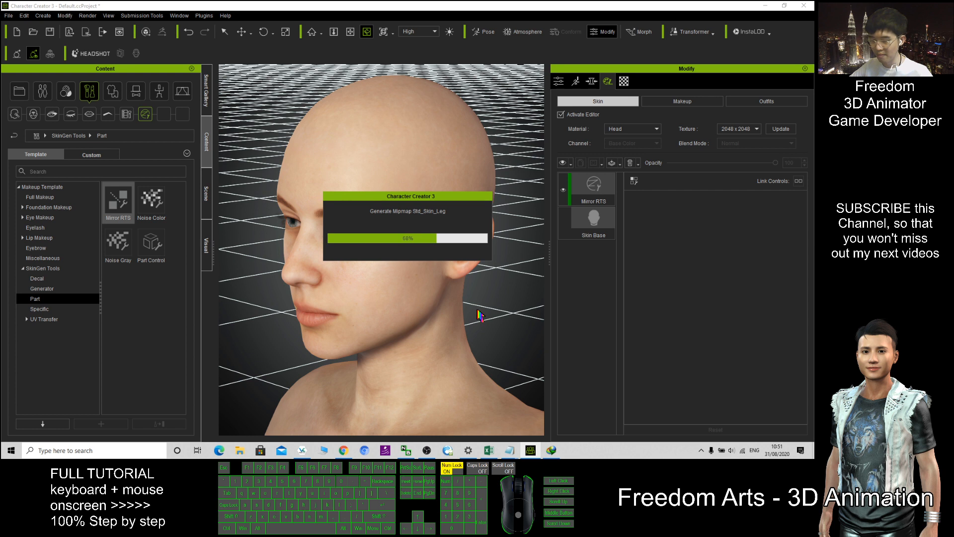
pyautogui.doubleClick(438, 316)
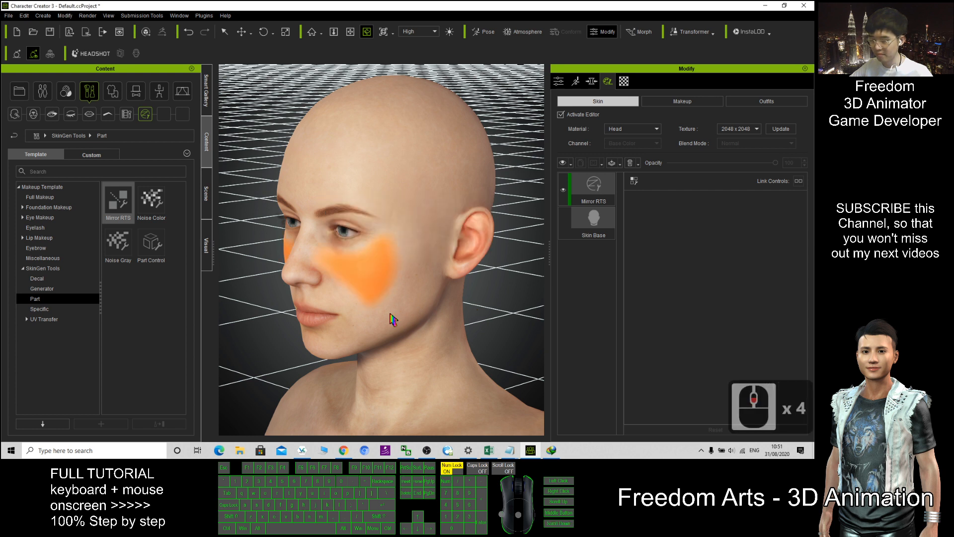
pyautogui.moveTo(276, 342)
pyautogui.mouseDown()
pyautogui.moveTo(268, 345)
pyautogui.moveTo(349, 348)
pyautogui.moveTo(281, 356)
pyautogui.moveTo(297, 334)
pyautogui.mouseUp()
pyautogui.press('c')
pyautogui.scroll(-9, 292, 359)
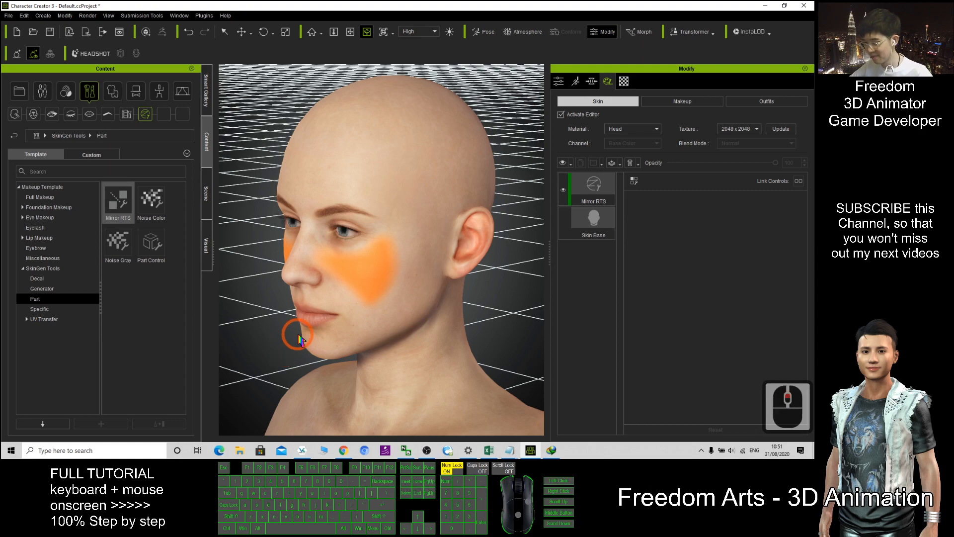
# Examine the Mirror RTS patches across the face, torso and legs from several angles.
pyautogui.scroll(6, 318, 313)
pyautogui.scroll(-9, 486, 294)
pyautogui.moveTo(485, 291); pyautogui.dragTo(451, 289)
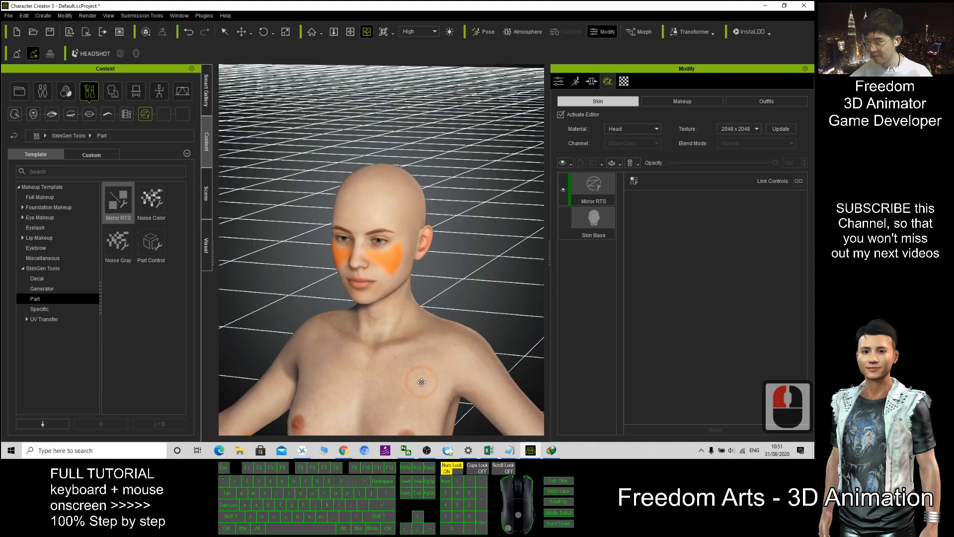
pyautogui.press('x')
pyautogui.moveTo(421, 381); pyautogui.dragTo(440, 271)
pyautogui.scroll(-6, 437, 298)
pyautogui.scroll(-12, 437, 298)
pyautogui.press('x')
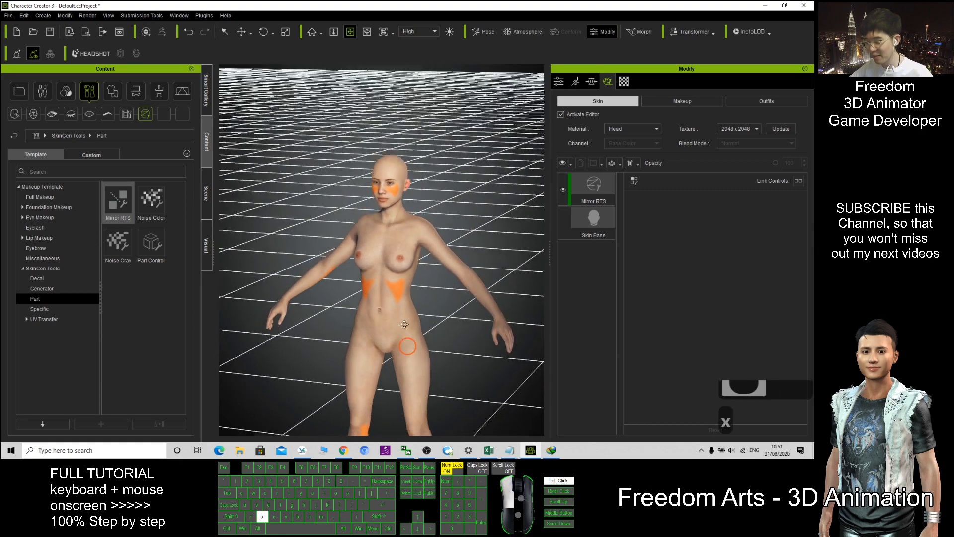
pyautogui.press('c')
pyautogui.moveTo(403, 324); pyautogui.dragTo(323, 333)
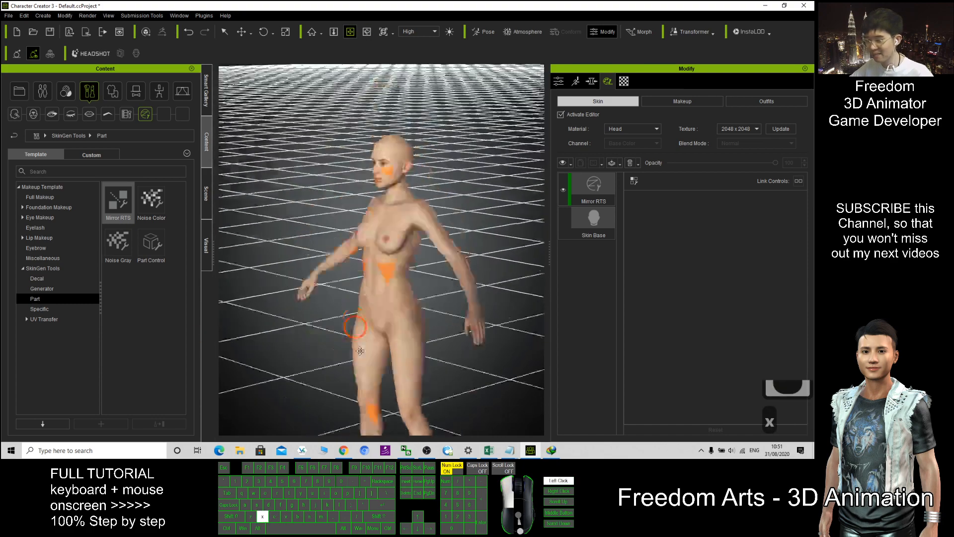
pyautogui.scroll(17, 358, 330)
pyautogui.moveTo(440, 378); pyautogui.dragTo(413, 288)
pyautogui.press('c')
pyautogui.scroll(4, 450, 300)
pyautogui.scroll(1, 450, 300)
pyautogui.press('x')
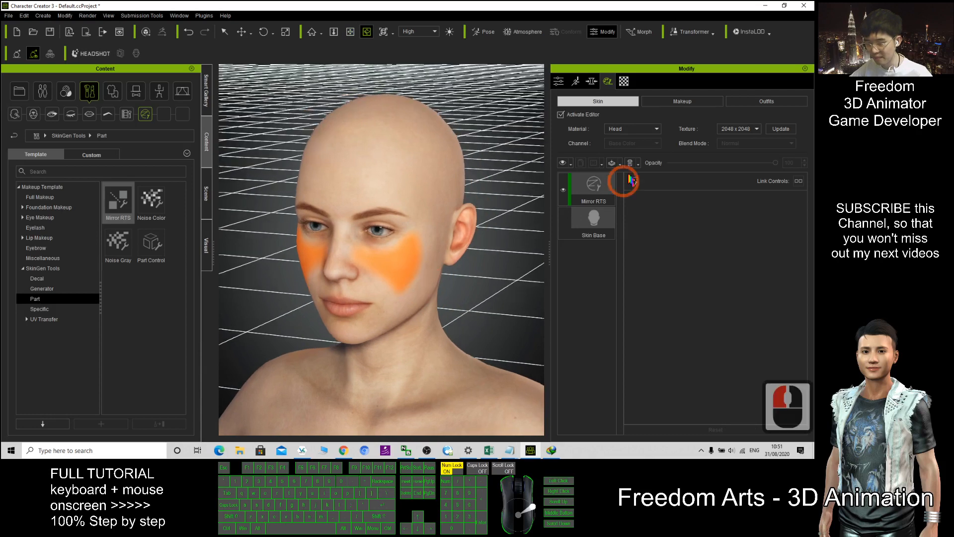
# Recolor the Mirror RTS layer to turquoise (RGB 33, 255, 170), with brightness at -0.12 and hue at 0.02.
pyautogui.doubleClick(601, 186)
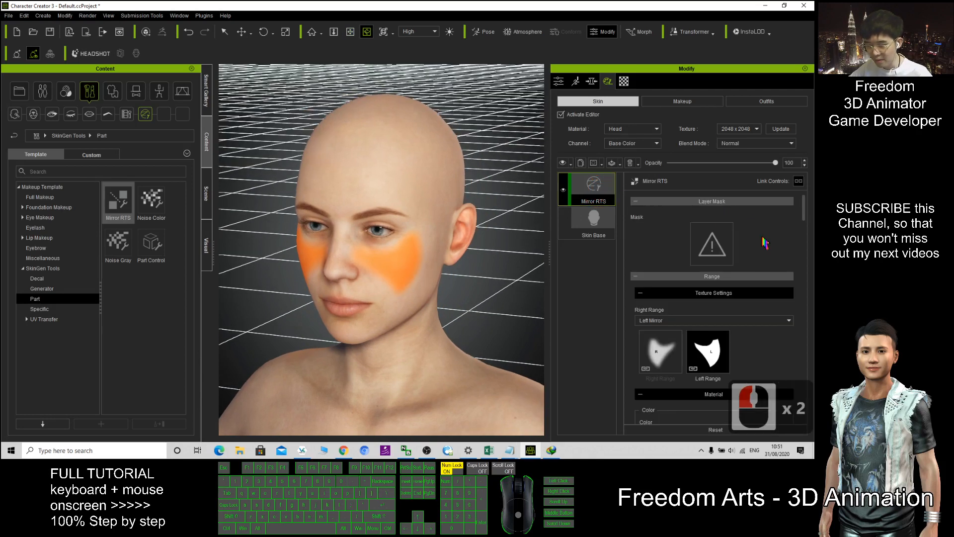
pyautogui.scroll(-5, 741, 307)
pyautogui.click(644, 307)
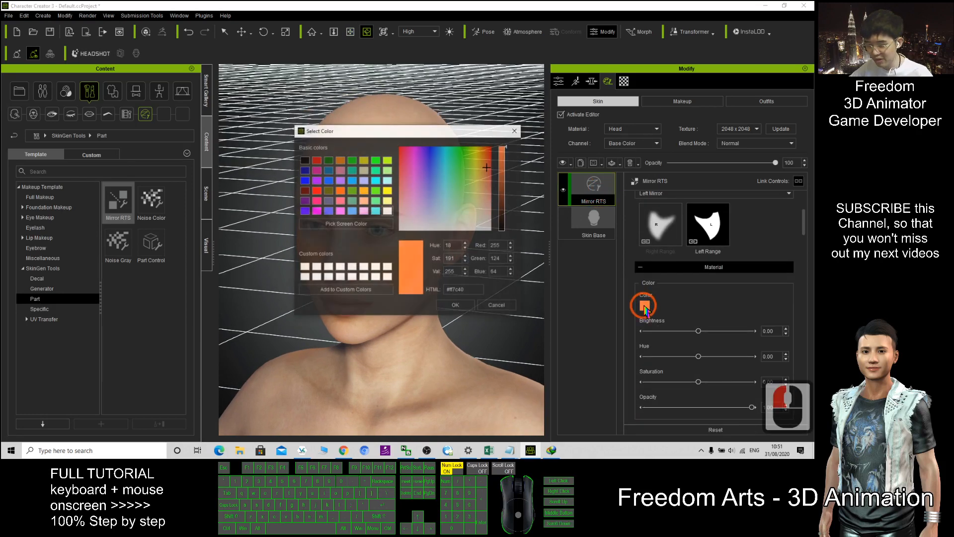
pyautogui.moveTo(426, 174); pyautogui.dragTo(451, 157)
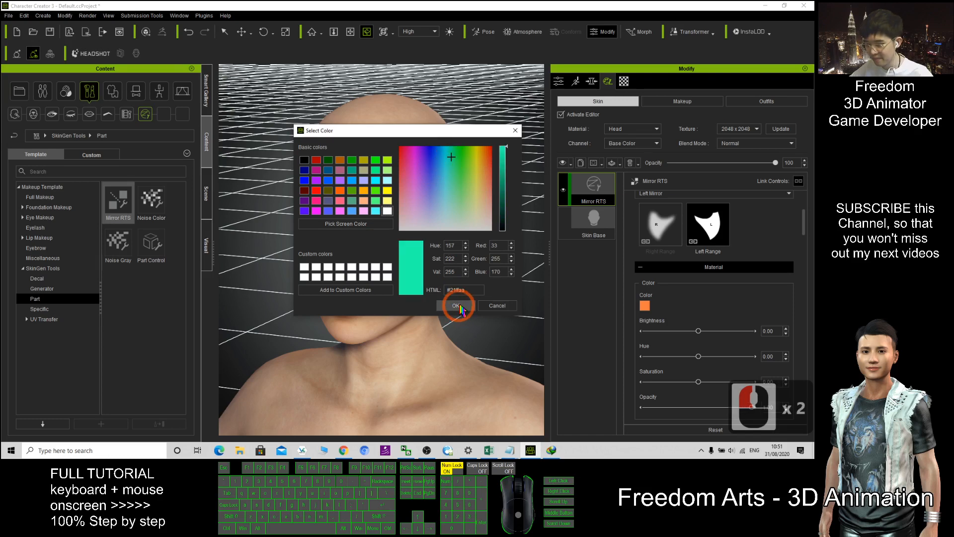
pyautogui.click(456, 305)
pyautogui.press('c')
pyautogui.moveTo(506, 295); pyautogui.dragTo(611, 326)
pyautogui.moveTo(700, 360); pyautogui.dragTo(691, 332)
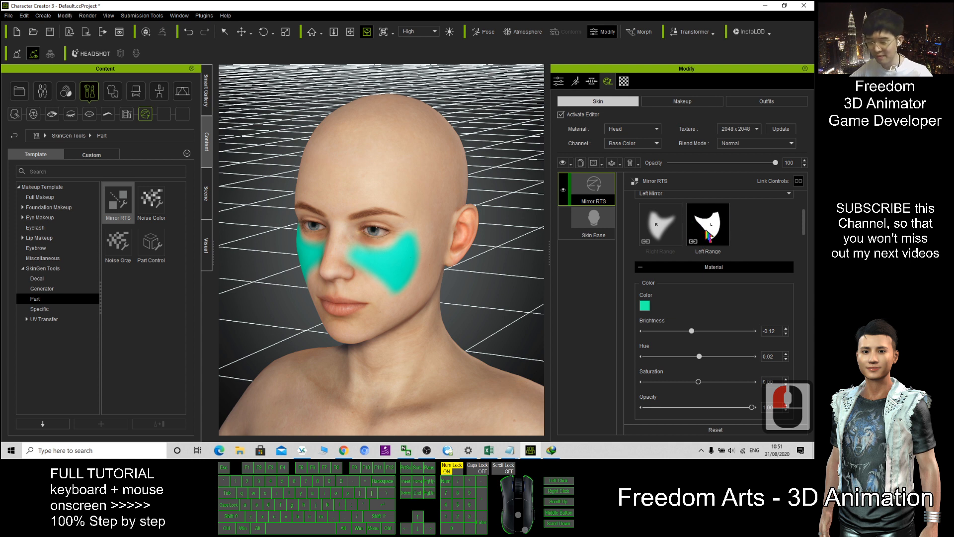
# Check the texture options for the Left Range mask and set the layer's Left Expansion to 0.29.
pyautogui.rightClick(721, 224)
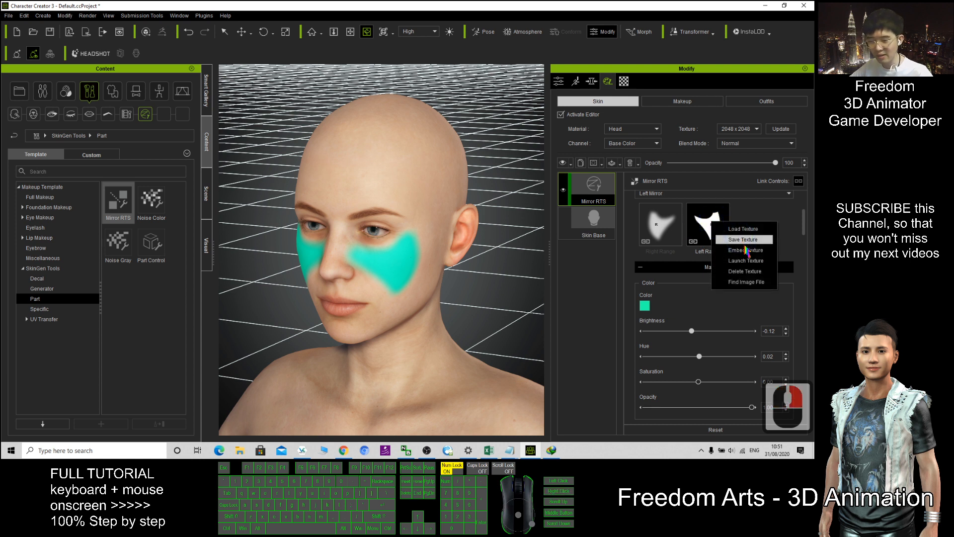
pyautogui.click(720, 302)
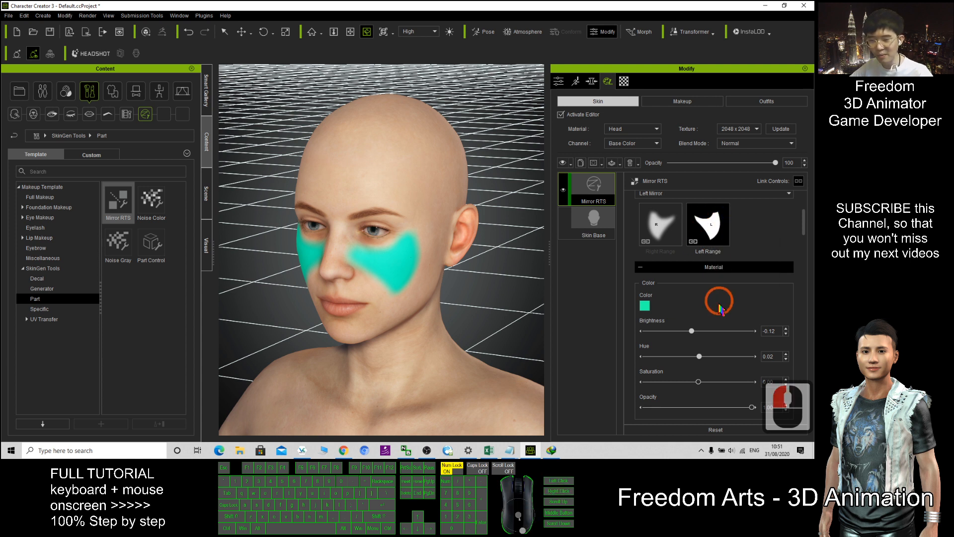
pyautogui.scroll(-6, 736, 273)
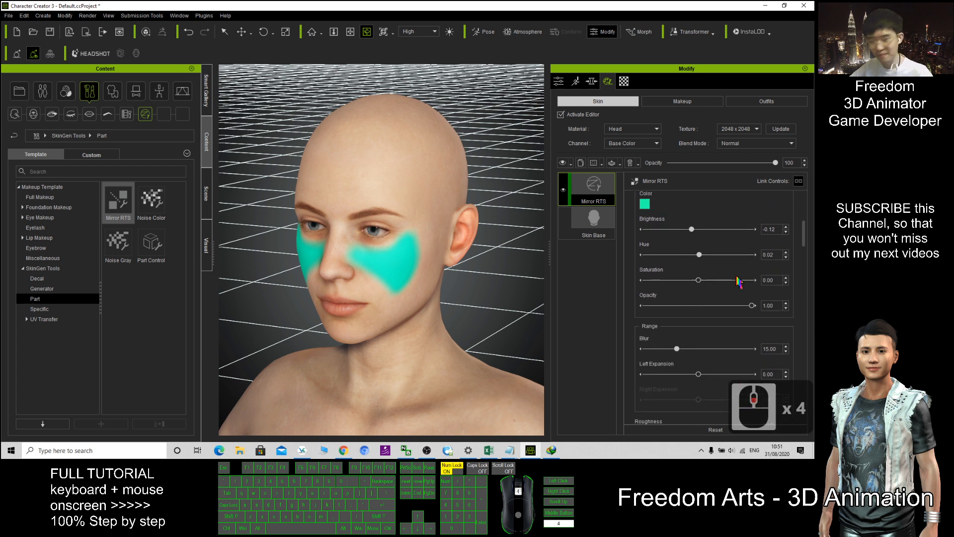
pyautogui.moveTo(699, 322); pyautogui.dragTo(726, 326)
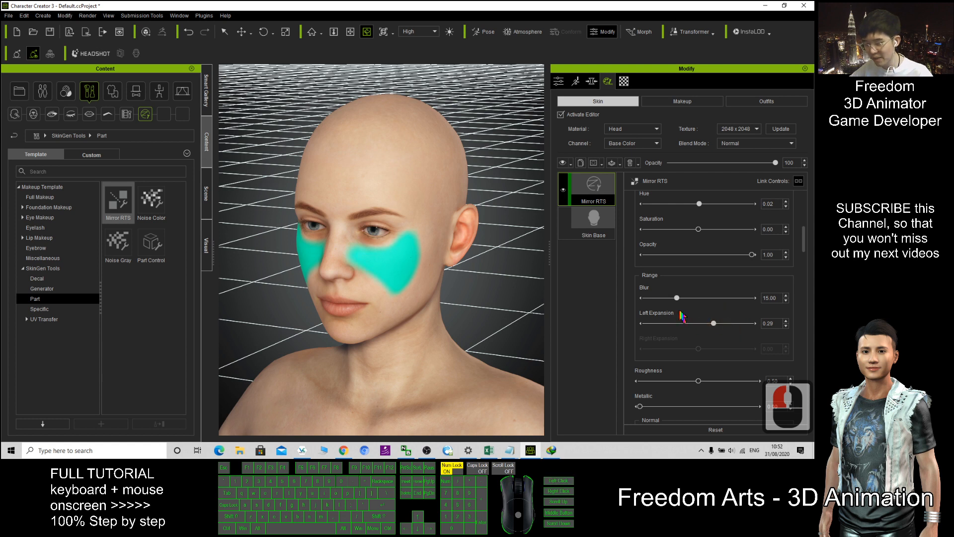
# Compare sharp and soft edges on the cheek patch with Blur values from 0.00 to 26.10, settling on 24.50.
pyautogui.moveTo(677, 298); pyautogui.dragTo(704, 298)
pyautogui.scroll(3, 481, 269)
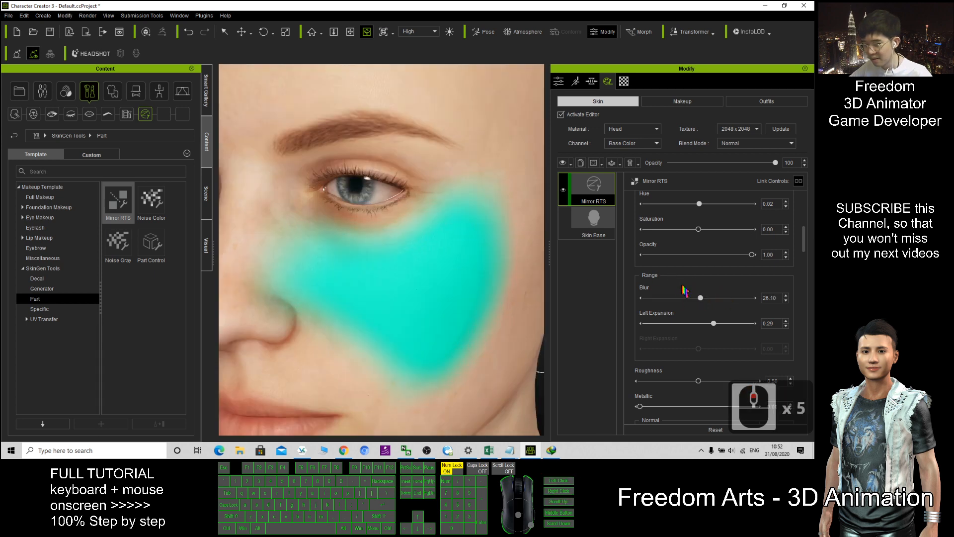
pyautogui.click(642, 299)
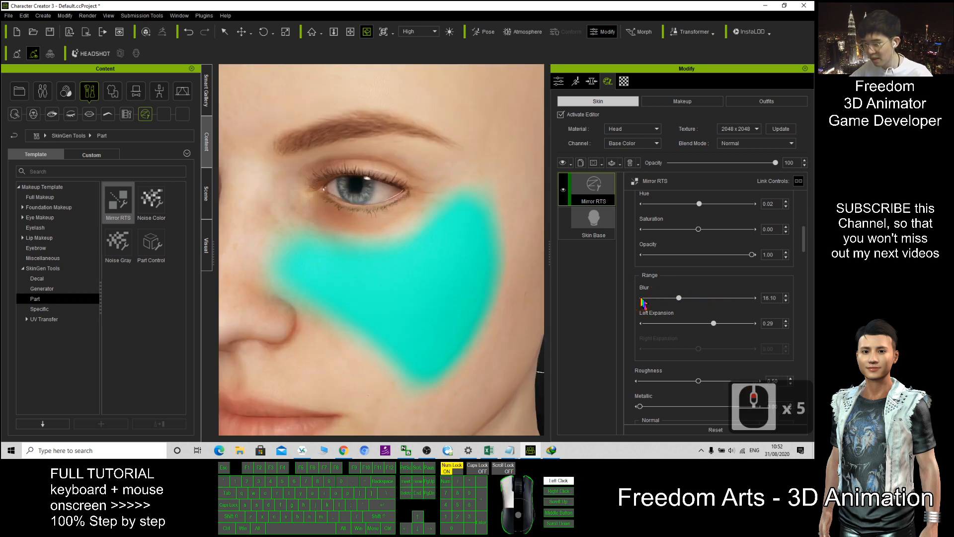
pyautogui.click(647, 300)
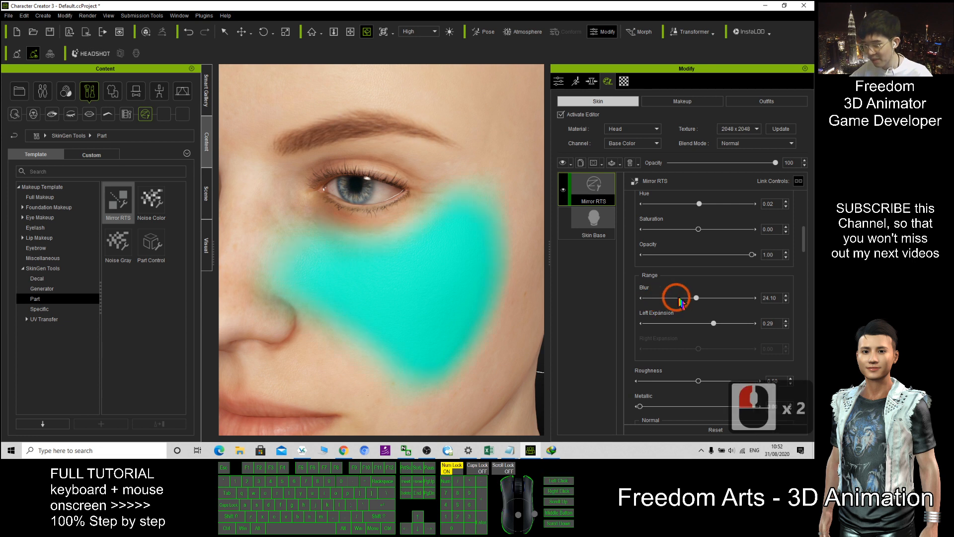
pyautogui.moveTo(695, 298); pyautogui.dragTo(644, 301)
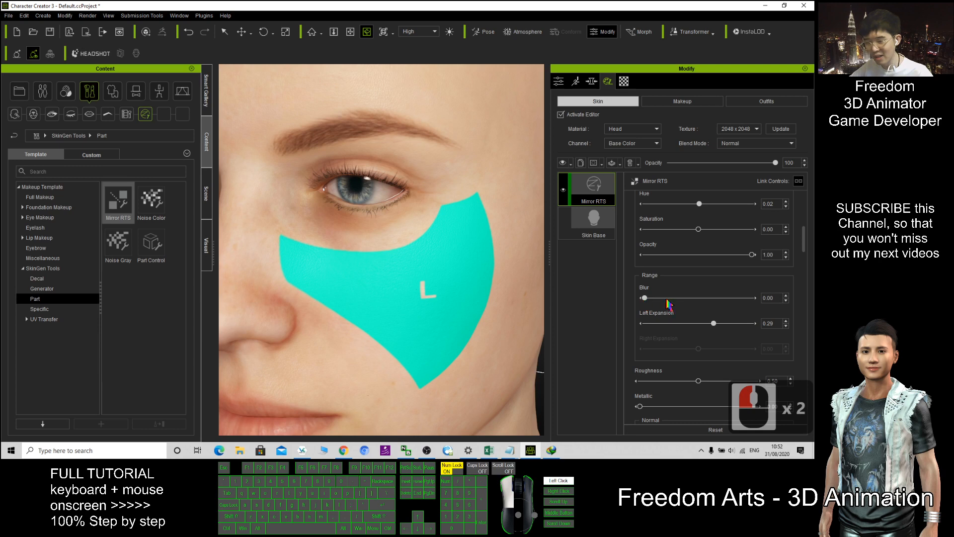
pyautogui.click(674, 301)
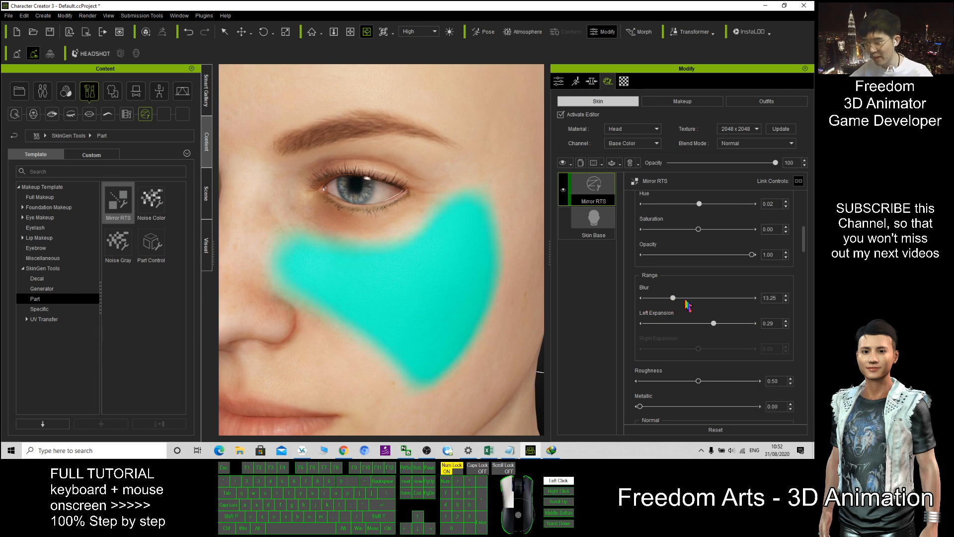
pyautogui.click(698, 298)
pyautogui.scroll(-7, 361, 269)
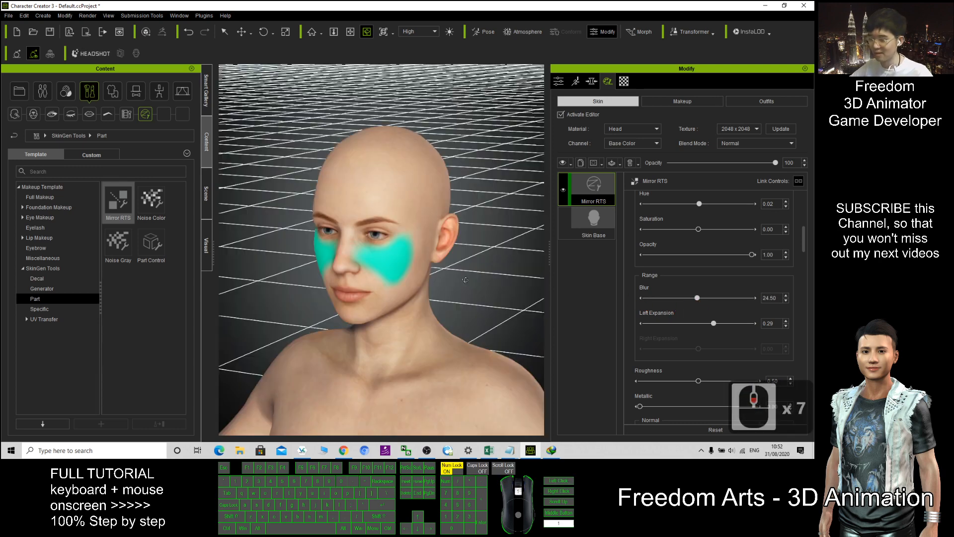
# Set the Mirror RTS layer's Metallic to 1.00 with the cheek patch in close view.
pyautogui.moveTo(361, 269); pyautogui.dragTo(443, 268)
pyautogui.scroll(11, 450, 214)
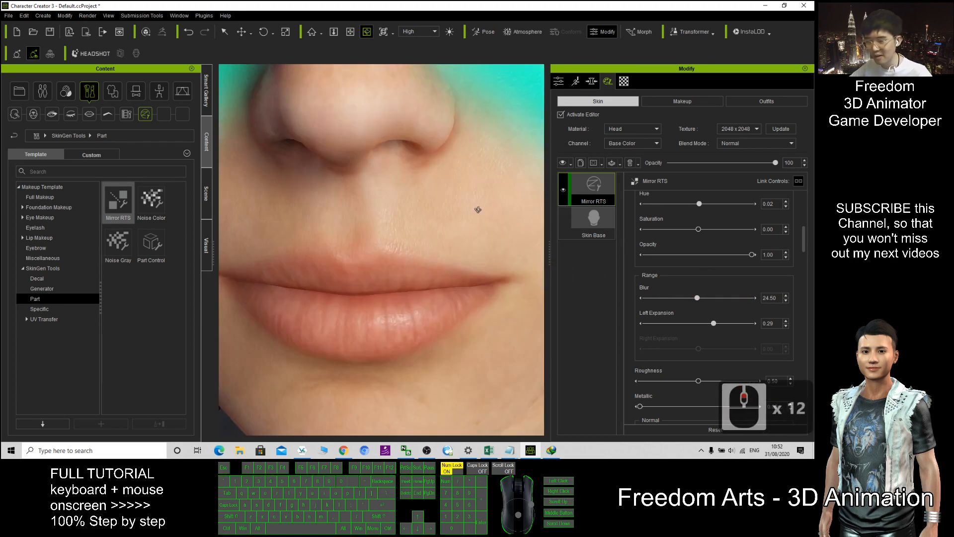
pyautogui.press('x')
pyautogui.moveTo(478, 210); pyautogui.dragTo(412, 282)
pyautogui.press('c')
pyautogui.moveTo(484, 269); pyautogui.dragTo(386, 279)
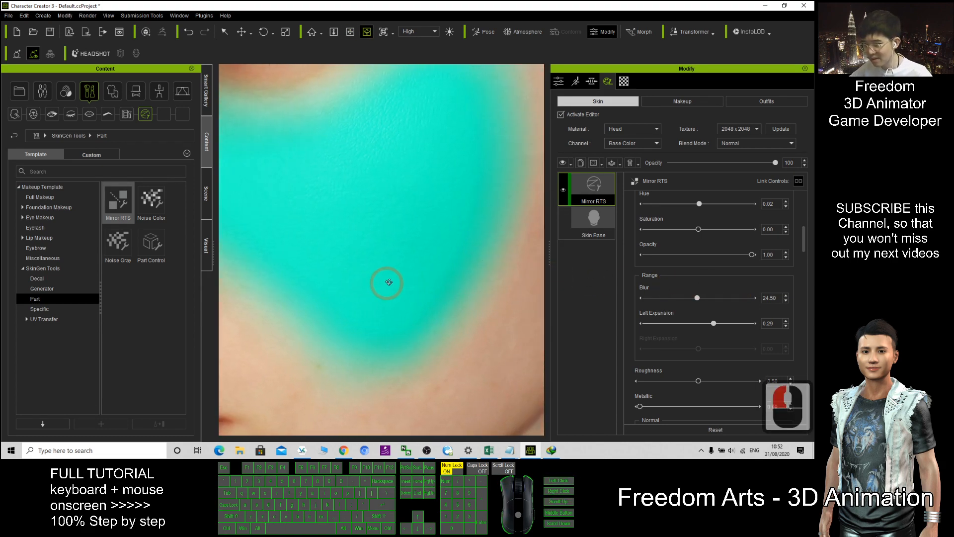
pyautogui.scroll(-3, 724, 325)
pyautogui.scroll(-1, 723, 324)
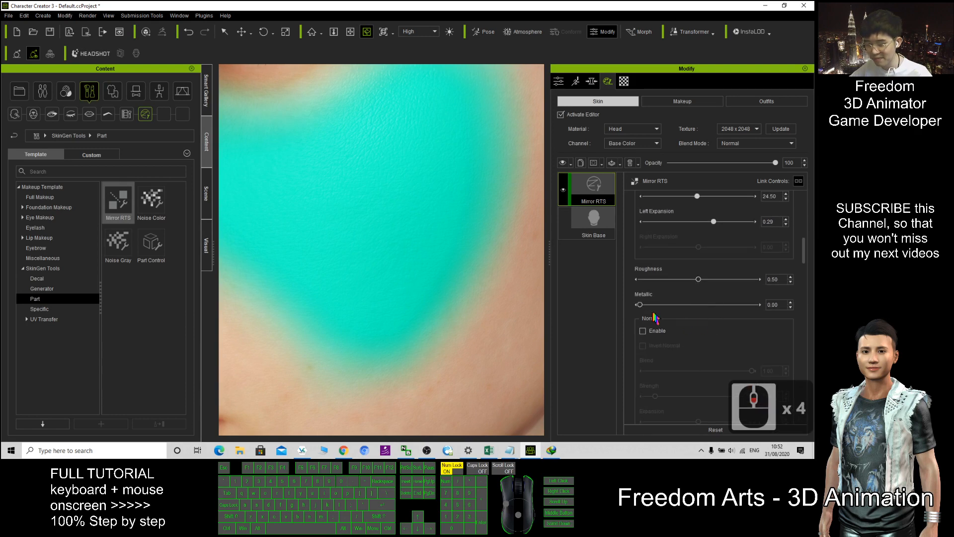
pyautogui.moveTo(640, 305); pyautogui.dragTo(817, 317)
# Examine the metallic patches on both cheeks and their fine skin texture up close.
pyautogui.scroll(-5, 422, 291)
pyautogui.press('c')
pyautogui.moveTo(421, 292)
pyautogui.mouseDown()
pyautogui.moveTo(549, 304)
pyautogui.moveTo(408, 293)
pyautogui.mouseUp()
pyautogui.scroll(9, 408, 292)
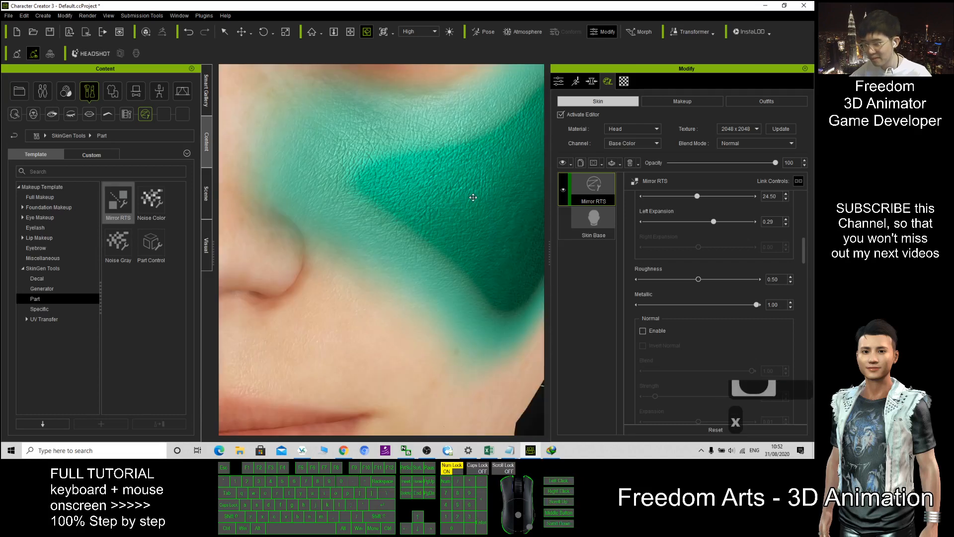
pyautogui.scroll(2, 422, 237)
pyautogui.press('c')
pyautogui.scroll(-10, 422, 238)
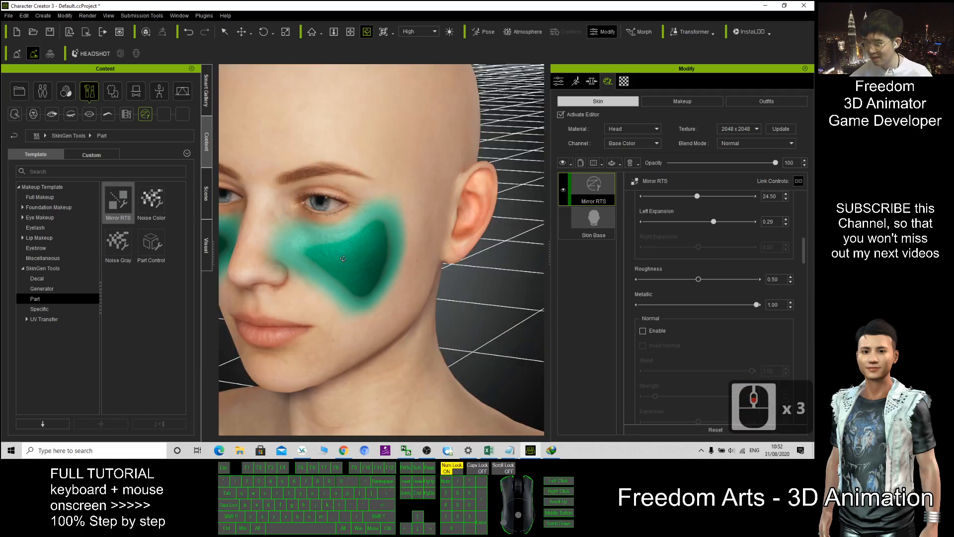
pyautogui.click(395, 258)
pyautogui.moveTo(395, 258); pyautogui.dragTo(412, 245)
pyautogui.scroll(3, 412, 246)
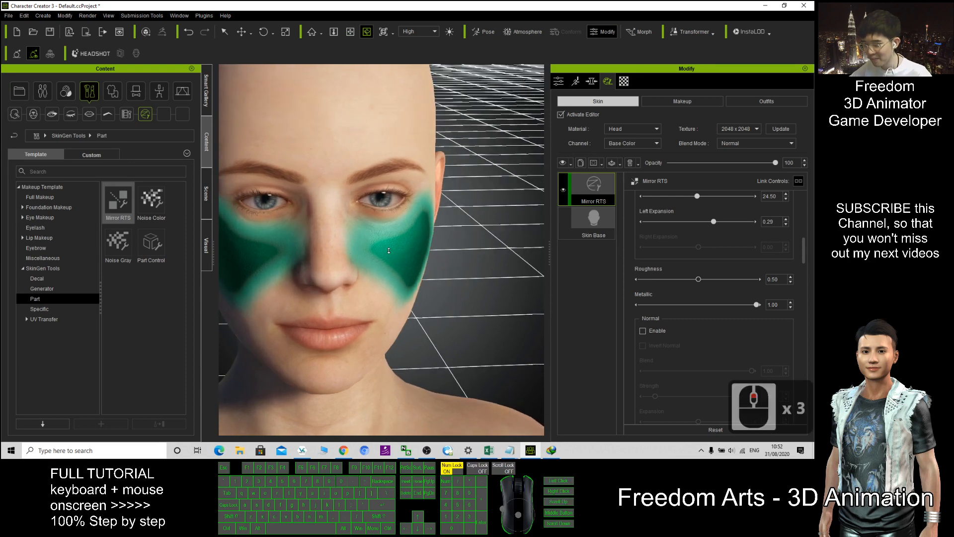
pyautogui.scroll(4, 381, 243)
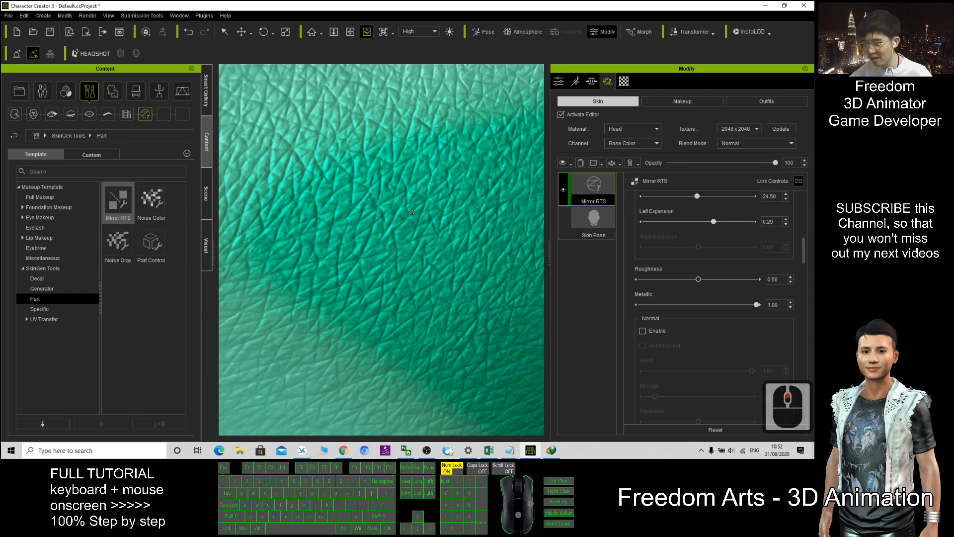
pyautogui.scroll(-2, 380, 251)
pyautogui.scroll(2, 357, 247)
pyautogui.scroll(-2, 334, 245)
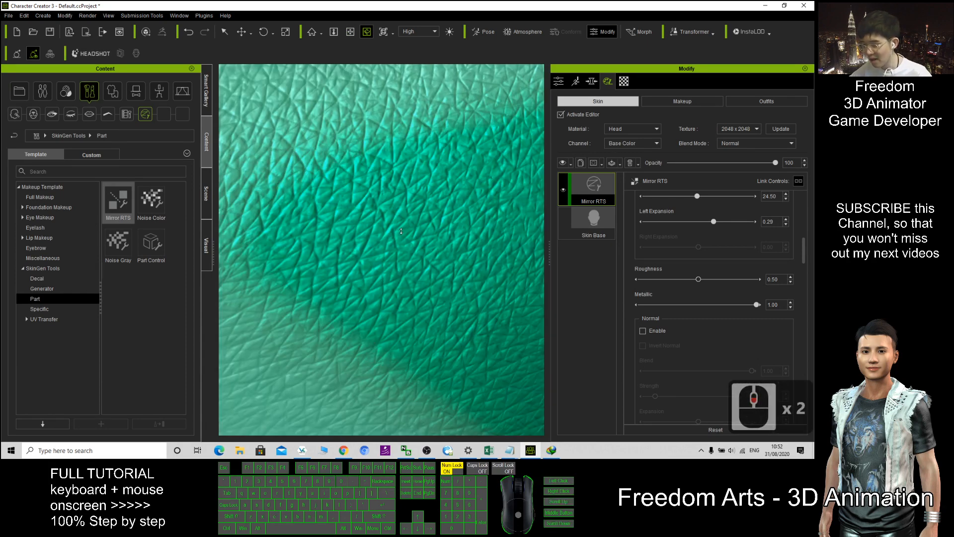
# Reduce the Mirror RTS layer's Left Expansion to -0.04.
pyautogui.scroll(-3, 401, 231)
pyautogui.moveTo(713, 222); pyautogui.dragTo(696, 222)
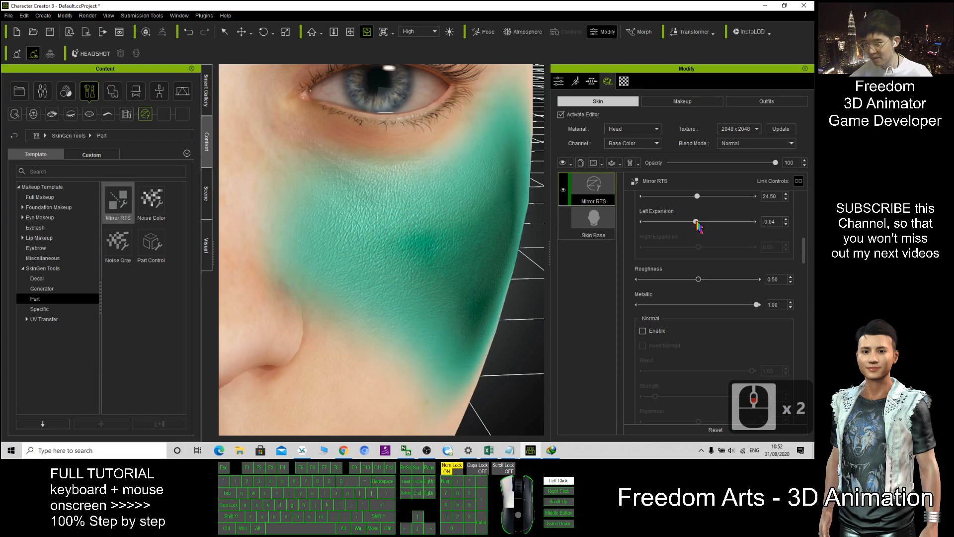
pyautogui.scroll(5, 405, 260)
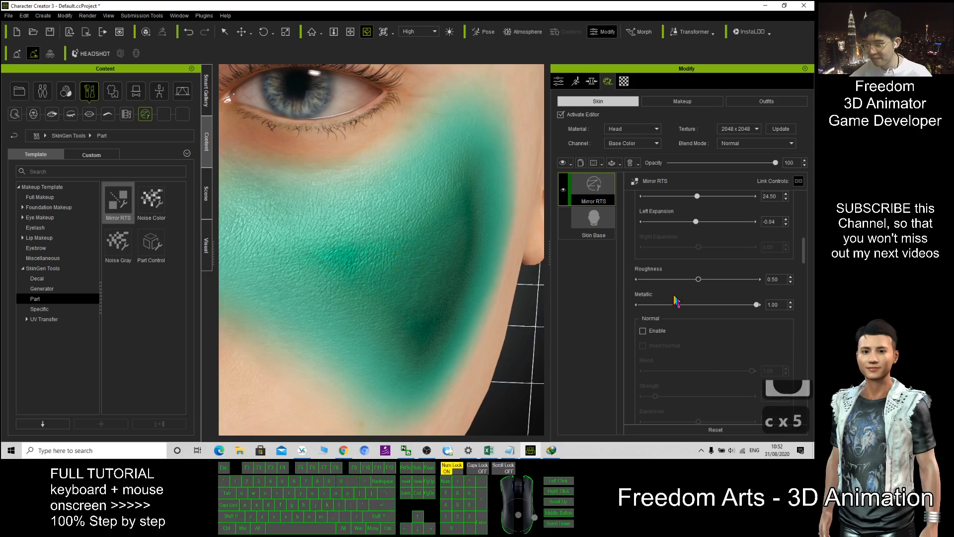
# Compare Micro Normal Strength at 0.00 and 1.00 on the cheek skin, leaving it at 0.00.
pyautogui.scroll(-10, 675, 301)
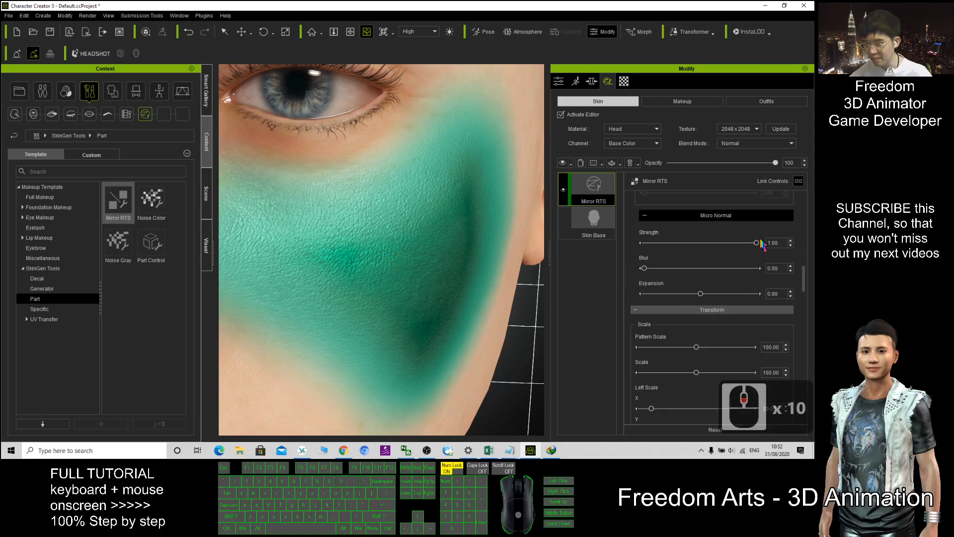
pyautogui.moveTo(756, 243); pyautogui.dragTo(642, 244)
pyautogui.scroll(2, 374, 228)
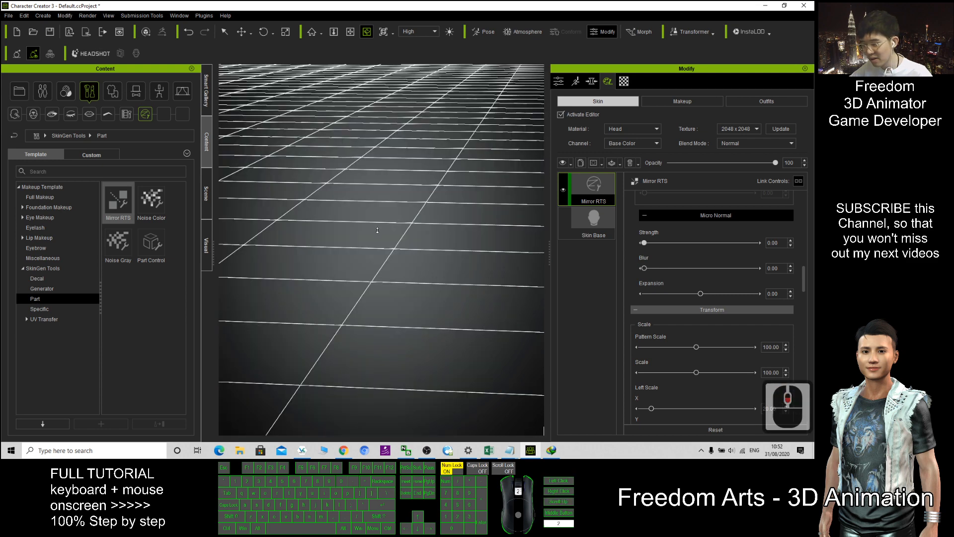
pyautogui.moveTo(644, 243); pyautogui.dragTo(810, 253)
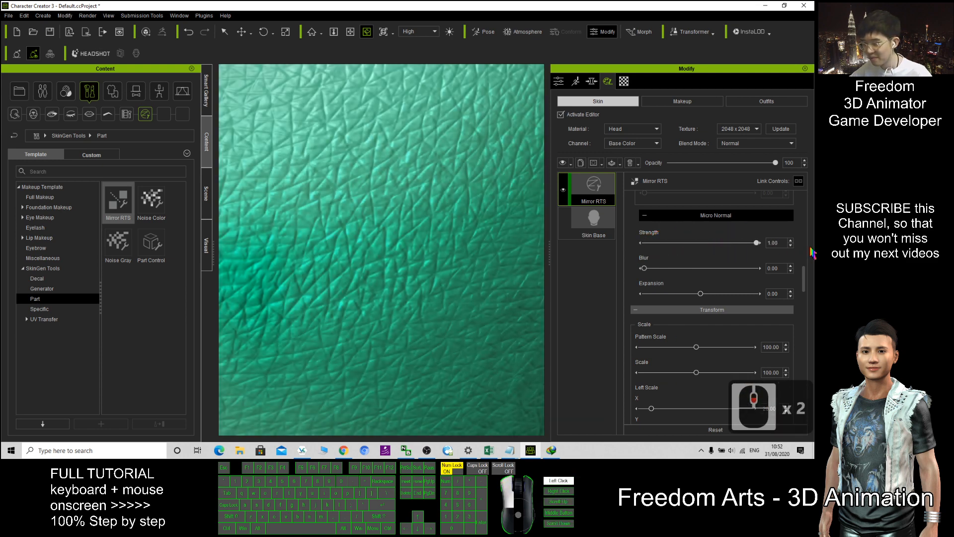
pyautogui.moveTo(729, 251); pyautogui.dragTo(638, 244)
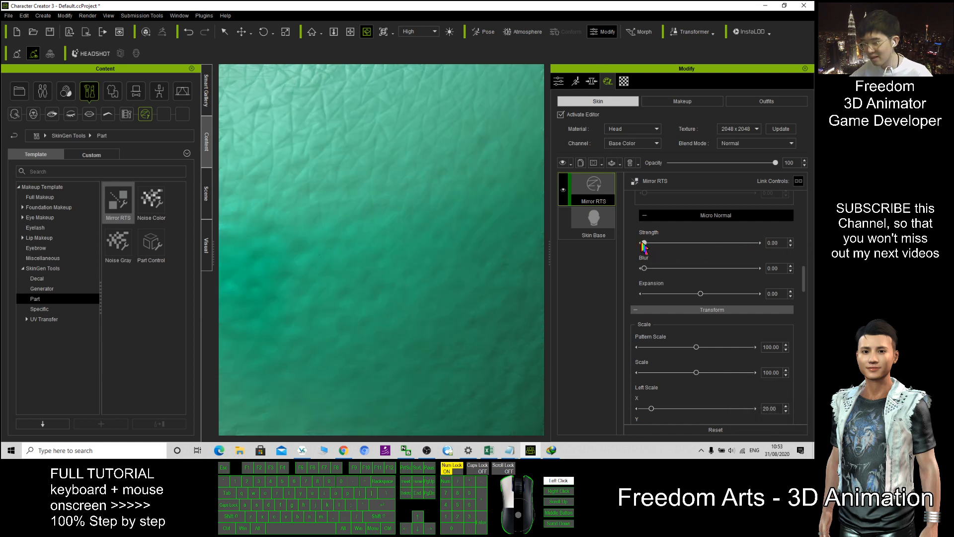
pyautogui.scroll(-4, 416, 241)
pyautogui.scroll(3, 416, 241)
pyautogui.press('c')
pyautogui.moveTo(421, 253); pyautogui.dragTo(502, 291)
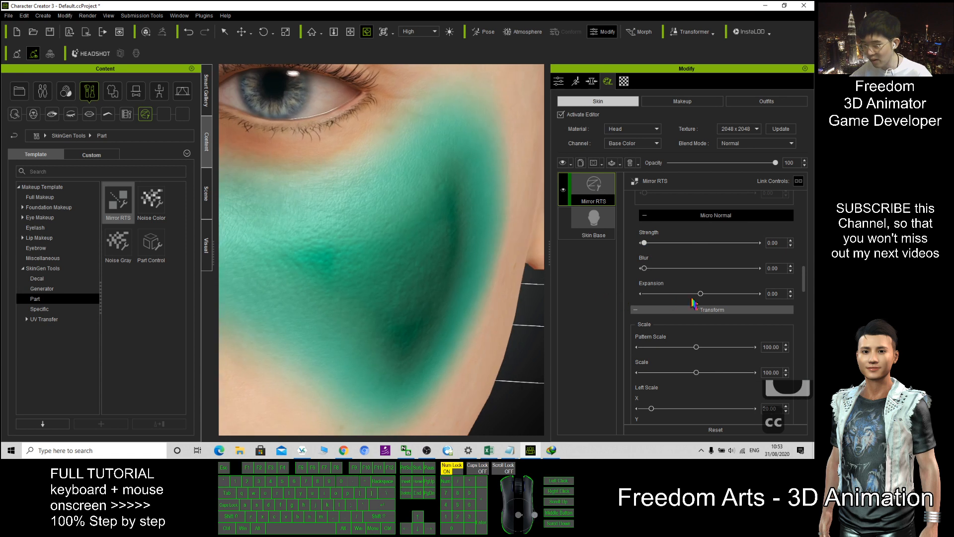
# Set the Micro Normal Expansion to -1.00 and check the cheek patch's surface.
pyautogui.moveTo(700, 293); pyautogui.dragTo(588, 295)
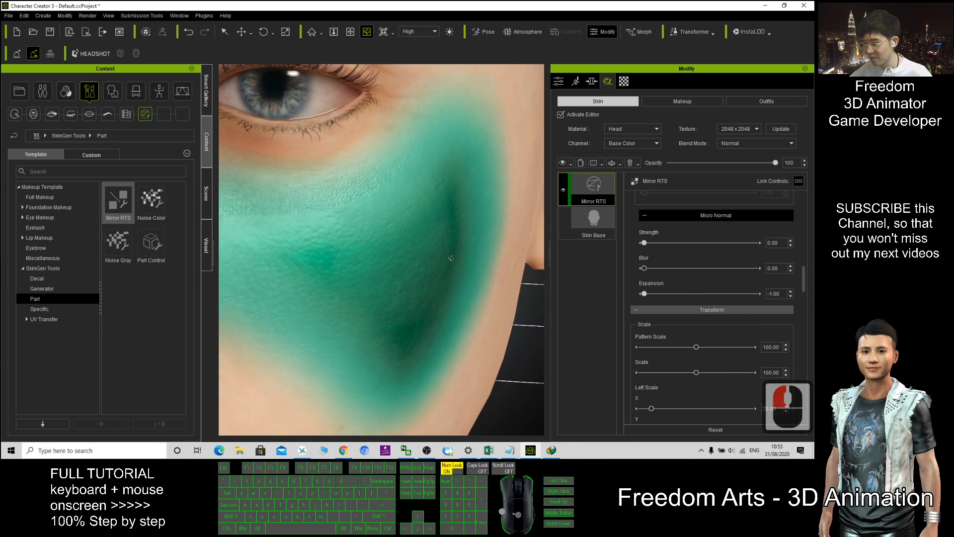
pyautogui.scroll(-2, 373, 204)
pyautogui.scroll(2, 373, 204)
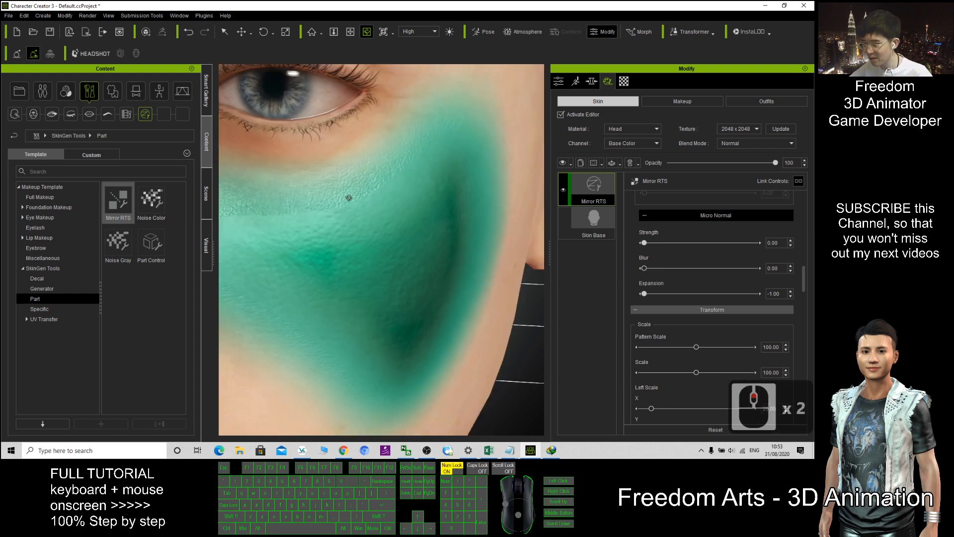
# Set the Mirror RTS layer's Micro Normal Expansion to -0.23 and its Pattern Scale to 57.92.
pyautogui.moveTo(644, 294); pyautogui.dragTo(772, 300)
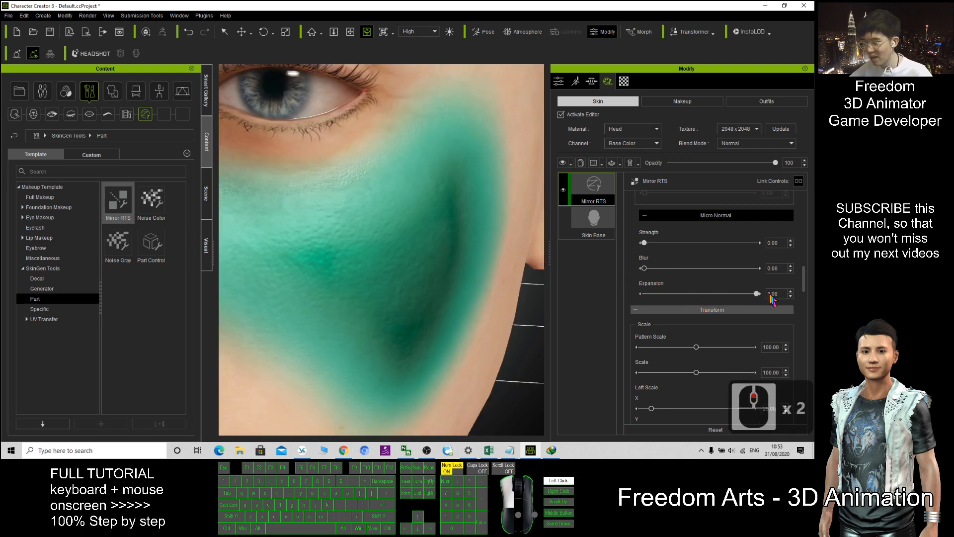
pyautogui.click(687, 296)
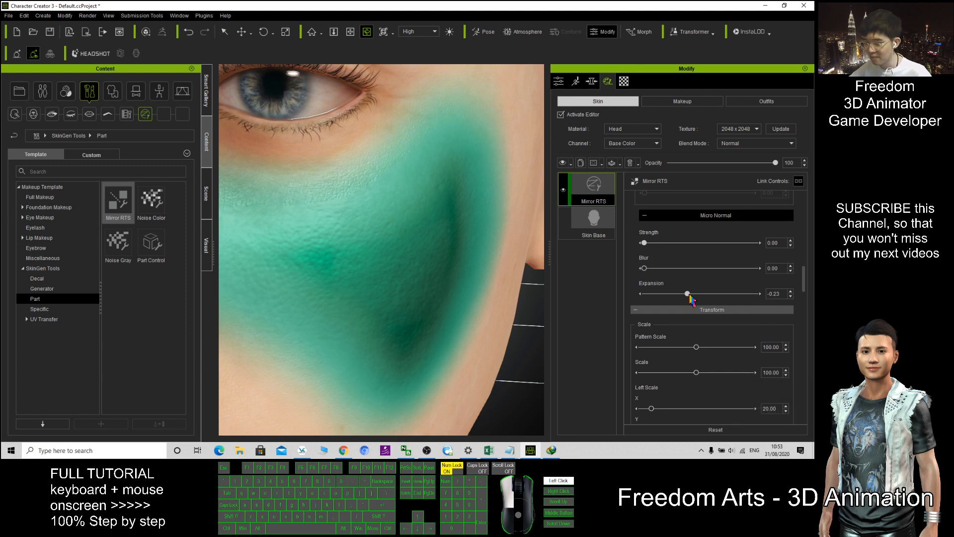
pyautogui.moveTo(696, 347)
pyautogui.mouseDown()
pyautogui.moveTo(663, 347)
pyautogui.moveTo(699, 352)
pyautogui.mouseUp()
pyautogui.scroll(-6, 392, 266)
pyautogui.click(674, 347)
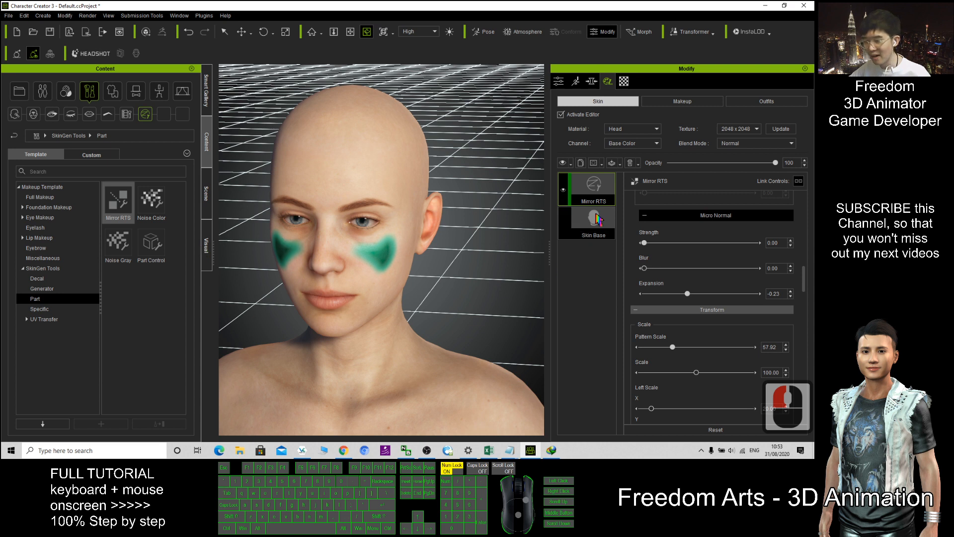
# Set the Mirror RTS layer's Right Scale to X 12.36 and Y 69.50, checking the stretched patch from the side.
pyautogui.scroll(-6, 734, 316)
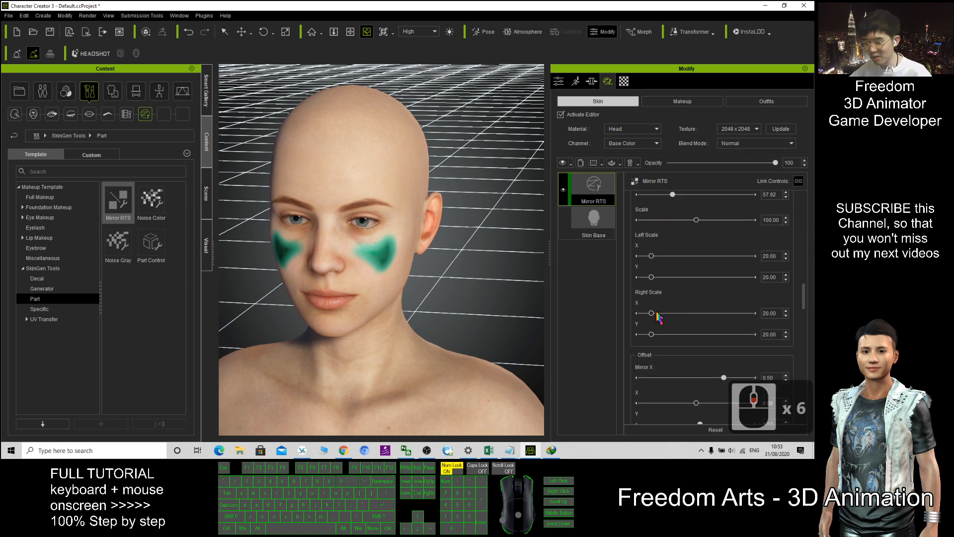
pyautogui.moveTo(651, 313)
pyautogui.mouseDown()
pyautogui.moveTo(676, 319)
pyautogui.moveTo(647, 316)
pyautogui.mouseUp()
pyautogui.press('c')
pyautogui.moveTo(315, 283); pyautogui.dragTo(348, 284)
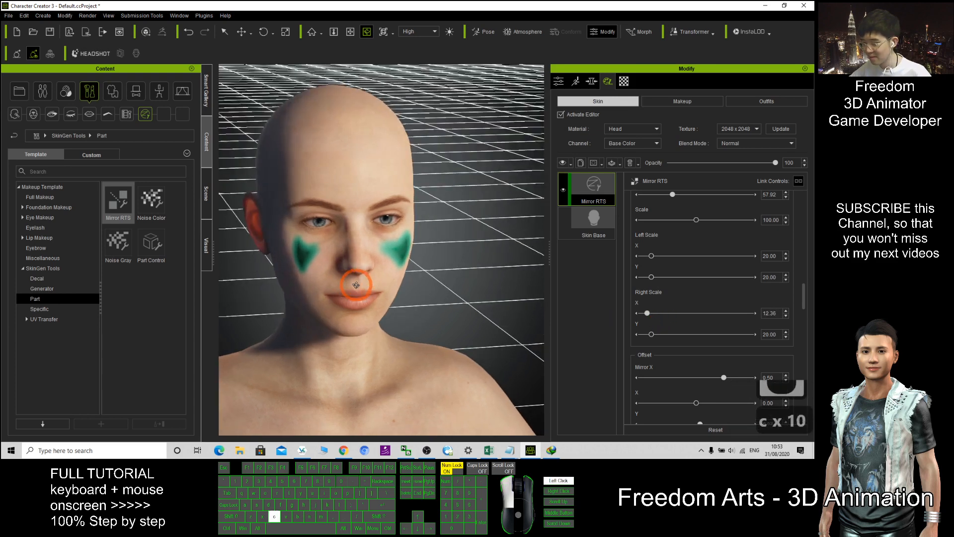
pyautogui.moveTo(650, 335); pyautogui.dragTo(679, 337)
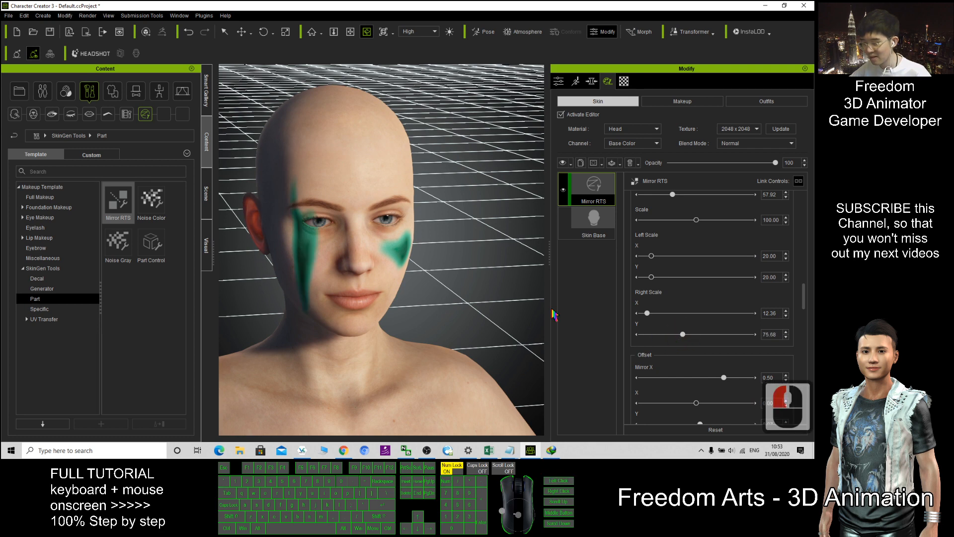
pyautogui.press('c')
pyautogui.moveTo(358, 289); pyautogui.dragTo(501, 300)
# Look through the layer's Offset, Rotation, Distort and Noise settings and view both cheek patches.
pyautogui.scroll(-14, 695, 323)
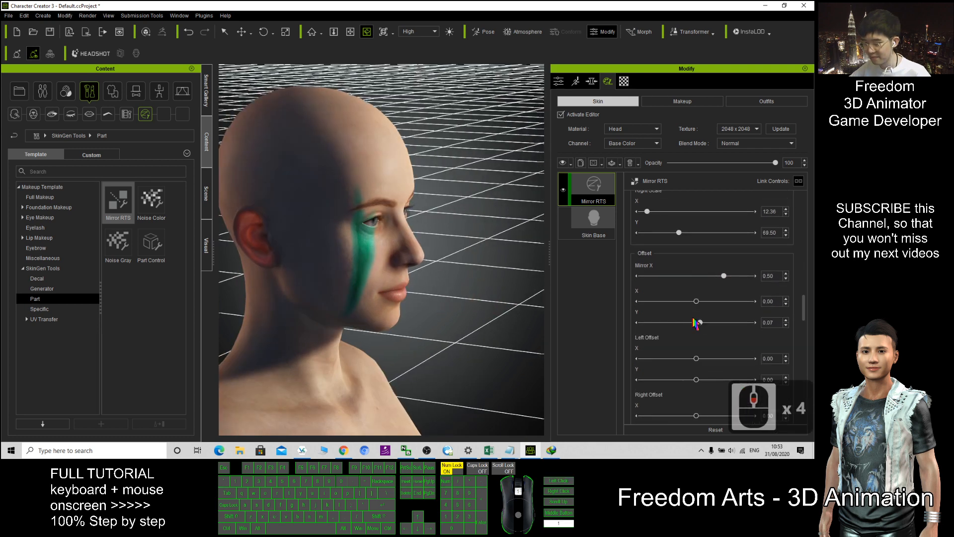
pyautogui.scroll(-13, 696, 323)
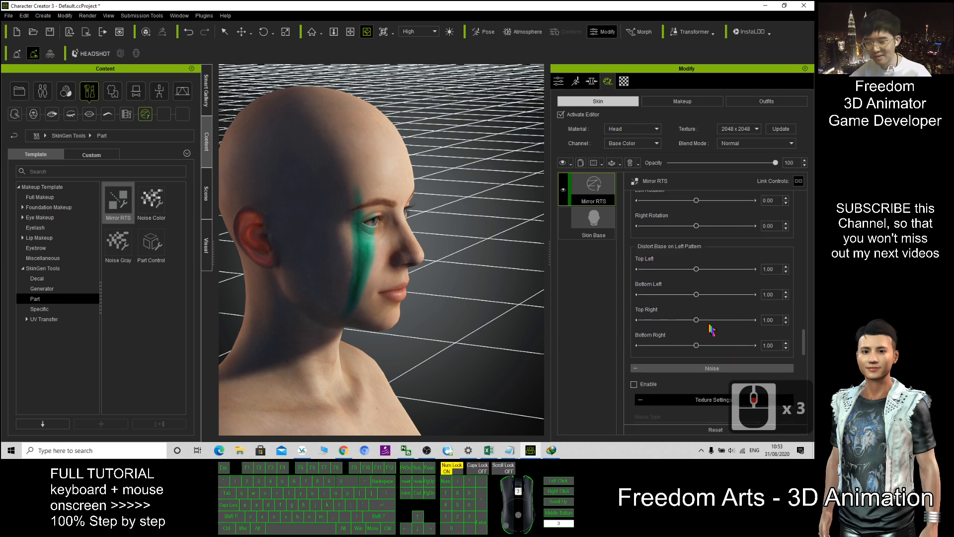
pyautogui.press('c')
pyautogui.moveTo(435, 228); pyautogui.dragTo(435, 200)
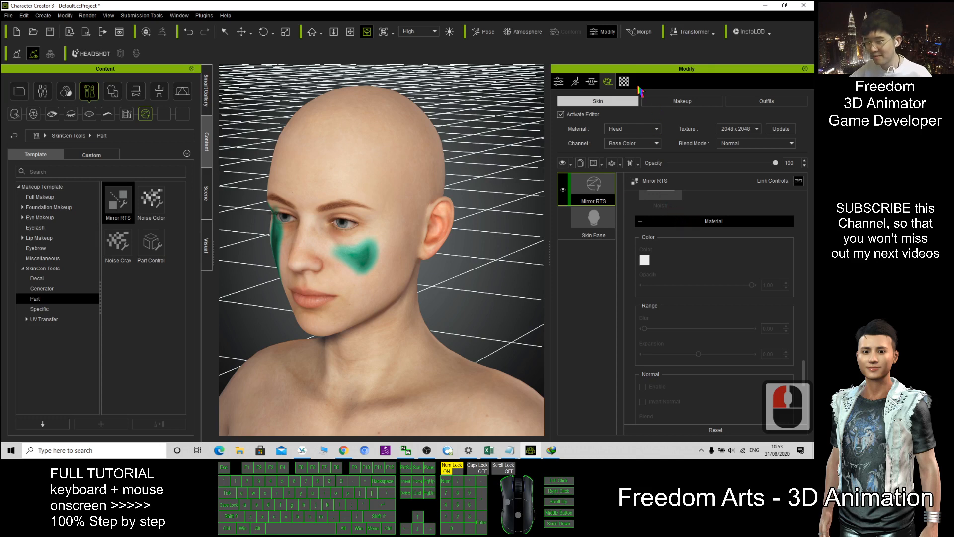
# Check whether the Std_Skin_Head material's textures are available while the skin editor is active.
pyautogui.click(624, 81)
pyautogui.click(607, 81)
pyautogui.scroll(4, 631, 177)
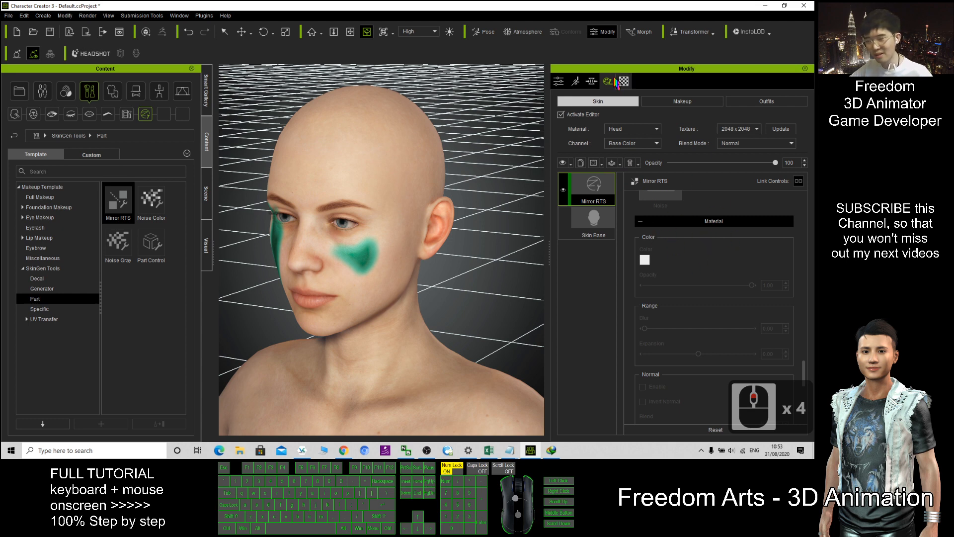
pyautogui.click(622, 82)
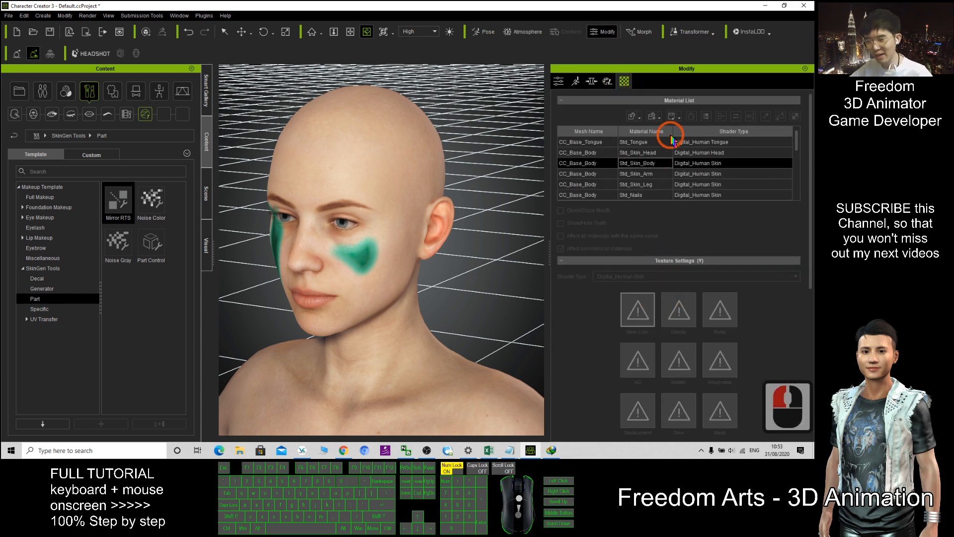
pyautogui.doubleClick(638, 143)
pyautogui.click(643, 153)
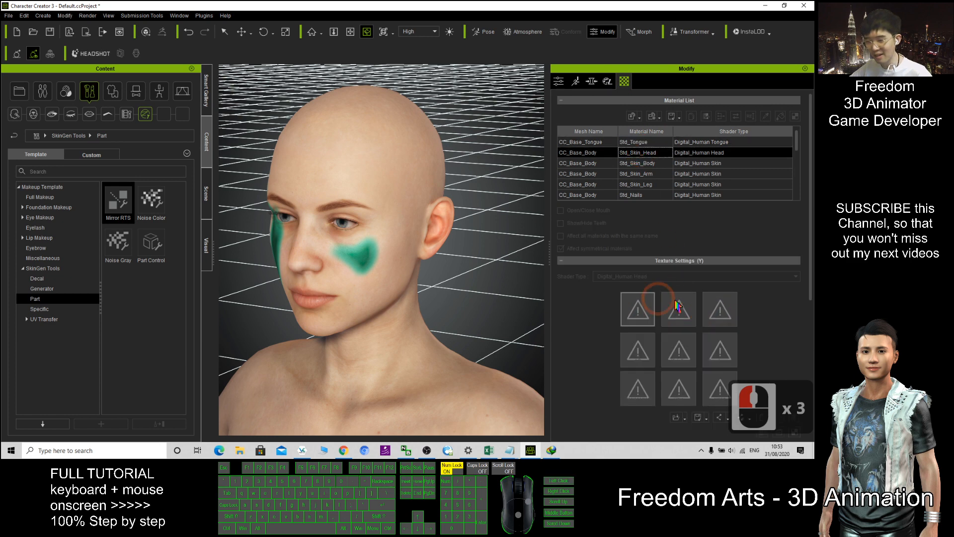
pyautogui.click(607, 82)
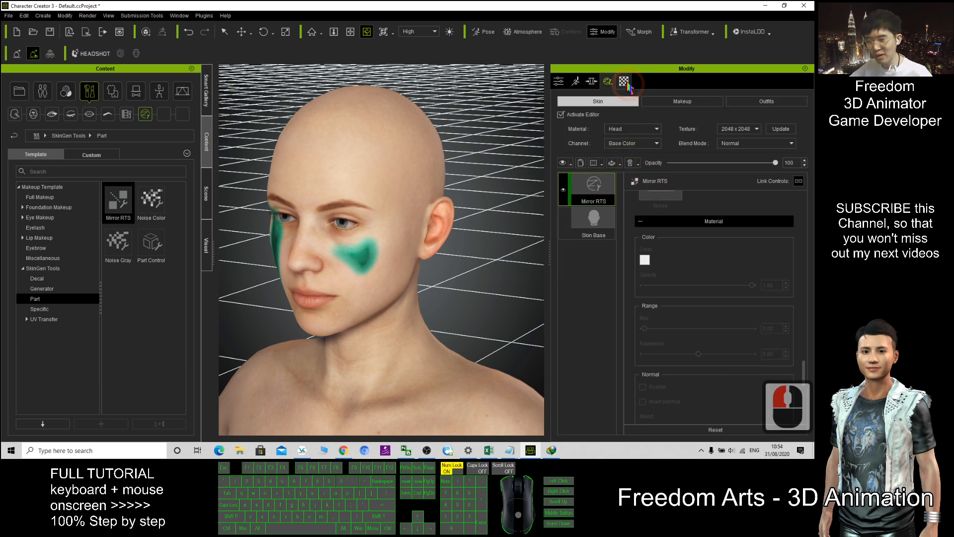
pyautogui.click(624, 81)
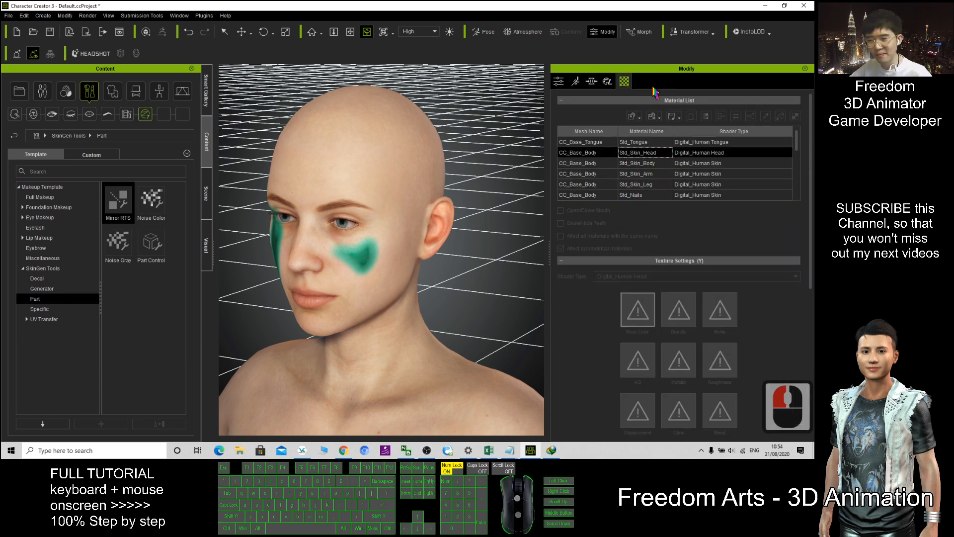
pyautogui.click(607, 81)
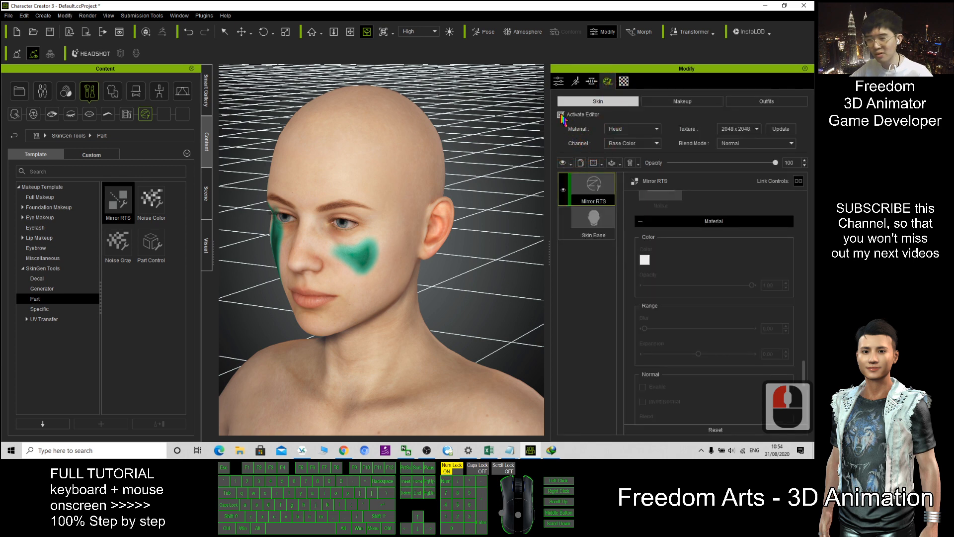
# Deactivate the skin editor and inspect the Std_Skin_Head texture maps and their load and save options.
pyautogui.click(561, 116)
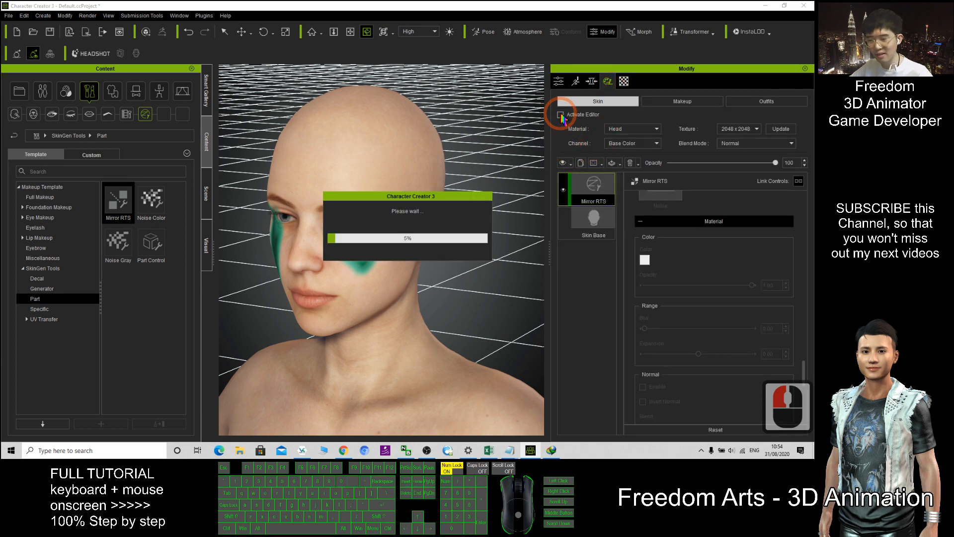
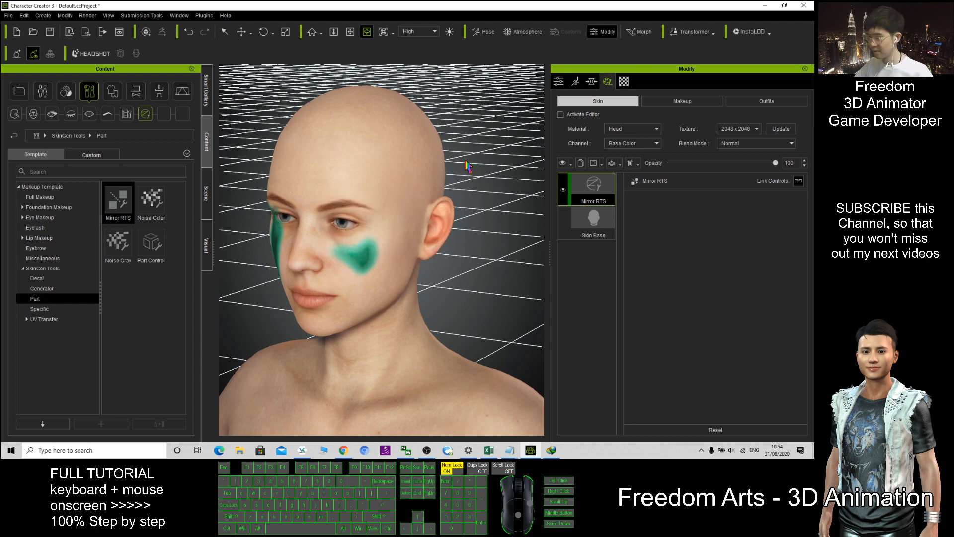
pyautogui.click(623, 81)
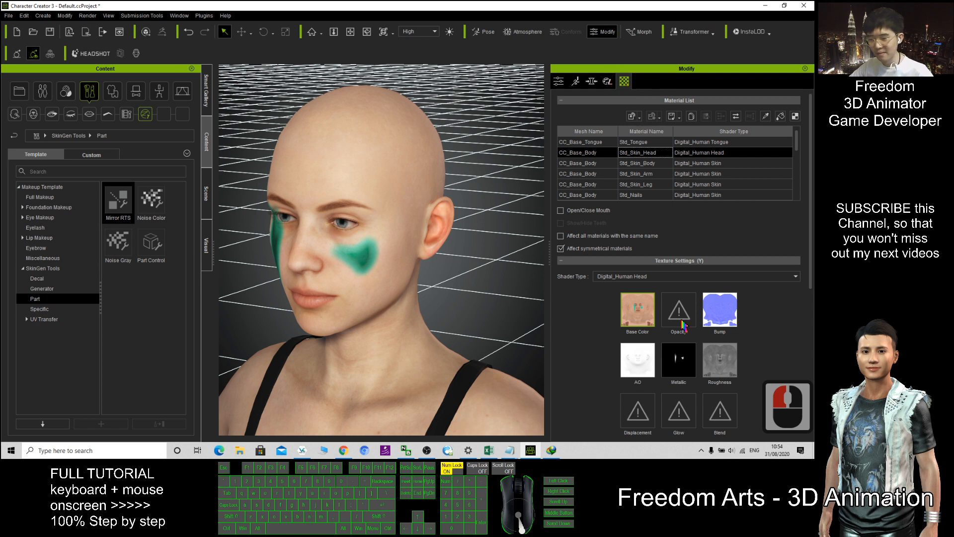
pyautogui.click(643, 311)
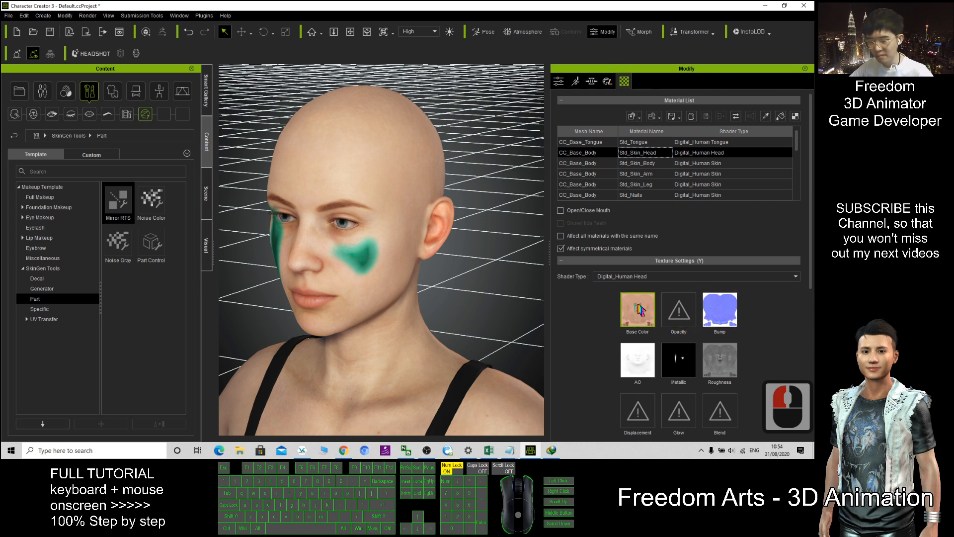
pyautogui.moveTo(642, 309)
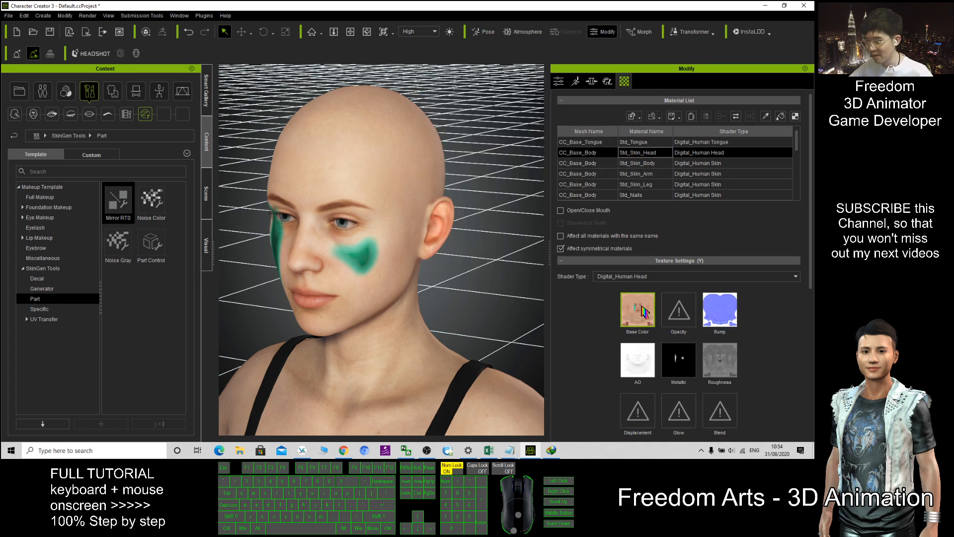
pyautogui.rightClick(646, 316)
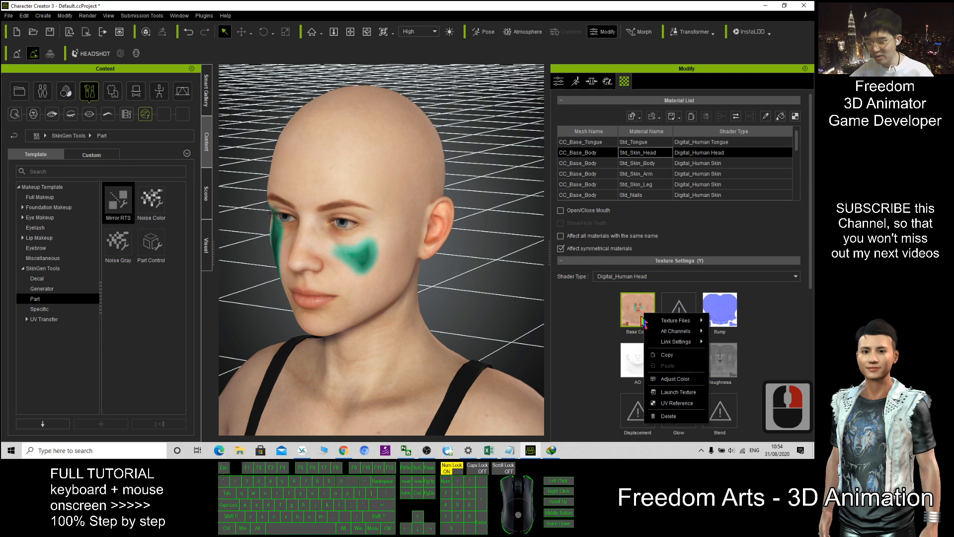
pyautogui.click(692, 324)
pyautogui.scroll(-3, 693, 325)
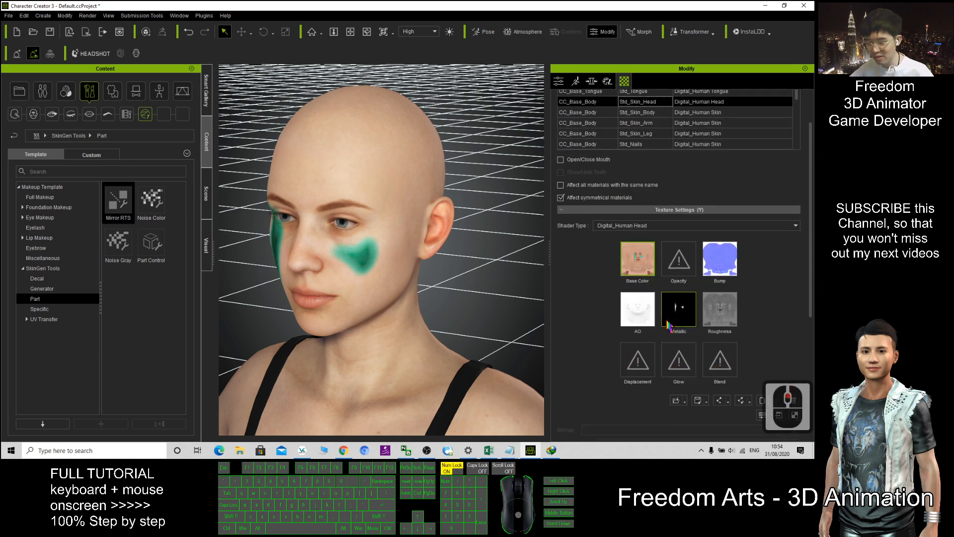
pyautogui.click(698, 400)
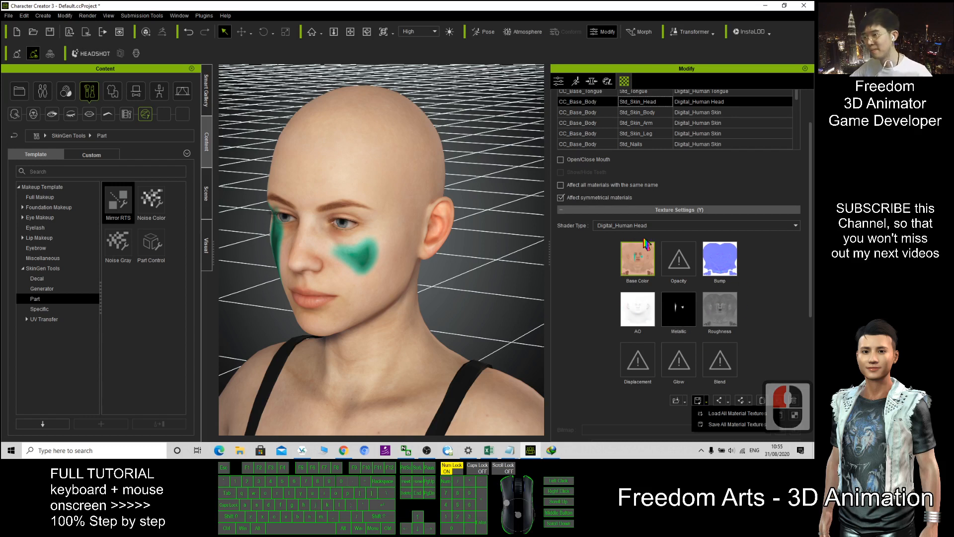
# Reactivate the skin editor, select the Mirror RTS layer, and switch its visibility off and back on.
pyautogui.click(607, 81)
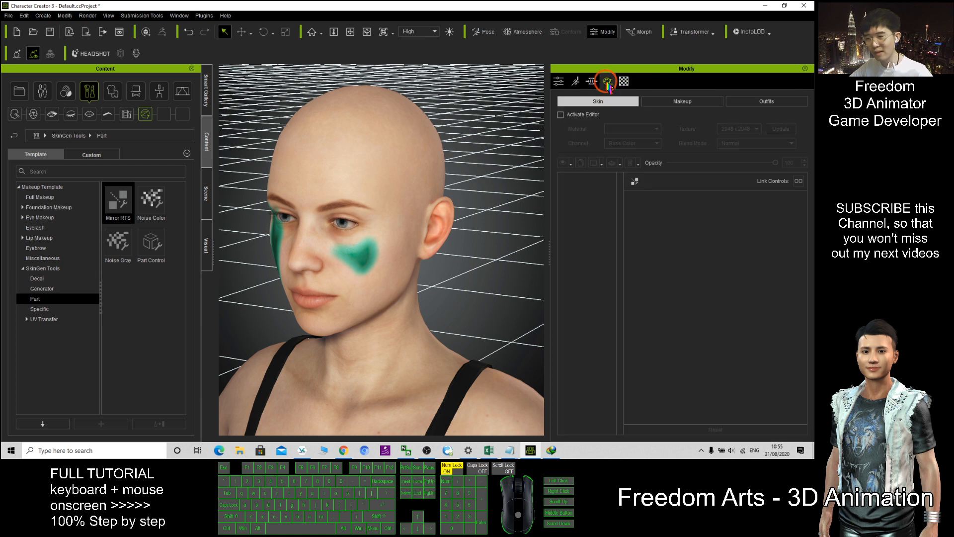
pyautogui.click(561, 115)
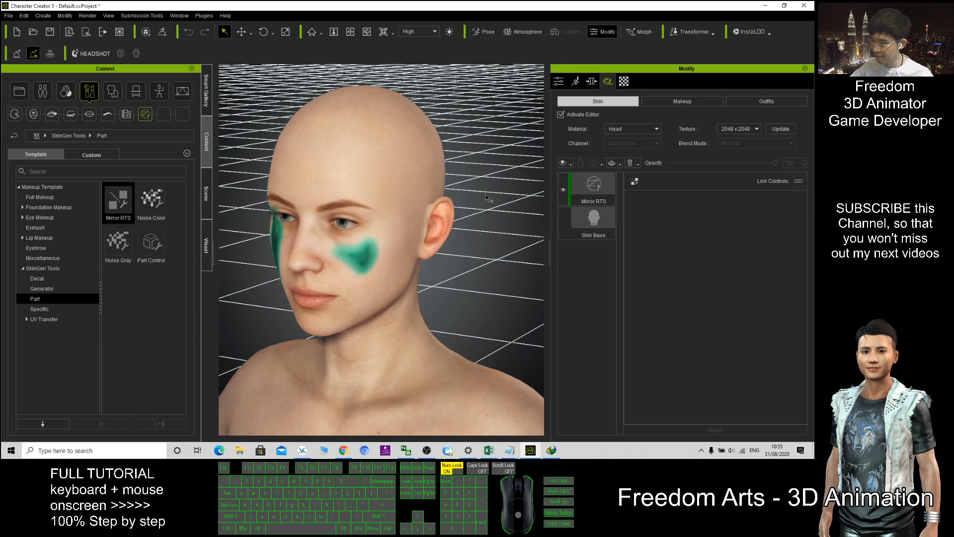
pyautogui.click(600, 182)
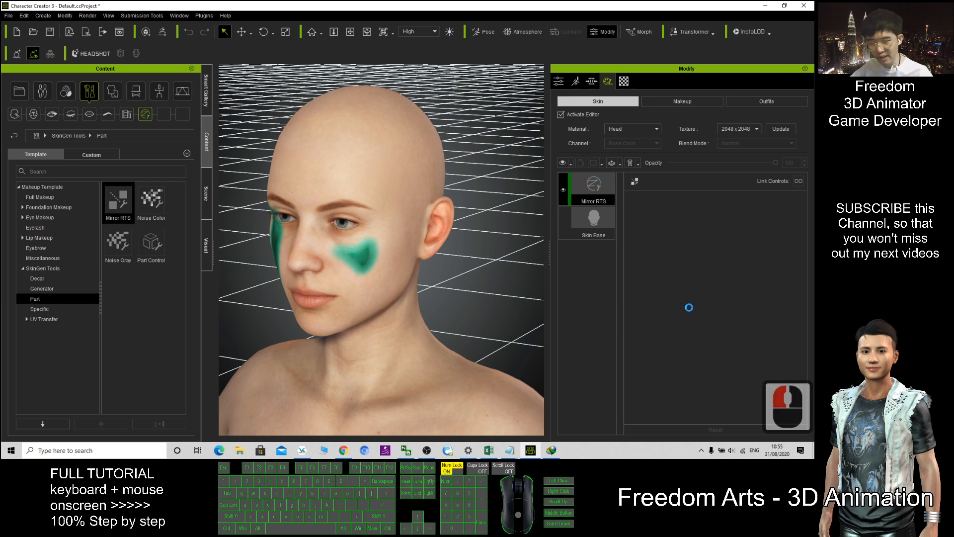
pyautogui.click(563, 191)
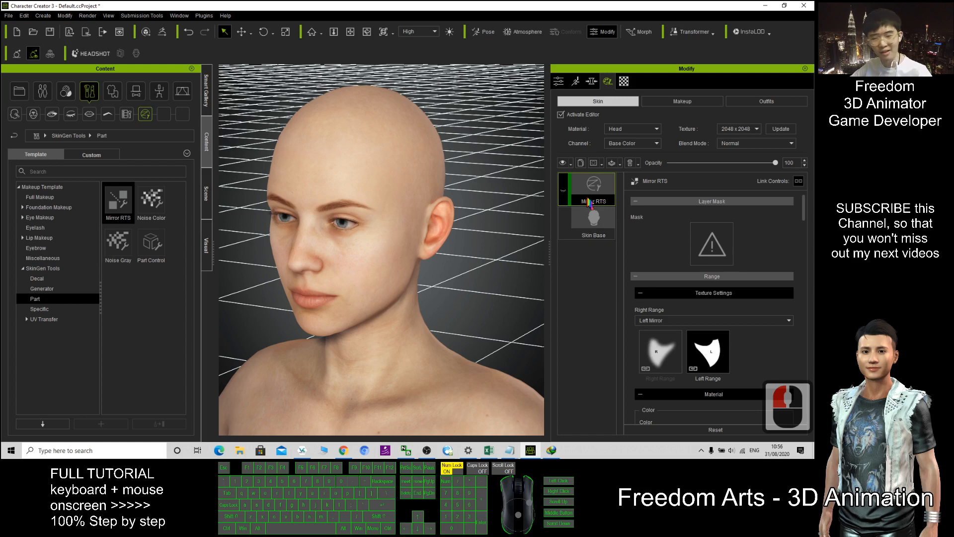
pyautogui.click(563, 189)
# Reduce the Mirror RTS layer's Metallic value to 0.54.
pyautogui.scroll(-6, 701, 275)
pyautogui.scroll(-9, 700, 276)
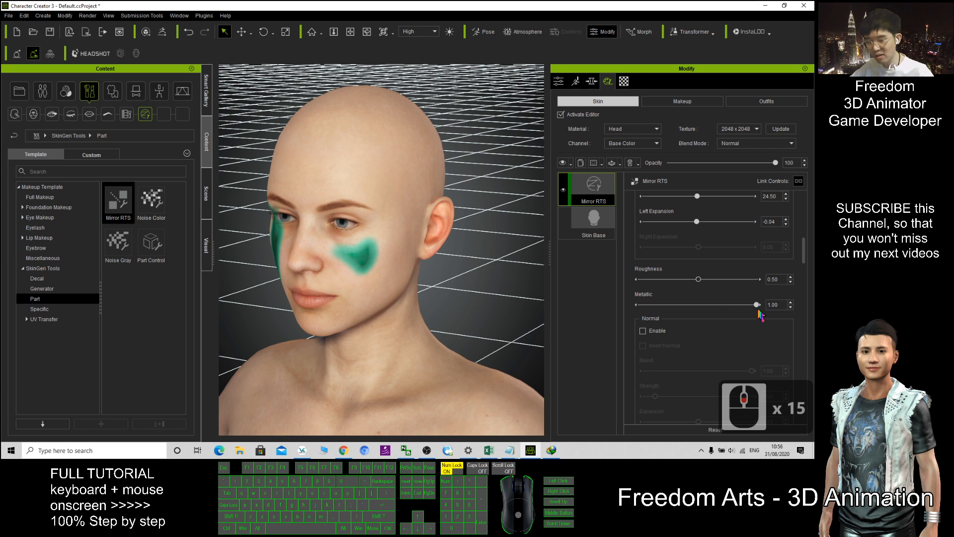
pyautogui.moveTo(757, 305); pyautogui.dragTo(710, 314)
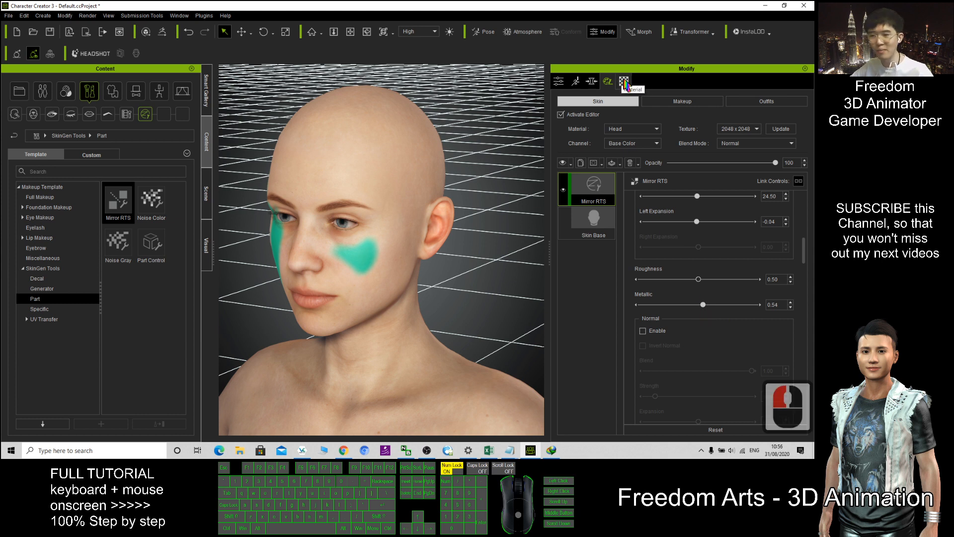
# Set the Micro Normal Expansion to 0.03 and inspect the patch on the character's other cheek.
pyautogui.scroll(-8, 720, 268)
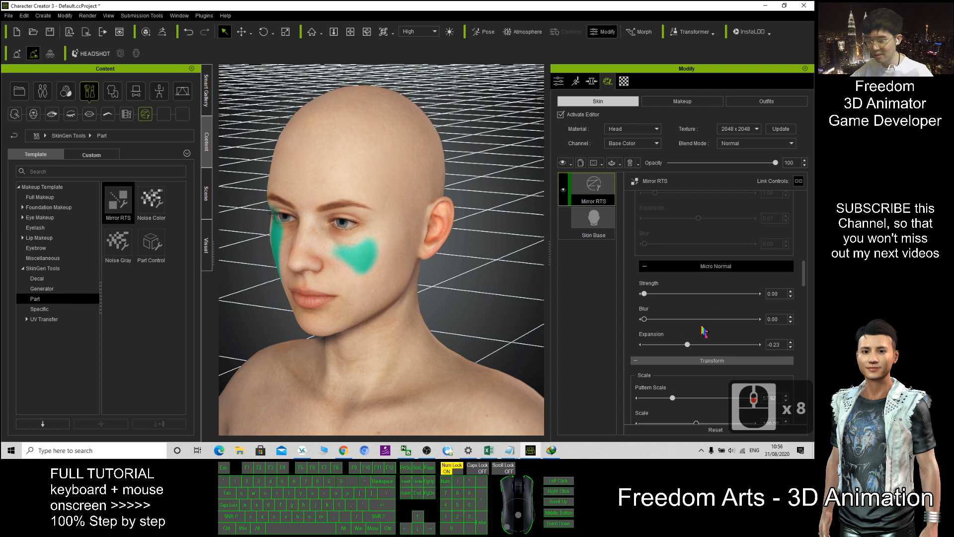
pyautogui.moveTo(644, 319)
pyautogui.mouseDown()
pyautogui.moveTo(718, 323)
pyautogui.moveTo(633, 324)
pyautogui.mouseUp()
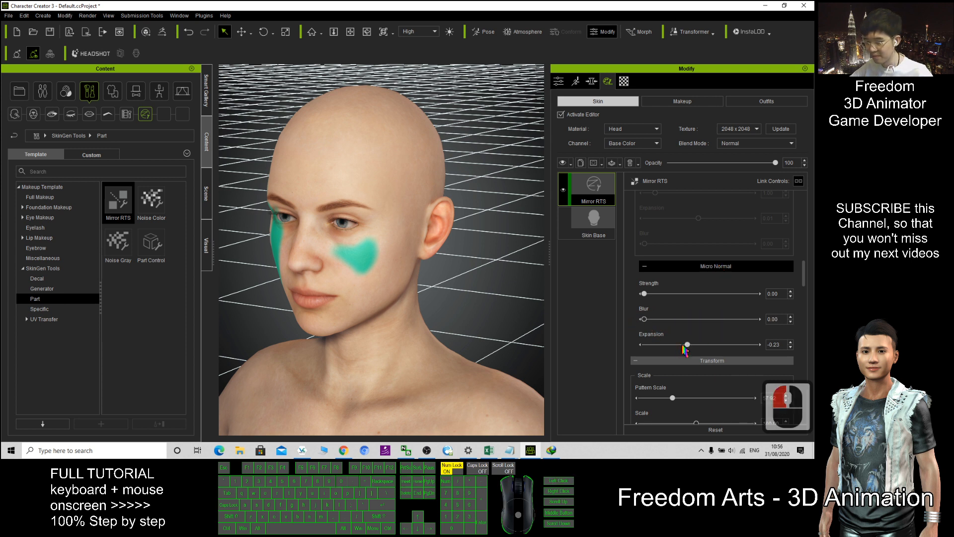
pyautogui.moveTo(684, 347)
pyautogui.mouseDown()
pyautogui.moveTo(729, 343)
pyautogui.moveTo(701, 345)
pyautogui.mouseUp()
pyautogui.press('c')
pyautogui.click(291, 287)
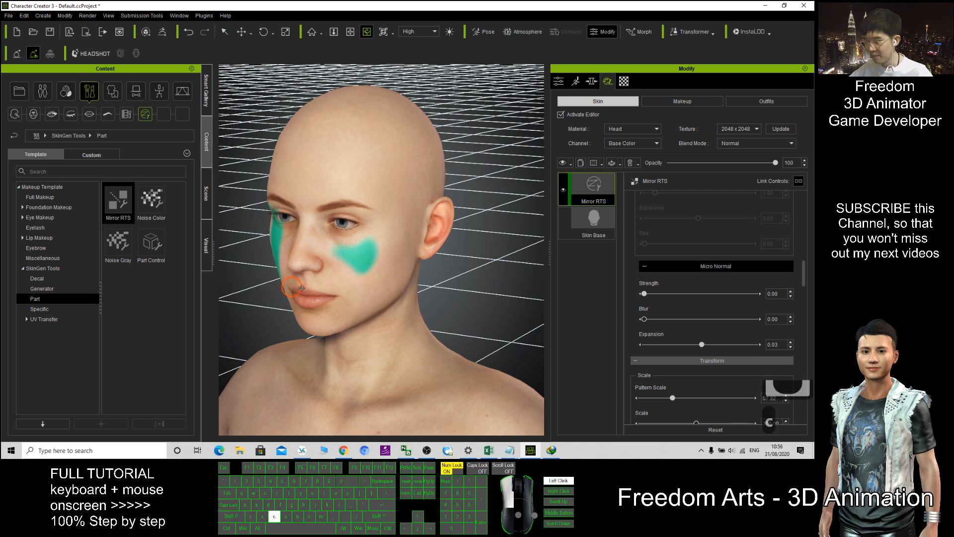
pyautogui.moveTo(301, 288); pyautogui.dragTo(489, 304)
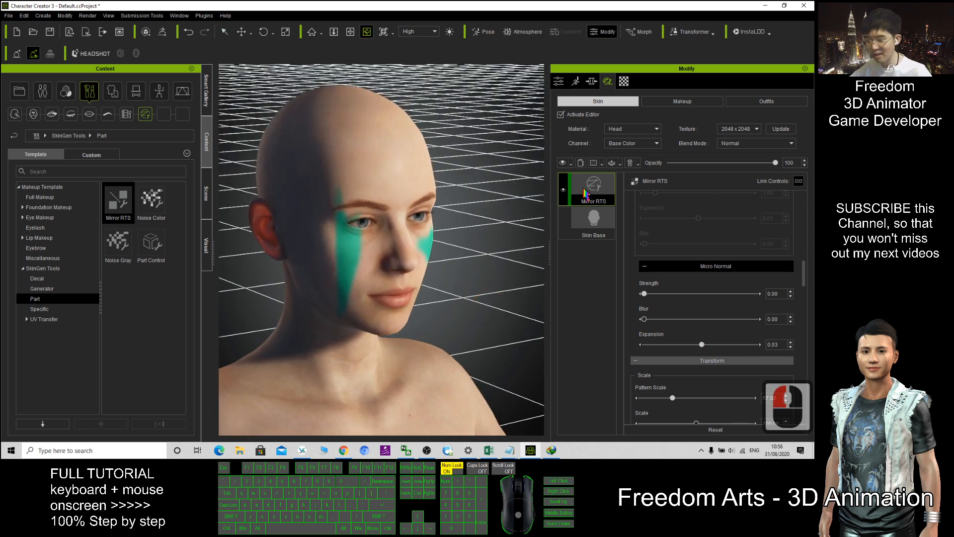
# Delete the Mirror RTS layer and apply the Noise Color part template to the character's head material only.
pyautogui.rightClick(585, 195)
pyautogui.click(622, 231)
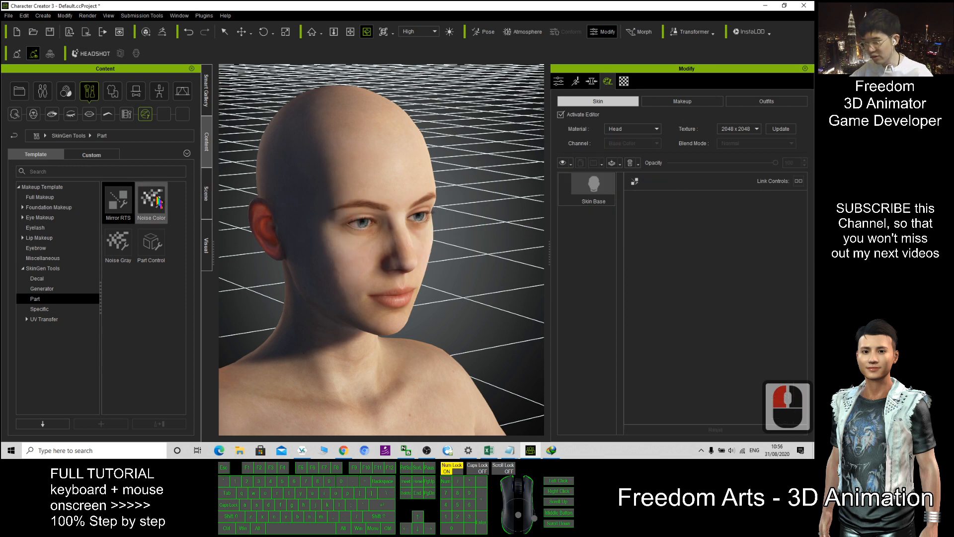
pyautogui.moveTo(160, 201); pyautogui.dragTo(391, 230)
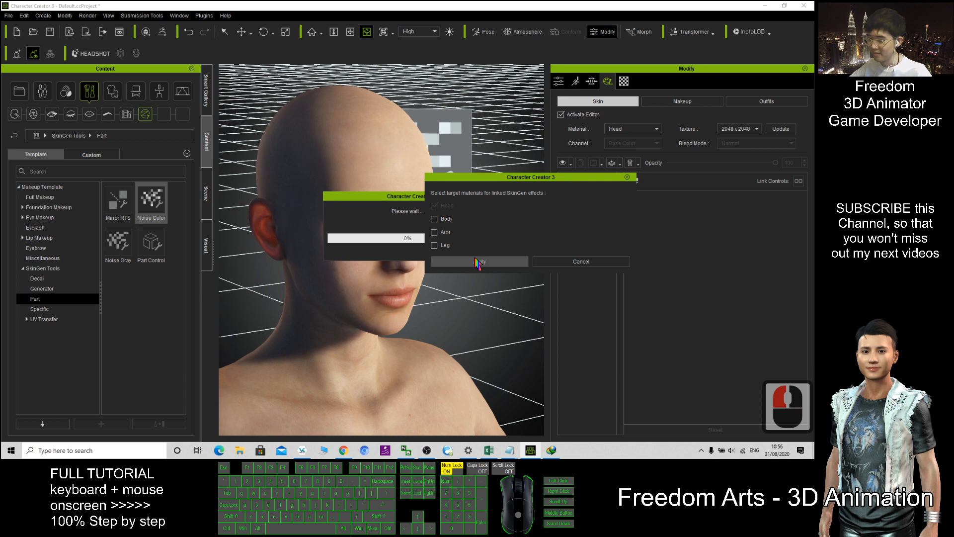
pyautogui.doubleClick(447, 223)
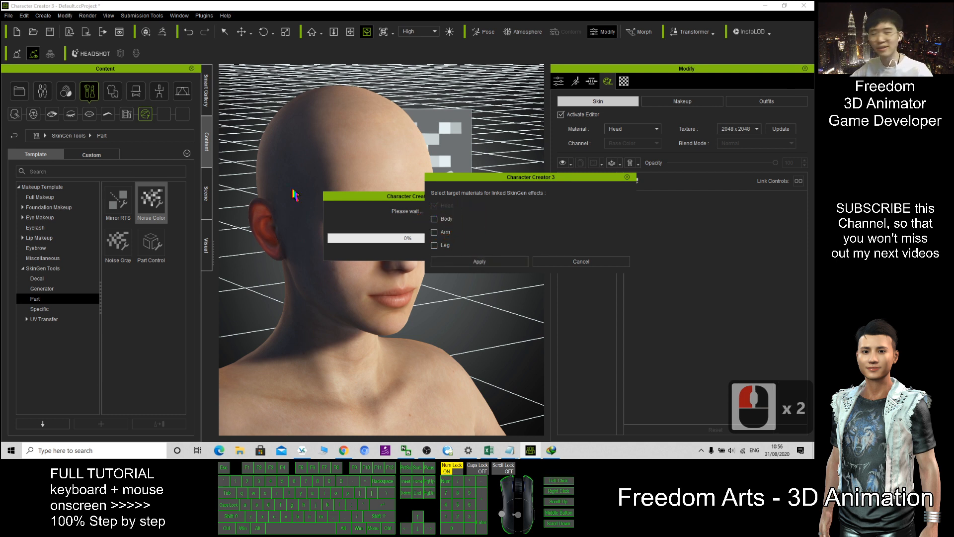
pyautogui.click(485, 259)
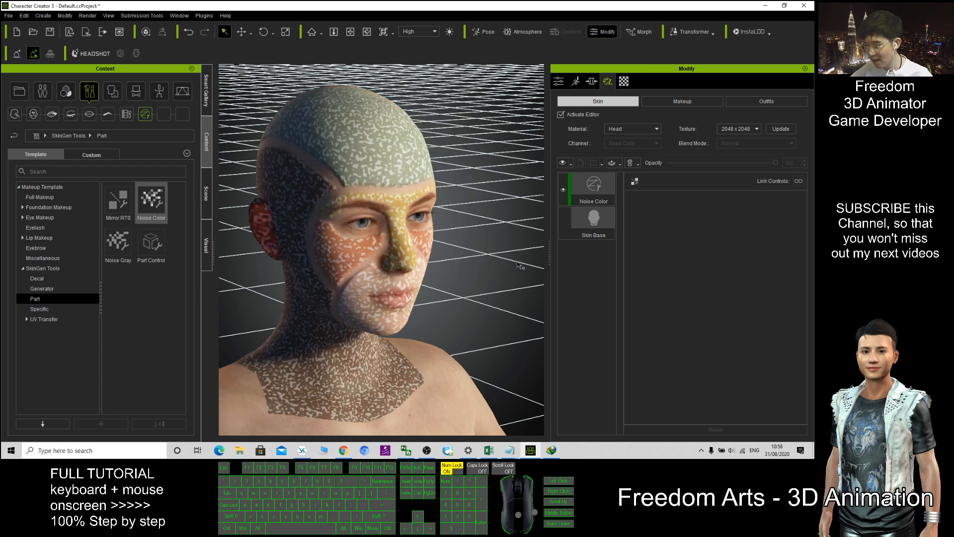
# Examine the Noise Color pattern around the head and close up at the border between the cheek and side regions.
pyautogui.press('c')
pyautogui.moveTo(516, 260); pyautogui.dragTo(239, 259)
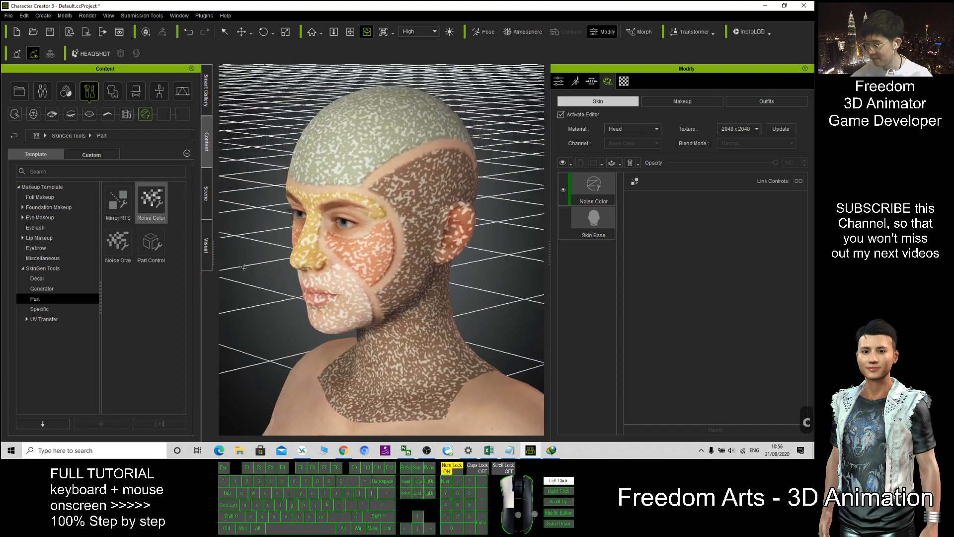
pyautogui.scroll(5, 398, 226)
pyautogui.scroll(2, 409, 232)
pyautogui.scroll(-2, 466, 247)
pyautogui.press('x')
pyautogui.press('c')
pyautogui.moveTo(469, 248); pyautogui.dragTo(414, 260)
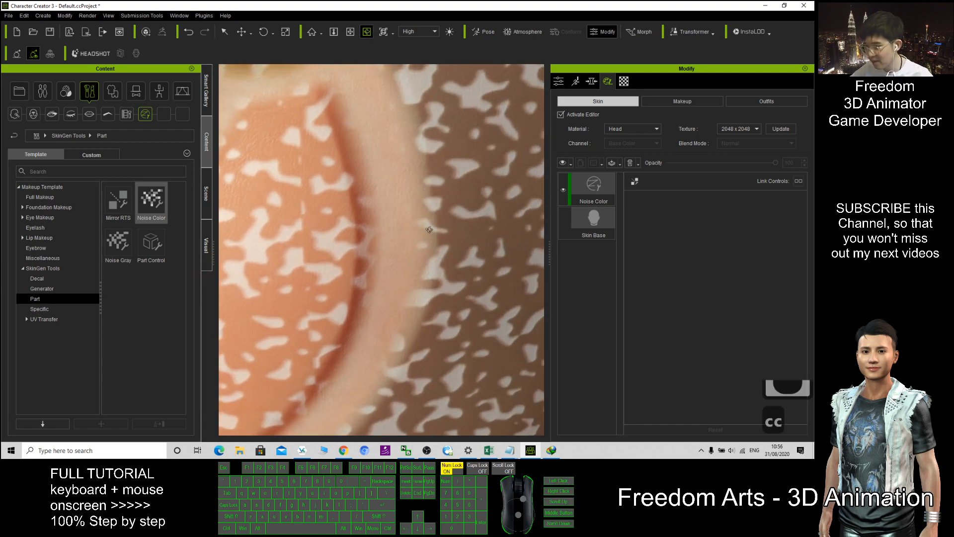
pyautogui.scroll(-10, 428, 229)
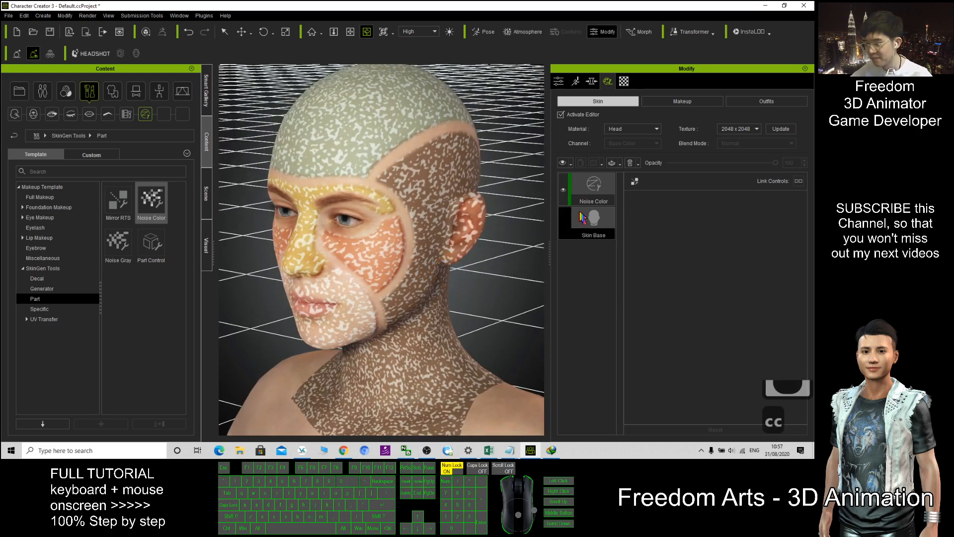
# Select the Noise Color layer and examine its texture settings, Normal Type options and Micro Normal values.
pyautogui.click(594, 185)
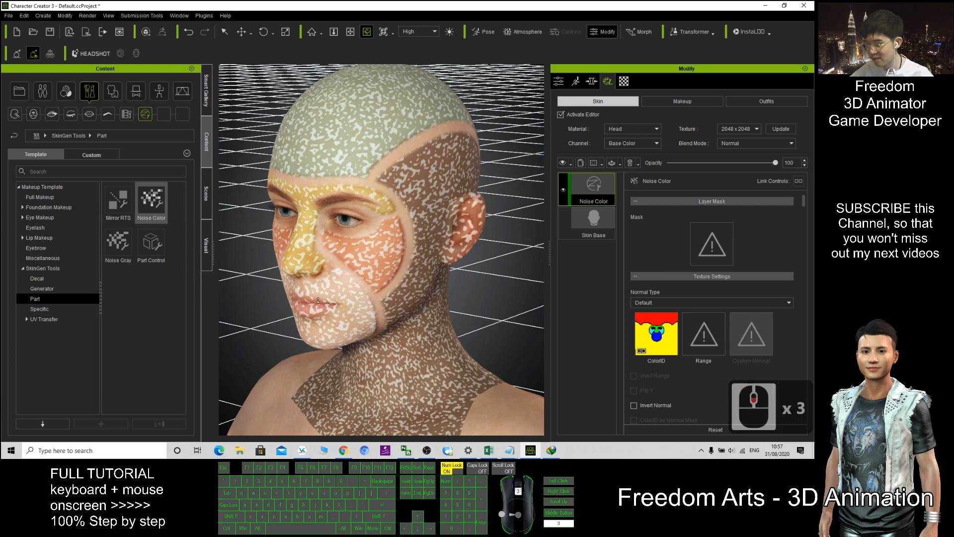
pyautogui.moveTo(356, 306); pyautogui.dragTo(309, 293)
pyautogui.scroll(-2, 716, 335)
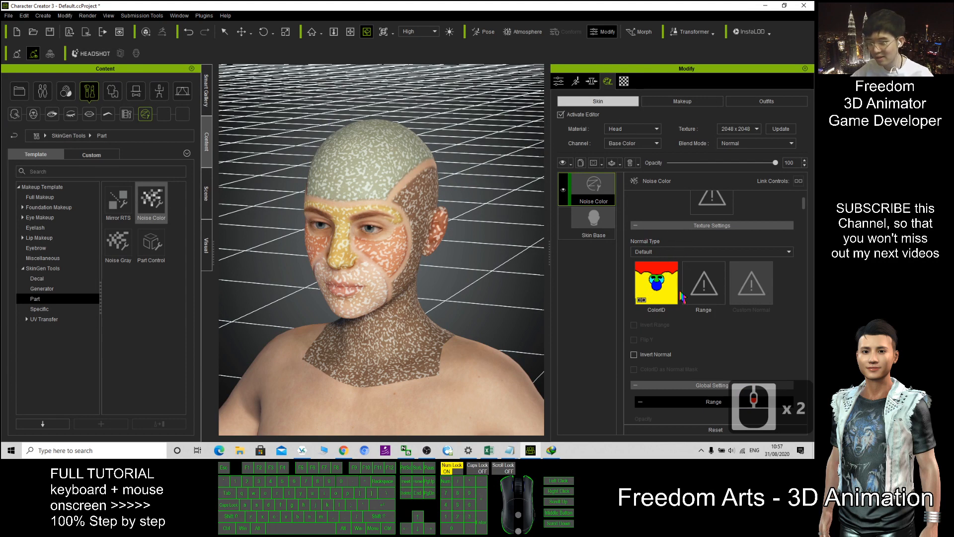
pyautogui.click(665, 252)
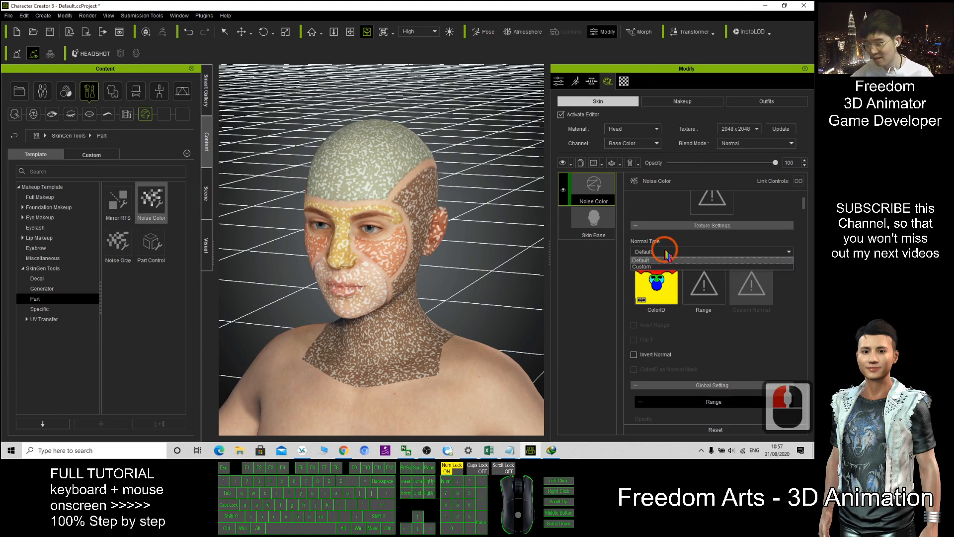
pyautogui.scroll(-16, 678, 313)
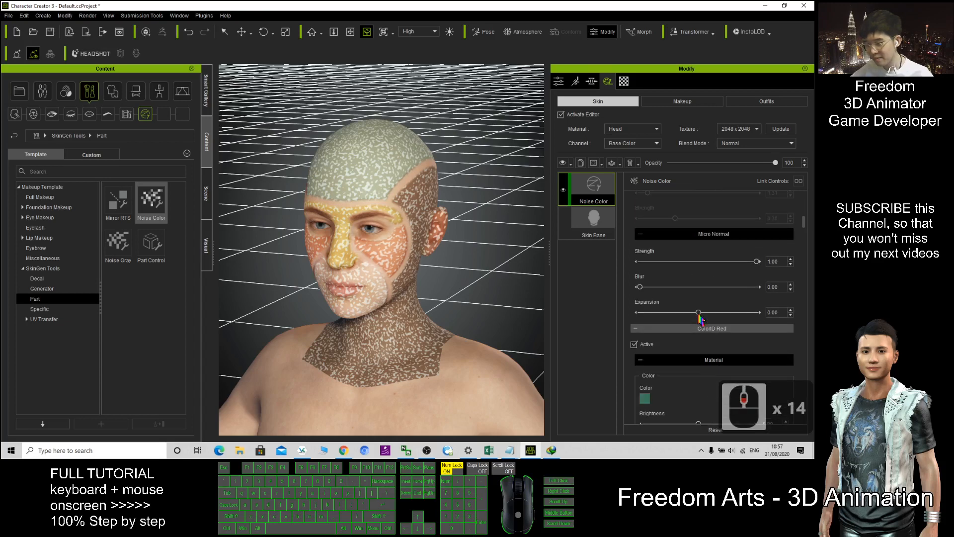
# Set the ColorID Red material color of the Noise Color layer to red, #ff0000.
pyautogui.scroll(-5, 679, 314)
pyautogui.click(647, 222)
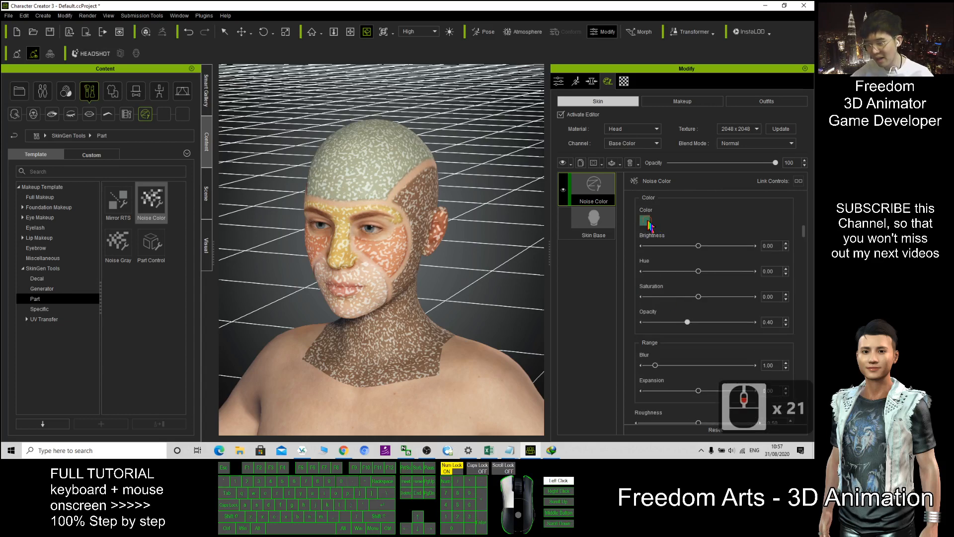
pyautogui.moveTo(455, 128); pyautogui.dragTo(681, 111)
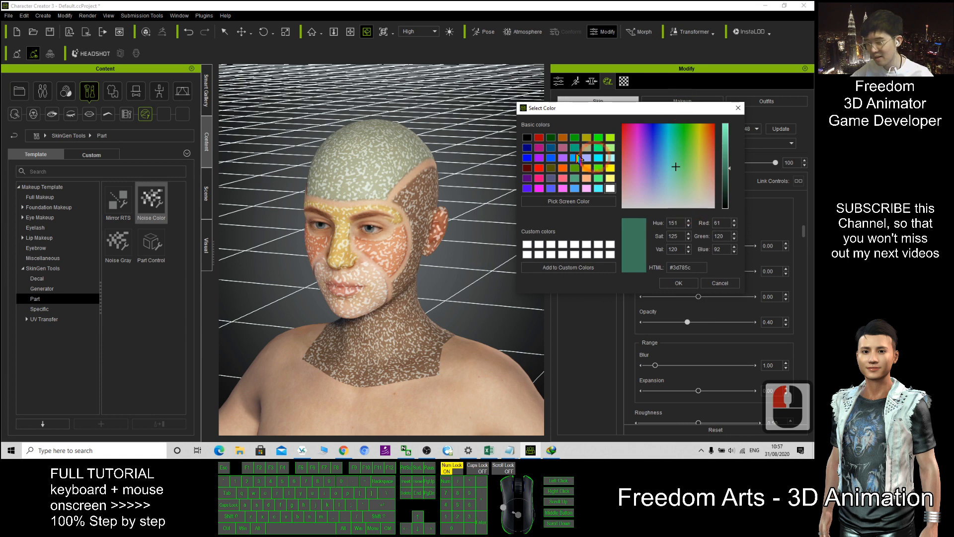
pyautogui.click(538, 168)
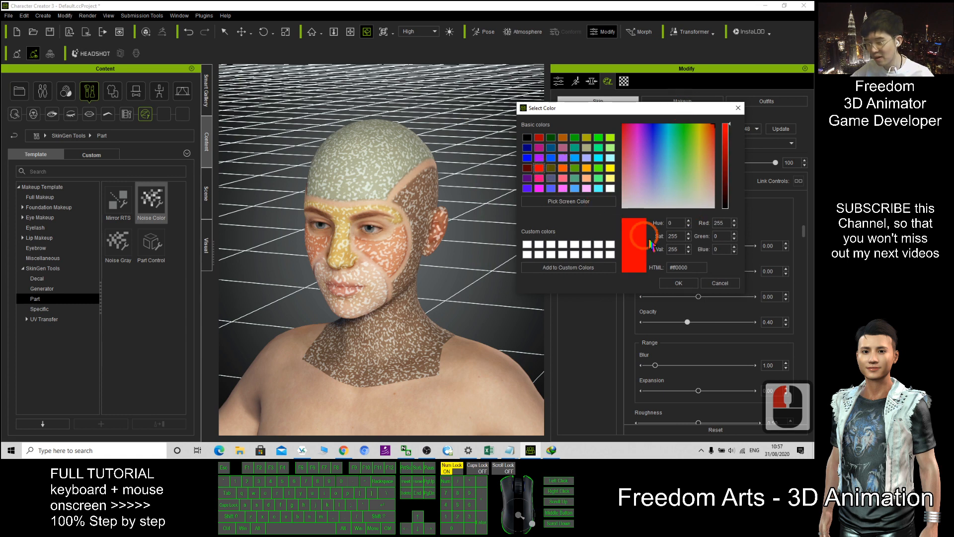
pyautogui.click(678, 283)
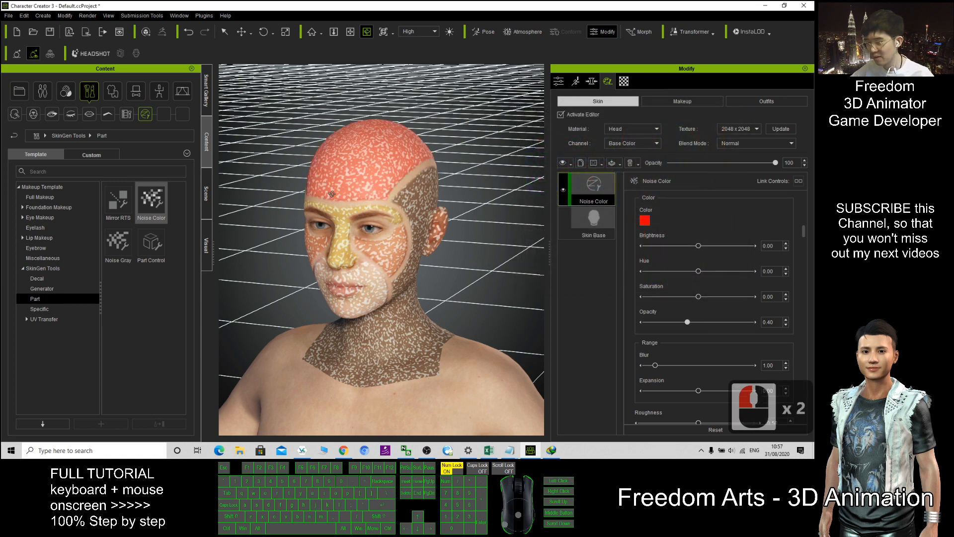
pyautogui.scroll(-11, 707, 282)
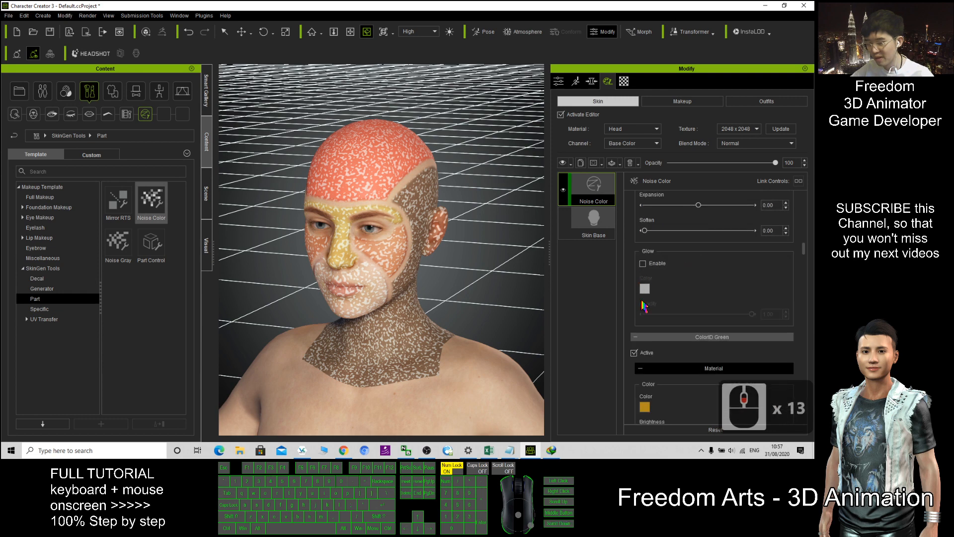
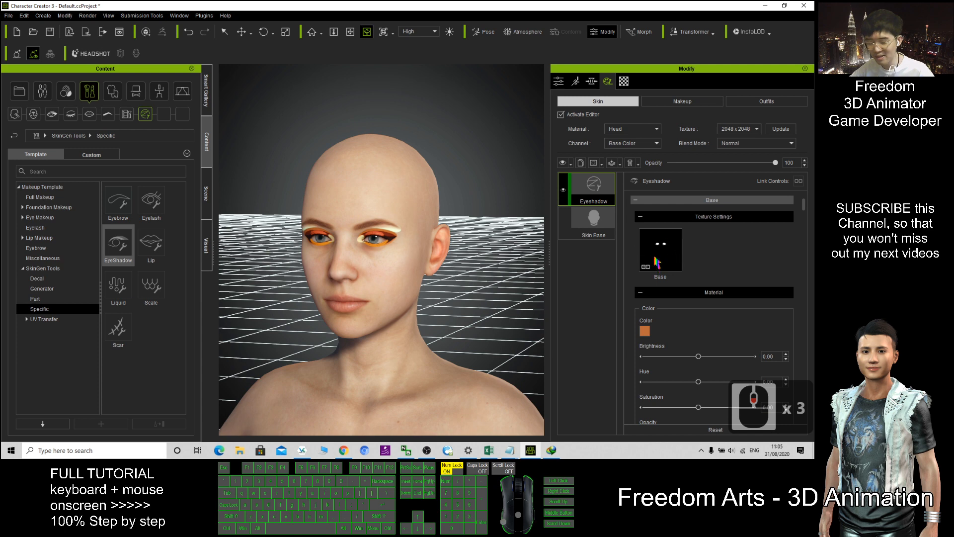
# Set the Base material color of the Eyeshadow layer to green and check the eyes close up.
pyautogui.scroll(-5, 654, 262)
pyautogui.click(647, 255)
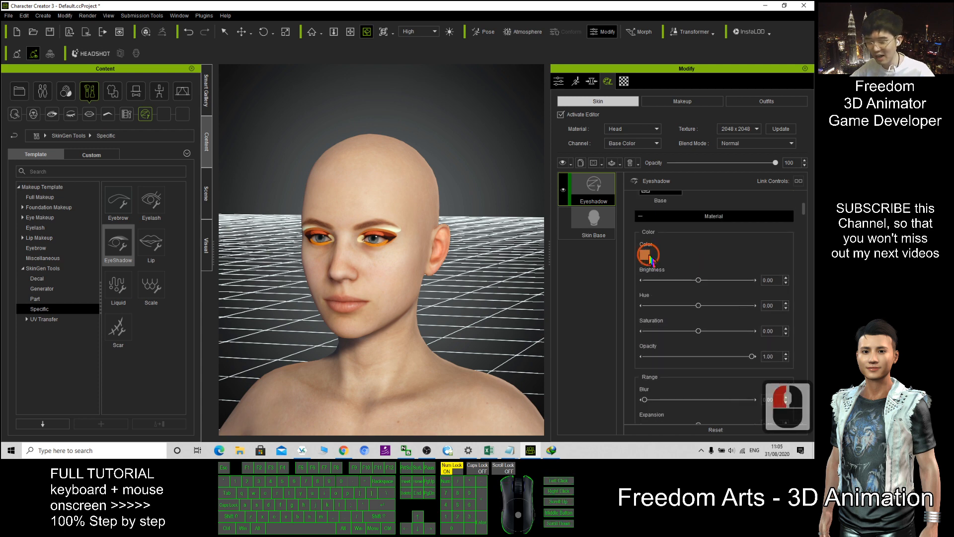
pyautogui.click(461, 177)
pyautogui.click(452, 305)
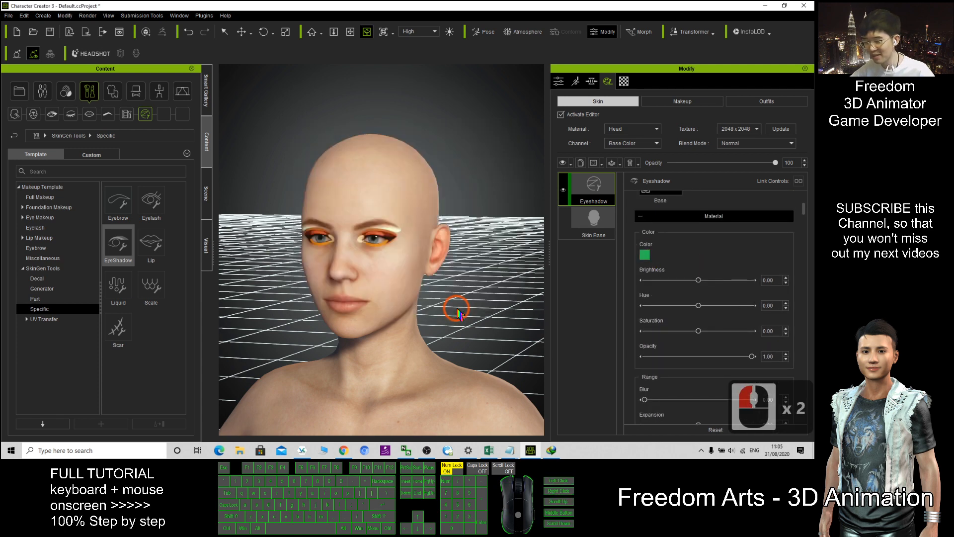
pyautogui.scroll(5, 438, 295)
pyautogui.press('c')
pyautogui.moveTo(320, 276); pyautogui.dragTo(278, 282)
pyautogui.press('c')
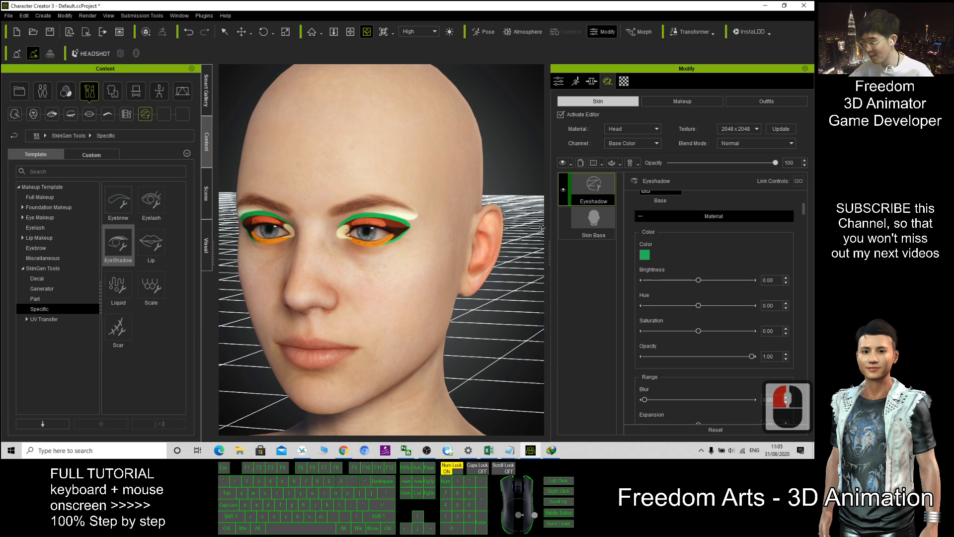
# Set the eyeshadow's Crease color to cyan #00ffff and adjust it with Brightness -0.08 and Hue -0.61.
pyautogui.scroll(-6, 700, 252)
pyautogui.scroll(-13, 700, 273)
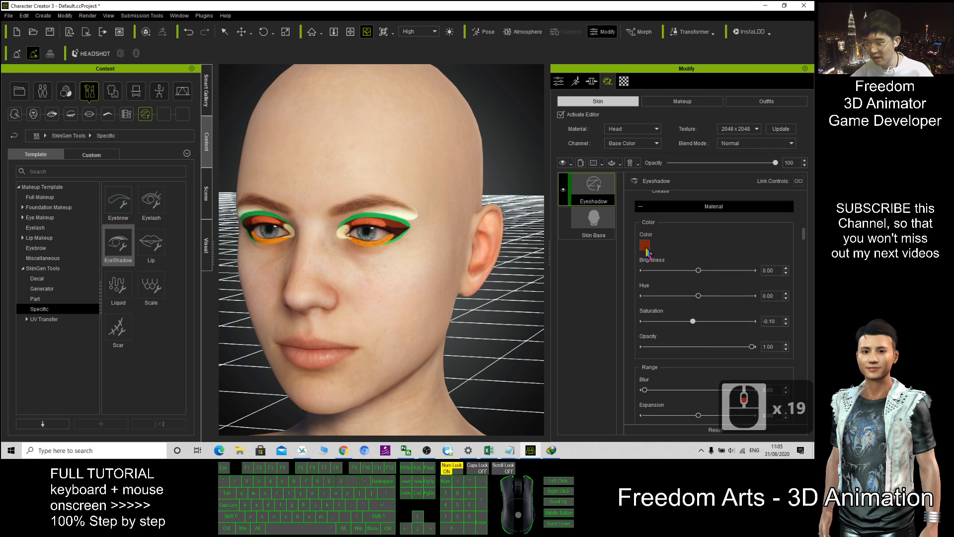
pyautogui.click(645, 245)
pyautogui.click(375, 182)
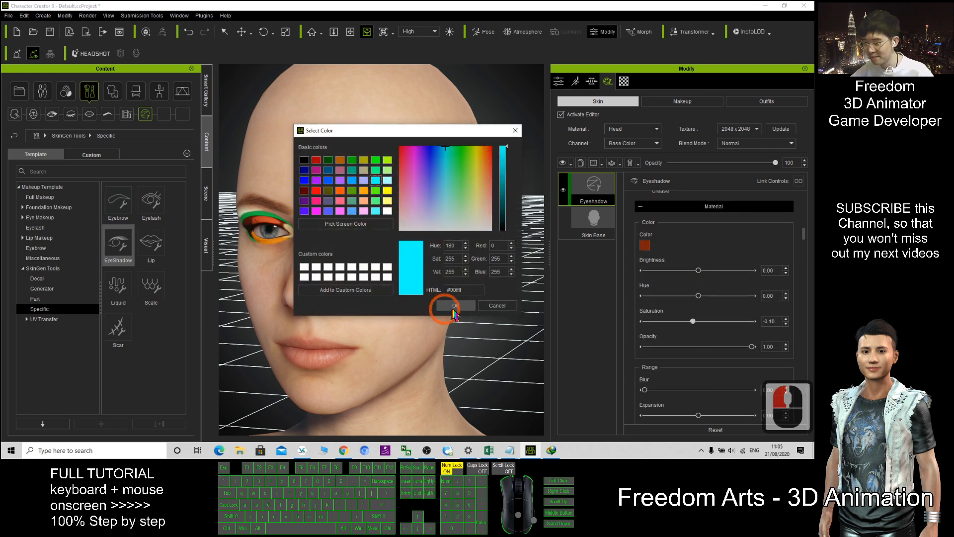
pyautogui.click(449, 304)
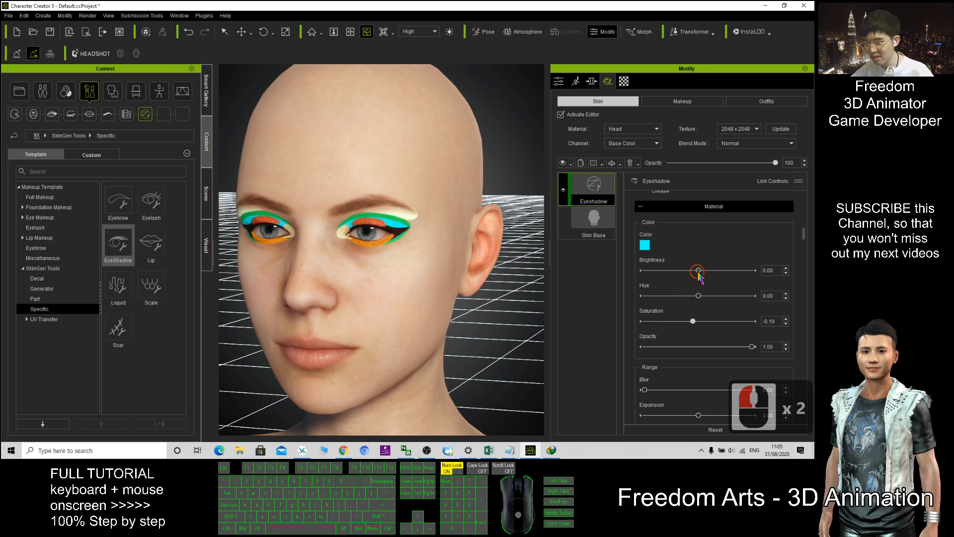
pyautogui.moveTo(698, 270); pyautogui.dragTo(681, 302)
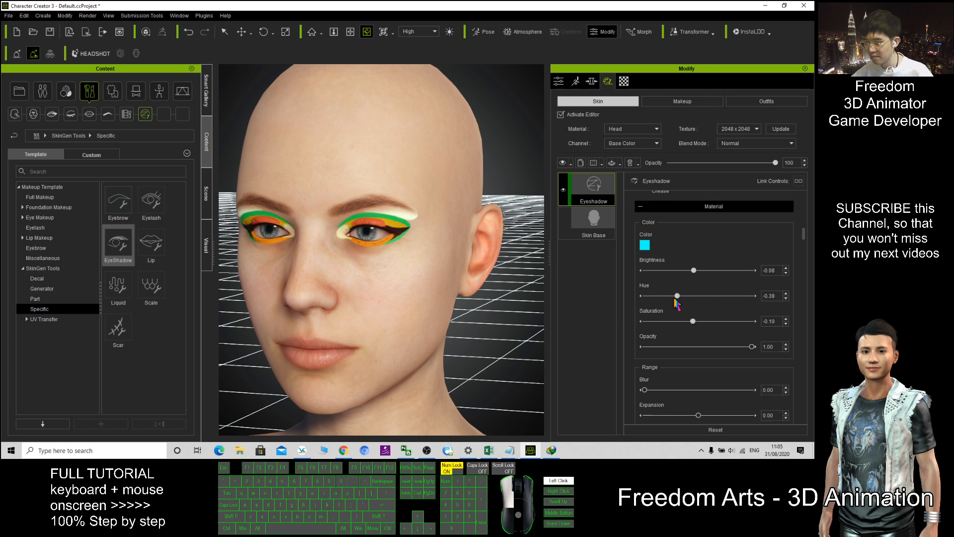
# Set the eyeshadow's Lid material color to blue-violet.
pyautogui.scroll(-13, 671, 302)
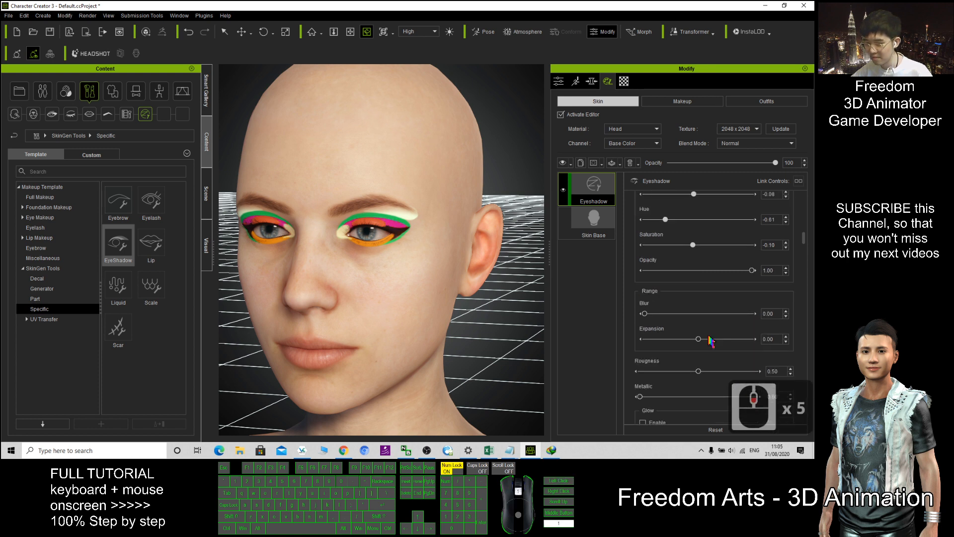
pyautogui.scroll(-20, 711, 342)
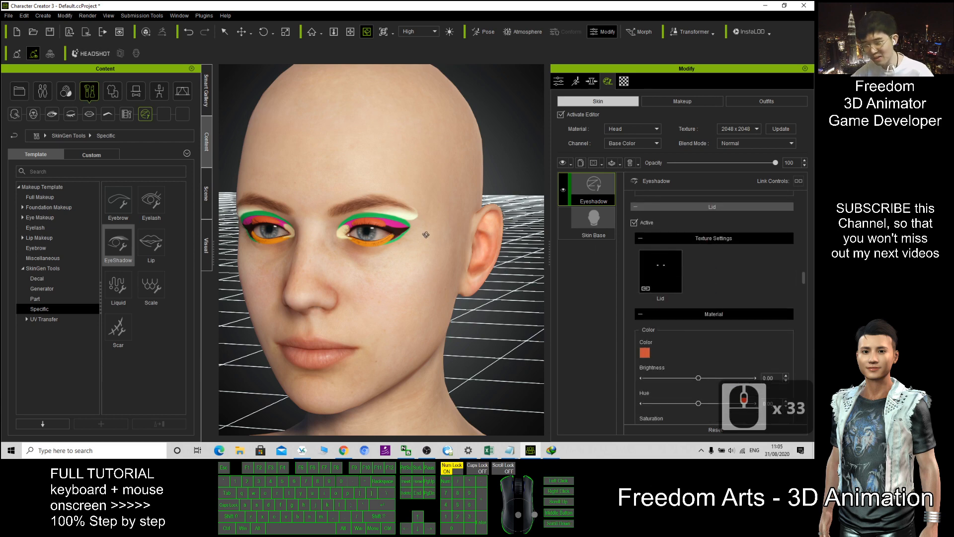
pyautogui.scroll(-2, 744, 292)
pyautogui.click(645, 301)
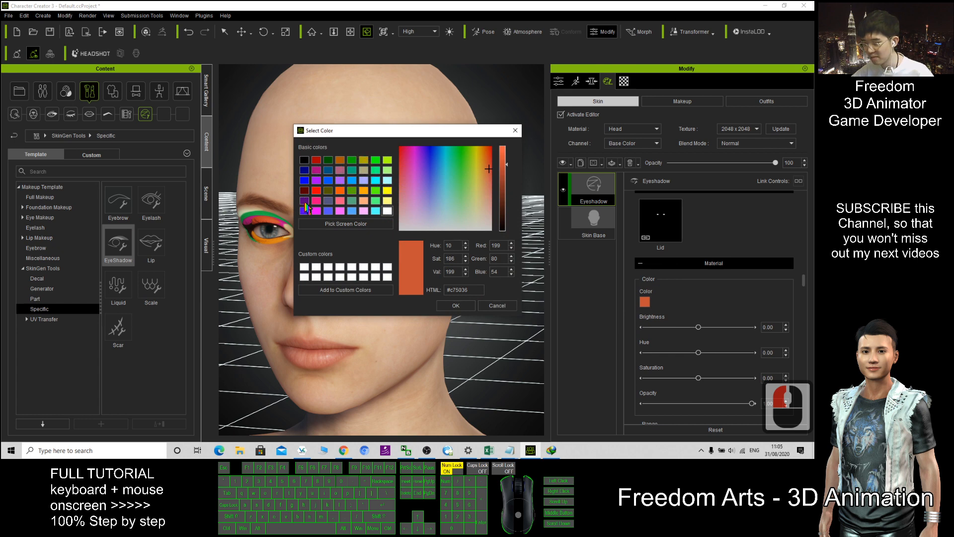
pyautogui.click(304, 210)
pyautogui.click(455, 305)
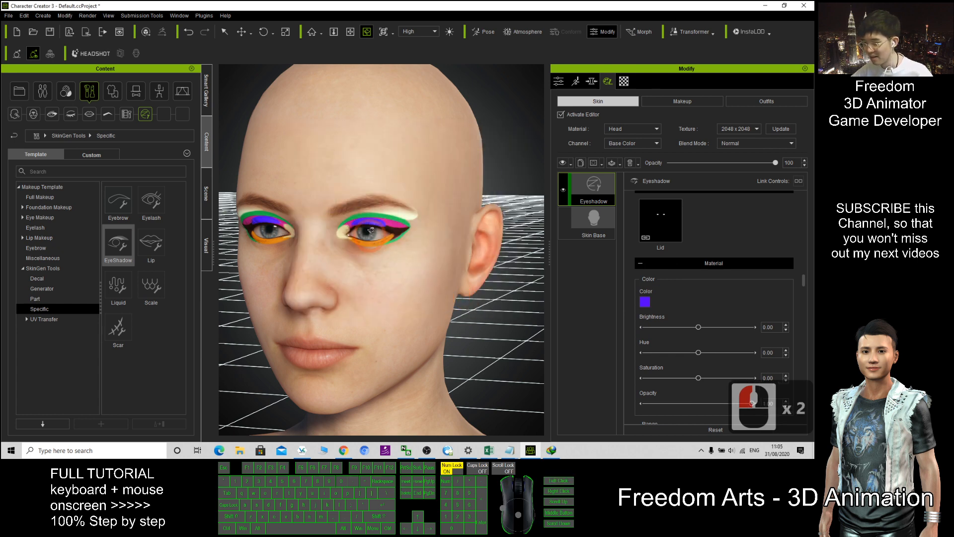
# Try a stronger Range Blur on the eyeshadow's Lid, compare it close up on the eye, and return it to 0.00.
pyautogui.scroll(-10, 711, 308)
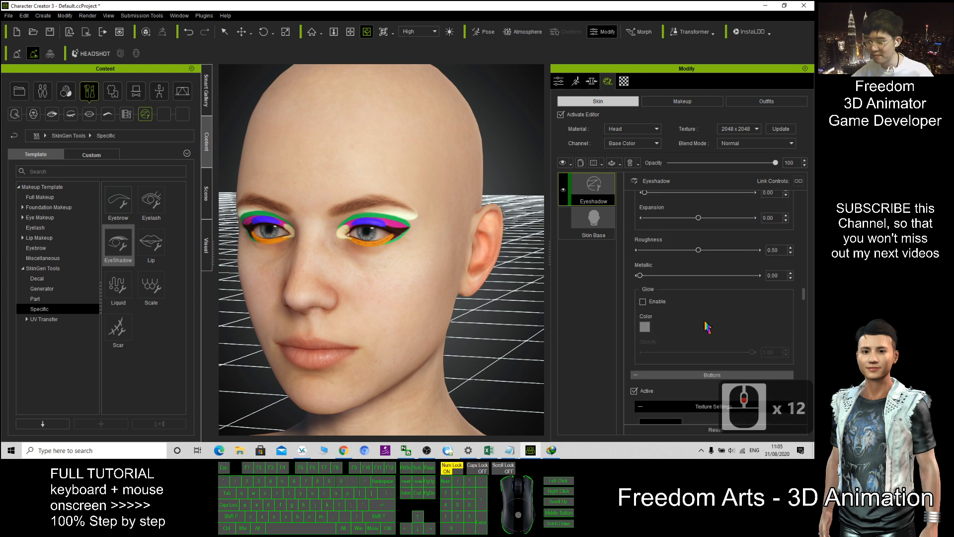
pyautogui.scroll(-5, 711, 308)
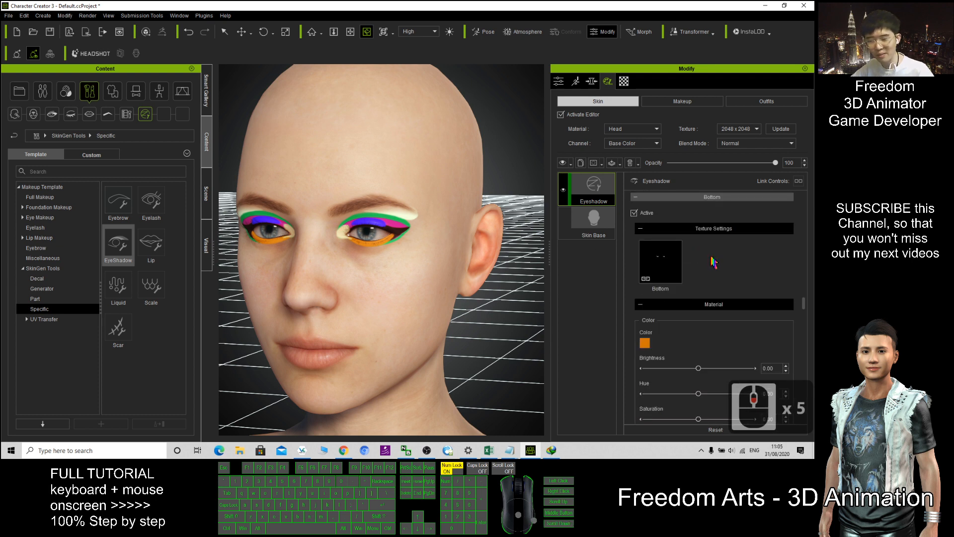
pyautogui.scroll(-9, 713, 262)
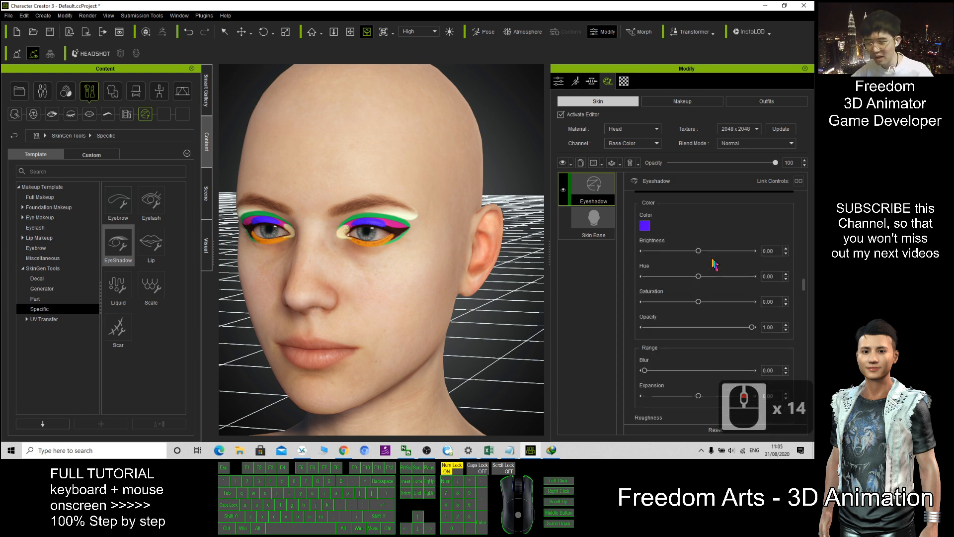
pyautogui.scroll(-2, 703, 303)
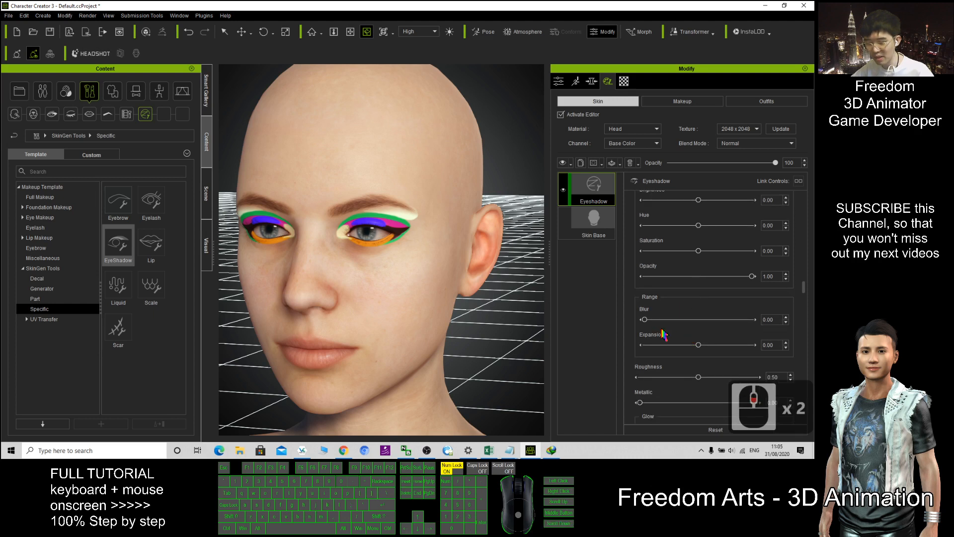
pyautogui.moveTo(644, 321); pyautogui.dragTo(742, 332)
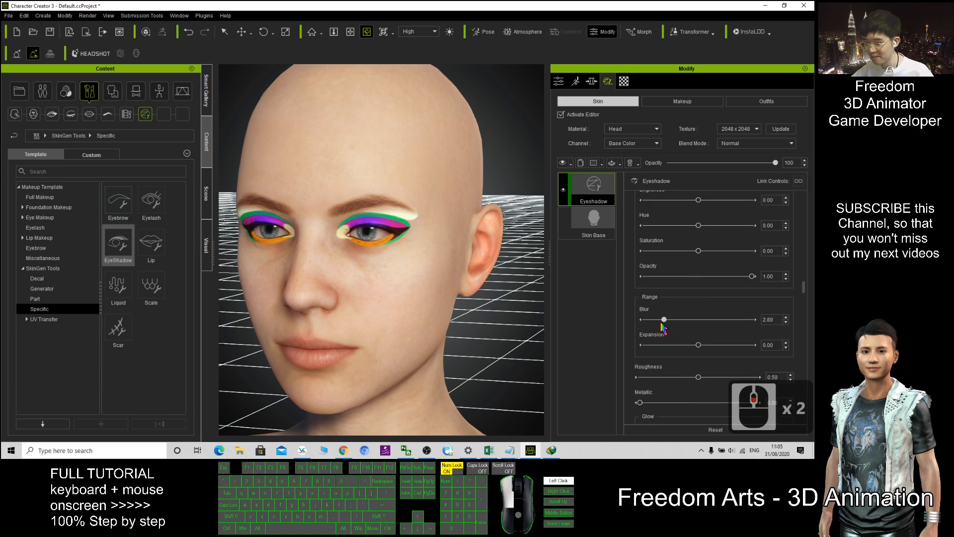
pyautogui.moveTo(661, 324)
pyautogui.mouseDown()
pyautogui.moveTo(681, 328)
pyautogui.moveTo(651, 322)
pyautogui.mouseUp()
pyautogui.scroll(5, 392, 202)
pyautogui.scroll(-2, 391, 202)
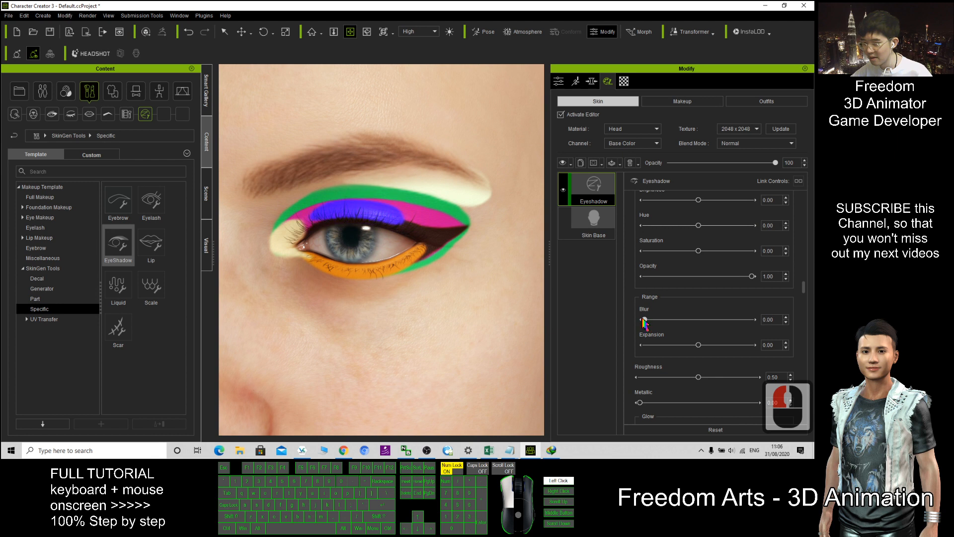
# Look back through the eyeshadow's section settings and delete the Eyeshadow layer from the head.
pyautogui.scroll(-14, 717, 267)
pyautogui.scroll(20, 717, 267)
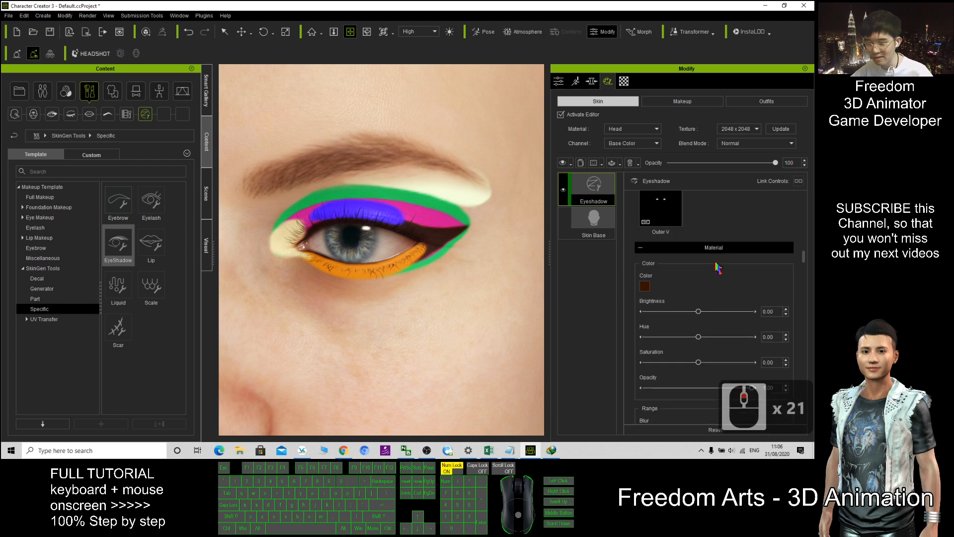
pyautogui.scroll(20, 717, 268)
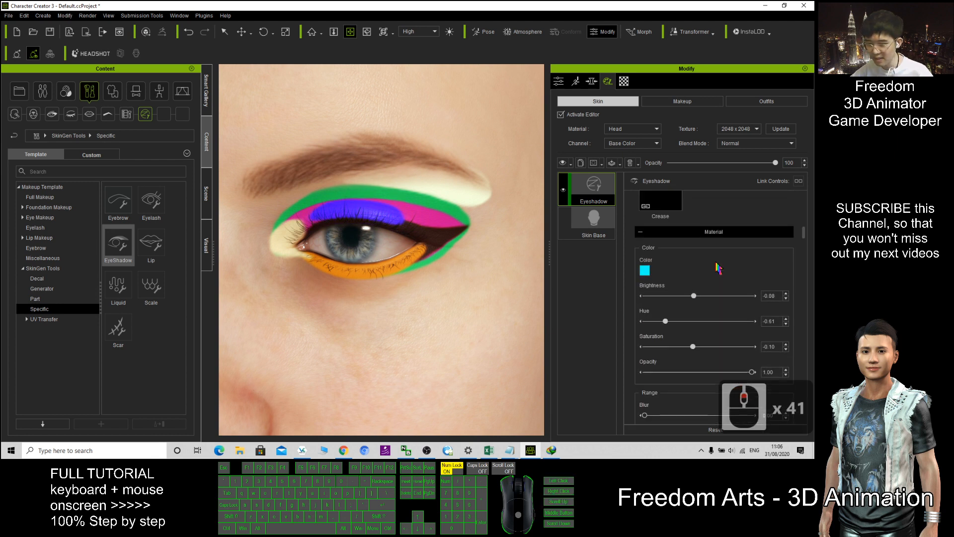
pyautogui.scroll(11, 717, 267)
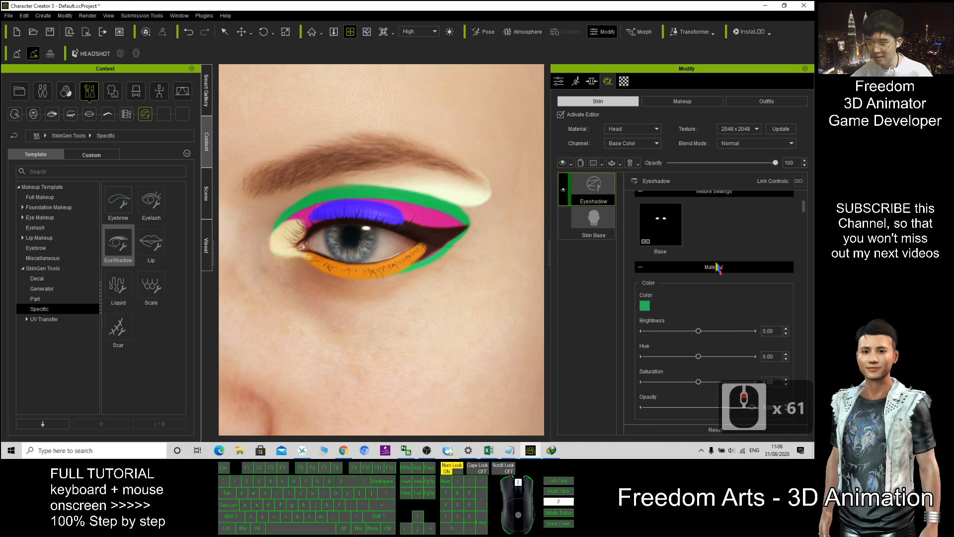
pyautogui.scroll(-6, 678, 306)
pyautogui.scroll(-1, 679, 306)
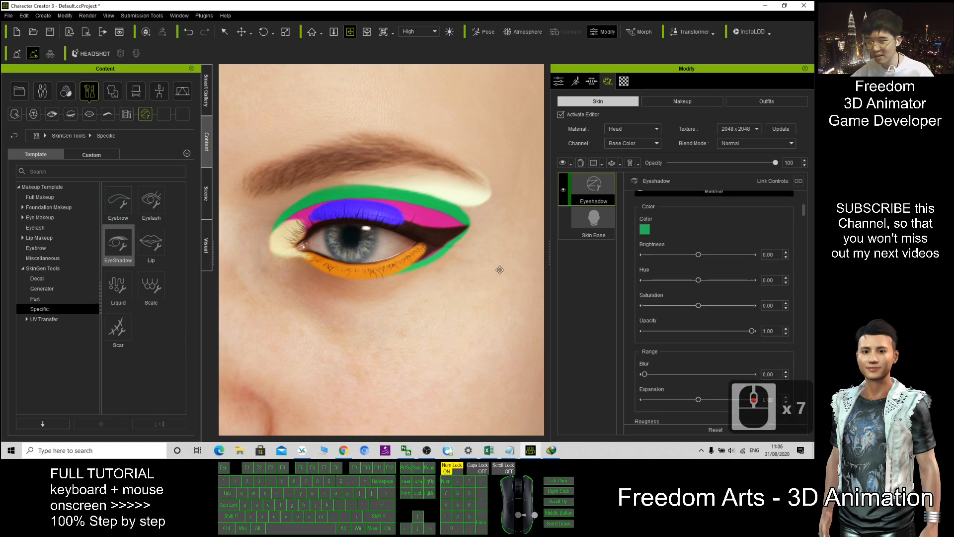
pyautogui.rightClick(587, 194)
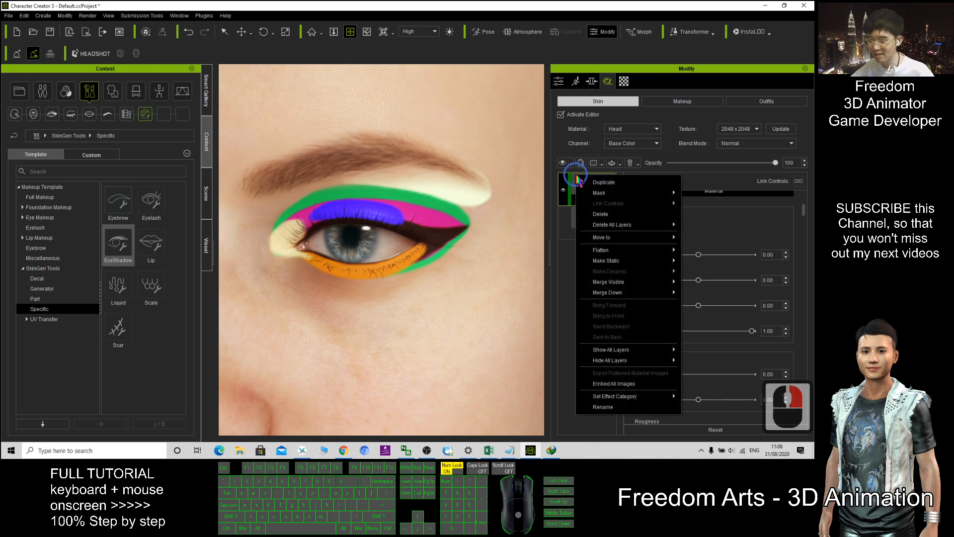
pyautogui.click(600, 216)
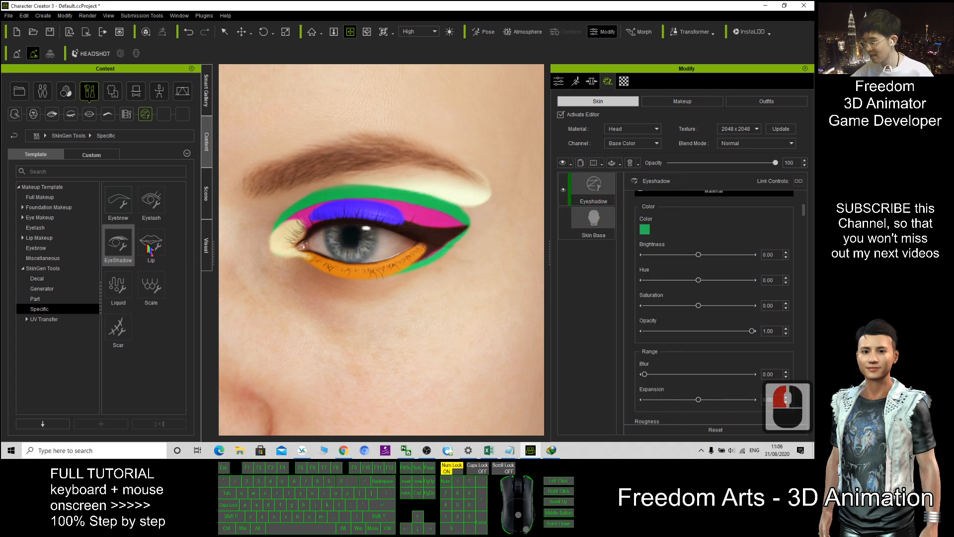
# Apply the Specific Lip template to the head and frame the lips close up.
pyautogui.moveTo(150, 248); pyautogui.dragTo(357, 248)
pyautogui.click(469, 264)
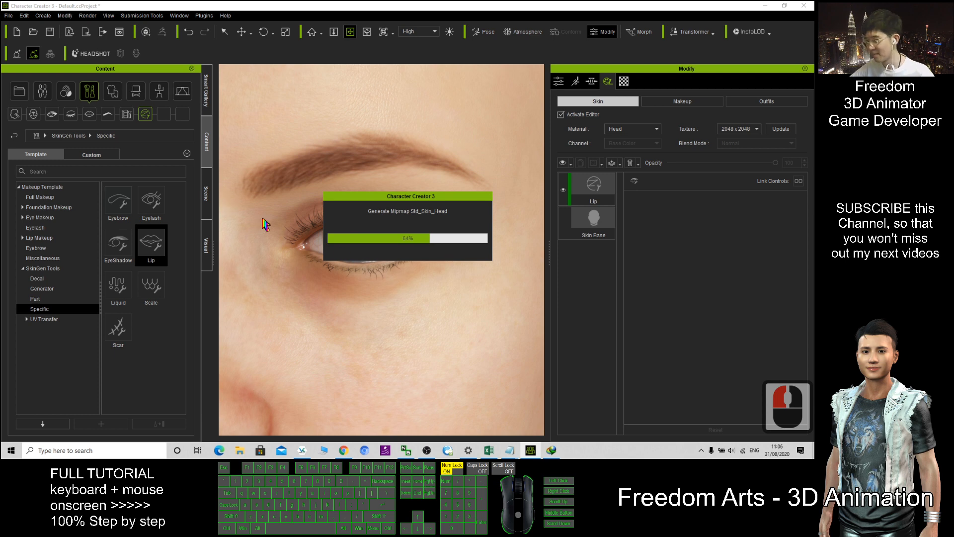
pyautogui.scroll(-6, 347, 272)
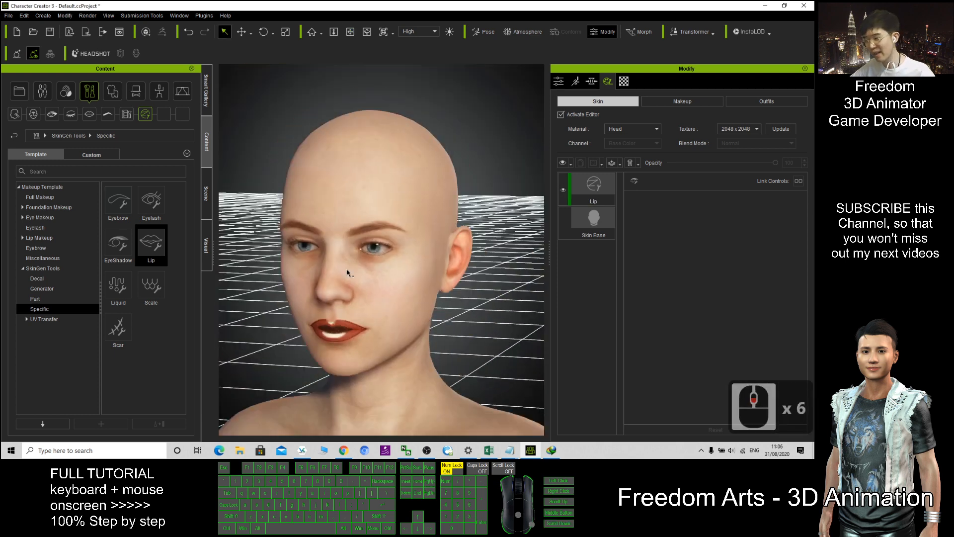
pyautogui.scroll(-3, 327, 330)
pyautogui.scroll(6, 343, 336)
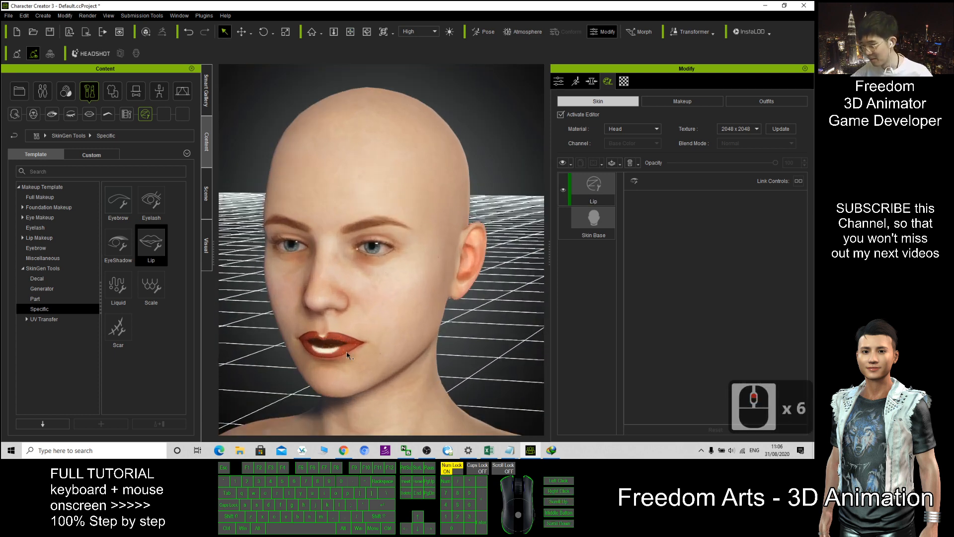
pyautogui.press('x')
pyautogui.moveTo(378, 382); pyautogui.dragTo(437, 332)
pyautogui.scroll(6, 436, 299)
pyautogui.scroll(-2, 437, 298)
pyautogui.press('x')
pyautogui.press('c')
pyautogui.press('c')
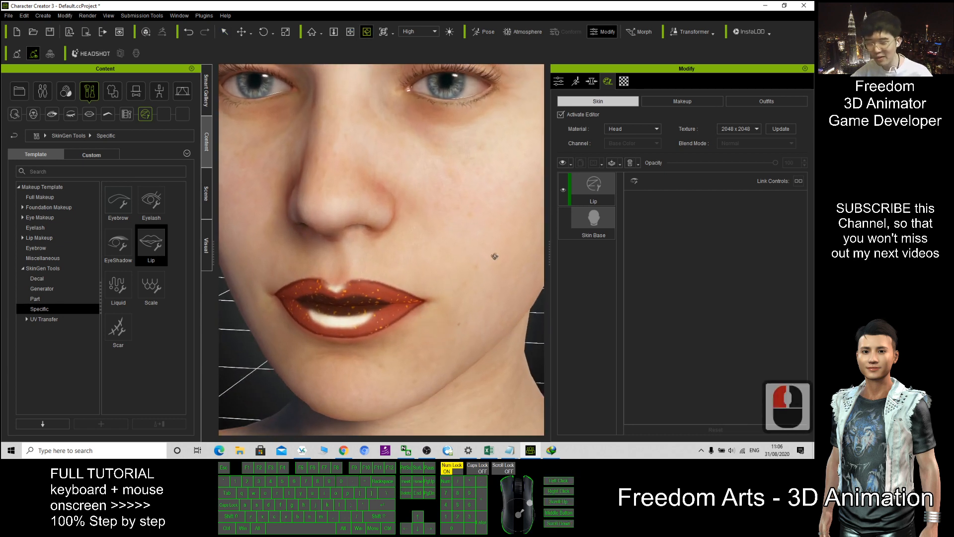
# Adjust the Lip layer's global Metallic and set its Base material color to green.
pyautogui.click(593, 183)
pyautogui.click(654, 178)
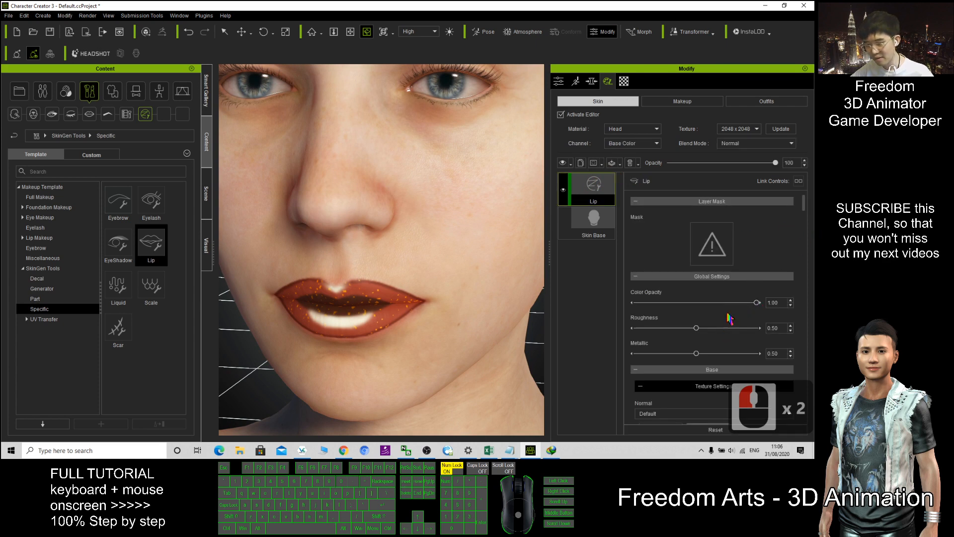
pyautogui.scroll(-5, 729, 318)
pyautogui.moveTo(698, 226)
pyautogui.mouseDown()
pyautogui.moveTo(783, 227)
pyautogui.moveTo(695, 227)
pyautogui.mouseUp()
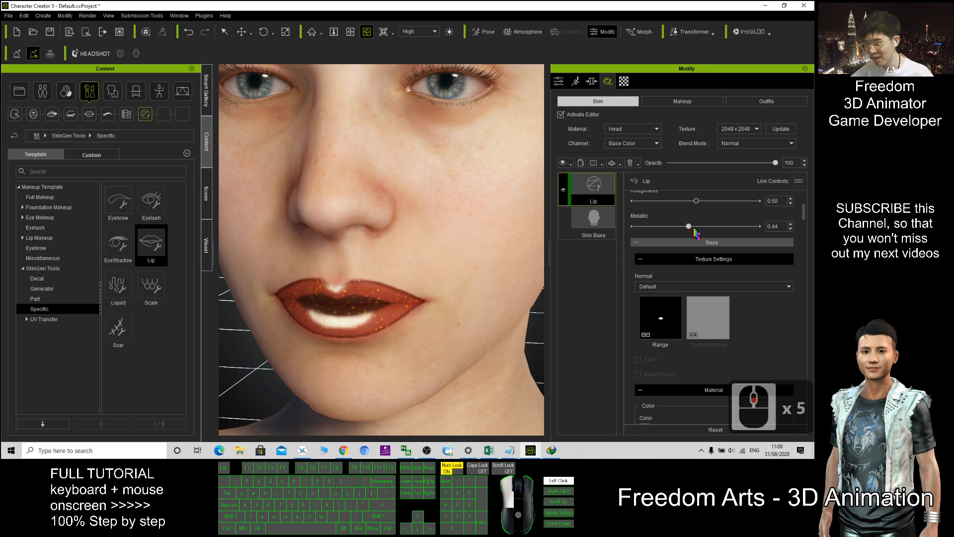
pyautogui.scroll(-6, 730, 350)
pyautogui.click(645, 276)
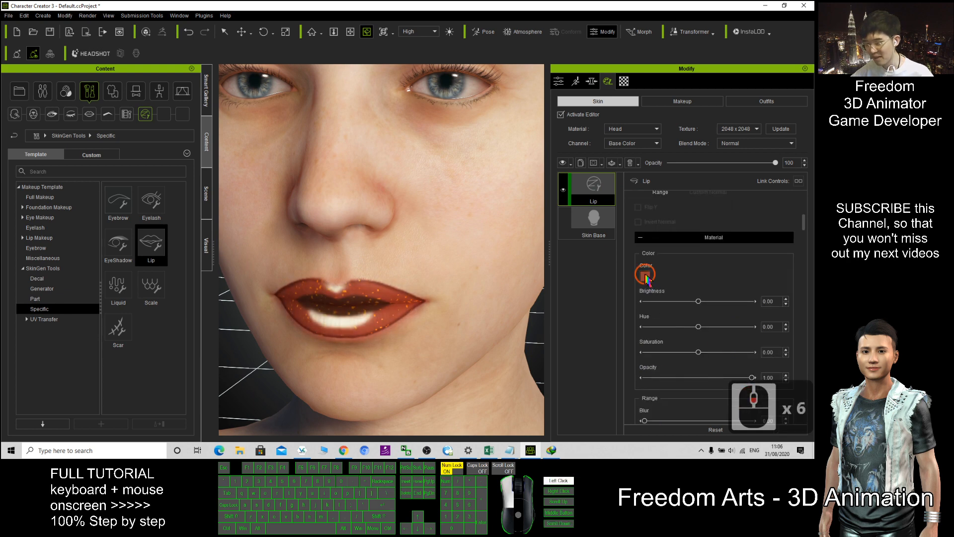
pyautogui.click(455, 174)
pyautogui.click(456, 306)
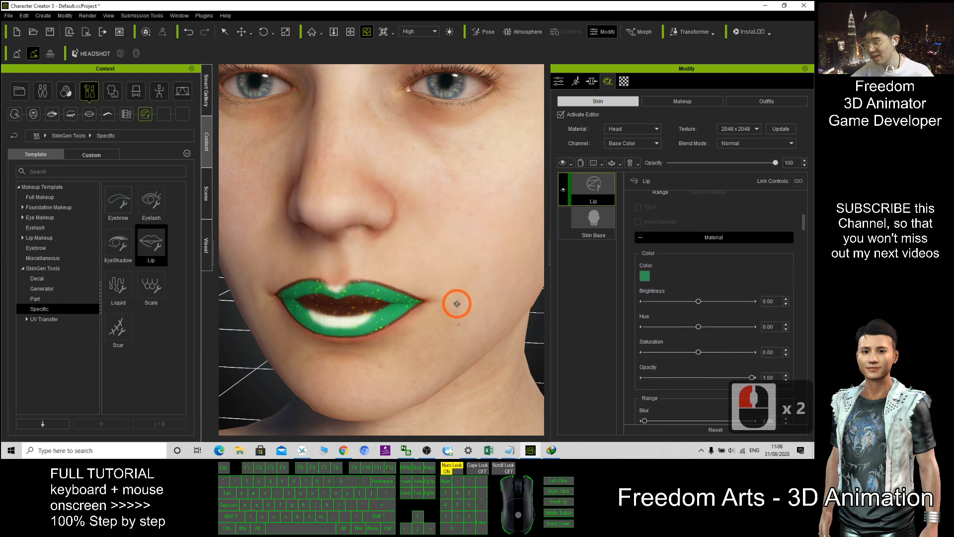
# View the lips on the whole face and shift the Lip layer's Base Hue to 0.50.
pyautogui.scroll(-7, 390, 314)
pyautogui.press('c')
pyautogui.moveTo(390, 314); pyautogui.dragTo(383, 293)
pyautogui.scroll(4, 415, 290)
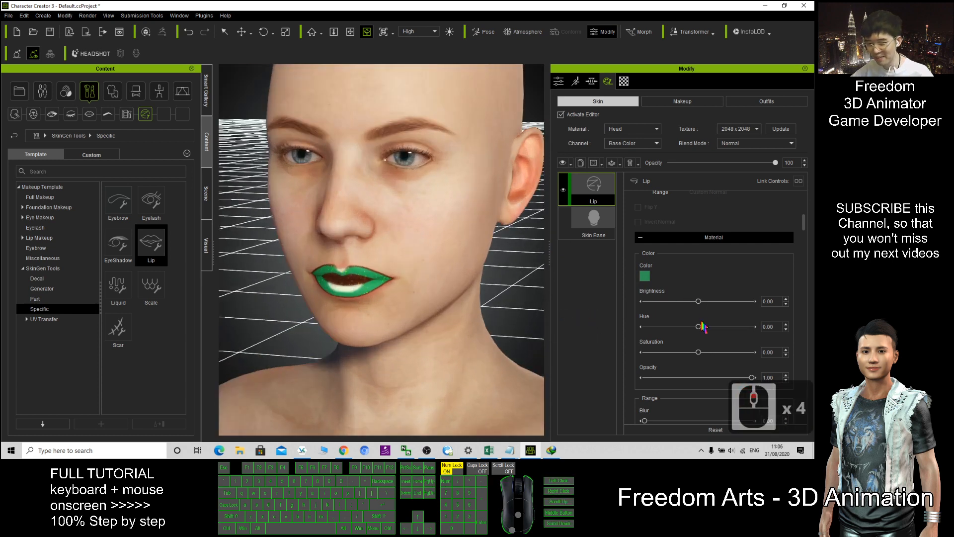
pyautogui.moveTo(699, 327); pyautogui.dragTo(727, 329)
# Look over the Lip layer's Base settings and set the Normal Flatten to 0.29.
pyautogui.scroll(-7, 786, 351)
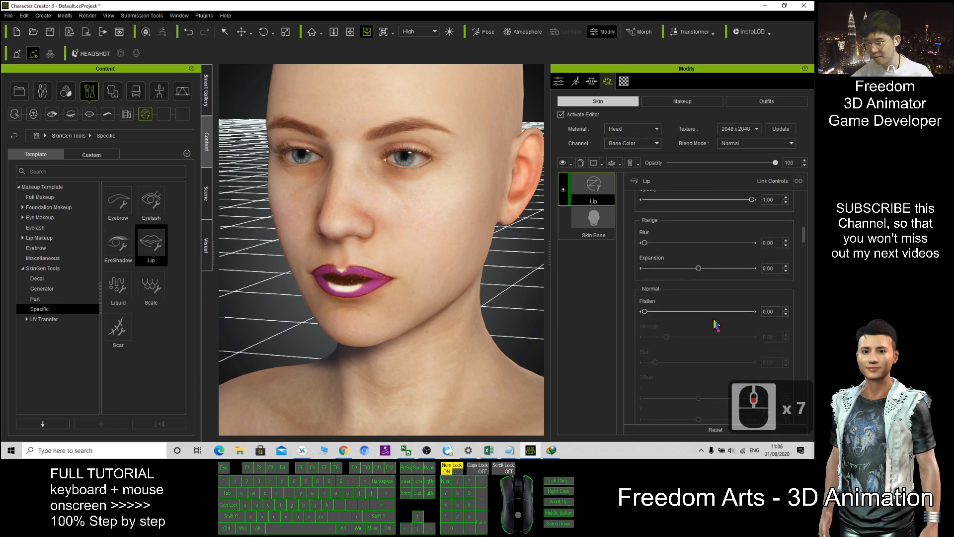
pyautogui.scroll(-7, 716, 325)
pyautogui.scroll(-7, 716, 326)
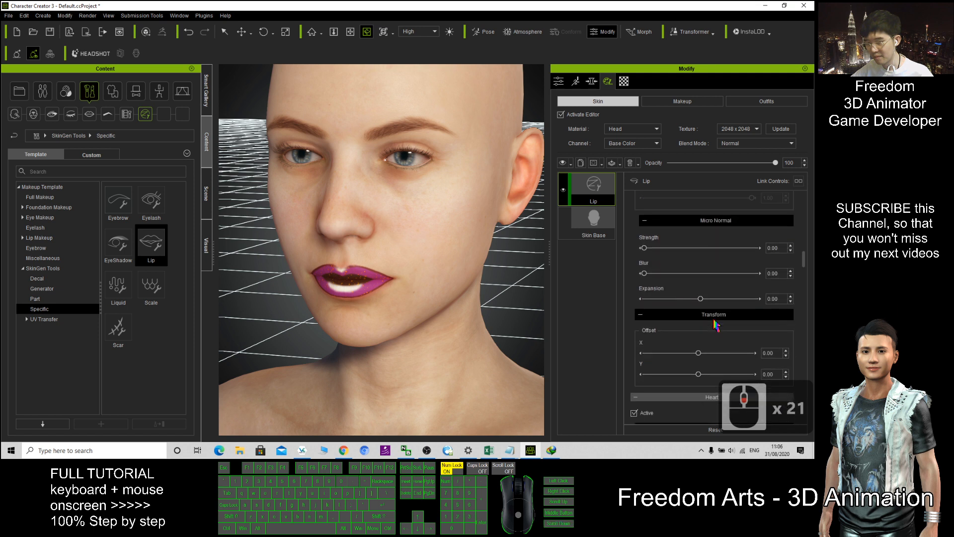
pyautogui.scroll(8, 695, 326)
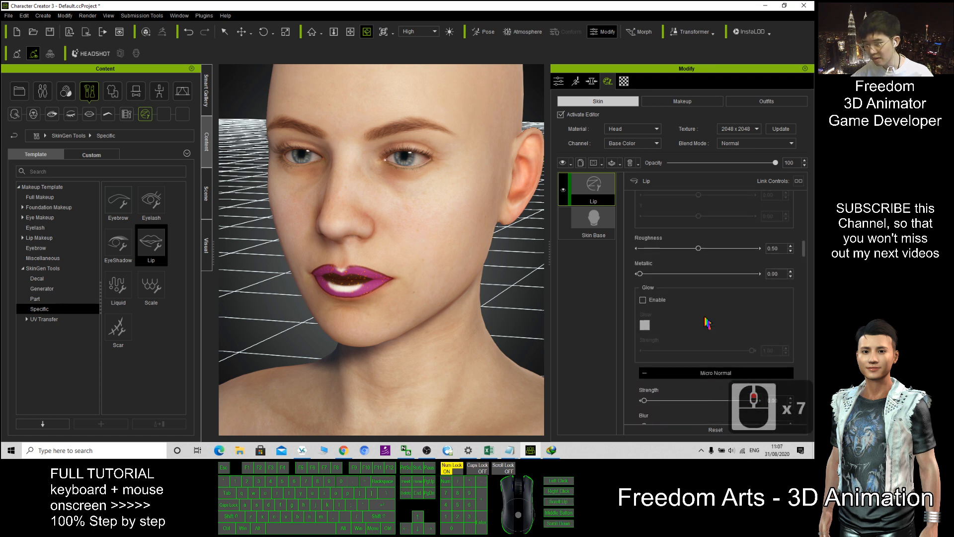
pyautogui.scroll(-4, 699, 331)
pyautogui.scroll(6, 699, 331)
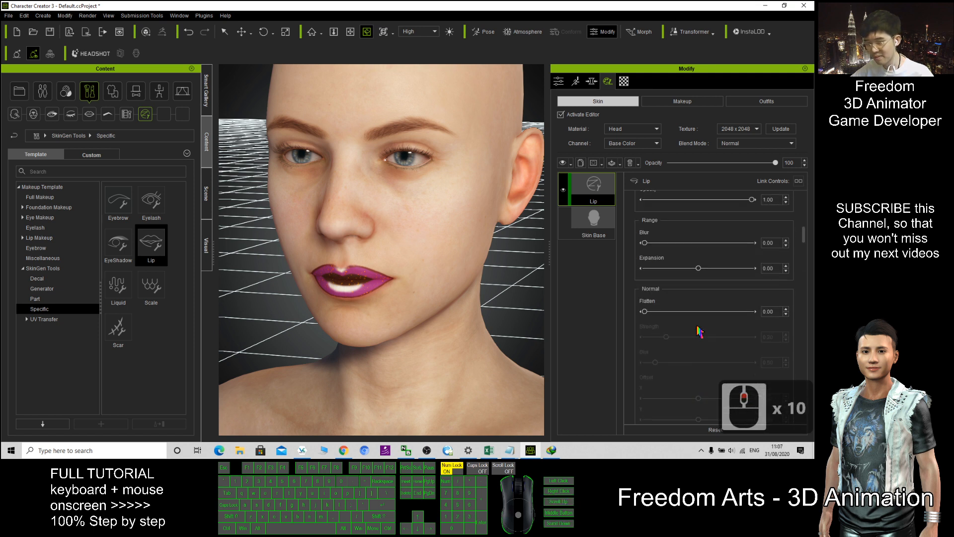
pyautogui.moveTo(644, 311); pyautogui.dragTo(722, 312)
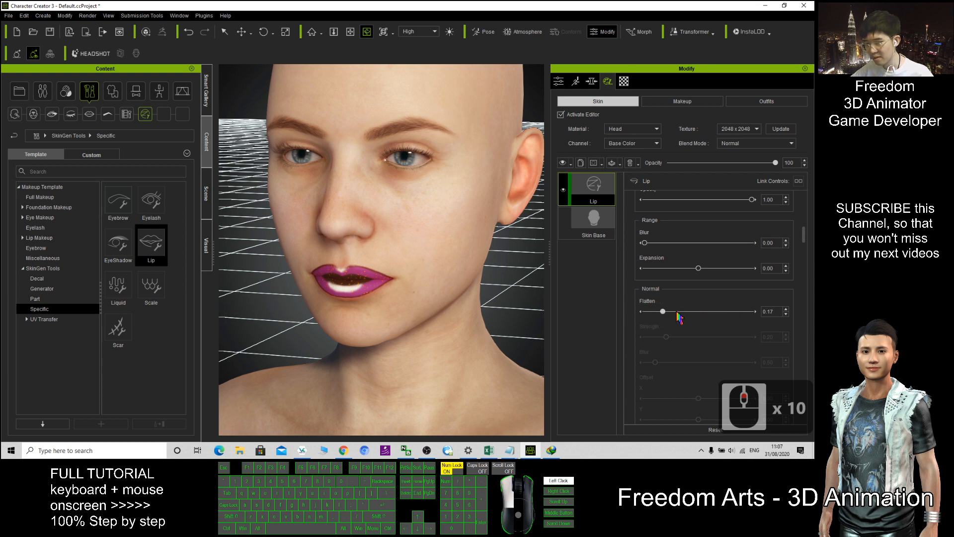
# Try a Range Blur of 5.00 on the Lip layer's Base, inspect the lips close up, and return it to 0.00.
pyautogui.scroll(2, 679, 318)
pyautogui.scroll(2, 673, 291)
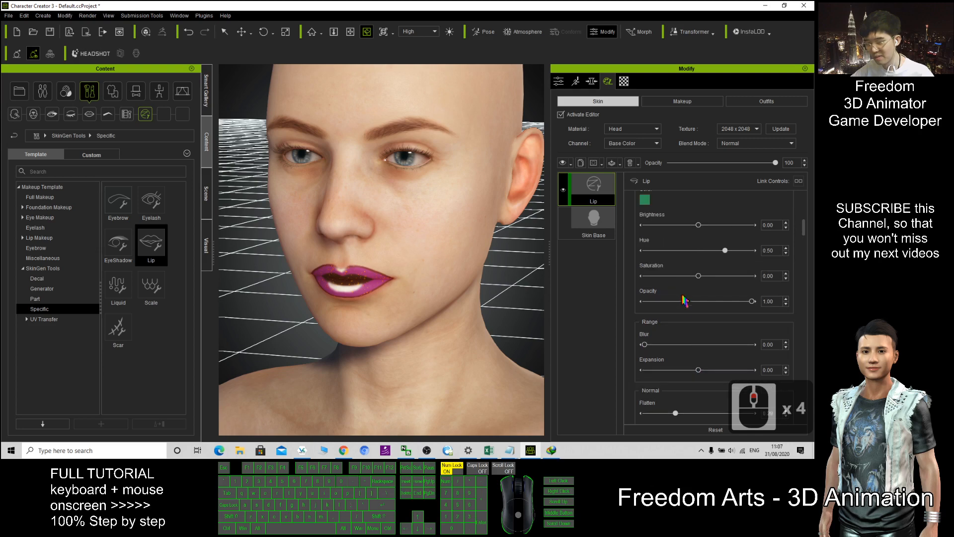
pyautogui.moveTo(645, 345); pyautogui.dragTo(752, 344)
pyautogui.scroll(5, 437, 312)
pyautogui.scroll(-2, 435, 313)
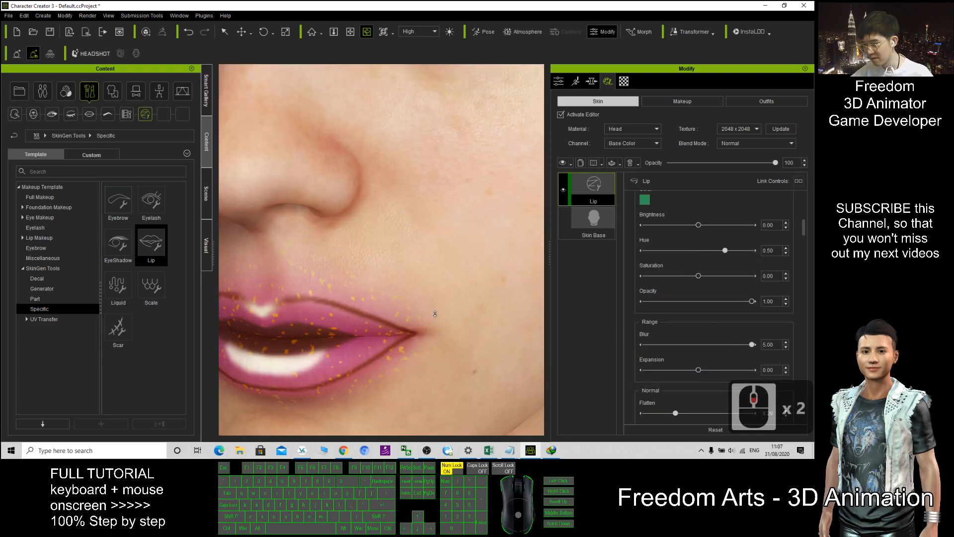
pyautogui.press('x')
pyautogui.moveTo(434, 314); pyautogui.dragTo(491, 276)
pyautogui.moveTo(753, 344); pyautogui.dragTo(614, 359)
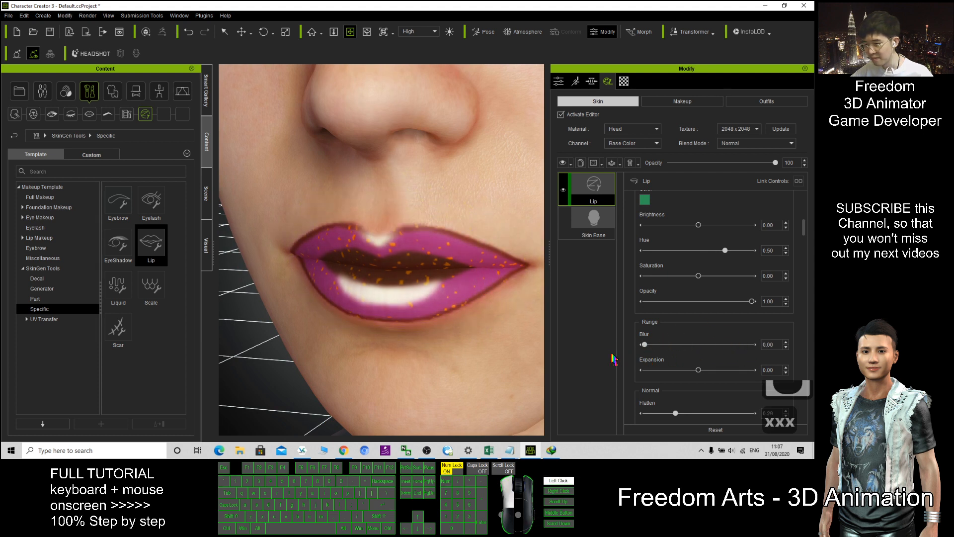
# Set the Lip layer's Base Range Blur to 2.55 and its Expansion to 0.13.
pyautogui.moveTo(676, 359); pyautogui.dragTo(786, 359)
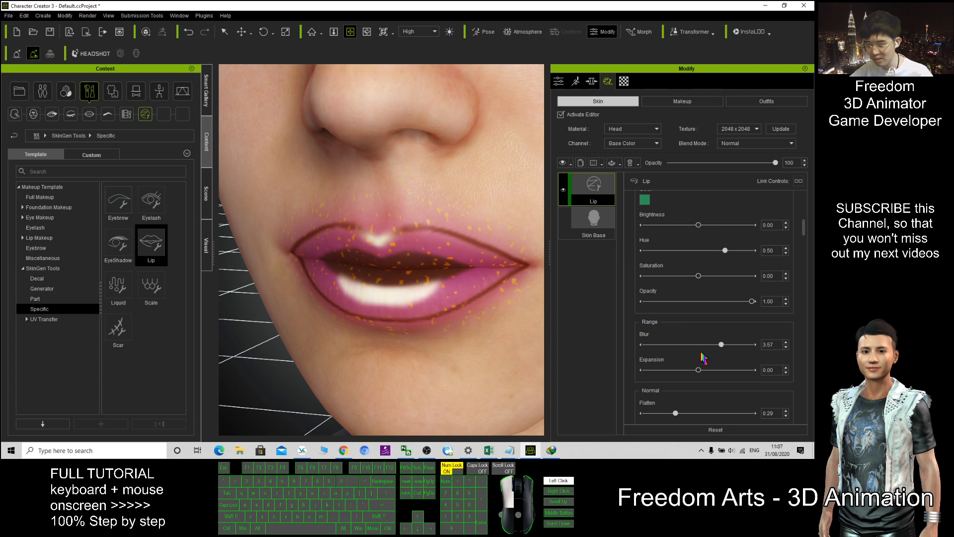
pyautogui.moveTo(702, 357); pyautogui.dragTo(798, 376)
pyautogui.moveTo(709, 371); pyautogui.dragTo(560, 359)
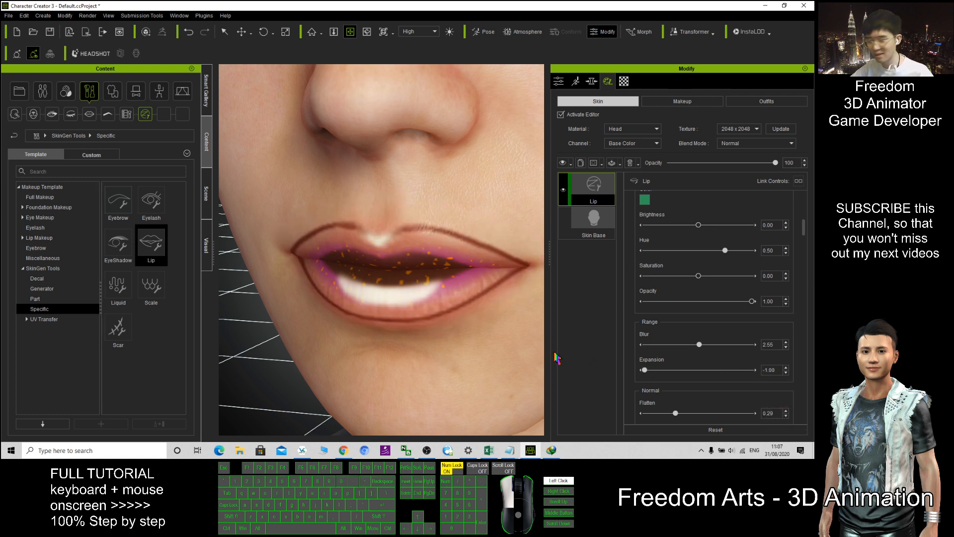
pyautogui.moveTo(693, 379); pyautogui.dragTo(705, 370)
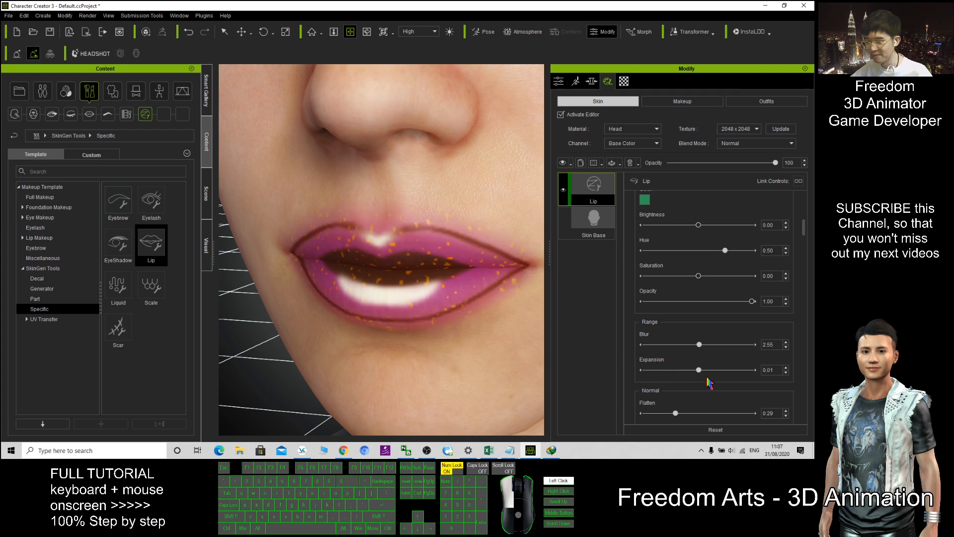
# Check the lips on the full head and delete the Lip layer.
pyautogui.scroll(-7, 461, 308)
pyautogui.press('c')
pyautogui.moveTo(460, 308); pyautogui.dragTo(361, 282)
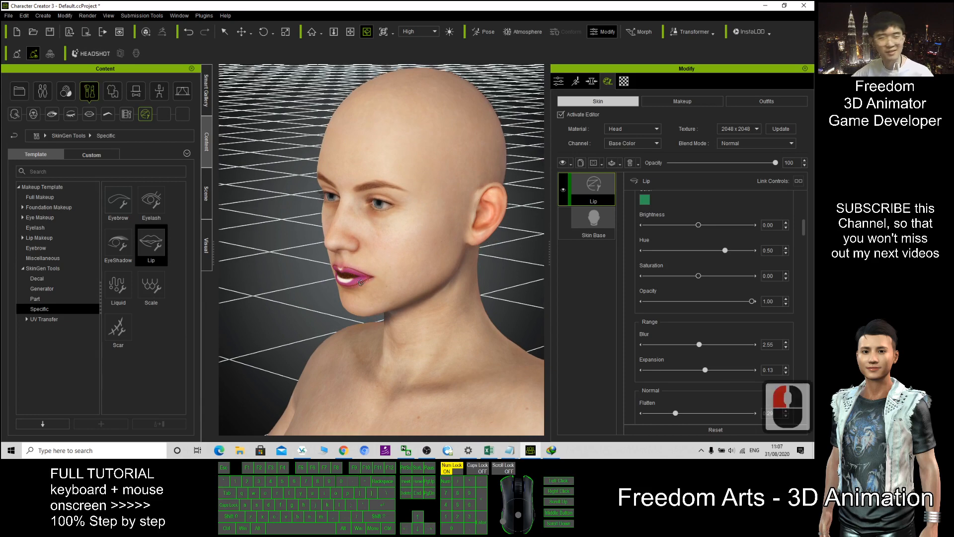
pyautogui.rightClick(608, 188)
pyautogui.click(632, 230)
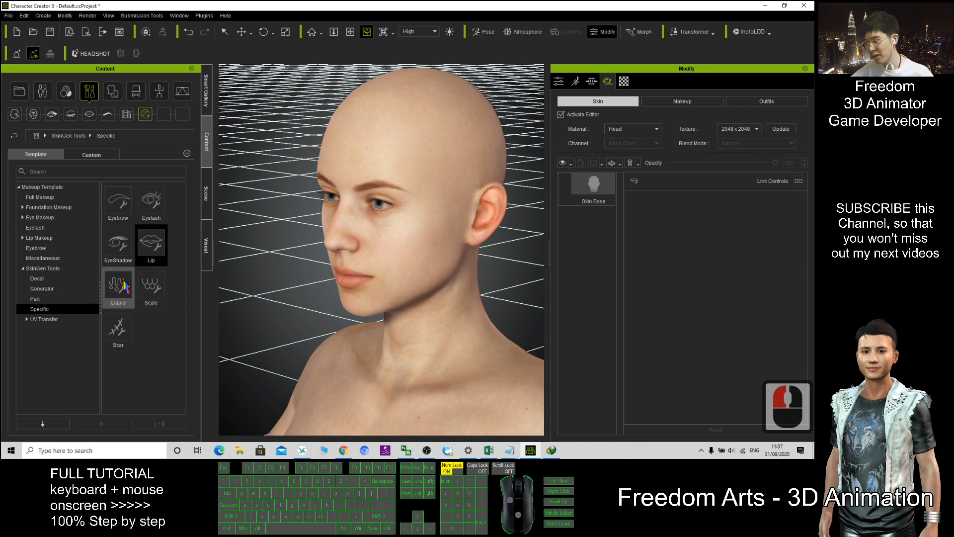
# Apply the Specific Liquid template to the head.
pyautogui.moveTo(124, 288); pyautogui.dragTo(440, 256)
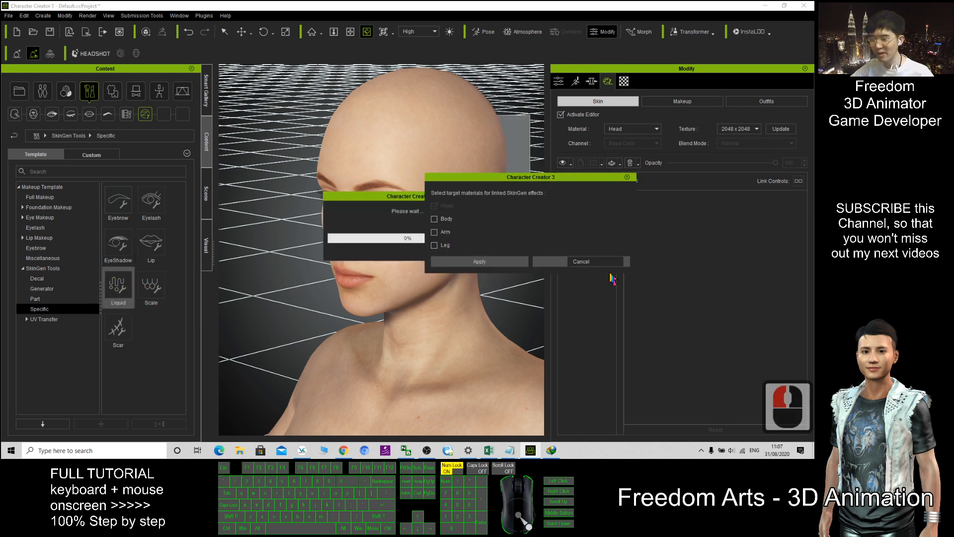
pyautogui.click(479, 262)
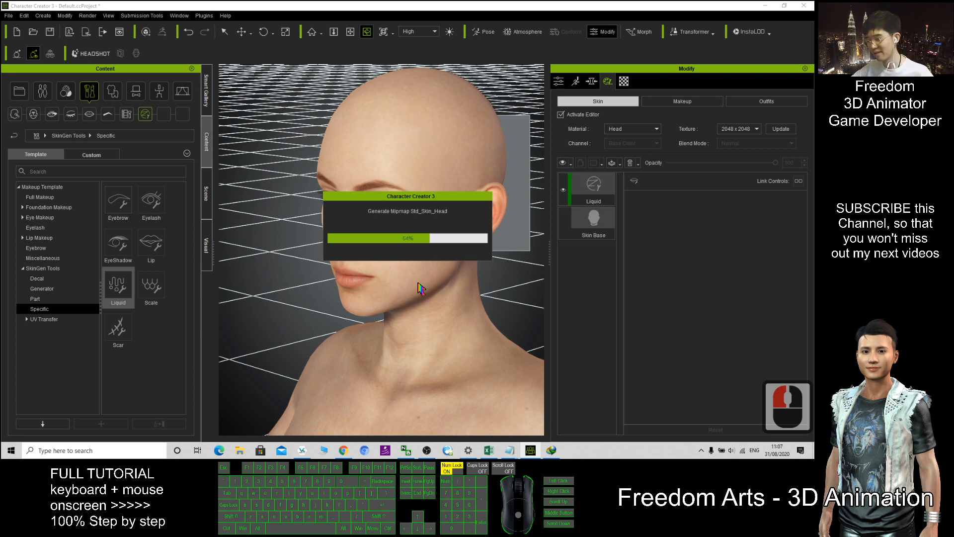
pyautogui.scroll(5, 419, 282)
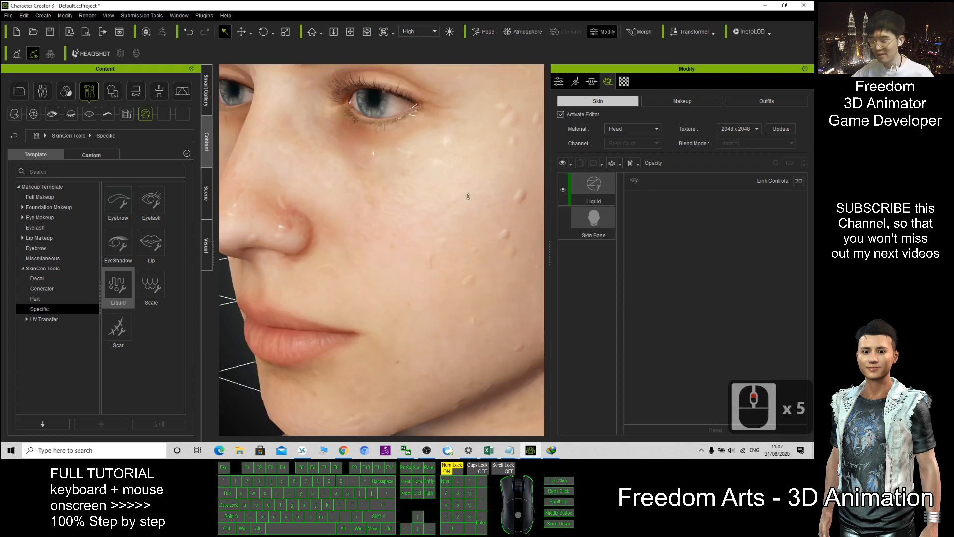
# Examine the liquid droplets on the face, scalp and neck from several angles.
pyautogui.press('x')
pyautogui.moveTo(464, 213); pyautogui.dragTo(399, 325)
pyautogui.scroll(-5, 399, 325)
pyautogui.scroll(-4, 400, 325)
pyautogui.press('c')
pyautogui.moveTo(347, 300); pyautogui.dragTo(332, 222)
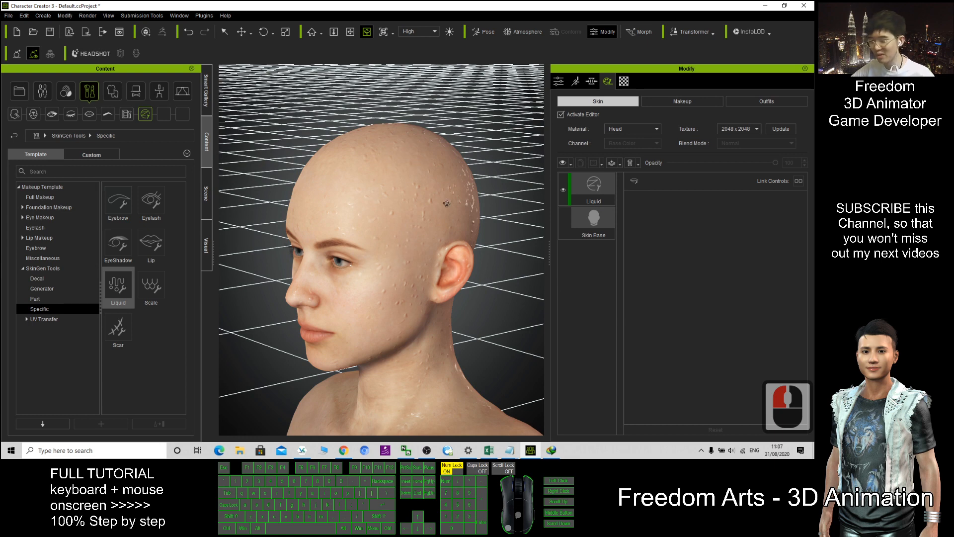
pyautogui.press('c')
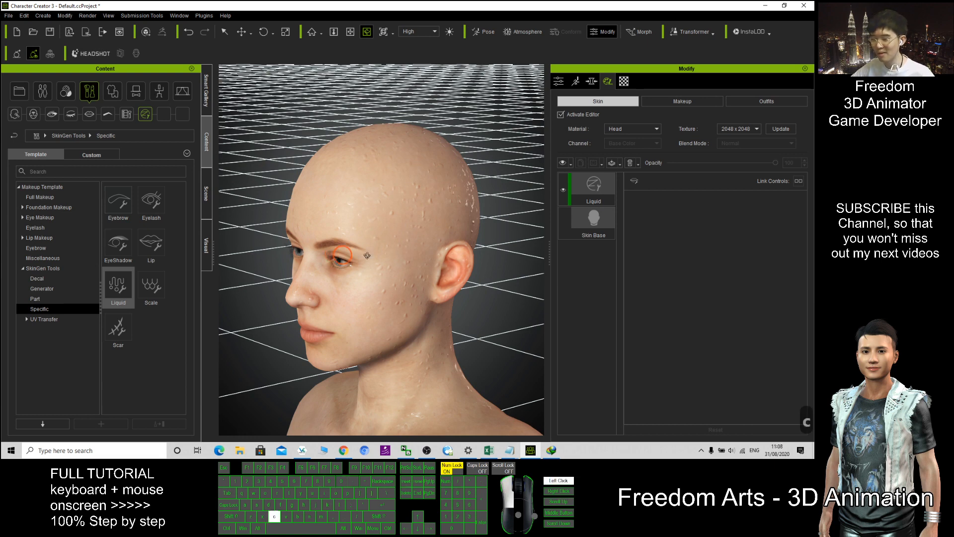
pyautogui.moveTo(356, 234); pyautogui.dragTo(362, 187)
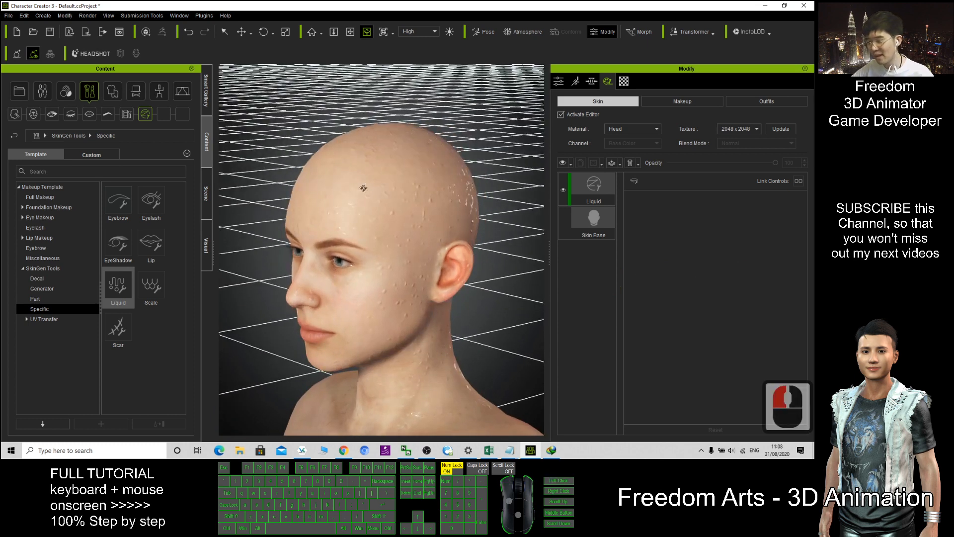
# Select the Liquid layer and set its Drop Distortion to 0.14 and Drop Amount to 0.51.
pyautogui.scroll(3, 433, 214)
pyautogui.click(604, 184)
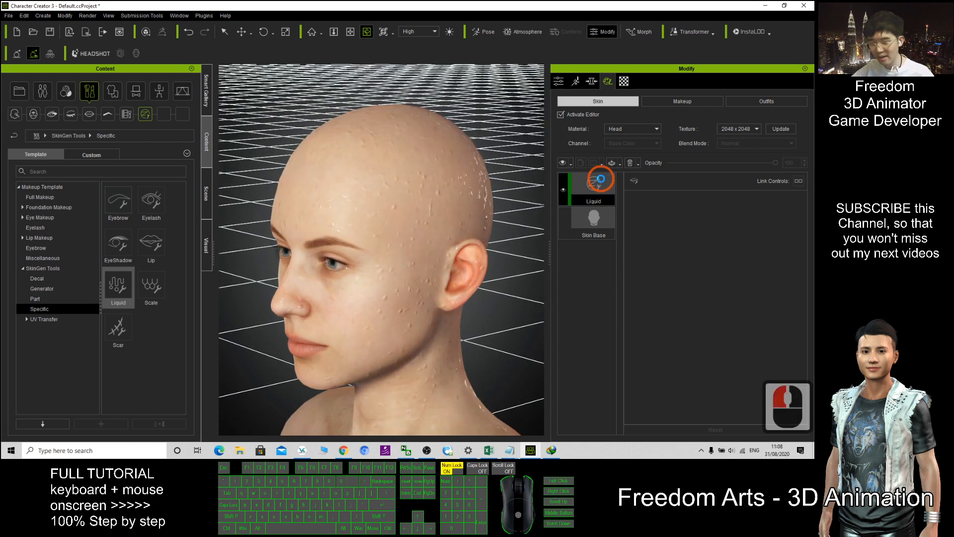
pyautogui.scroll(-9, 686, 310)
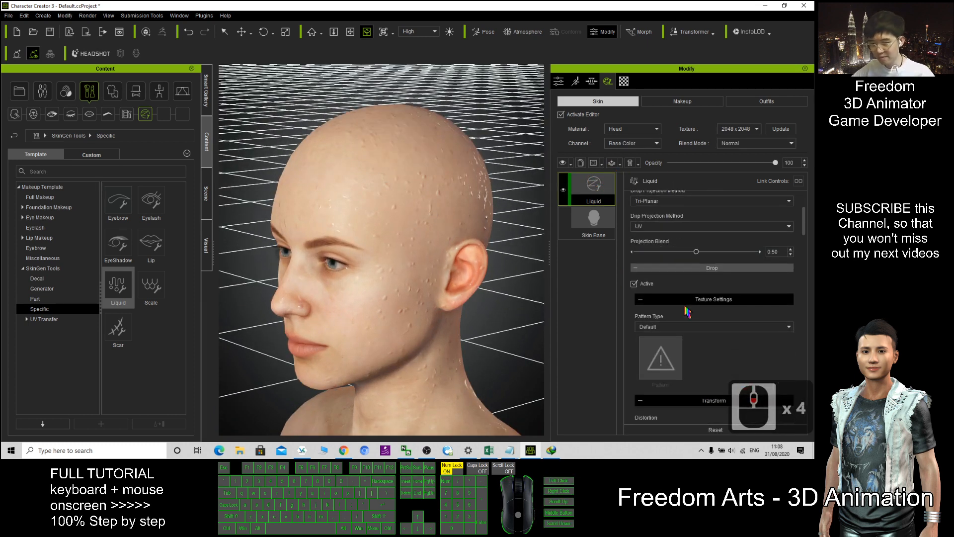
pyautogui.scroll(7, 703, 307)
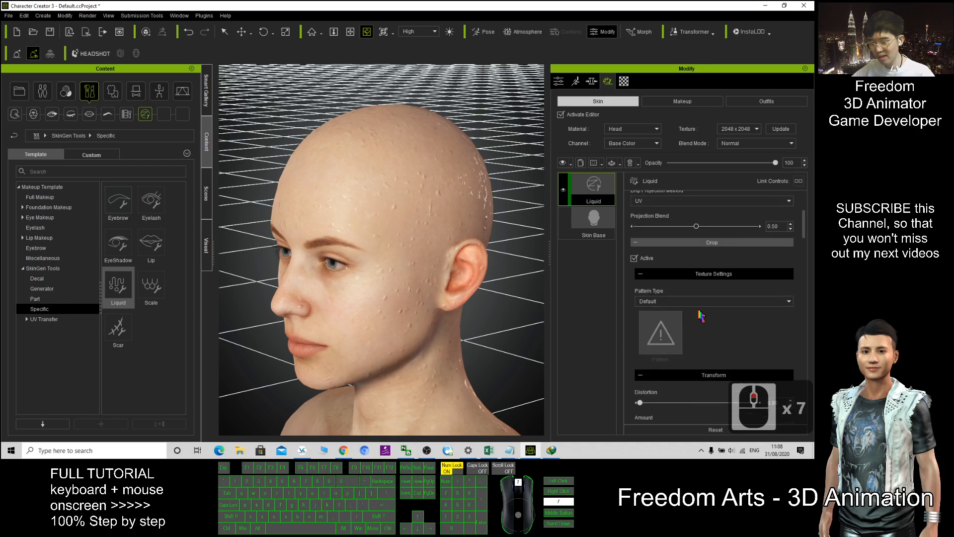
pyautogui.scroll(-14, 701, 314)
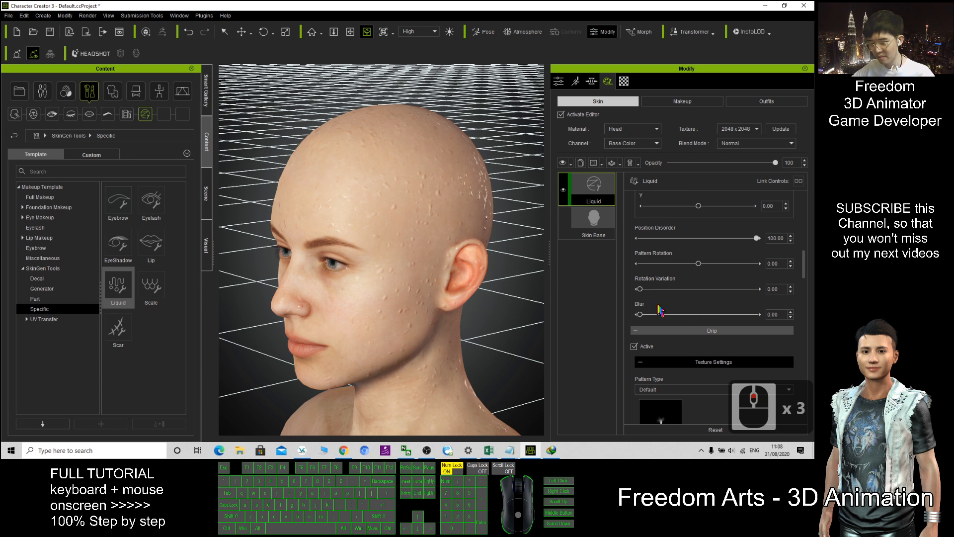
pyautogui.scroll(-8, 660, 310)
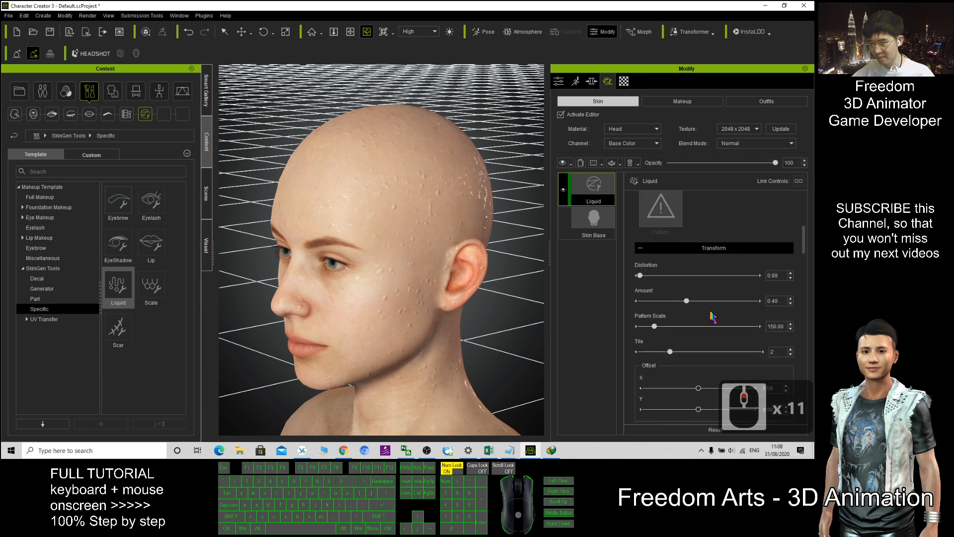
pyautogui.click(677, 276)
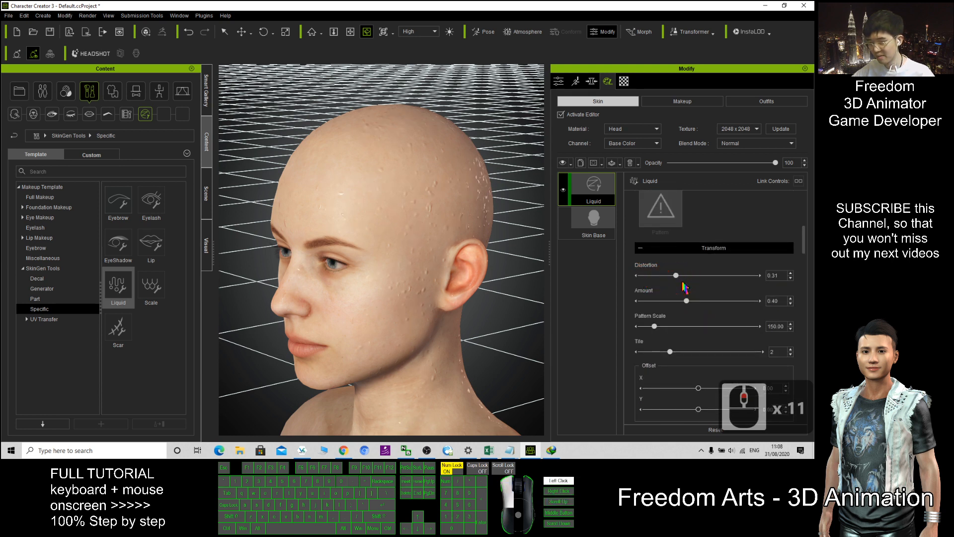
pyautogui.moveTo(679, 287); pyautogui.dragTo(725, 304)
pyautogui.moveTo(731, 304); pyautogui.dragTo(683, 298)
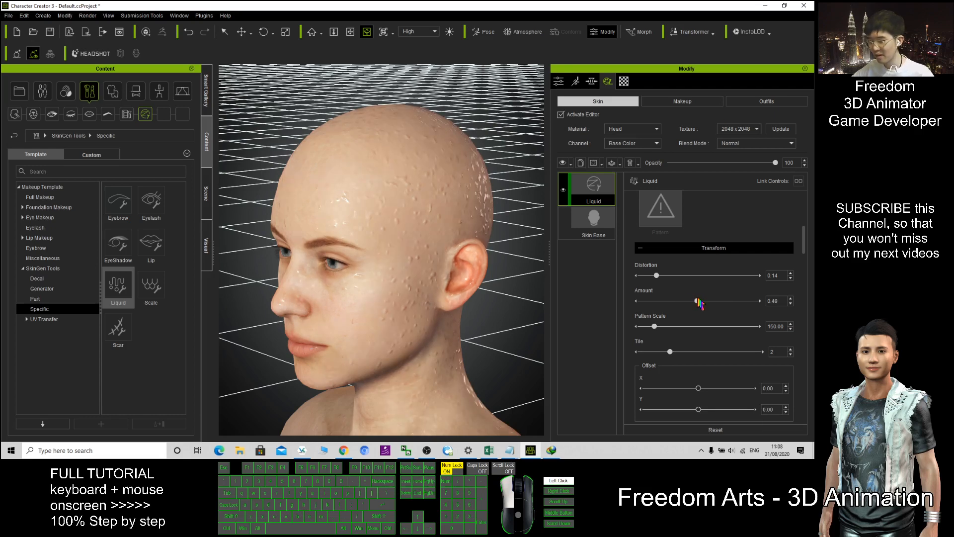
# Set the Liquid layer's Drip Amount to 1 in X and 15 in Y.
pyautogui.press('c')
pyautogui.moveTo(427, 286)
pyautogui.mouseDown()
pyautogui.moveTo(785, 297)
pyautogui.moveTo(433, 283)
pyautogui.mouseUp()
pyautogui.scroll(-13, 724, 346)
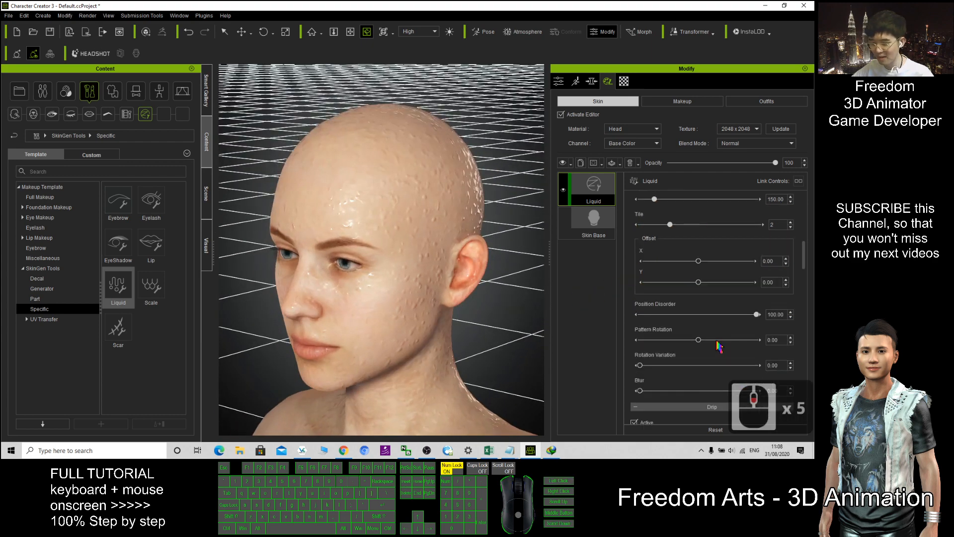
pyautogui.scroll(-3, 724, 346)
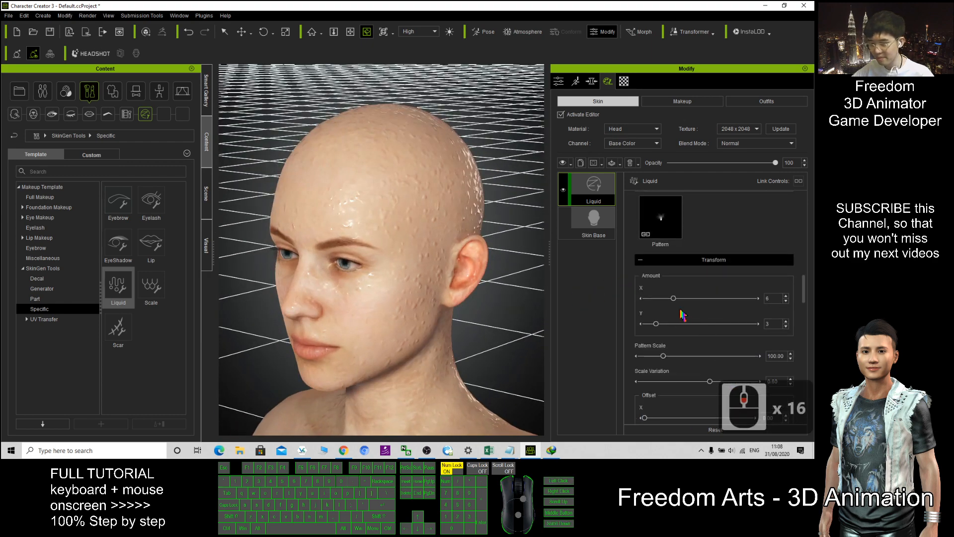
pyautogui.moveTo(673, 300); pyautogui.dragTo(641, 302)
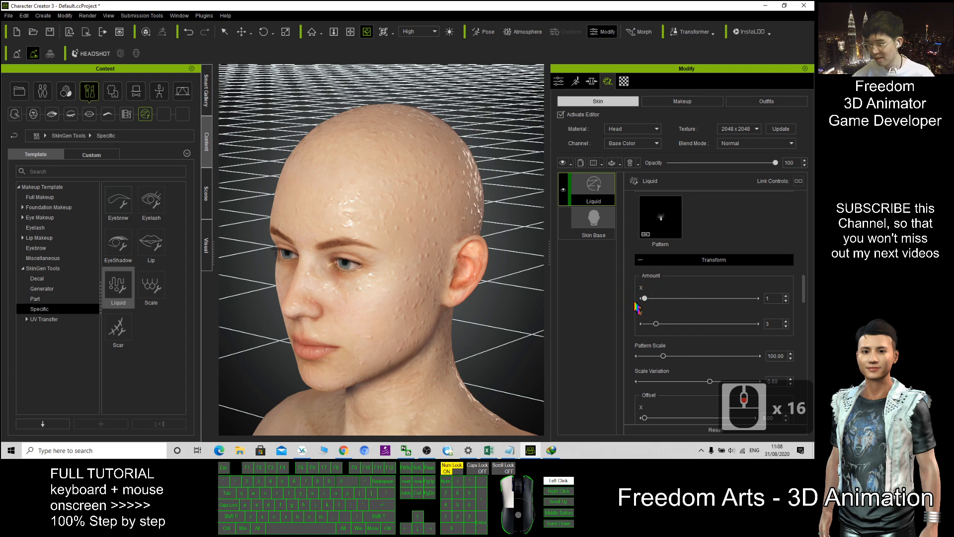
pyautogui.scroll(2, 451, 288)
pyautogui.press('c')
pyautogui.moveTo(447, 287); pyautogui.dragTo(388, 289)
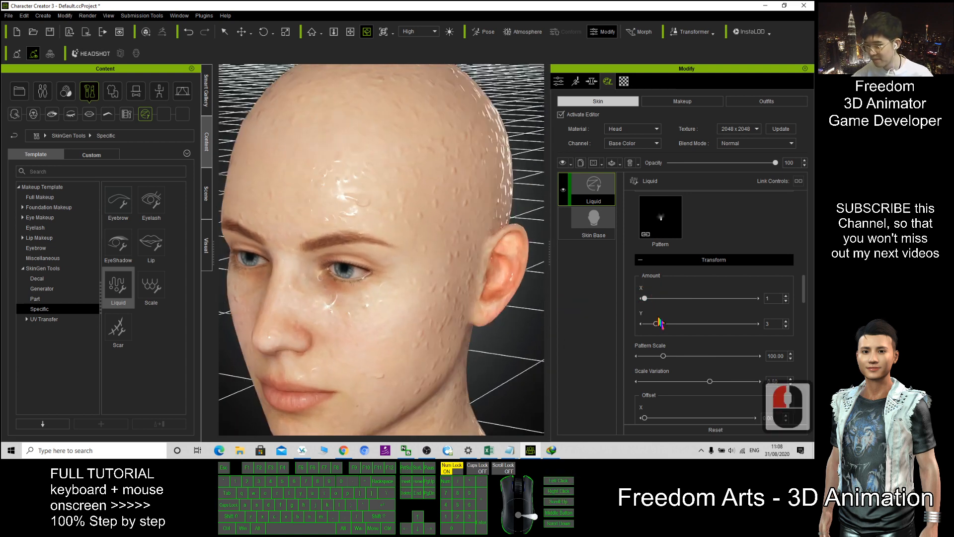
pyautogui.moveTo(657, 323); pyautogui.dragTo(745, 337)
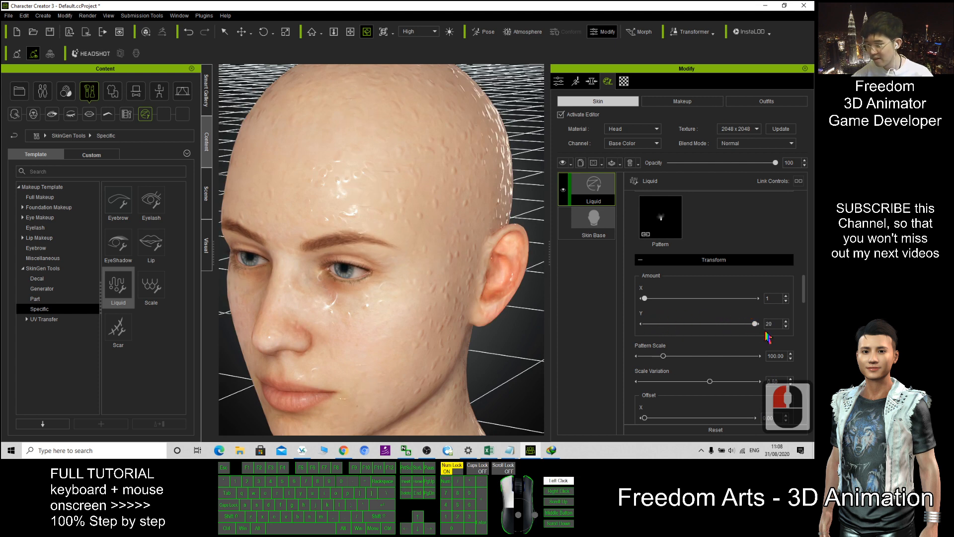
# Try the Drip Scale Variation at 1.00 and 0.00, and set it to 0.56.
pyautogui.scroll(-4, 734, 336)
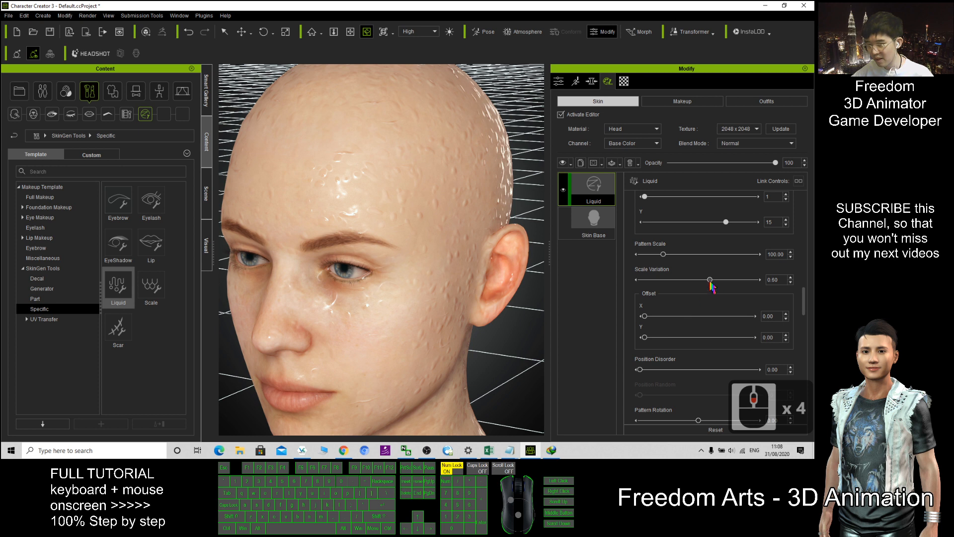
pyautogui.moveTo(710, 280); pyautogui.dragTo(780, 297)
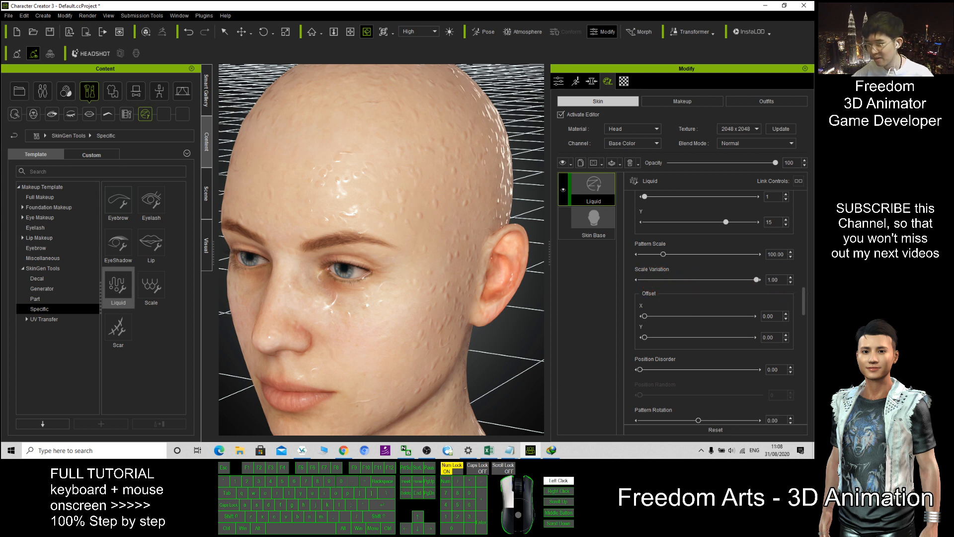
pyautogui.moveTo(370, 273); pyautogui.dragTo(305, 268)
pyautogui.moveTo(757, 281); pyautogui.dragTo(567, 276)
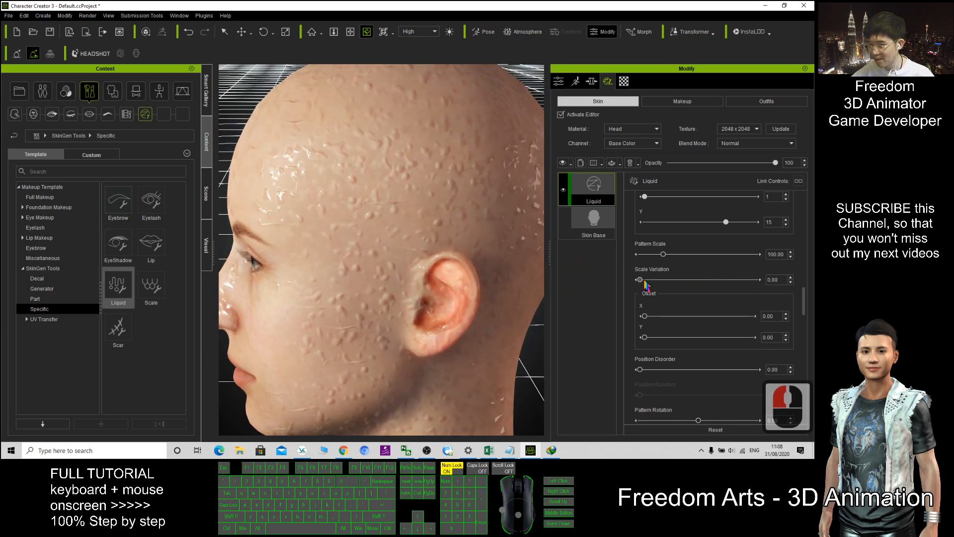
pyautogui.moveTo(644, 282); pyautogui.dragTo(708, 287)
# Review the Liquid layer's Drop, Drip, General and Material settings.
pyautogui.scroll(3, 694, 312)
pyautogui.scroll(-3, 694, 312)
pyautogui.scroll(-7, 695, 314)
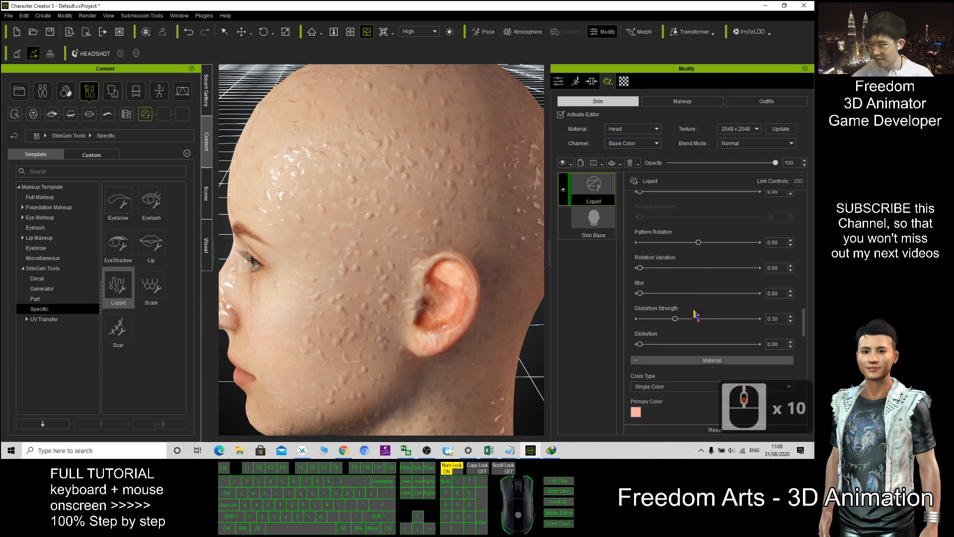
pyautogui.scroll(-7, 711, 315)
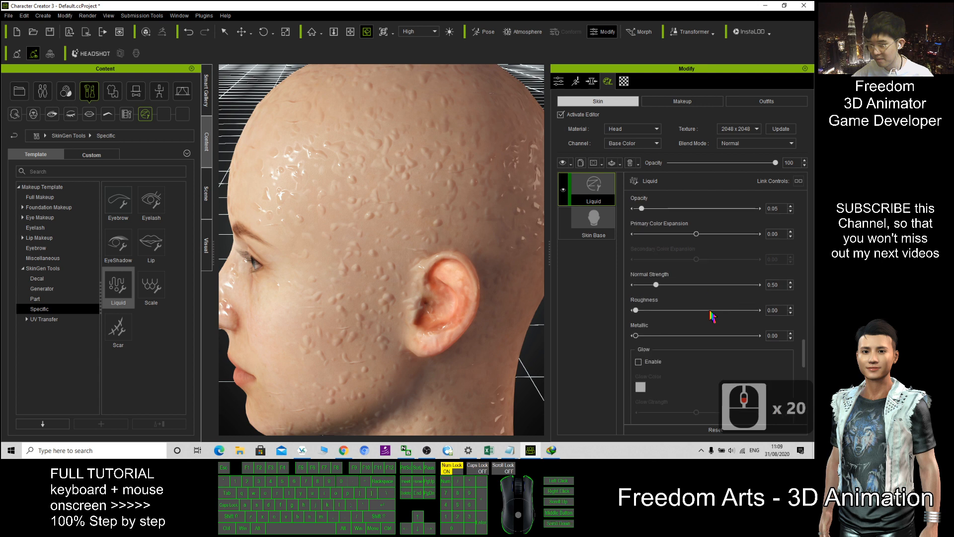
pyautogui.scroll(20, 711, 315)
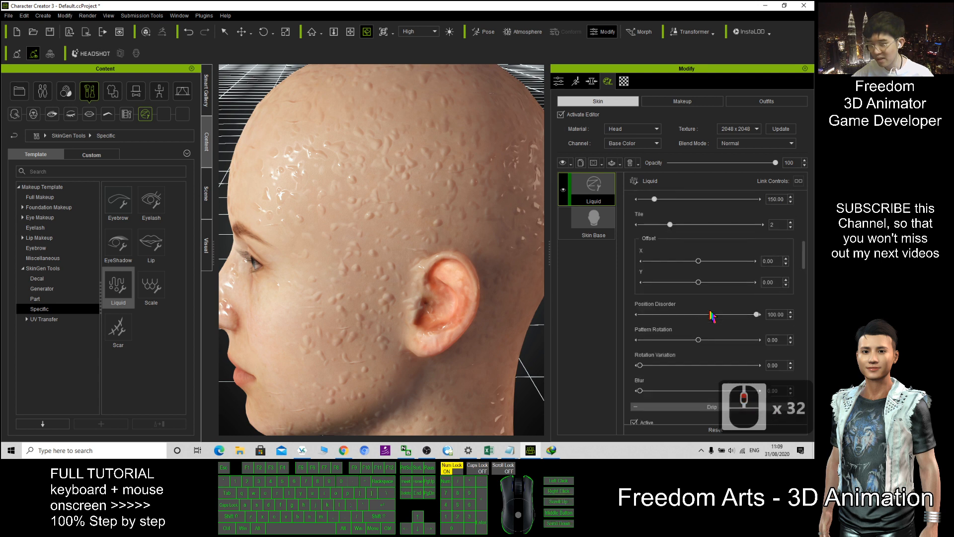
pyautogui.scroll(3, 712, 315)
pyautogui.scroll(7, 711, 315)
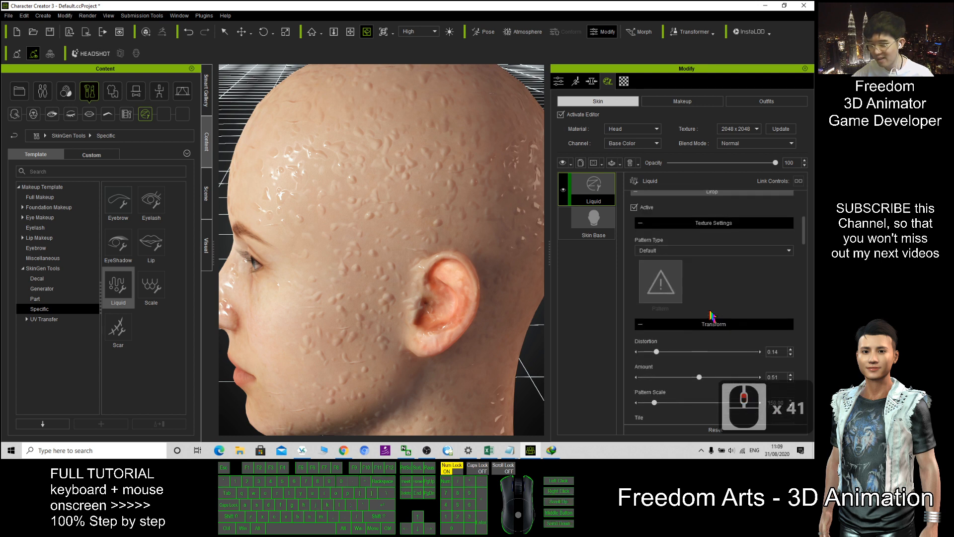
pyautogui.scroll(4, 711, 305)
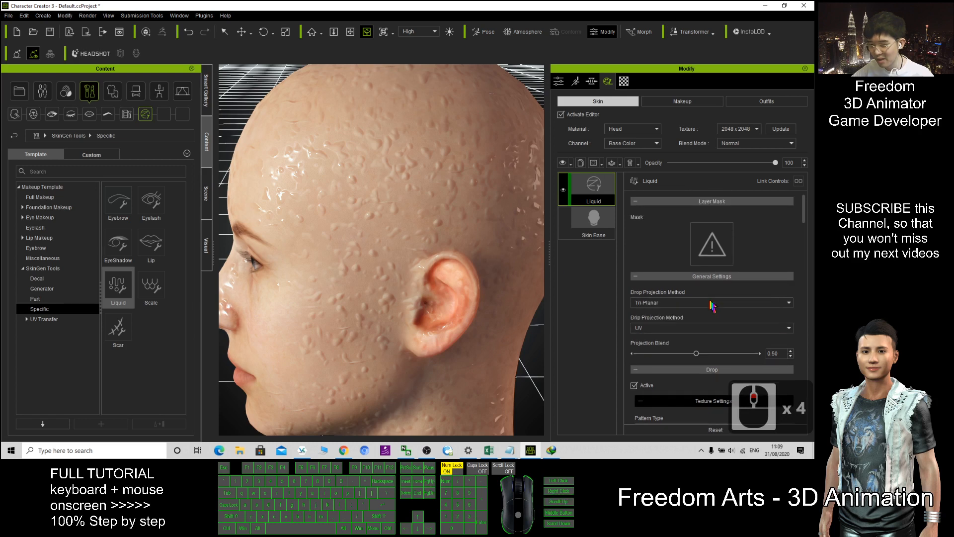
pyautogui.scroll(-8, 711, 304)
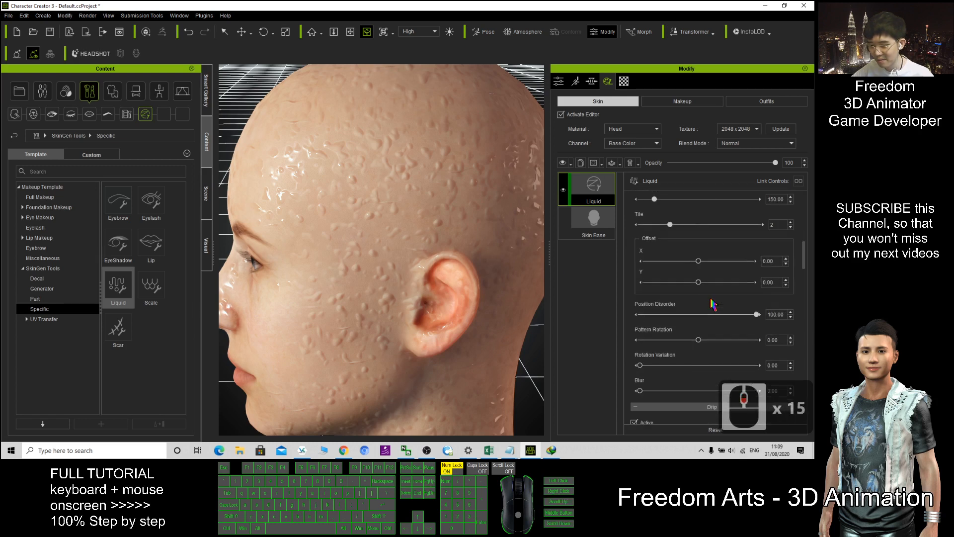
pyautogui.scroll(-13, 712, 305)
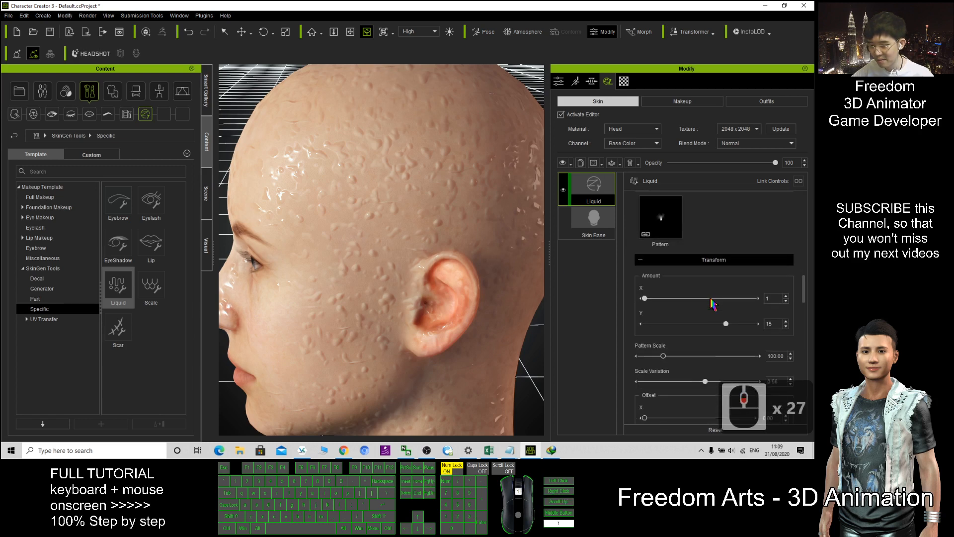
# Set the Drip Pattern Scale to 158.67 and its Amount X and Y to 1 each.
pyautogui.scroll(-1, 712, 304)
pyautogui.moveTo(669, 283); pyautogui.dragTo(713, 291)
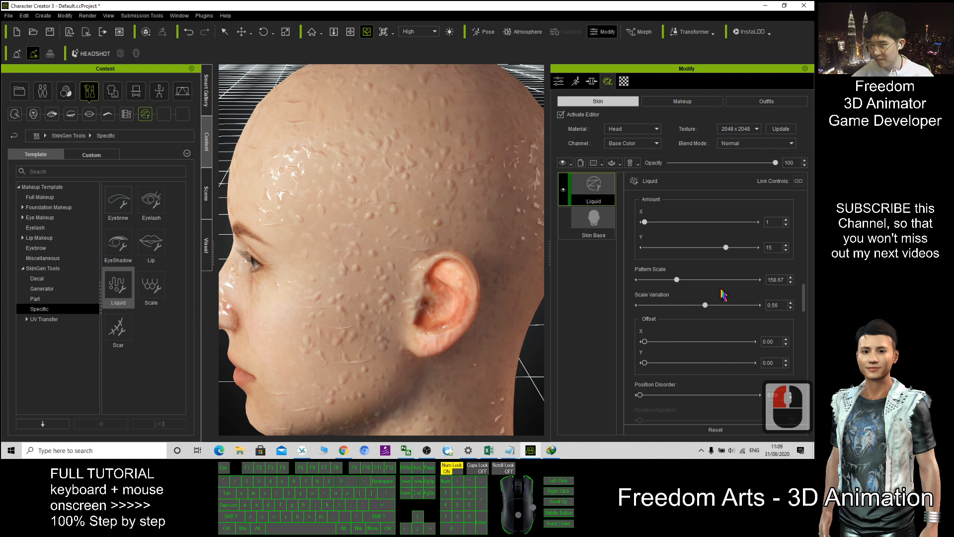
pyautogui.scroll(1, 724, 294)
pyautogui.moveTo(644, 247); pyautogui.dragTo(702, 247)
pyautogui.doubleClick(772, 247)
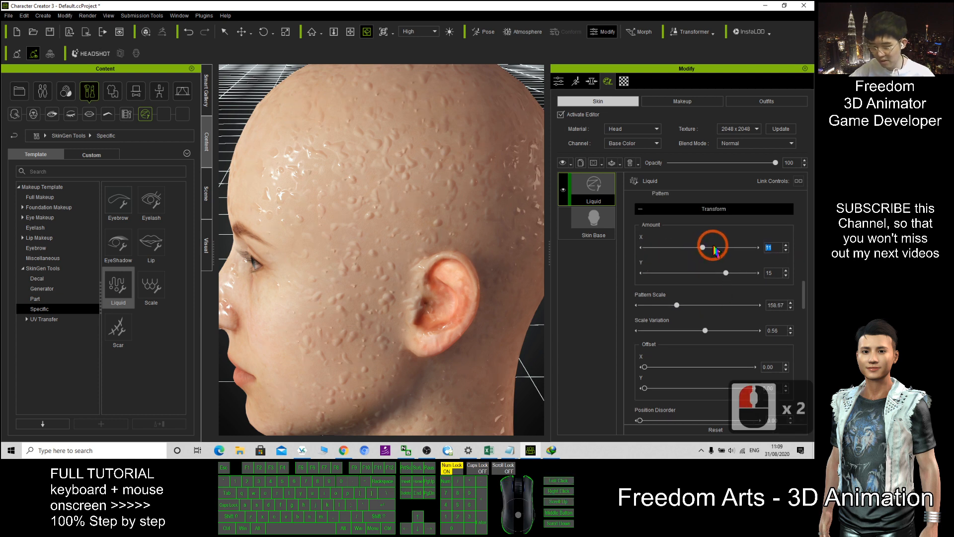
pyautogui.write('1')
pyautogui.press('Return')
pyautogui.moveTo(772, 273); pyautogui.dragTo(683, 260)
pyautogui.write('1')
pyautogui.press('Return')
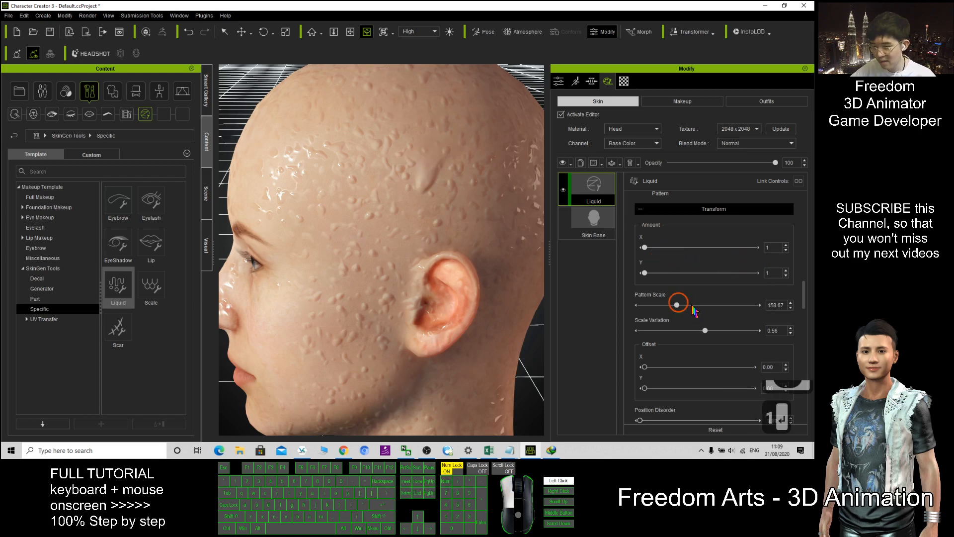
# Try a Drip Pattern Scale of 492.92, then set it to 123.62 with a Scale Variation of 0.98.
pyautogui.moveTo(676, 304); pyautogui.dragTo(756, 318)
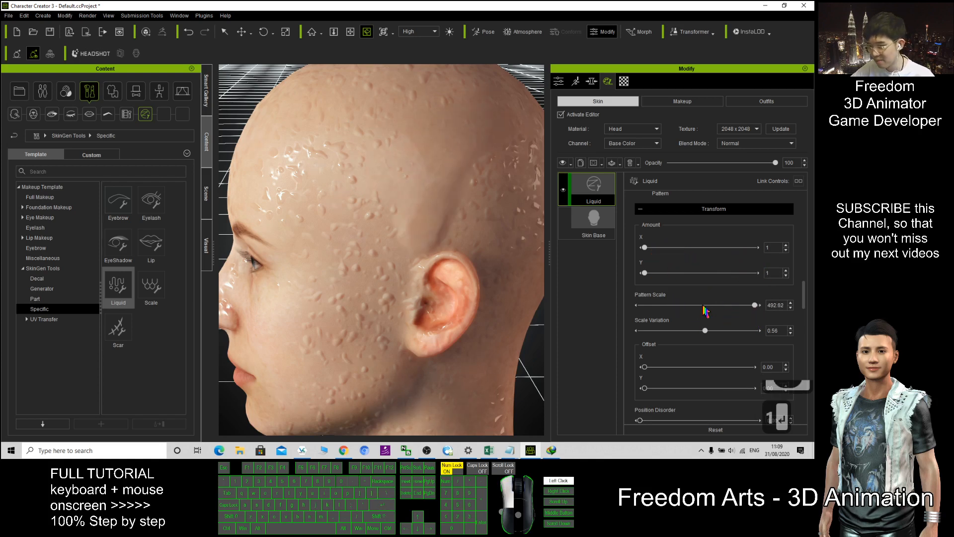
pyautogui.moveTo(642, 305); pyautogui.dragTo(670, 307)
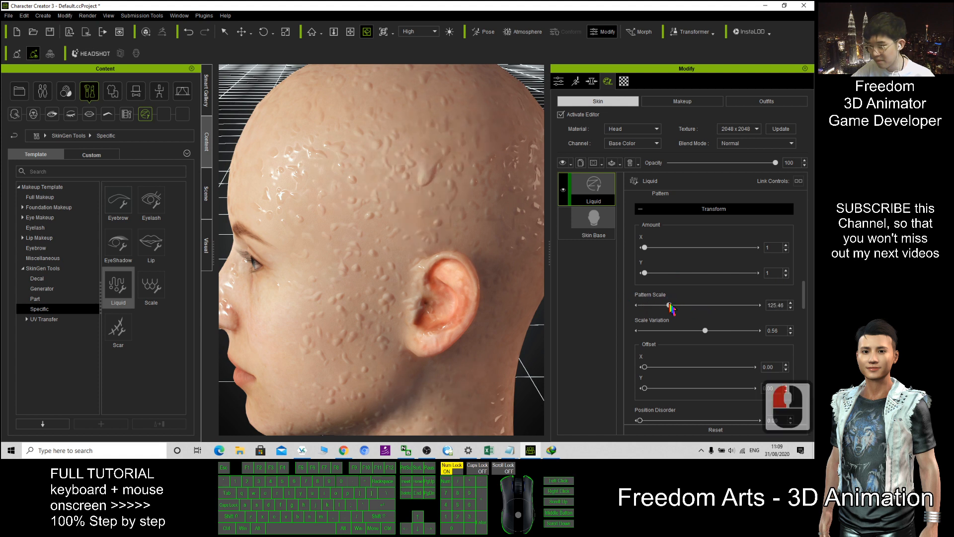
pyautogui.moveTo(712, 331); pyautogui.dragTo(755, 330)
pyautogui.moveTo(436, 186); pyautogui.dragTo(798, 302)
pyautogui.scroll(-6, 382, 248)
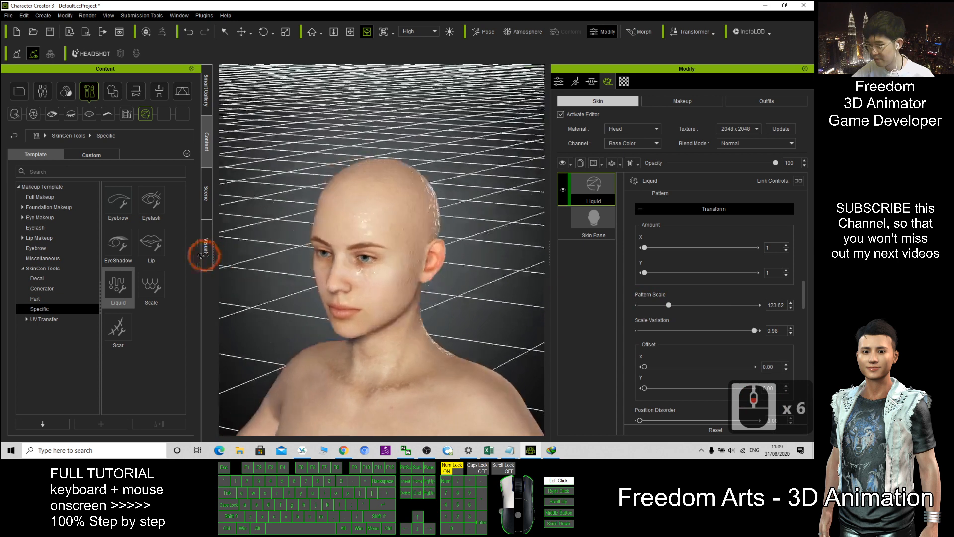
pyautogui.scroll(6, 336, 242)
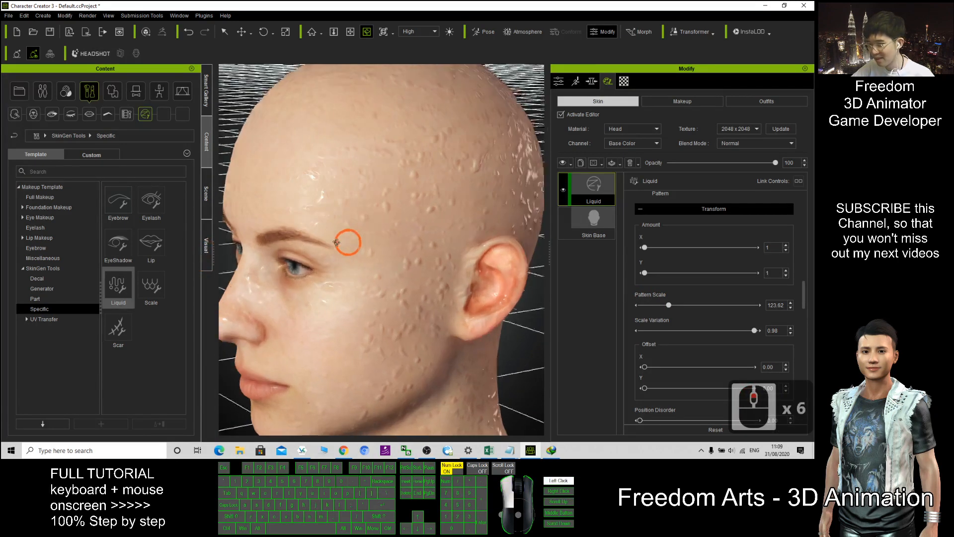
pyautogui.moveTo(336, 242); pyautogui.dragTo(662, 247)
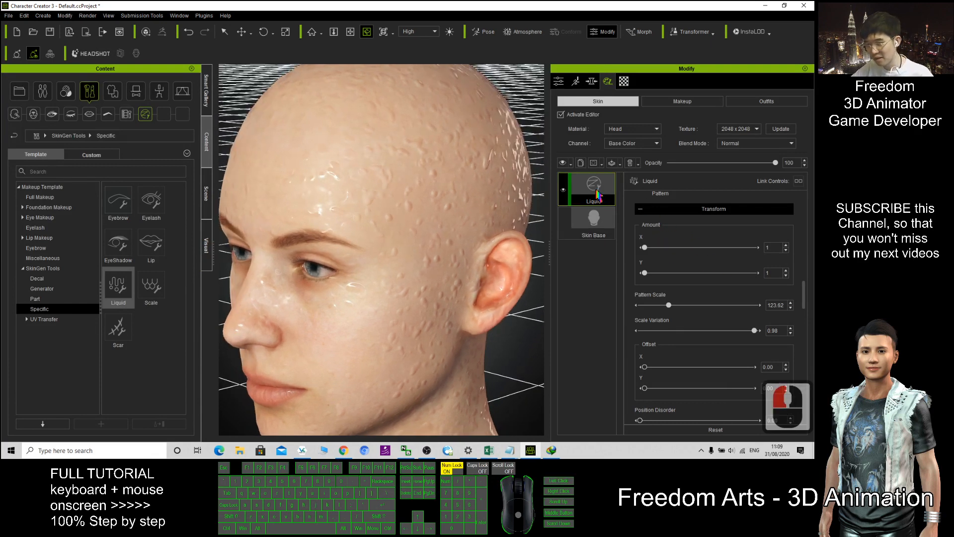
# Set the Primary Color of the Liquid layer's material to bright green (#00ff00).
pyautogui.scroll(-8, 727, 294)
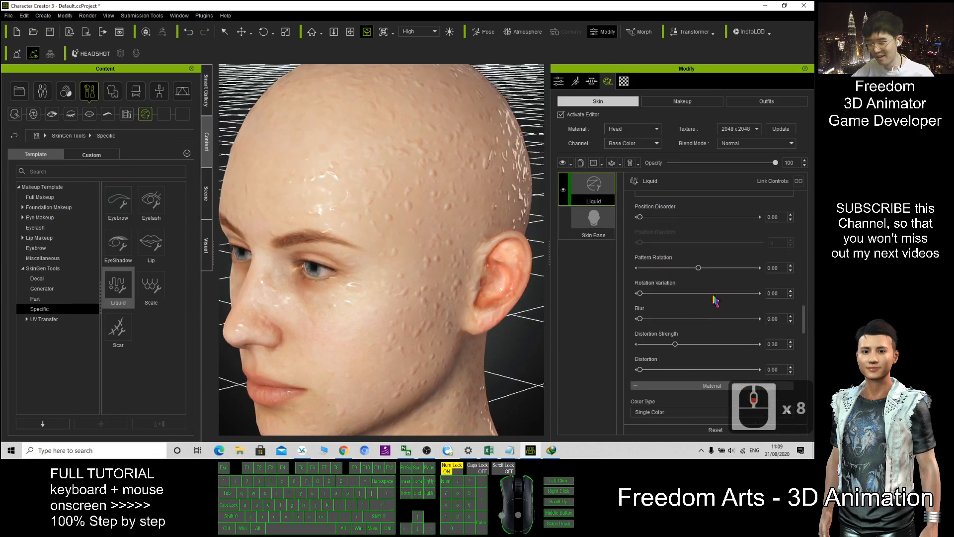
pyautogui.scroll(-3, 714, 300)
pyautogui.scroll(-2, 713, 258)
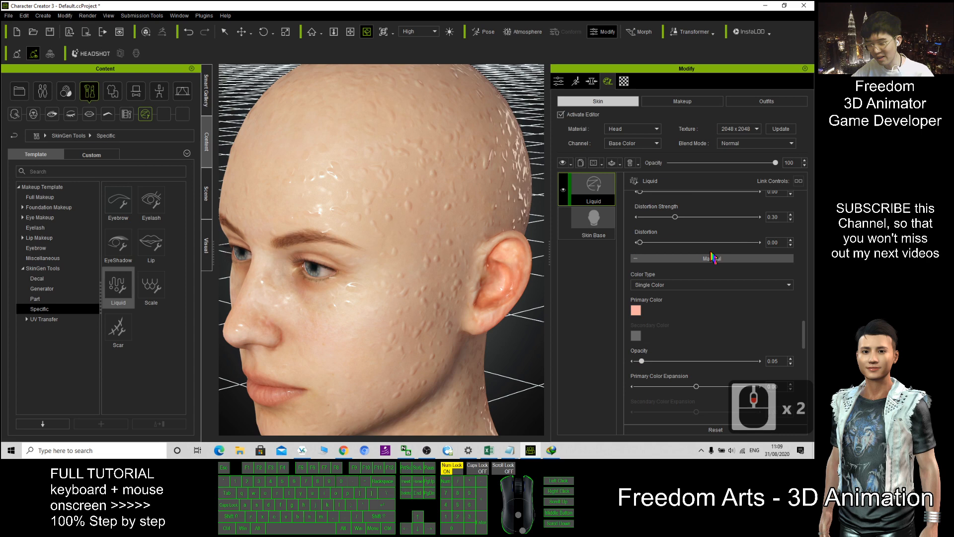
pyautogui.click(635, 311)
pyautogui.moveTo(427, 131); pyautogui.dragTo(581, 143)
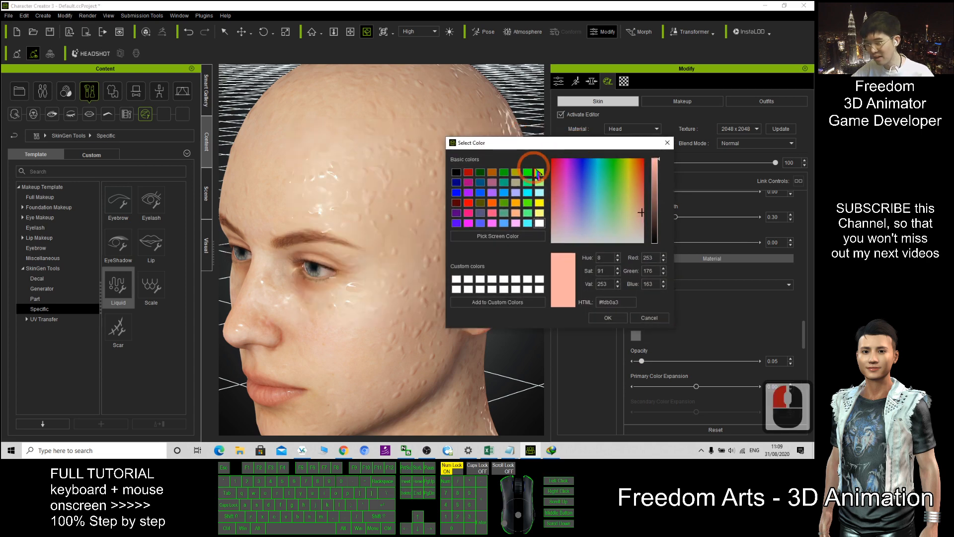
pyautogui.click(538, 173)
pyautogui.click(607, 317)
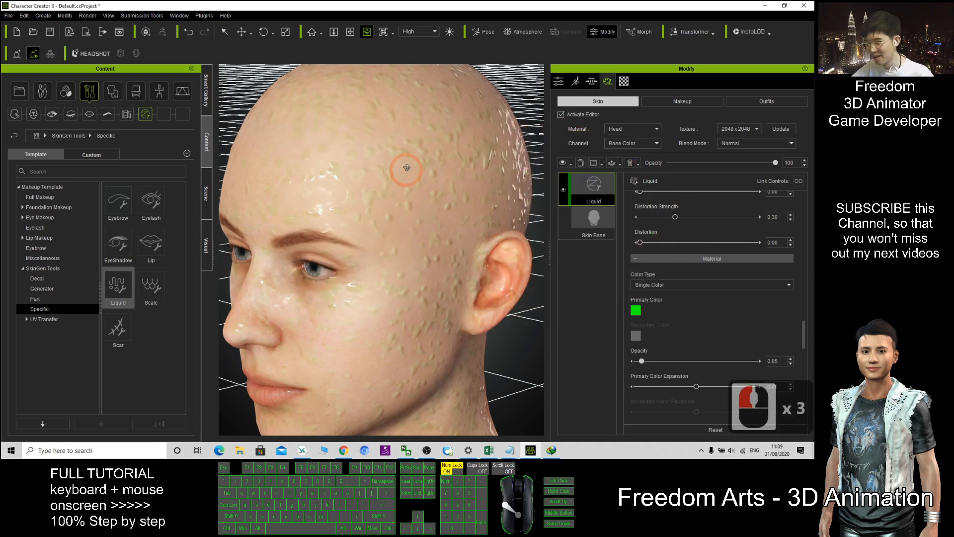
# Change the Liquid material's Primary Color to pure blue (#0000ff).
pyautogui.scroll(2, 407, 168)
pyautogui.scroll(-1, 482, 273)
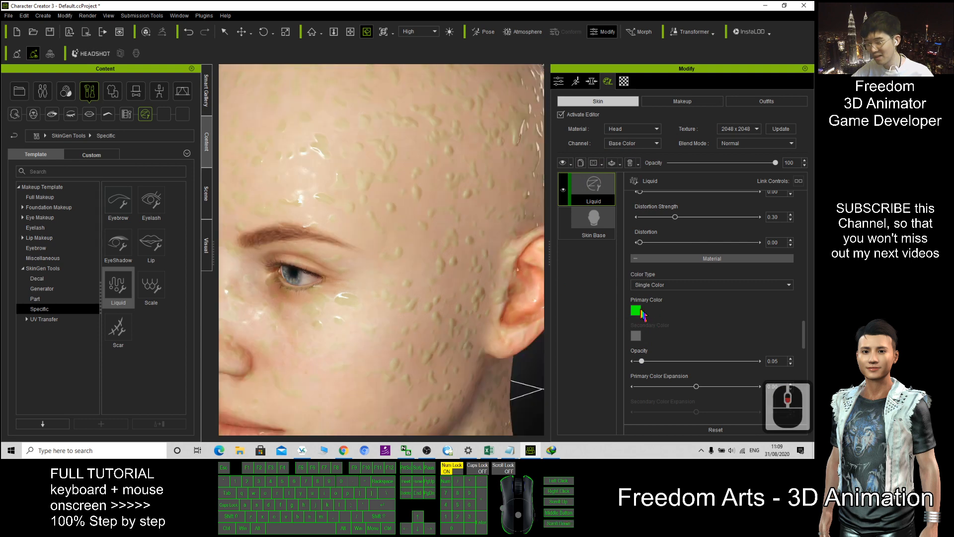
pyautogui.click(640, 312)
pyautogui.click(328, 182)
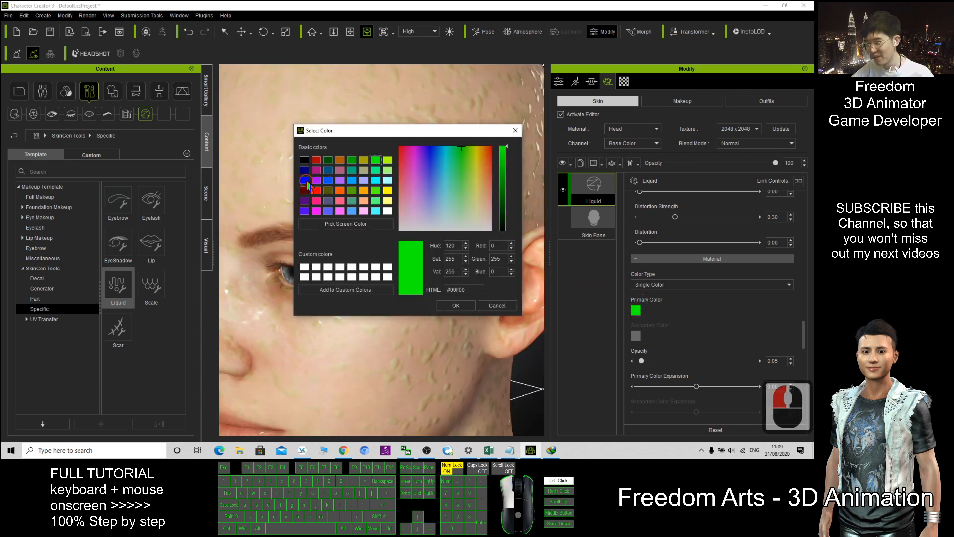
pyautogui.click(448, 302)
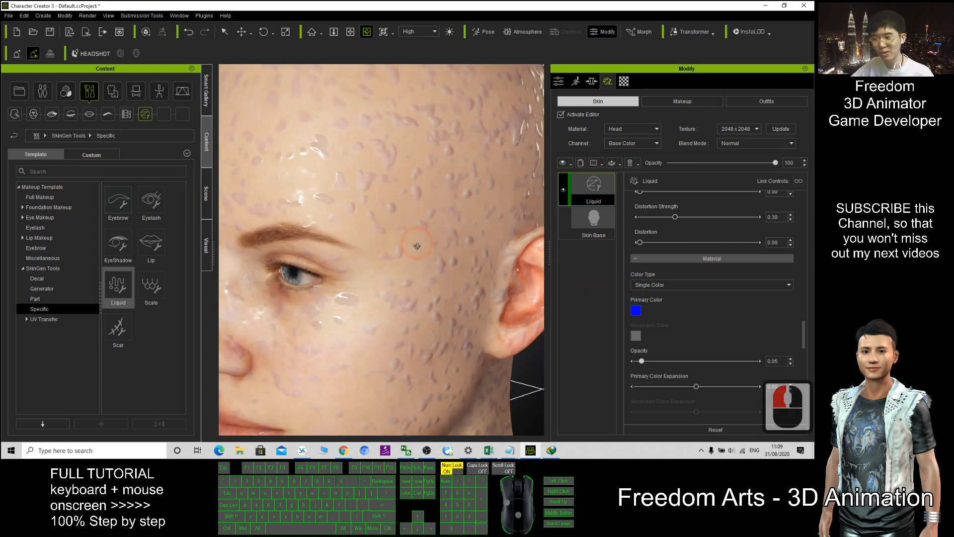
# Check the blue liquid on the whole head and open the Primary Color for editing.
pyautogui.scroll(-3, 417, 246)
pyautogui.moveTo(352, 282); pyautogui.dragTo(471, 304)
pyautogui.click(638, 310)
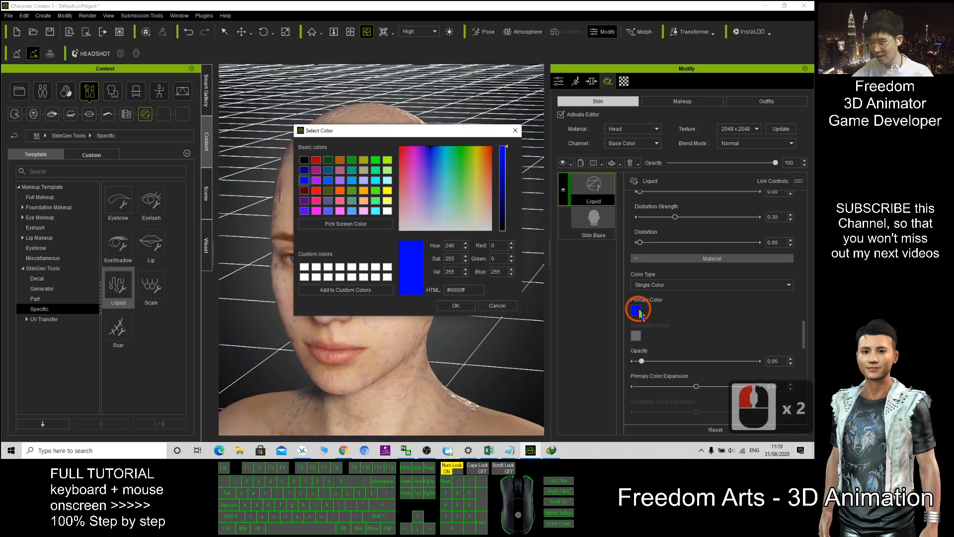